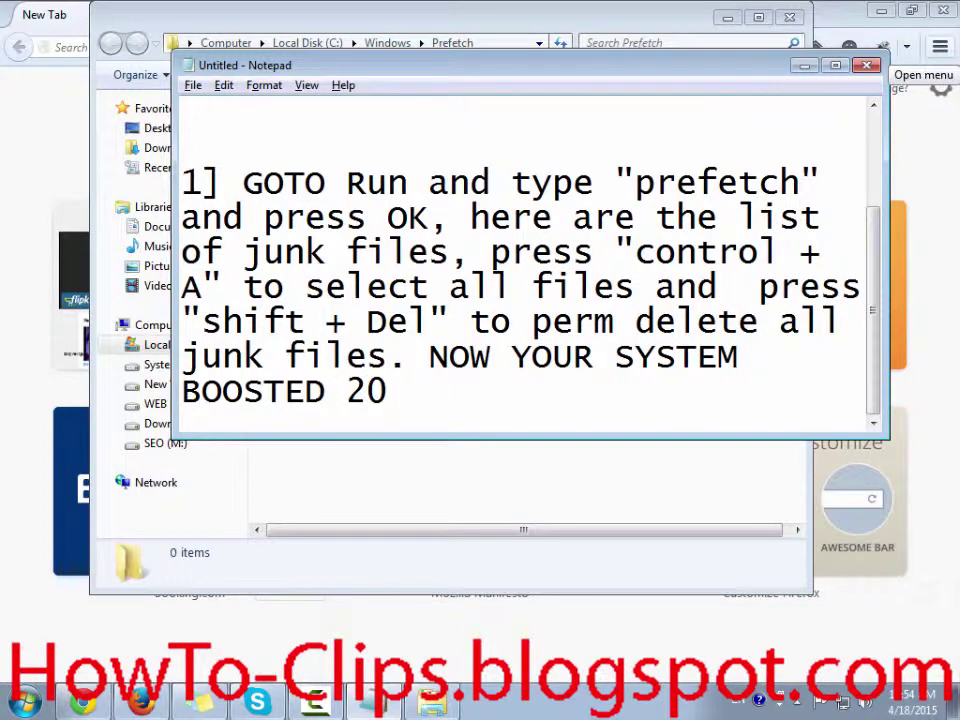
- Complete the final sentence as "NOW YOUR SYSTEM BOOSTED 20%" and set it apart on its own line below a blank line
type("%")
key("Up")
key("Right")
key("Return")
key("Return")
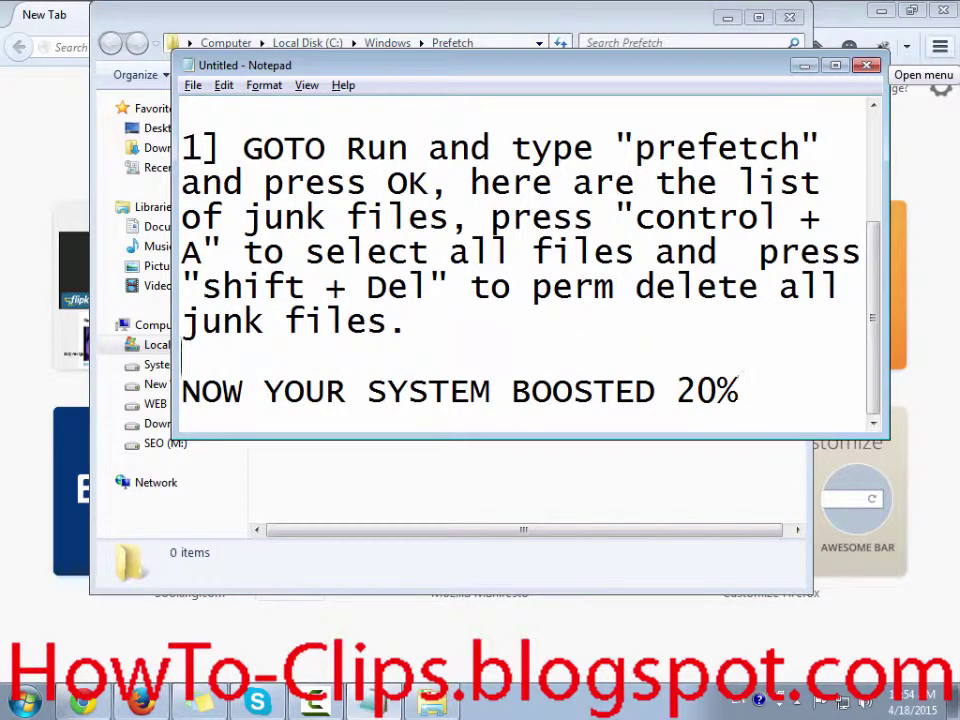
- Add the heading "Easy and simple steps" and the subheading "Step 1" above the first instruction
key("ctrl+Home")
key("Return")
type("Easy and simple steps")
key("Return")
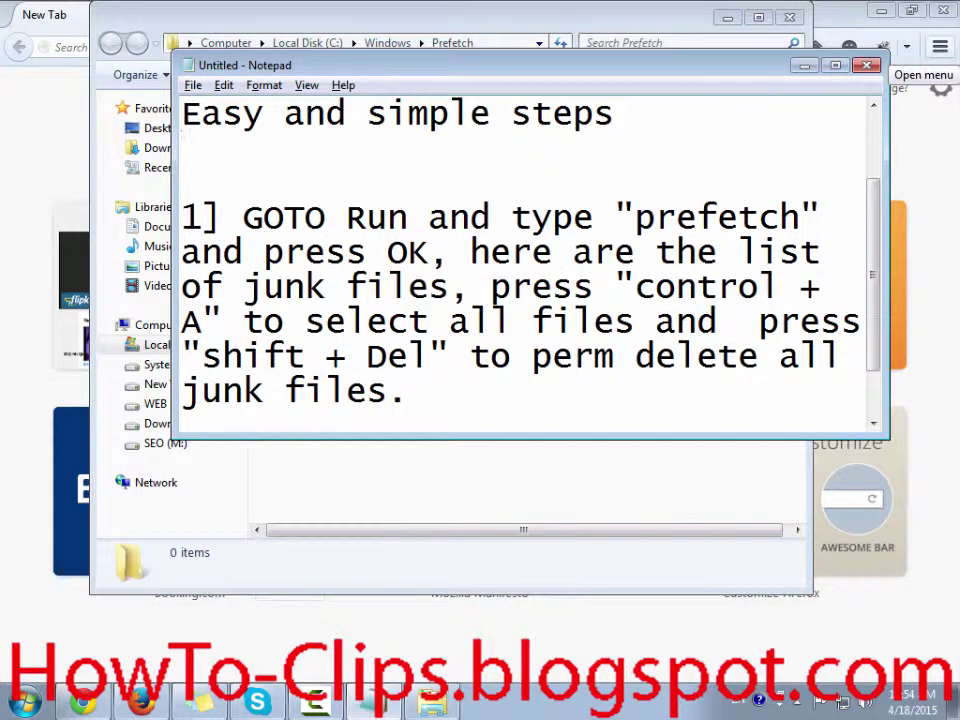
key("Return")
type("Ste")
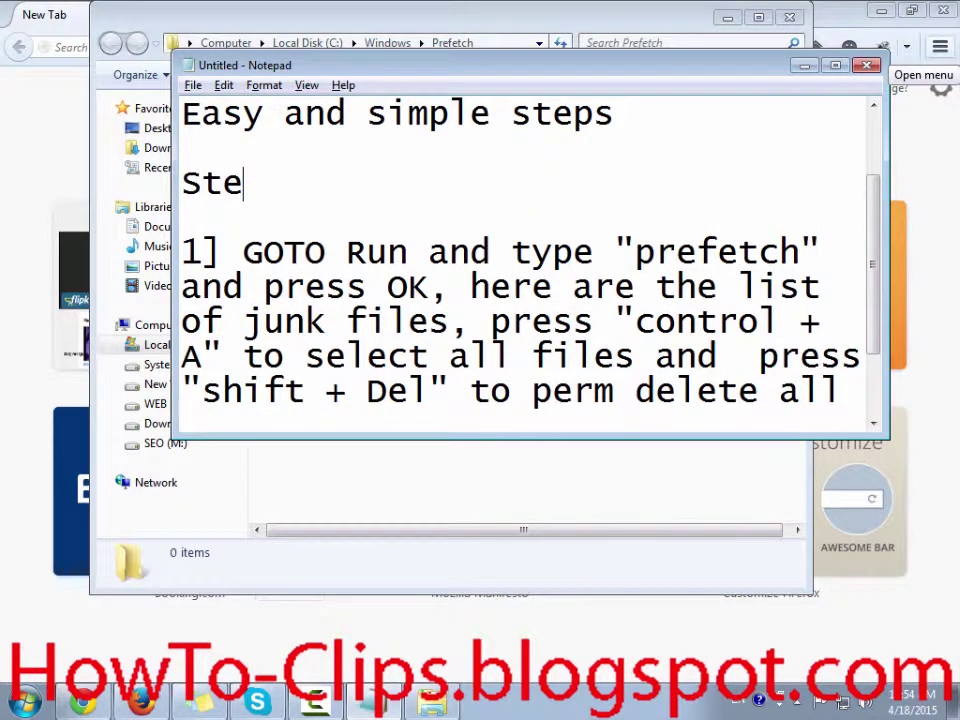
type("p 1")
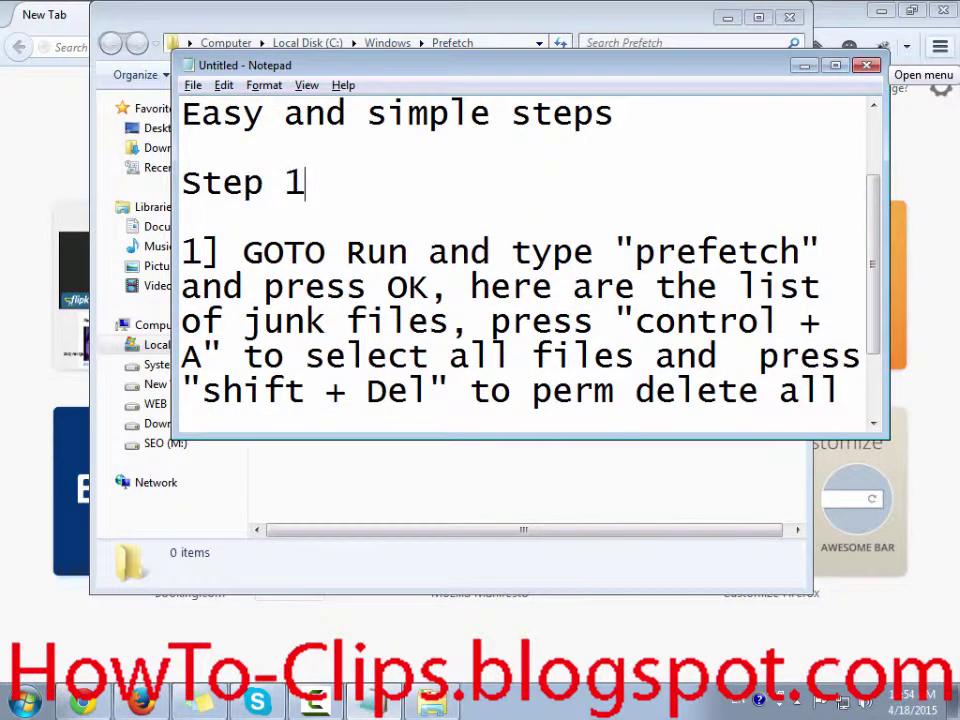
- Add a "Step 2" subheading at the end of the note, separated by a blank line
key("ctrl+End")
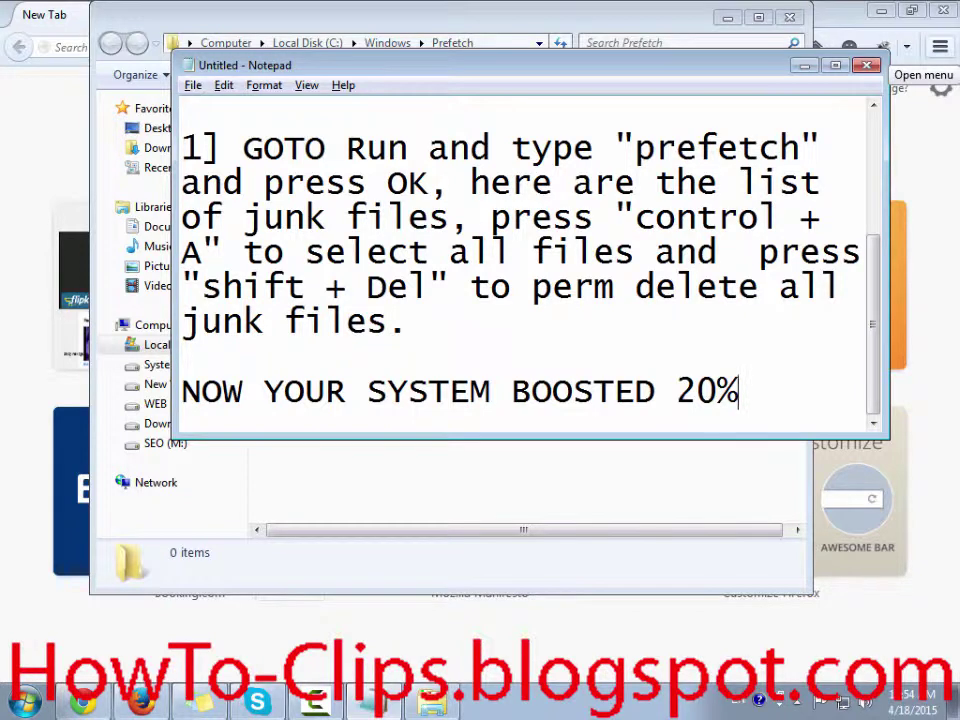
key("Return")
key("Return")
type("Ste")
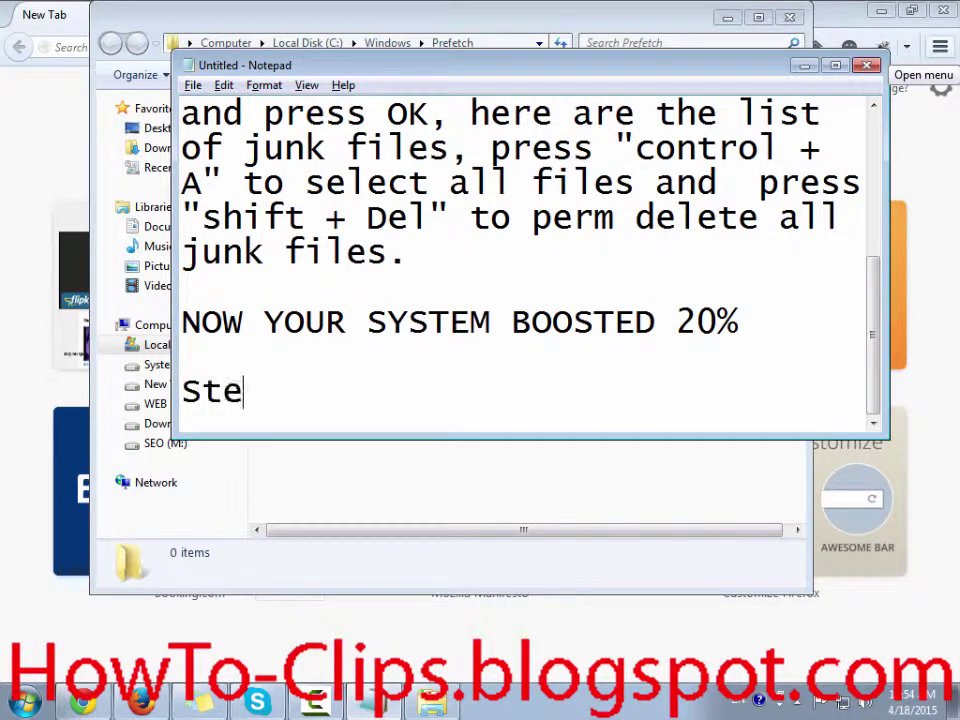
type("p 2")
key("Return")
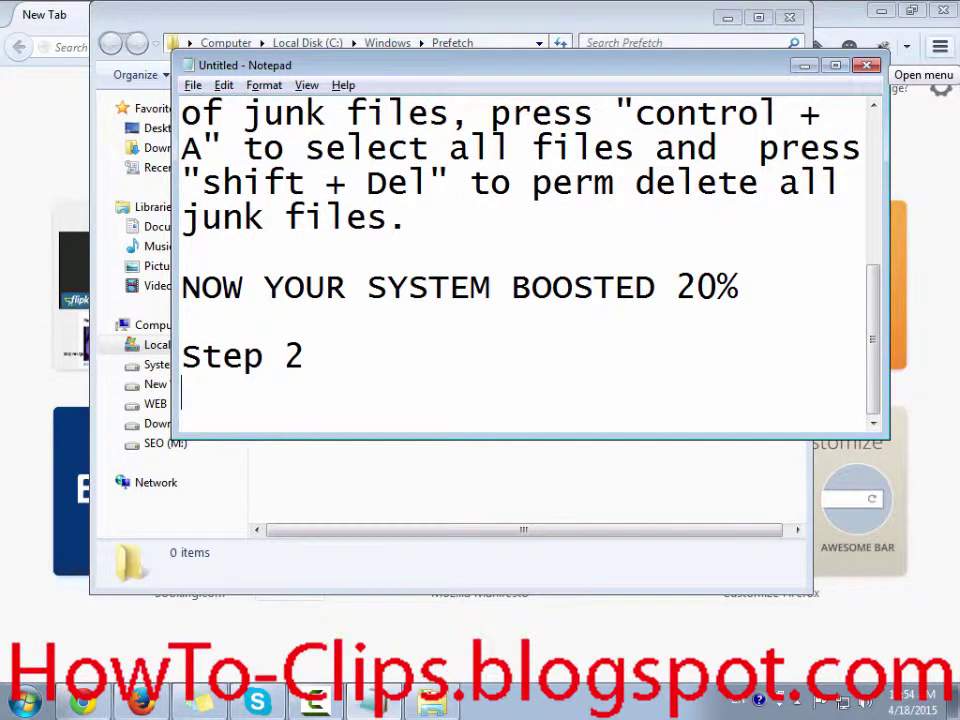
- Begin the second instruction under Step 2 with "2] Again GOTO RUN", with GOTO in capitals
type("2] ")
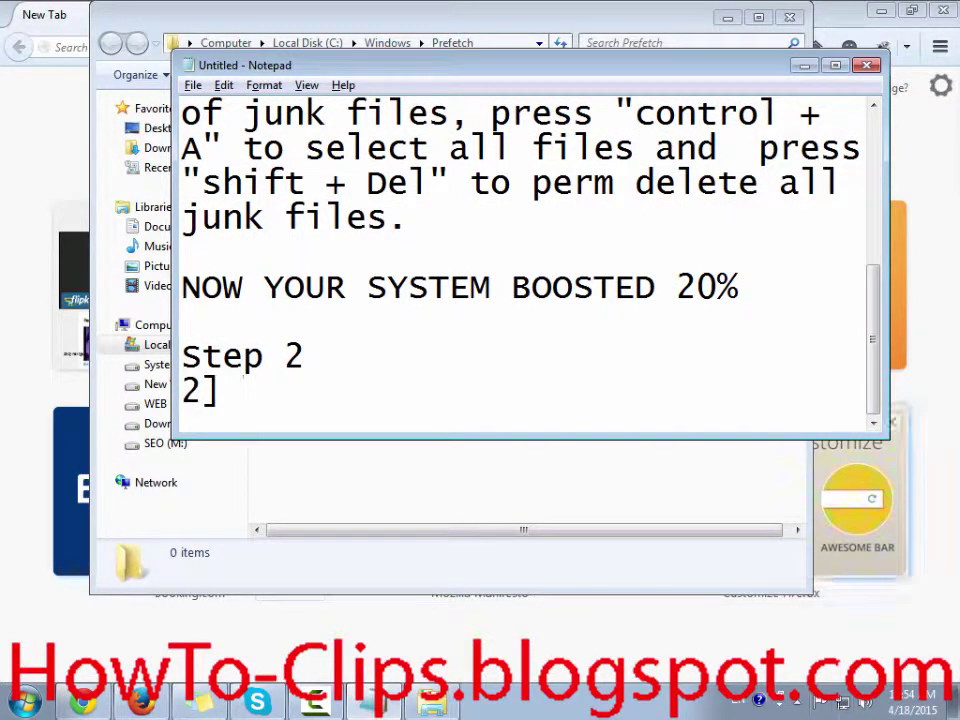
type("Ag")
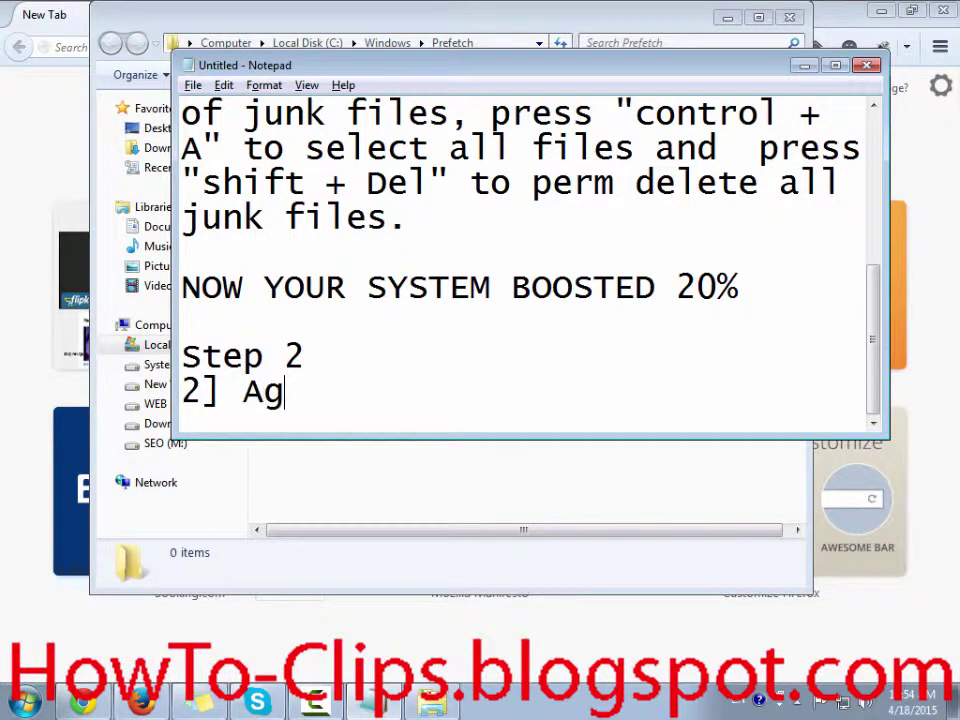
type("ain goto RUN")
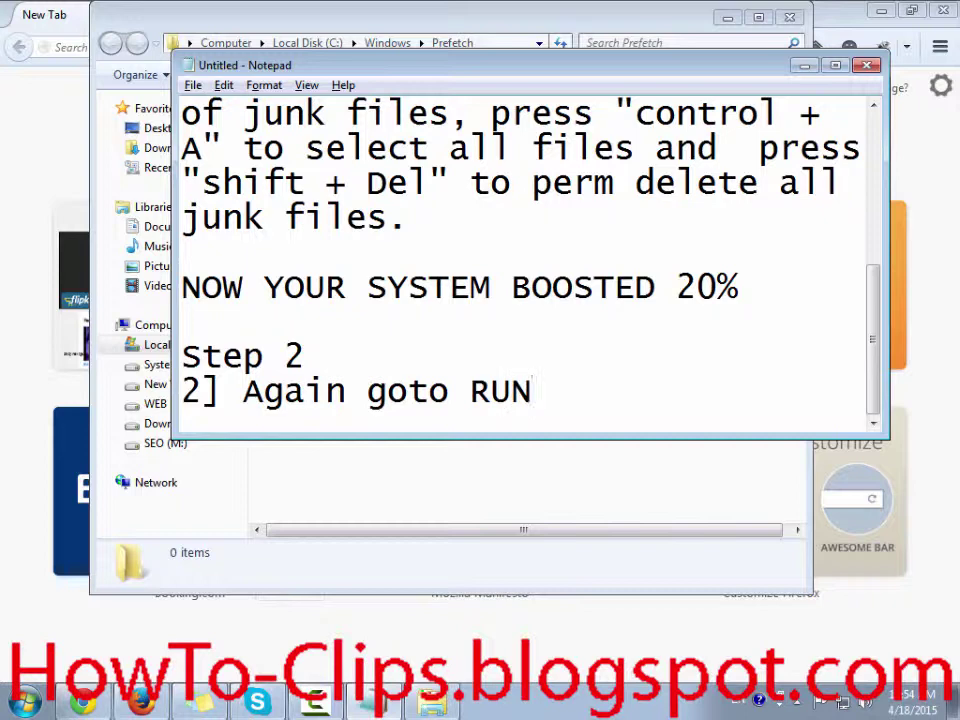
key("Left")
key("Left")
key("Left")
key("Left")
key("ctrl+shift+Left")
type("GOTO")
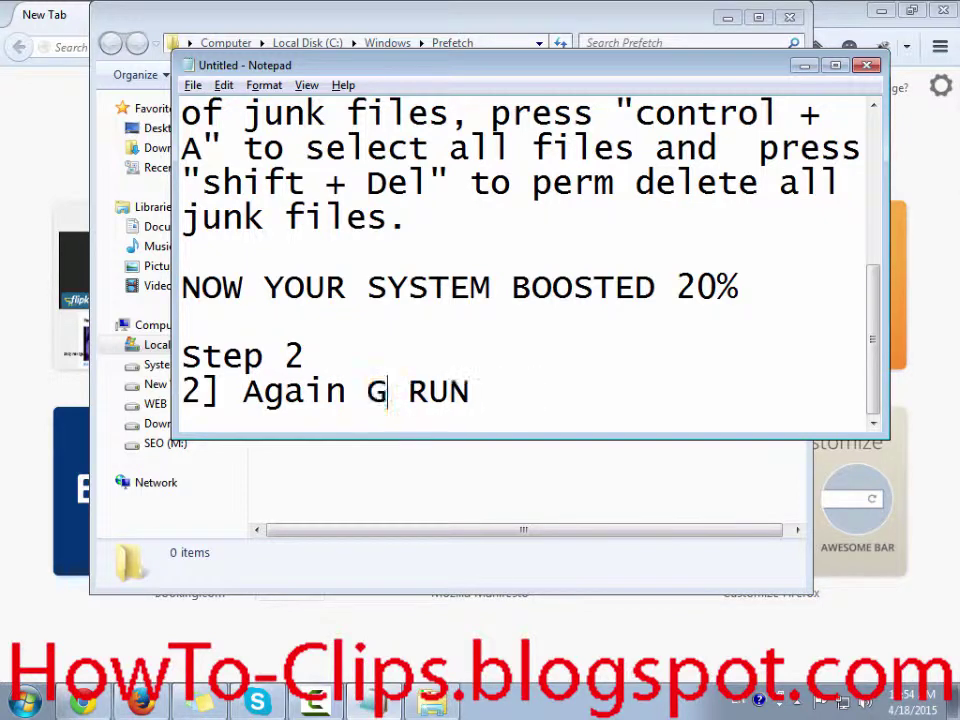
- Find the Run program through the Windows search and open its dialog
key("super")
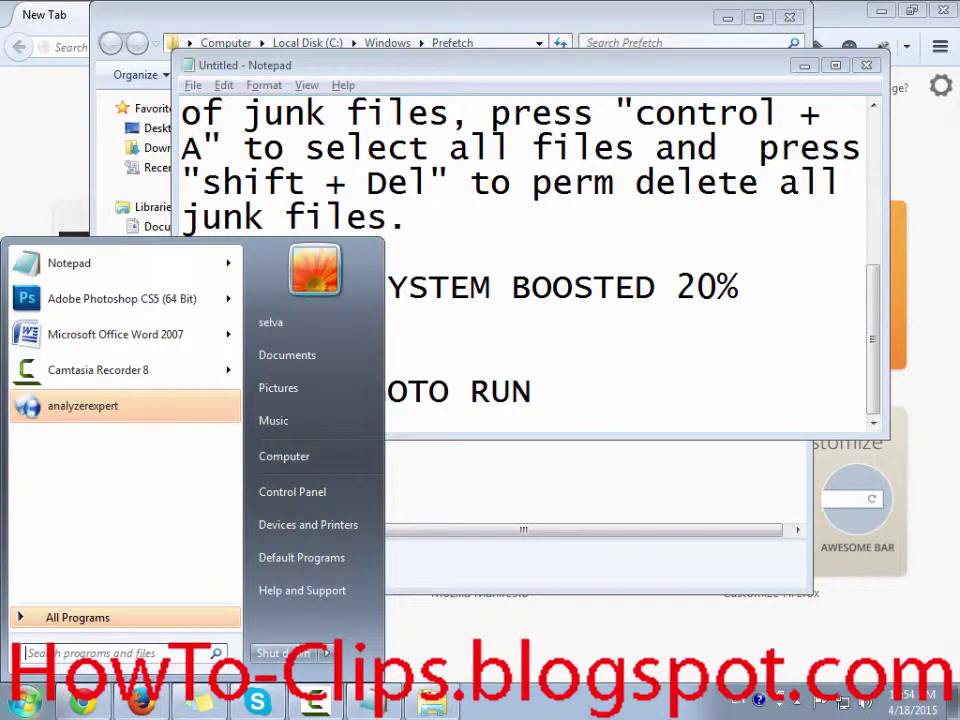
type("run")
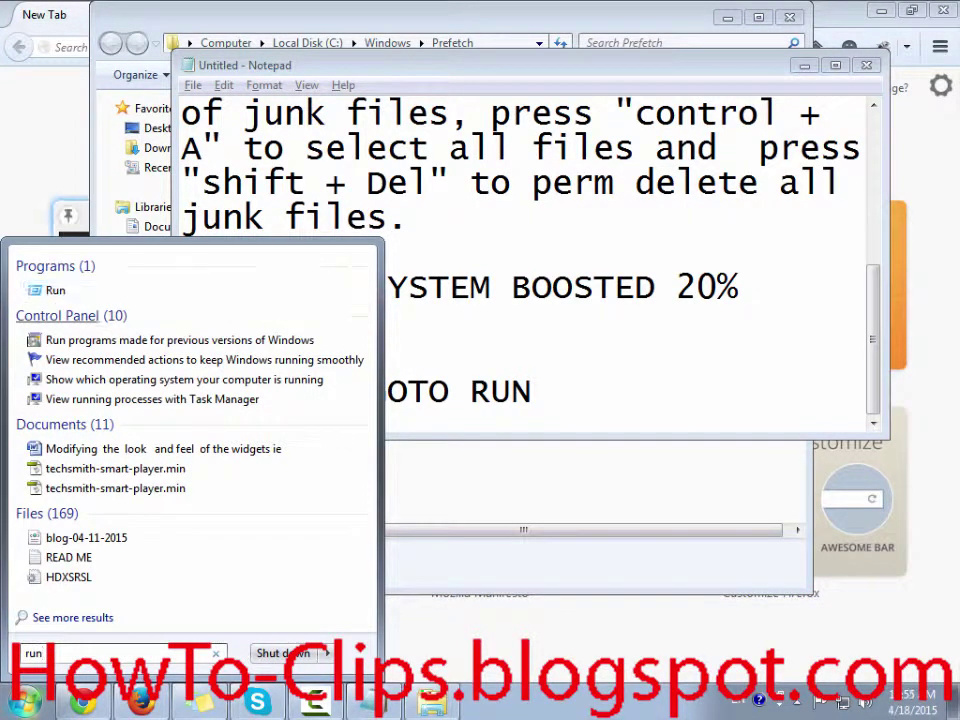
key("Return")
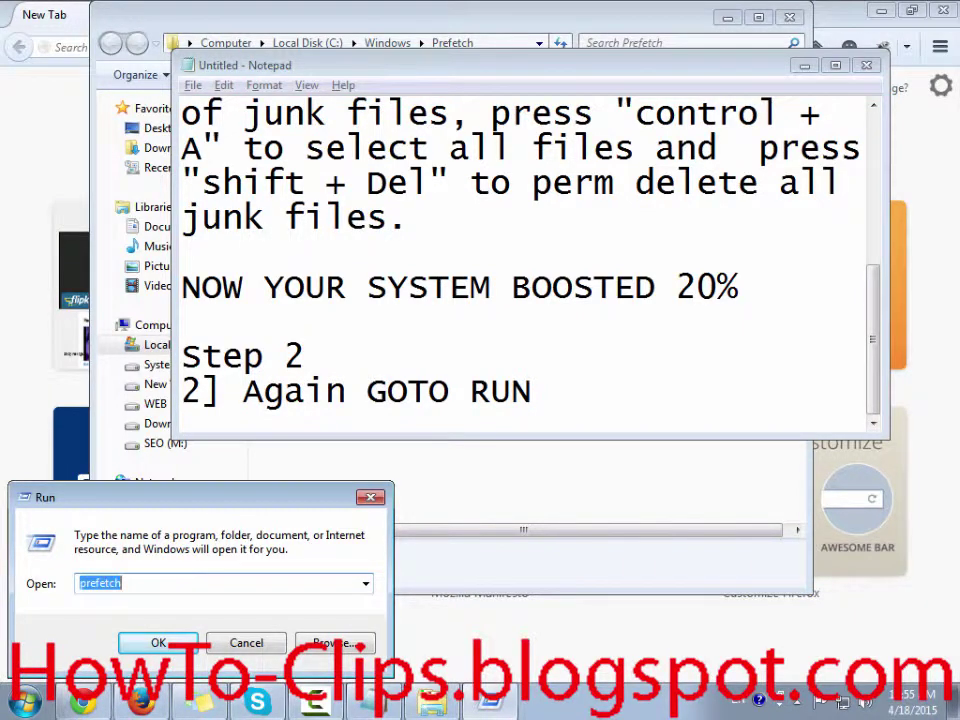
- Return to the Notepad note and continue the Step 2 line with ", type temp"
key("alt+Tab")
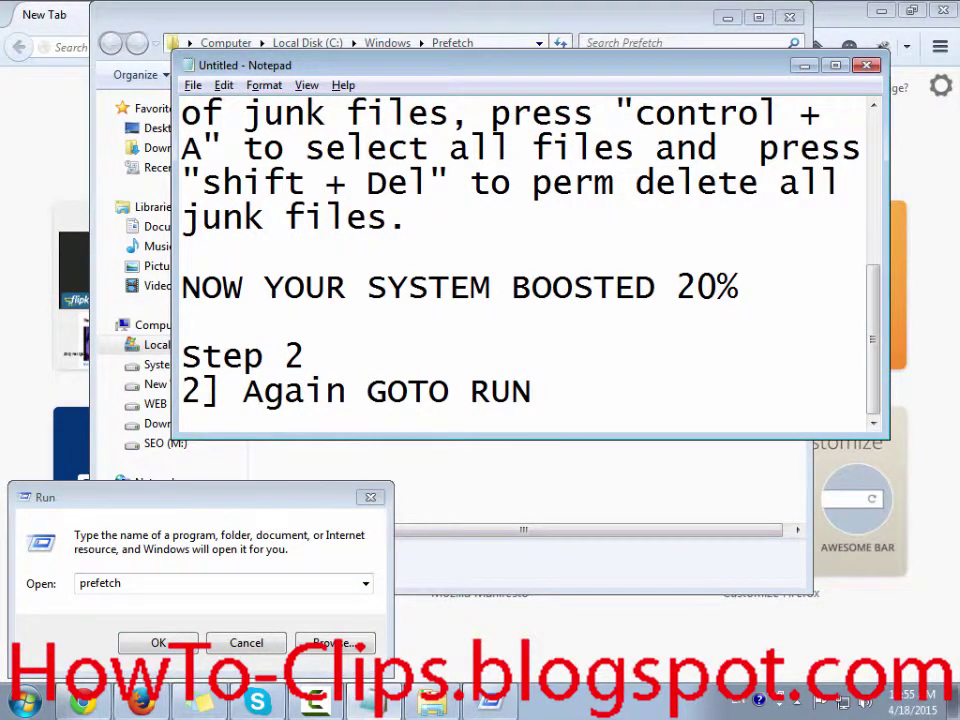
type(".")
key("BackSpace")
key("BackSpace")
type(", type temp")
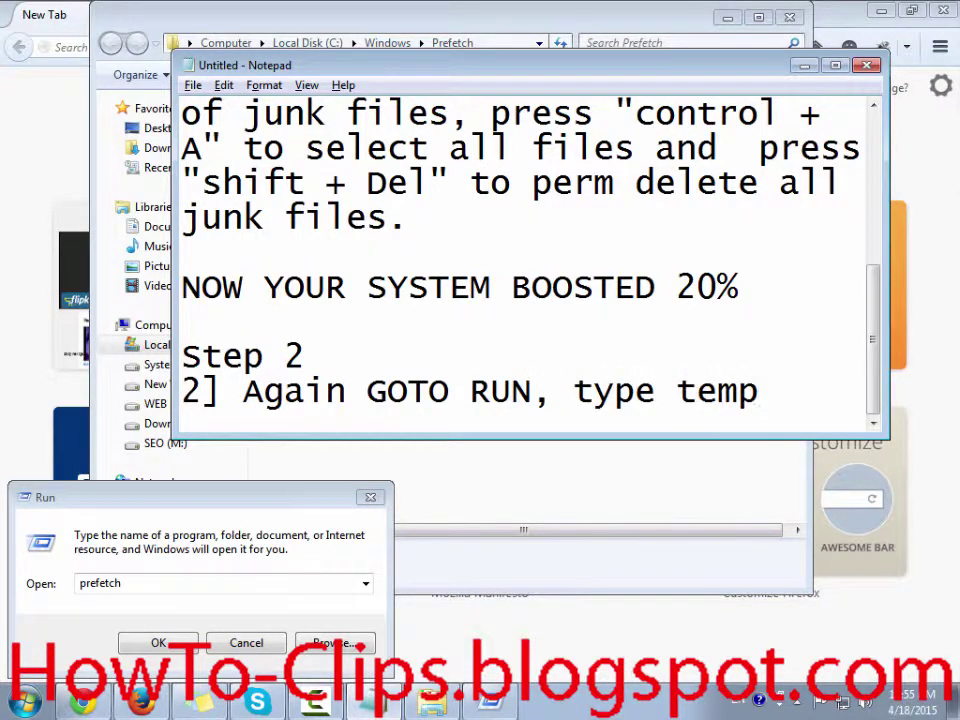
- Open the Windows Temp folder by running "temp" from the Run dialog, and select all its items
key("alt+Tab")
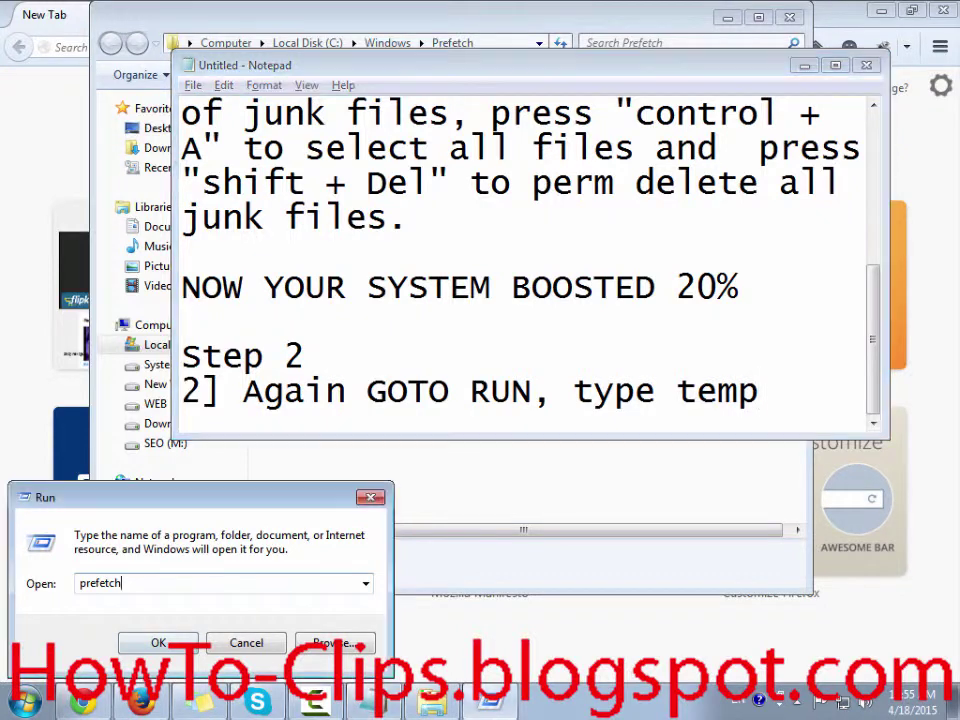
type("temp")
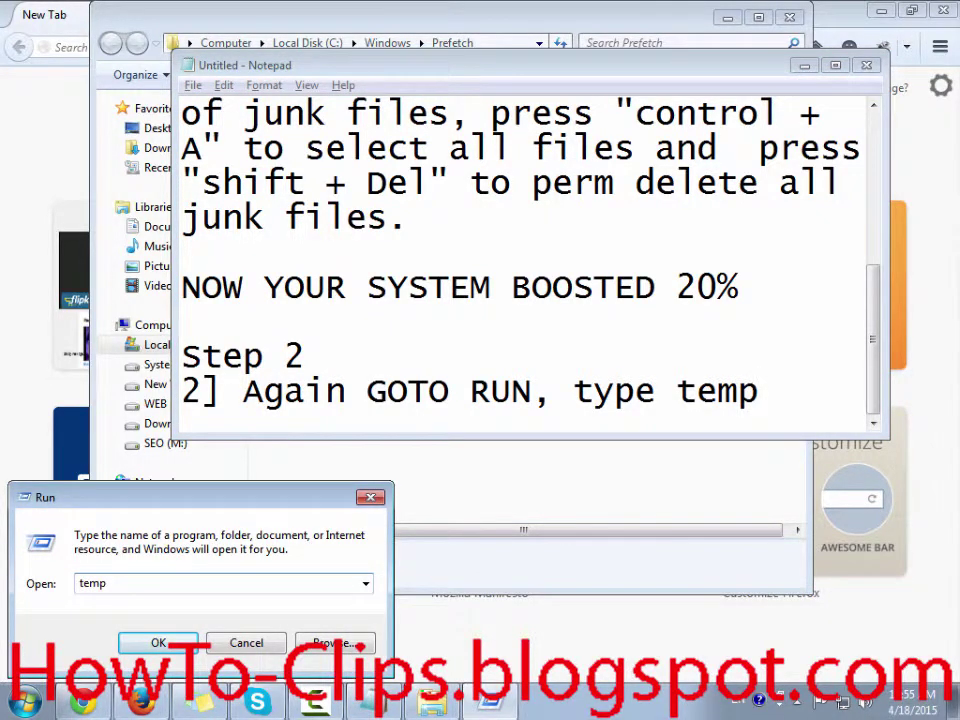
key("Return")
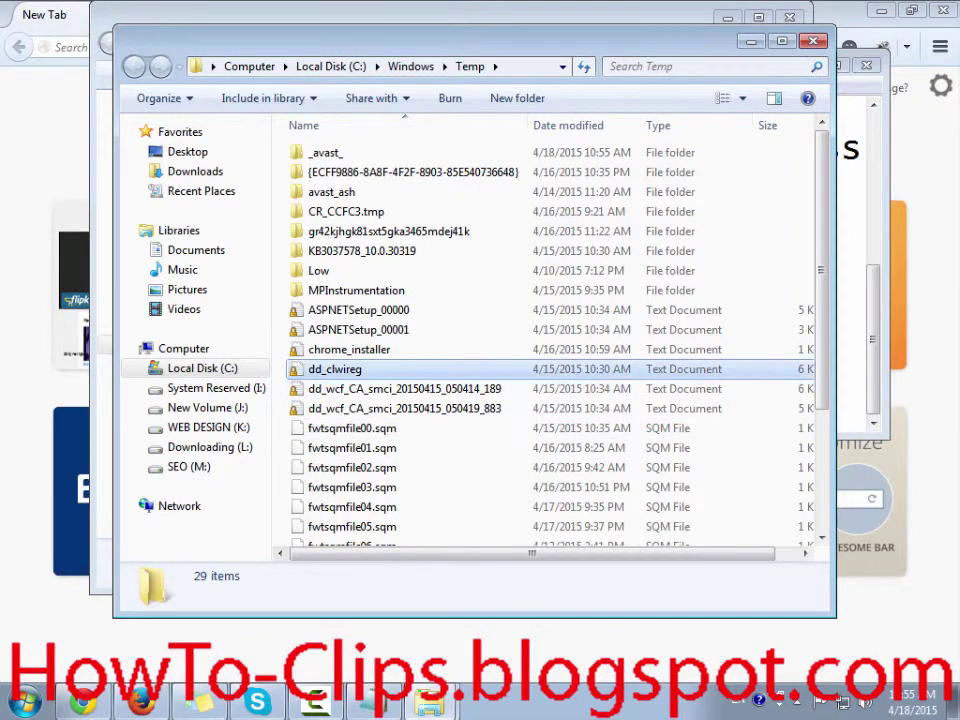
key("ctrl+a")
- Return to the Notepad note and continue Step 2 with "you can see the big list of files, same as in the step 1"
key("alt+Tab")
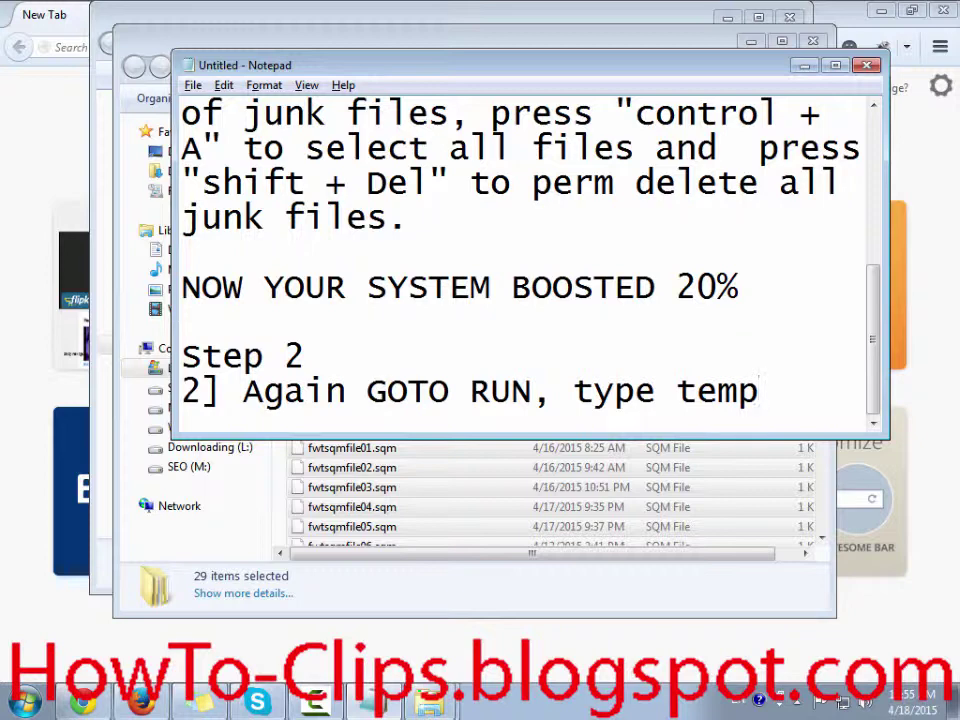
type("you can ")
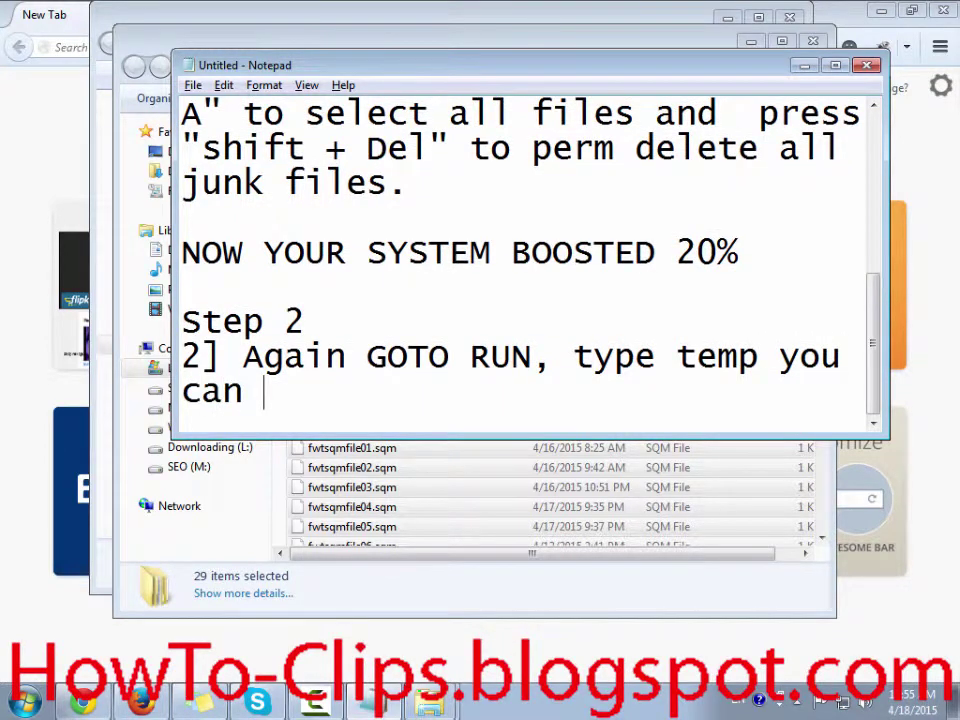
type("see the big l")
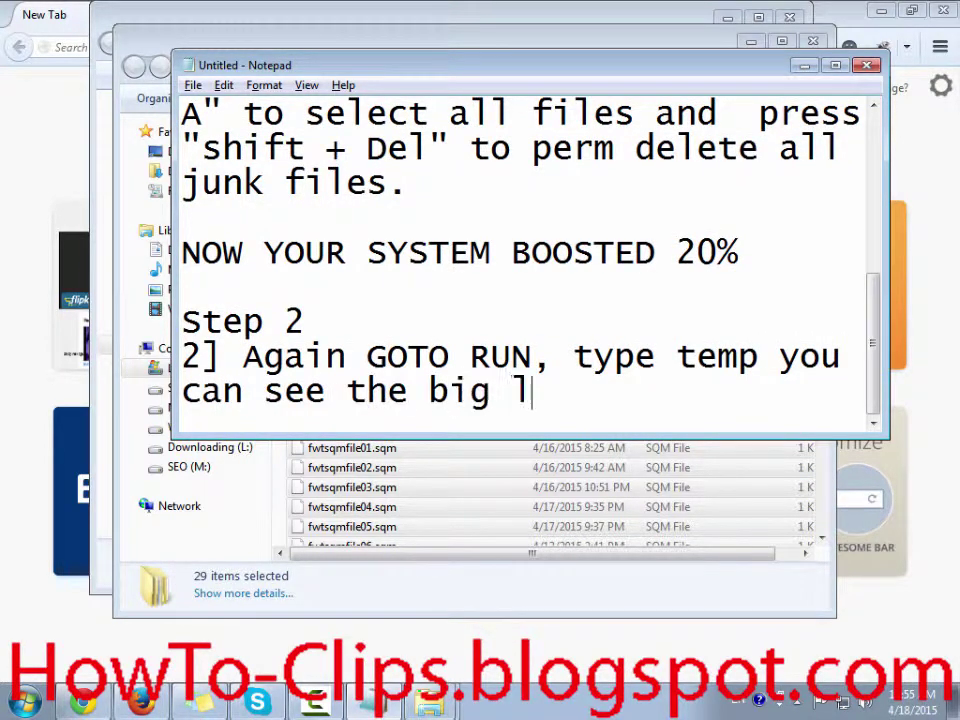
type("ist of files")
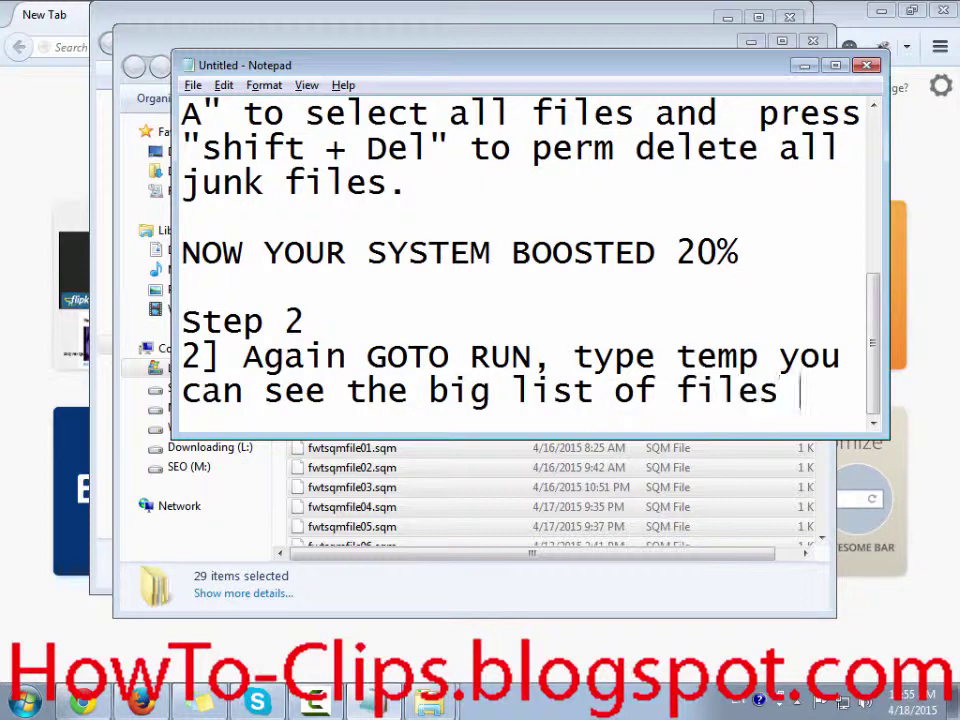
key("BackSpace")
left_click(779, 356)
type(", sal")
key("BackSpace")
type("me ")
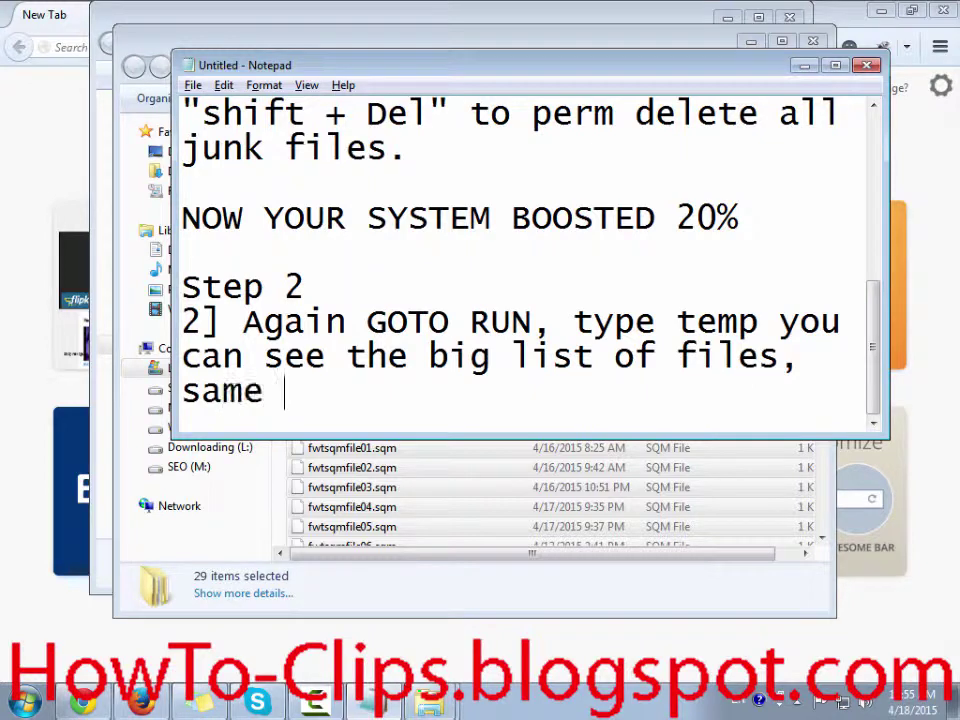
type("as in the step 1")
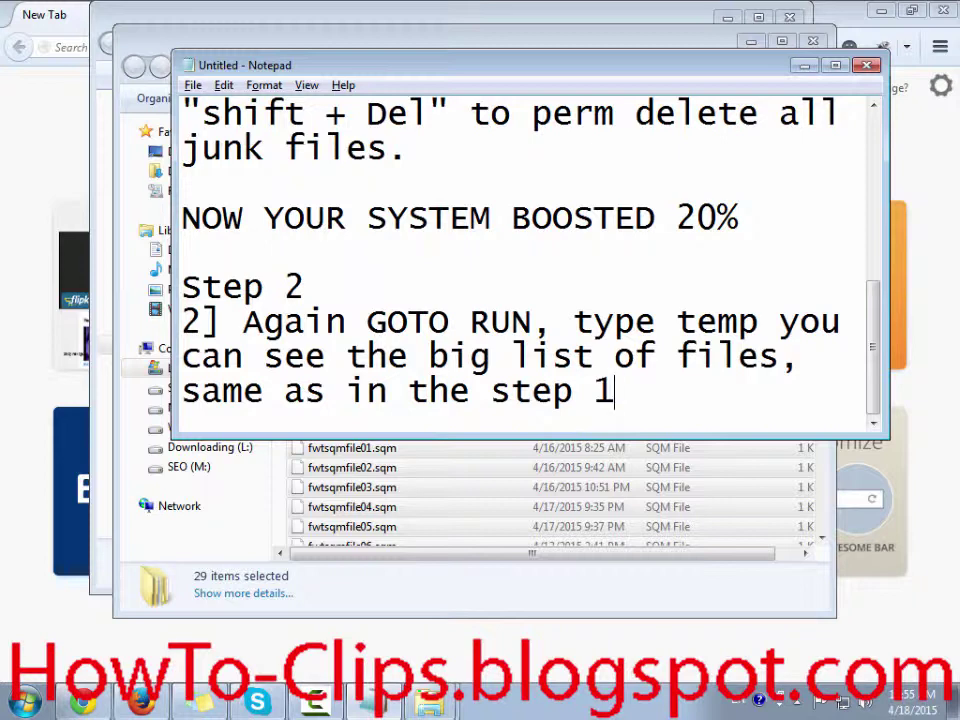
- Continue the Step 2 text with ". Press control + A to select all files and"
type(" . Press control ")
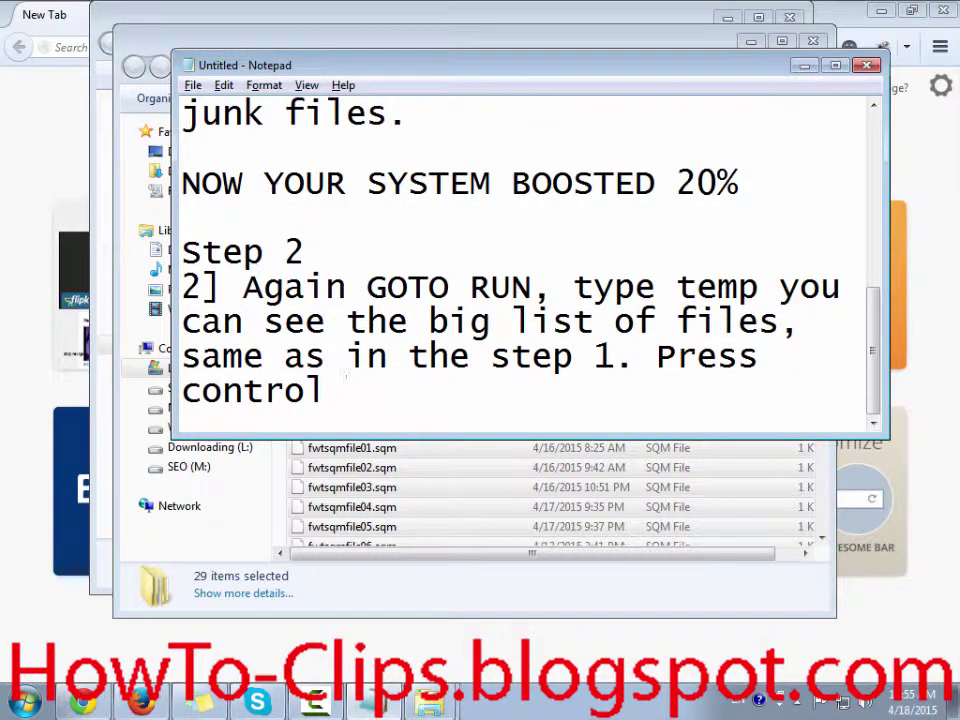
type("=")
key("BackSpace")
type("+ A to ")
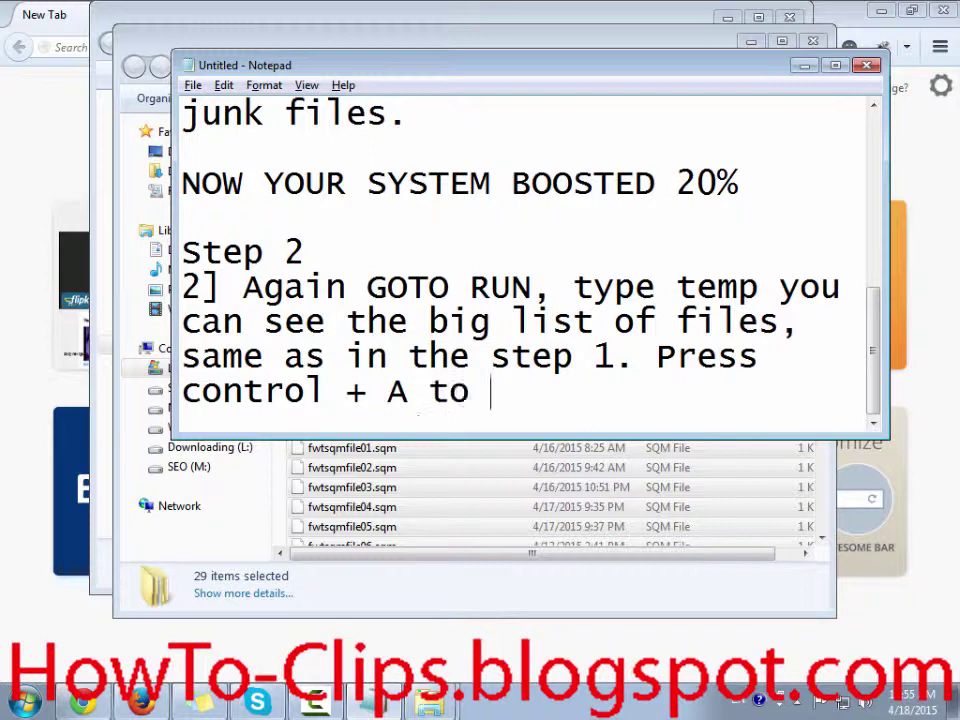
type("select all")
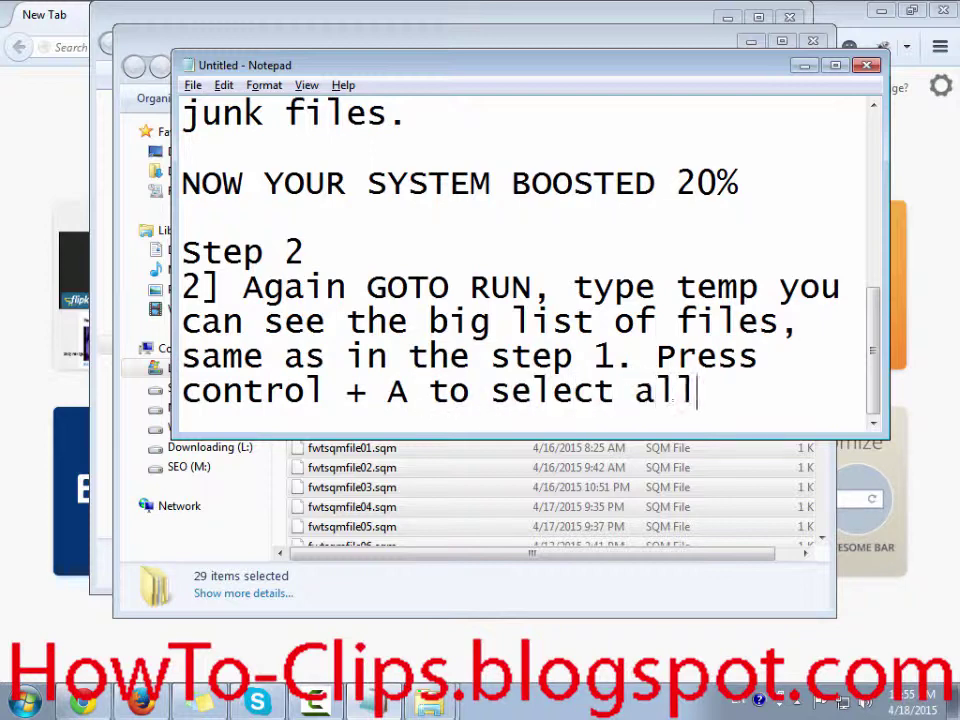
type(" files and ")
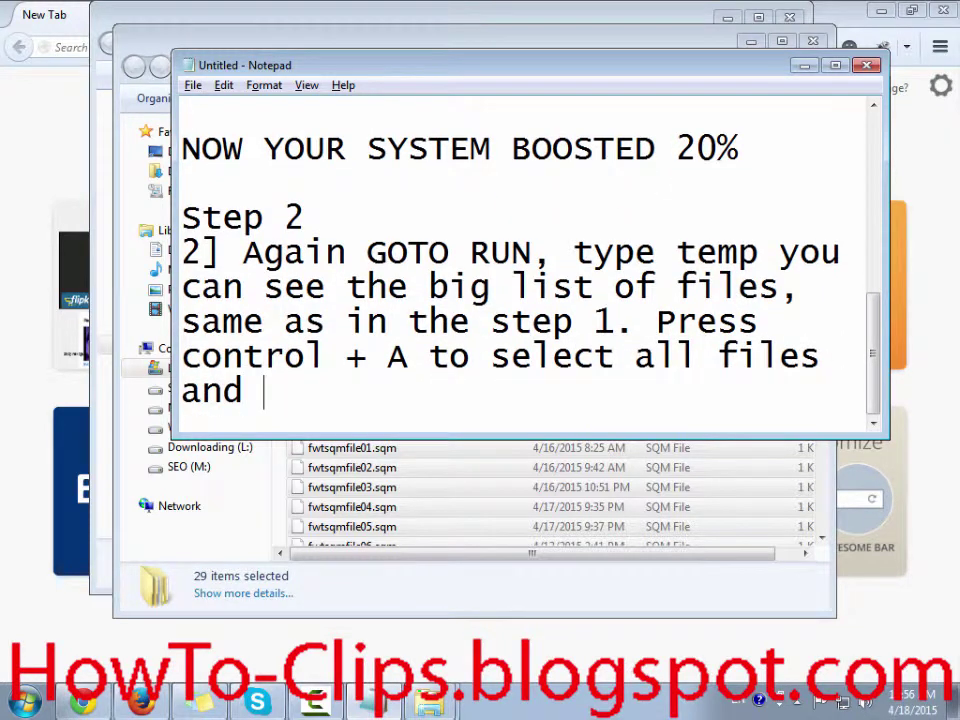
- Finish the Step 2 sentence with "shift + Delete to premently delete all files"
type("shift ")
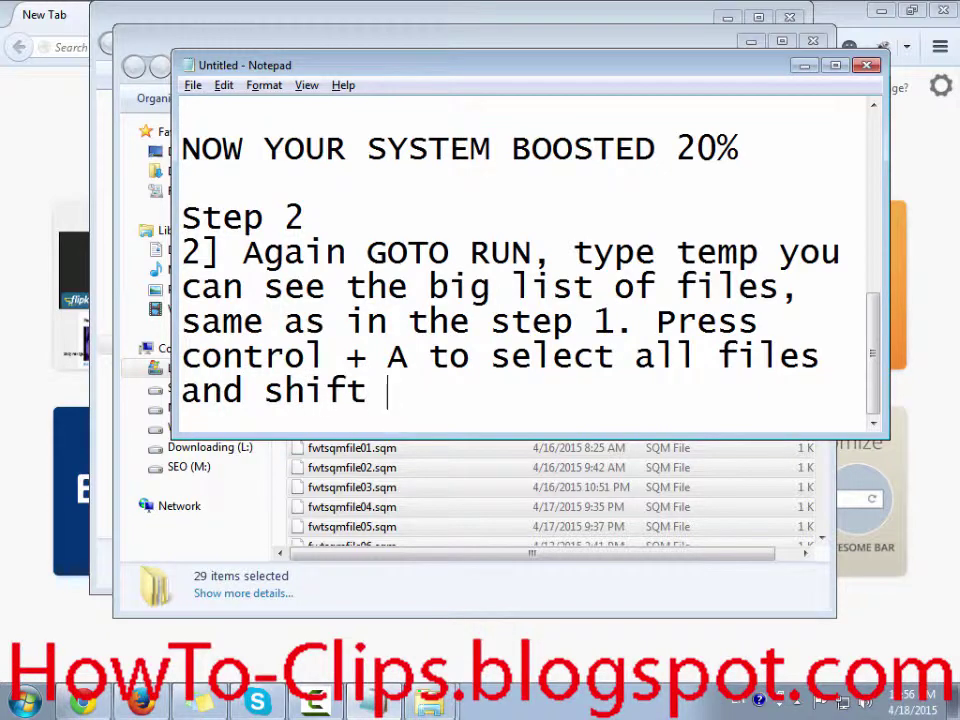
type("+ Delete to ")
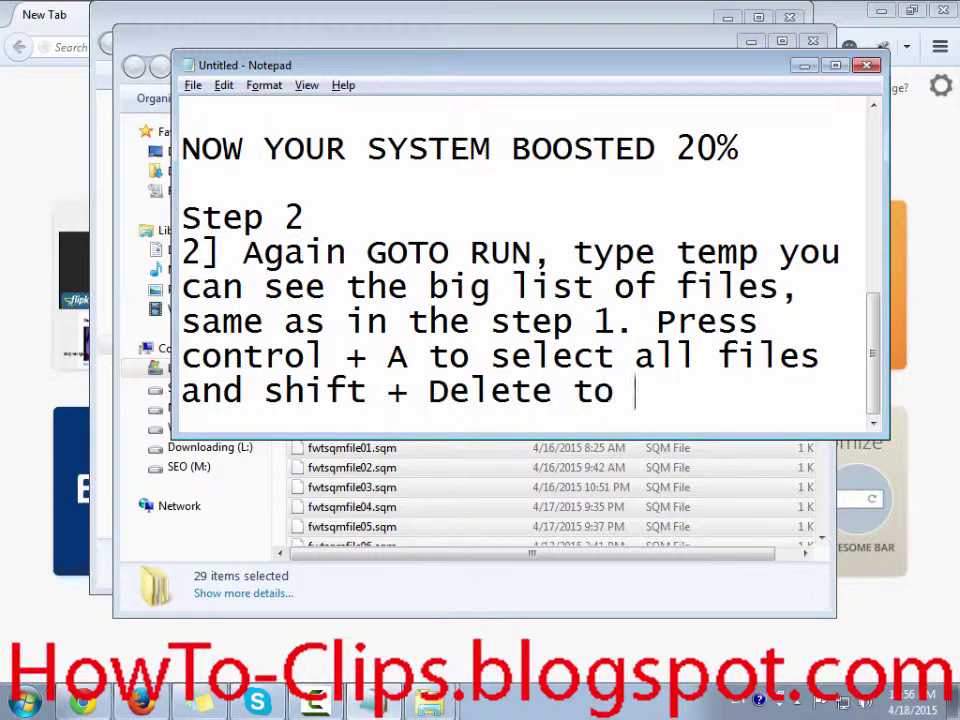
type("premen")
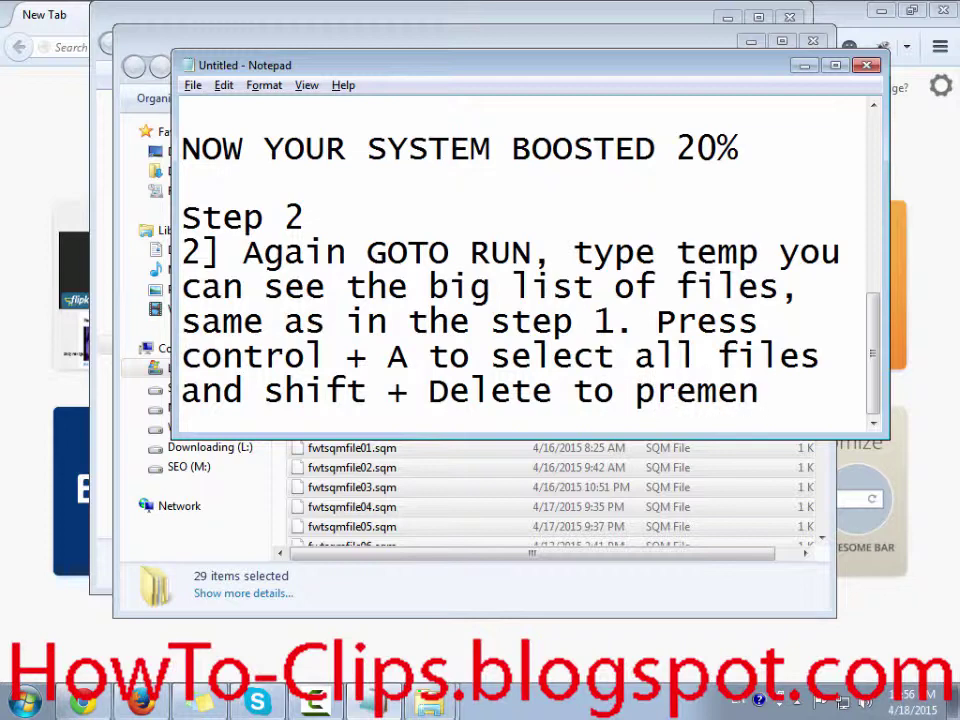
type("tly delete")
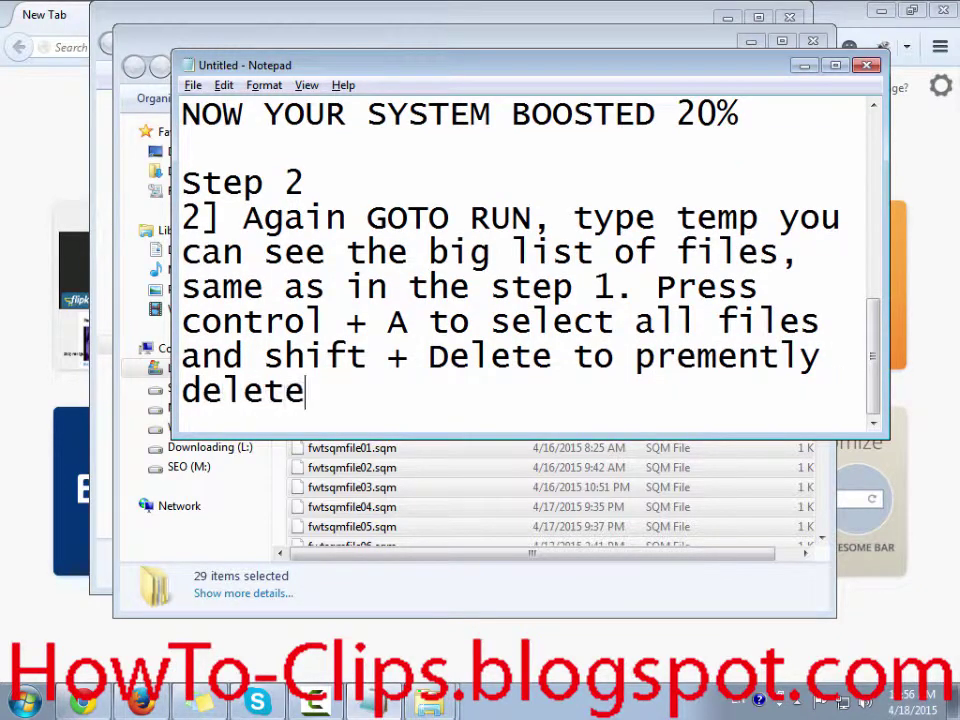
type(" all files")
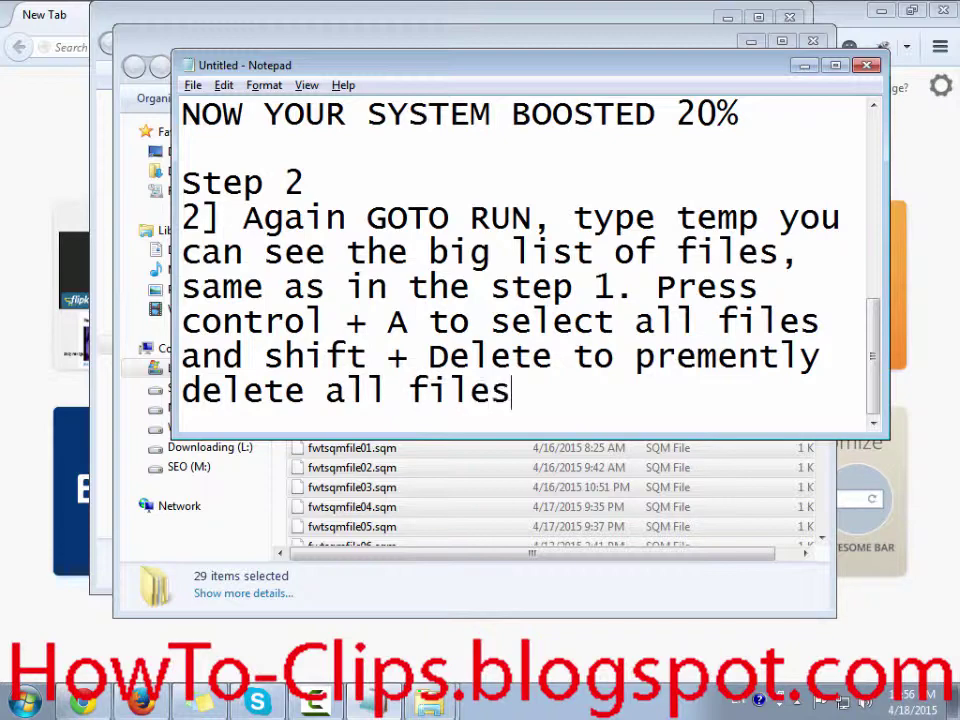
- Switch to the Temp folder window and permanently delete all its items, skipping the files that are in use
key("alt+Tab")
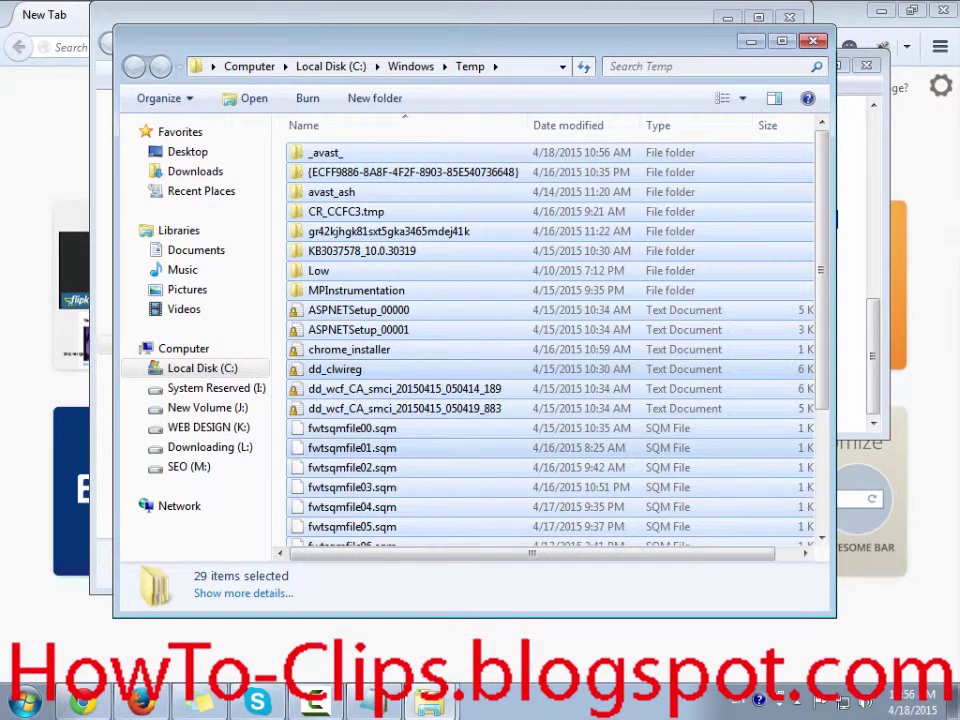
left_click(356, 290)
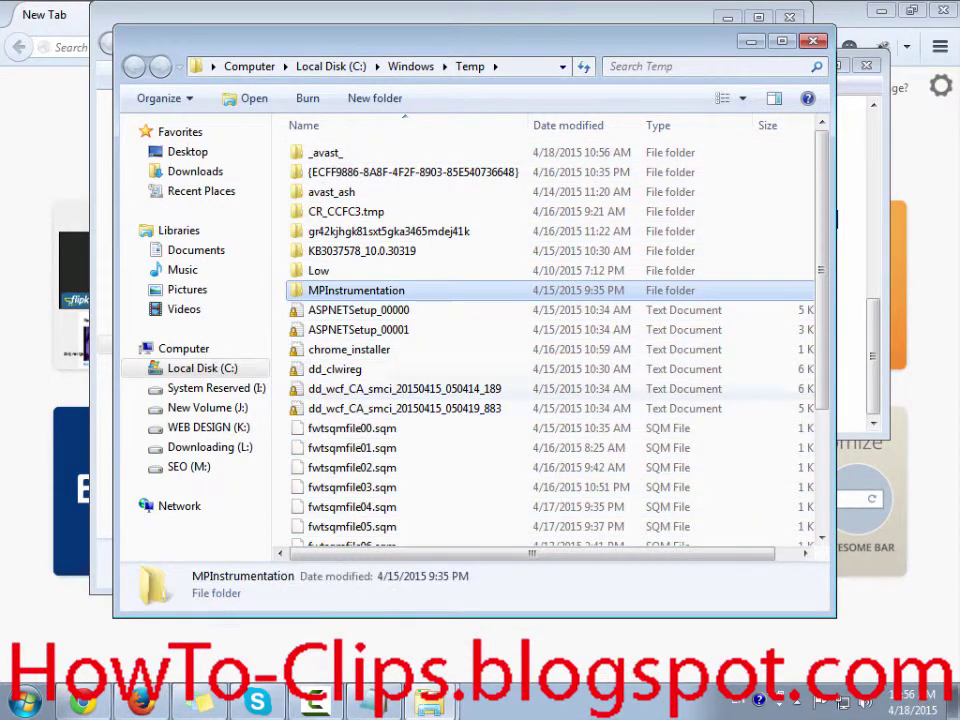
scroll(420, 456, "down", 3)
scroll(500, 462, "up", 3)
scroll(500, 462, "down", 3)
scroll(500, 462, "up", 3)
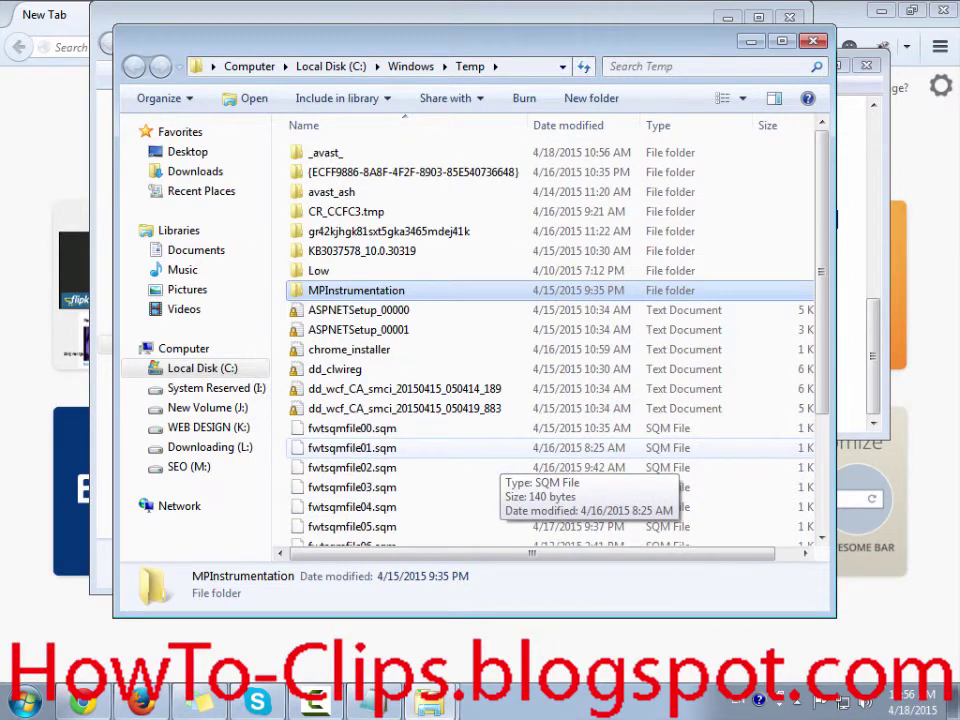
key("ctrl+a")
key("shift+Delete")
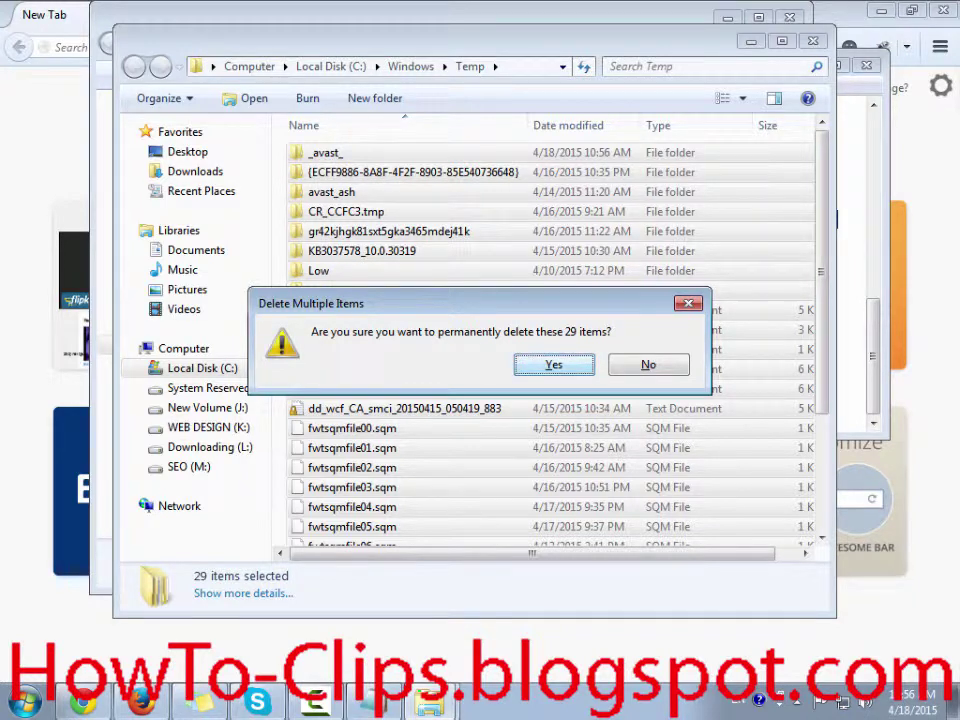
key("Return")
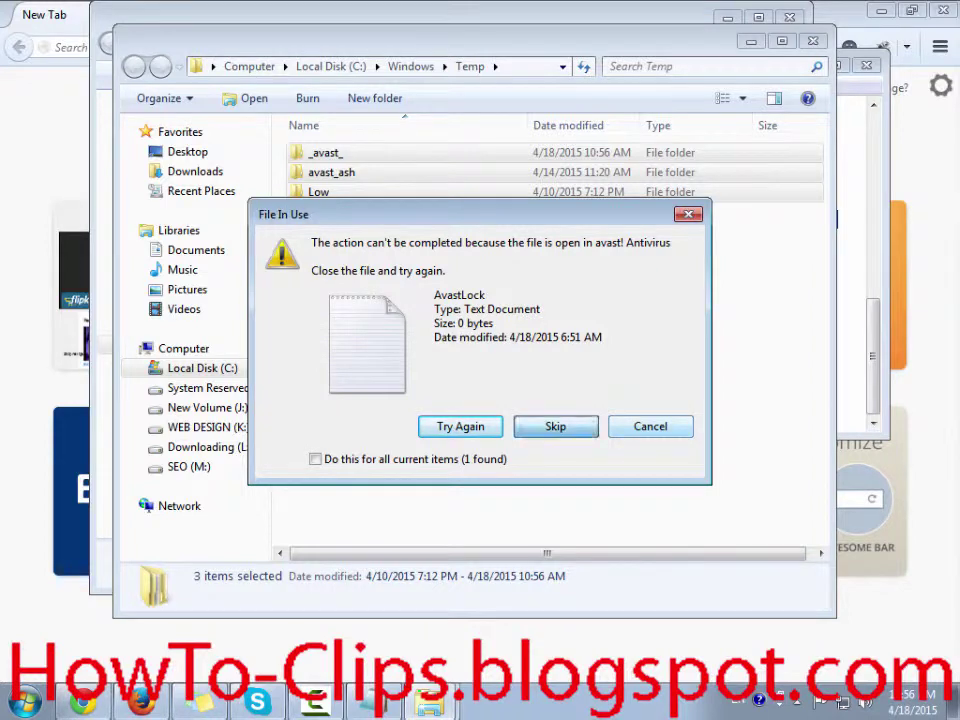
key("s")
key("s")
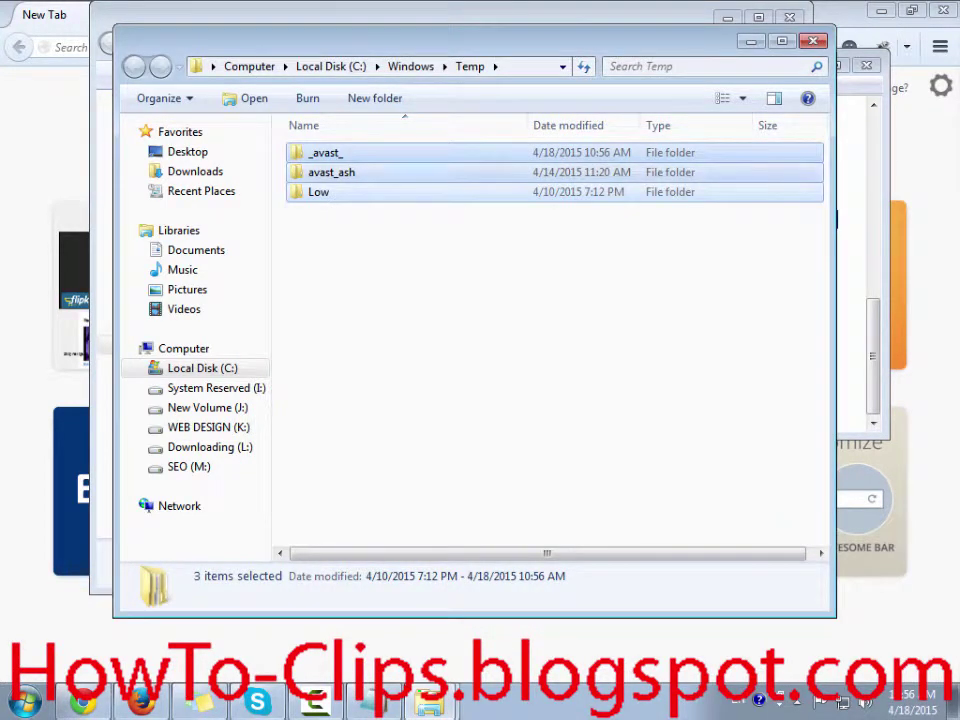
- Inspect the leftover Low folder down to SkypeClickToCall's Logs folder, and return to the Temp folder
left_click(325, 152)
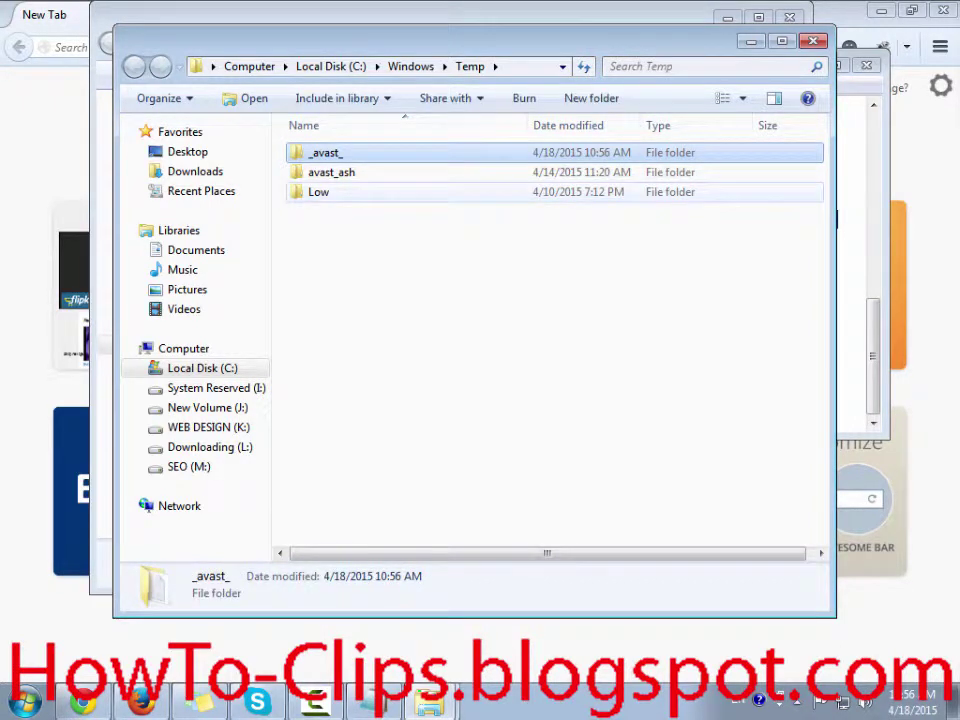
key("Down")
key("Down")
key("Return")
key("Down")
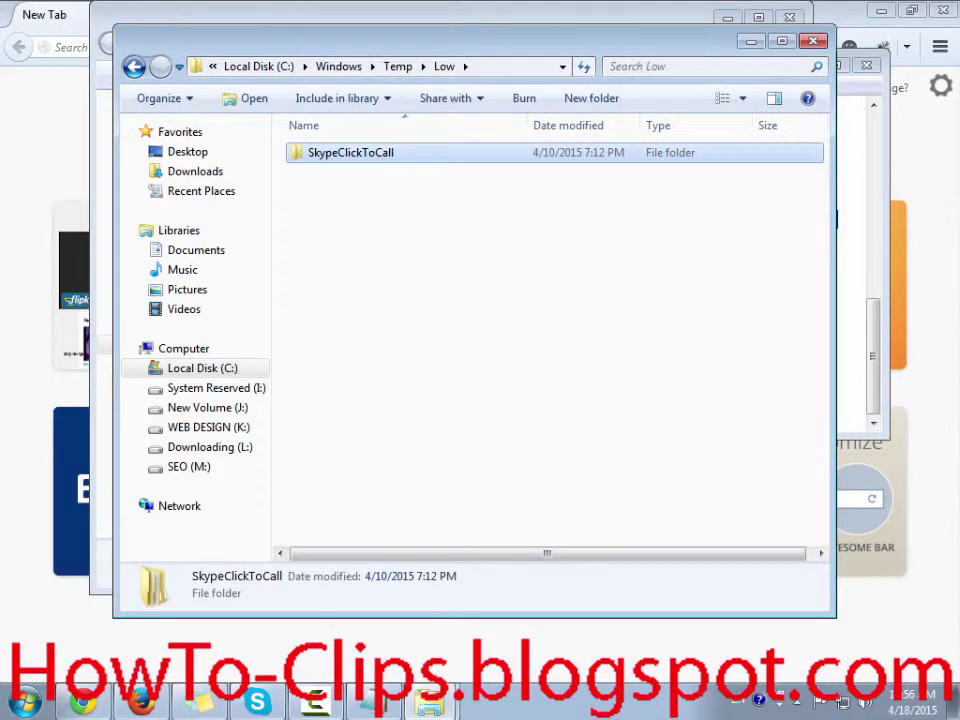
key("Return")
key("Return")
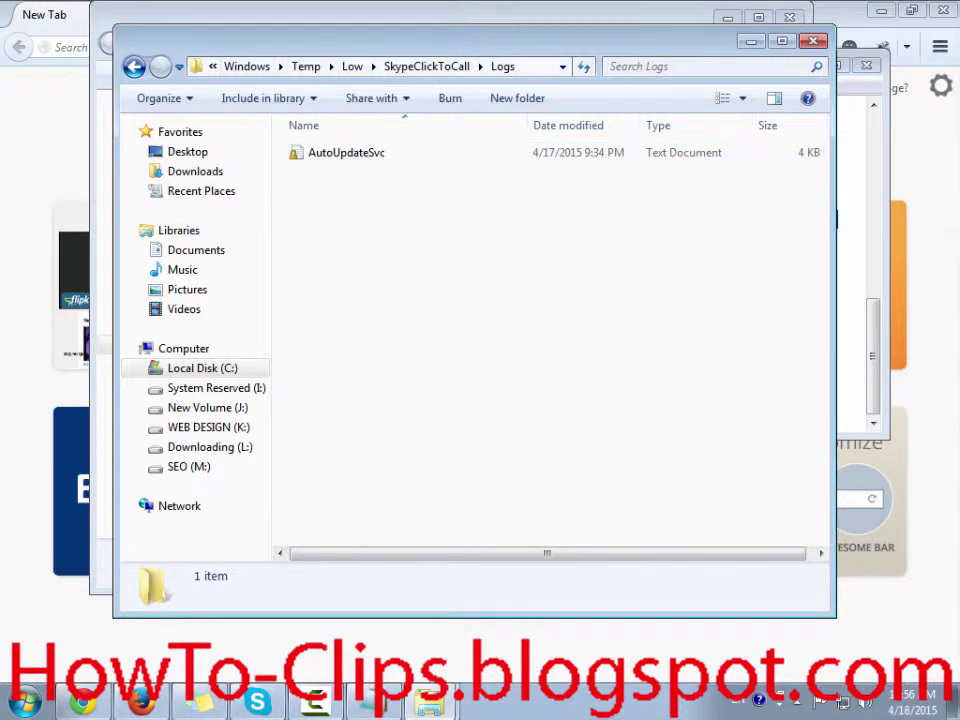
left_click(306, 66)
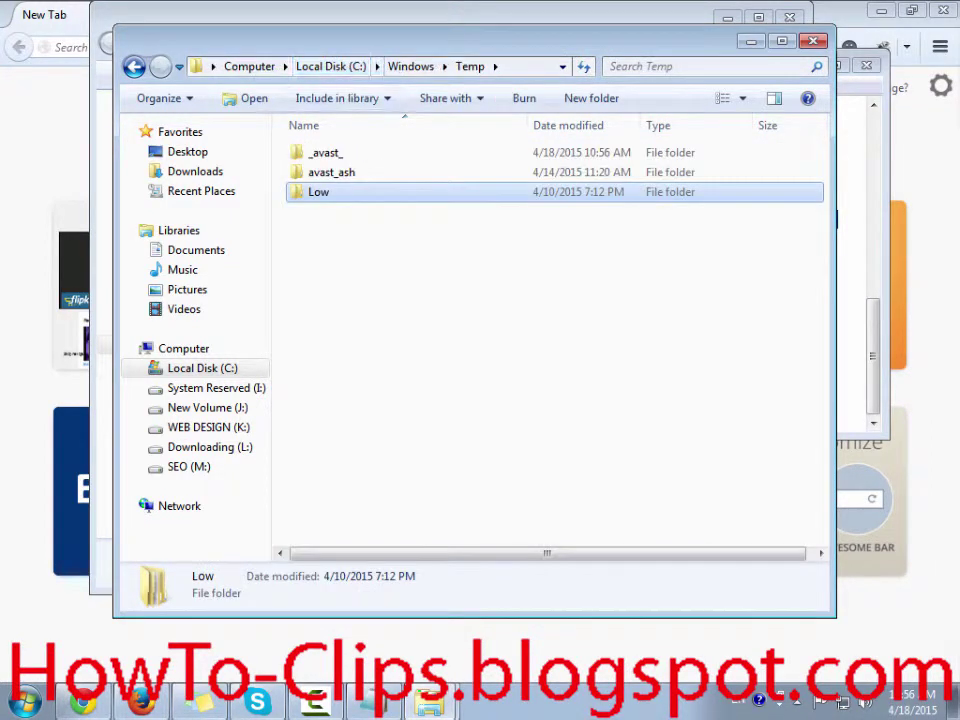
- Quit Skype from its notification area icon and confirm quitting
left_click(797, 701)
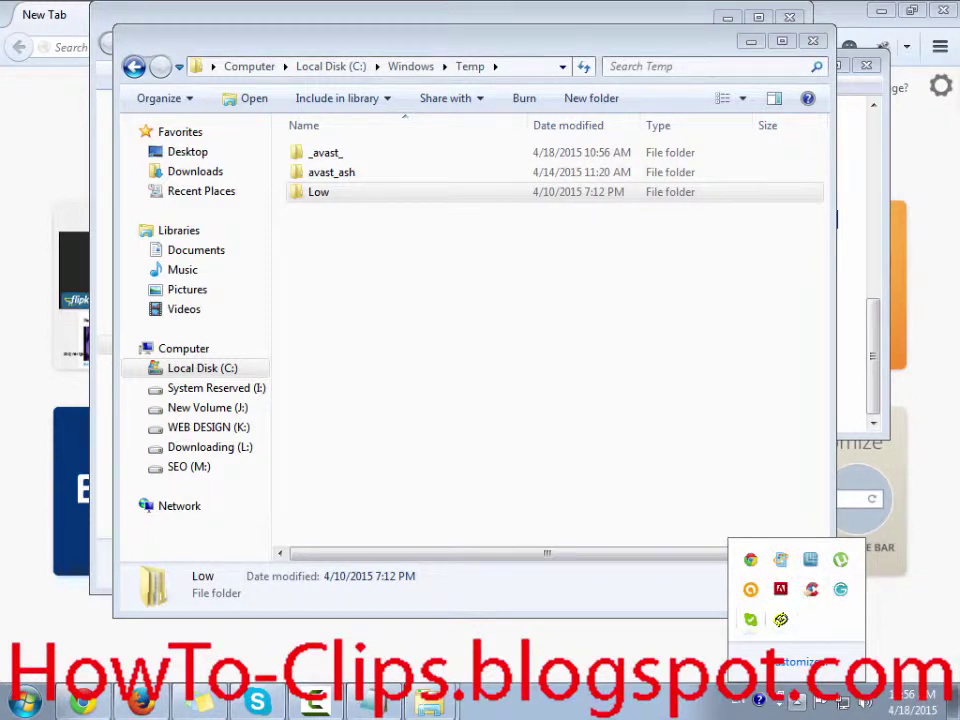
right_click(781, 619)
left_click(790, 606)
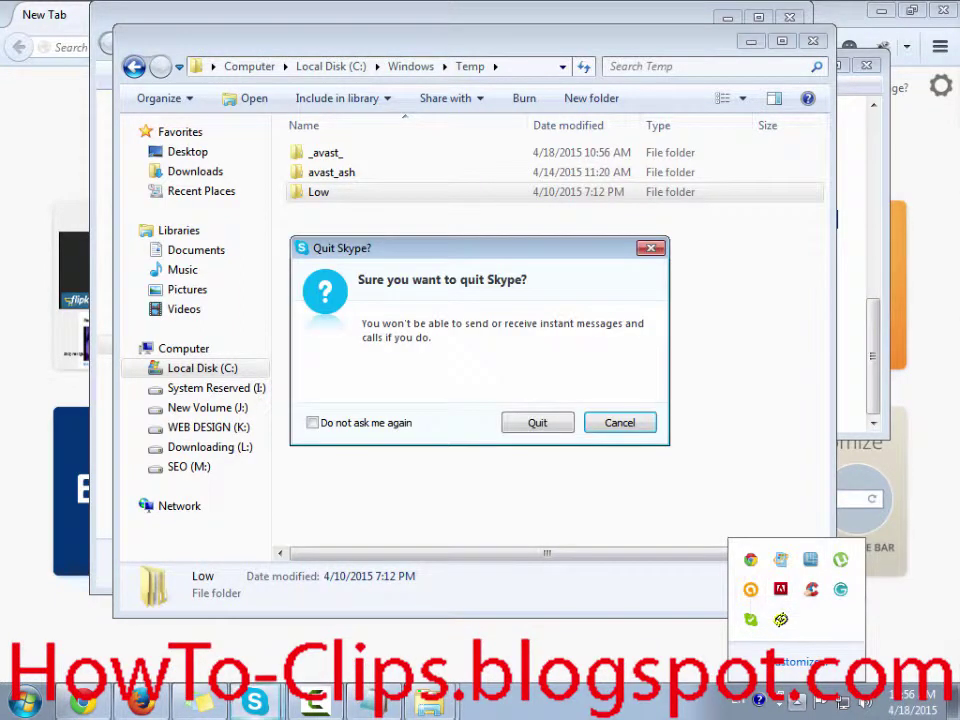
left_click(536, 422)
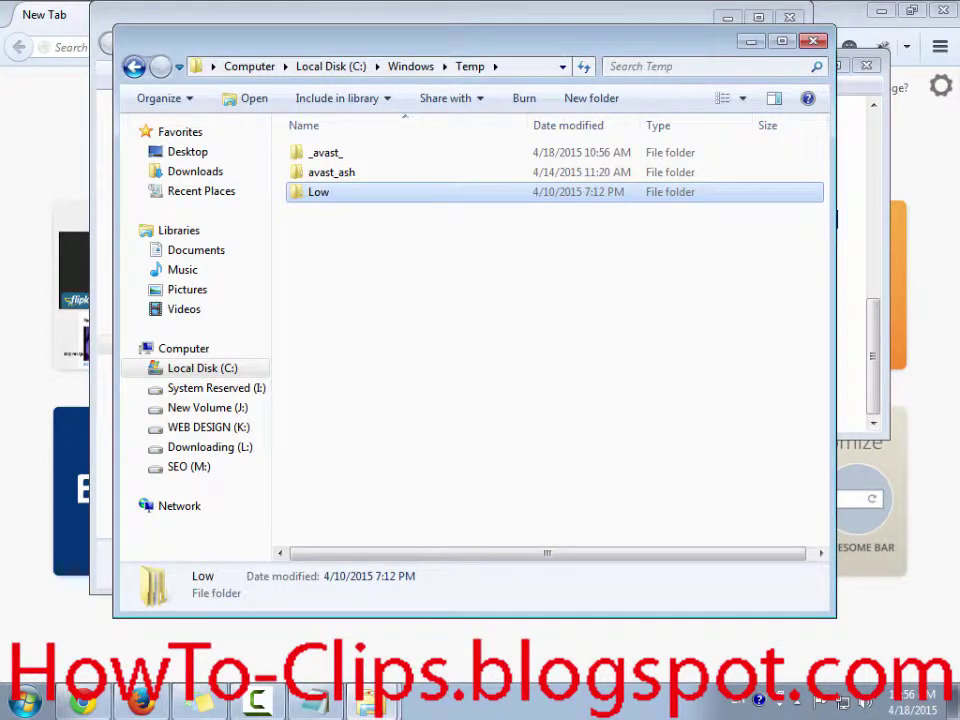
- Try to permanently delete the Low folder from the Temp folder
key("shift+Delete")
key("Return")
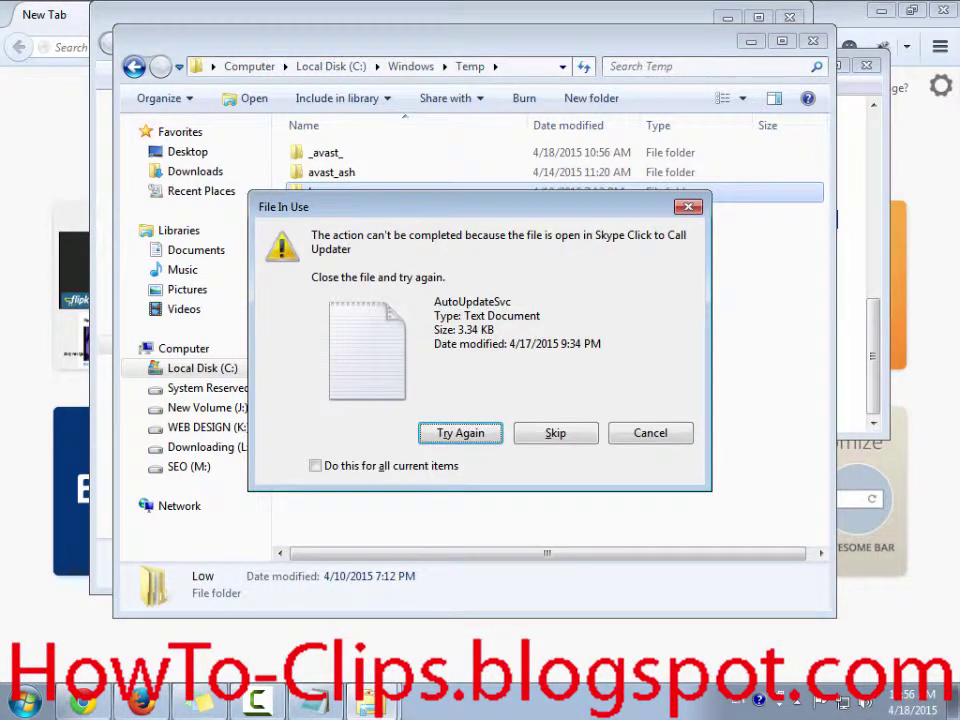
key("Tab")
key("Tab")
key("Return")
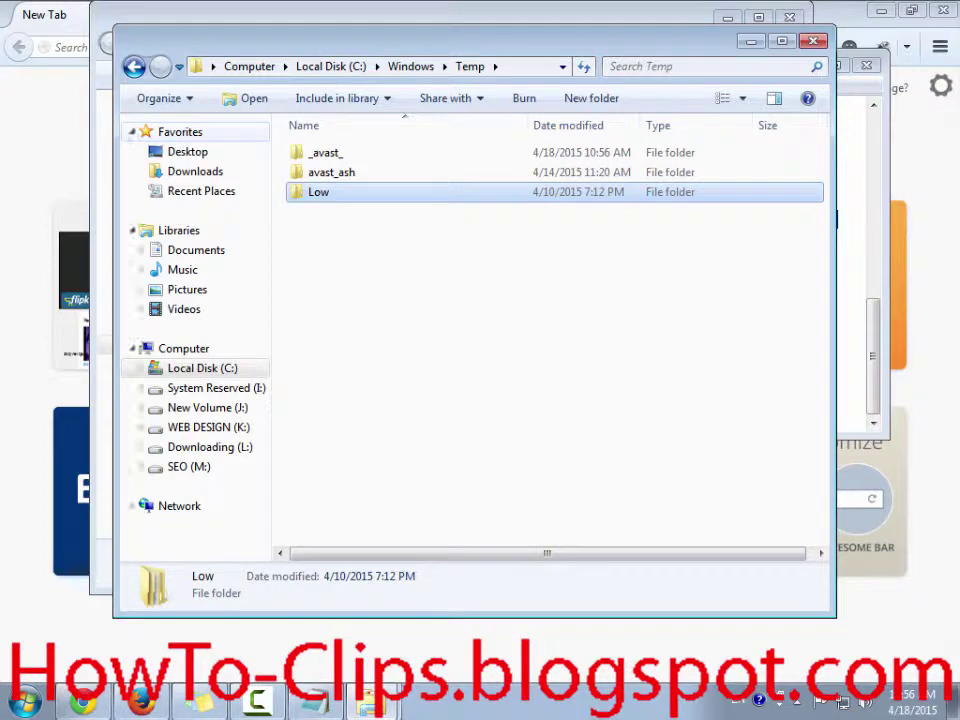
- Switch back to the Notepad note and end the Step 2 text with ". OK skip other files NO ISSUE" and a line break
key("alt+Tab")
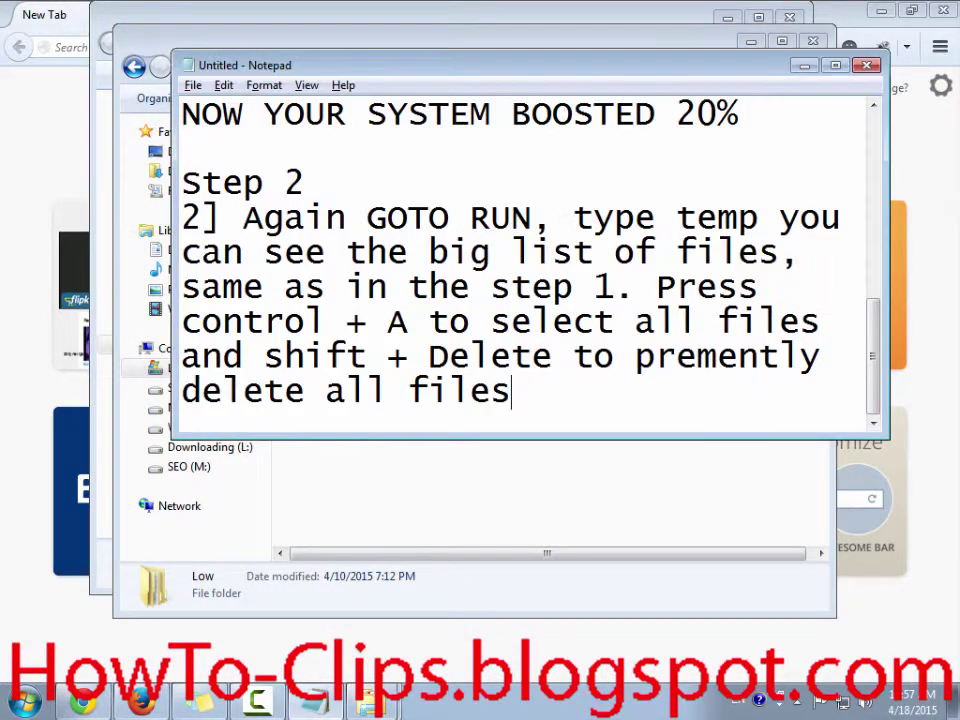
type(". OK ski")
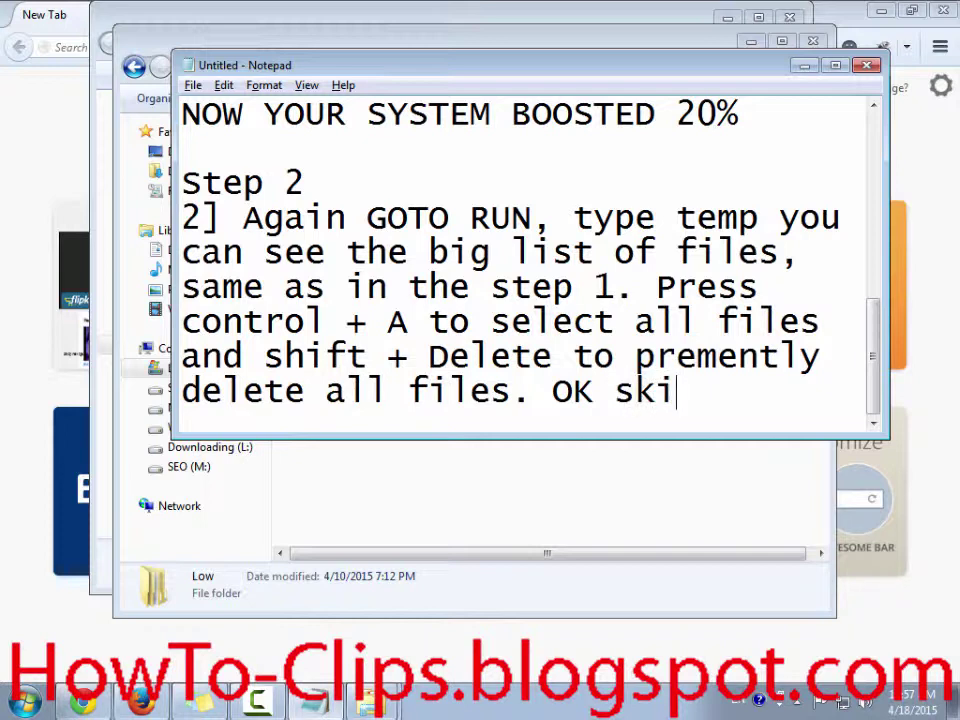
type("p other files ")
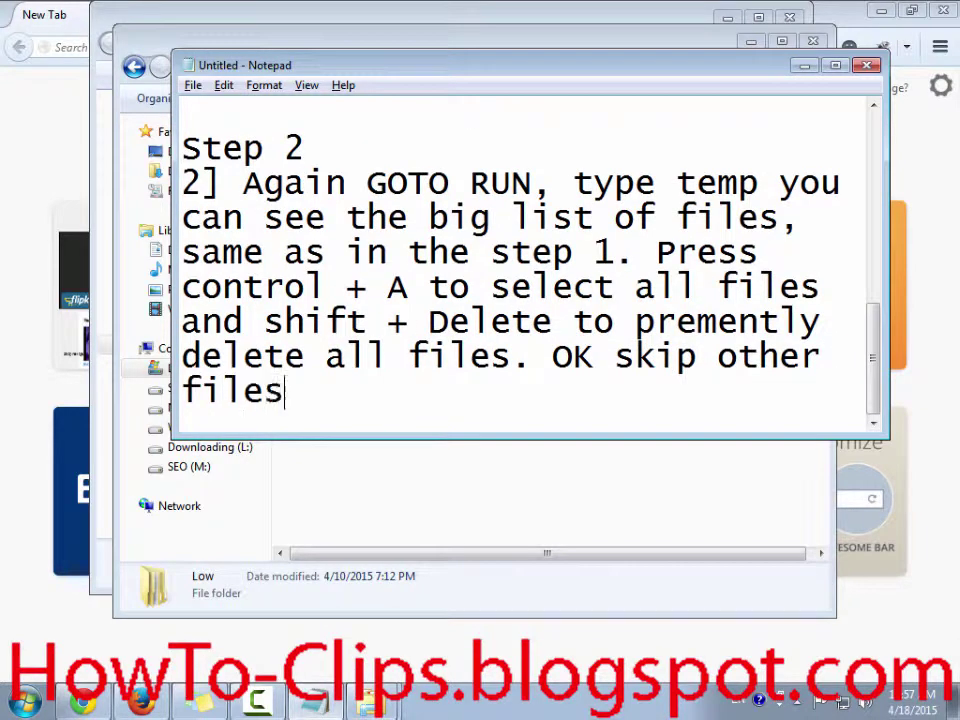
type("NO ISSUE")
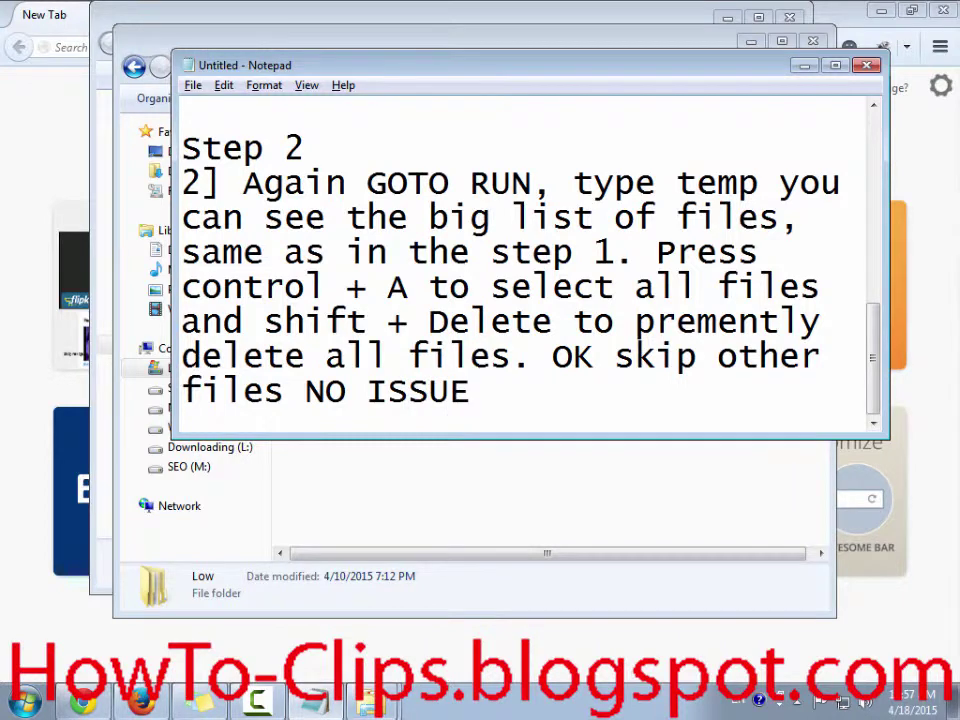
key("Return")
- Add the line "NOW 15% Boosted again" below the Step 2 text, separated by a blank line
scroll(525, 265, "up", 5)
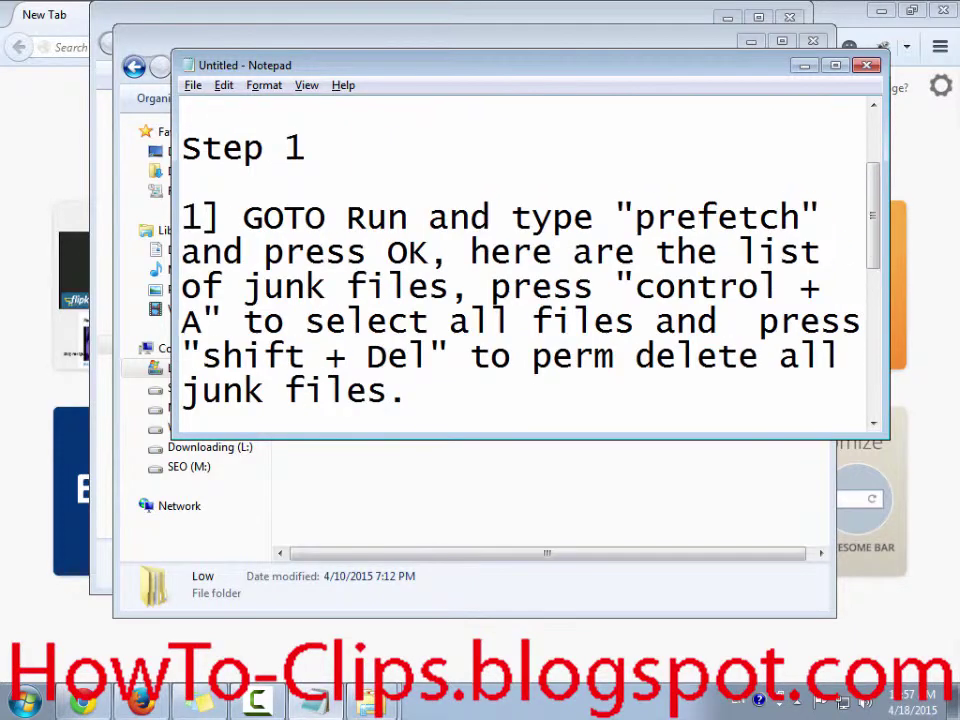
scroll(525, 265, "up", 2)
scroll(525, 265, "down", 5)
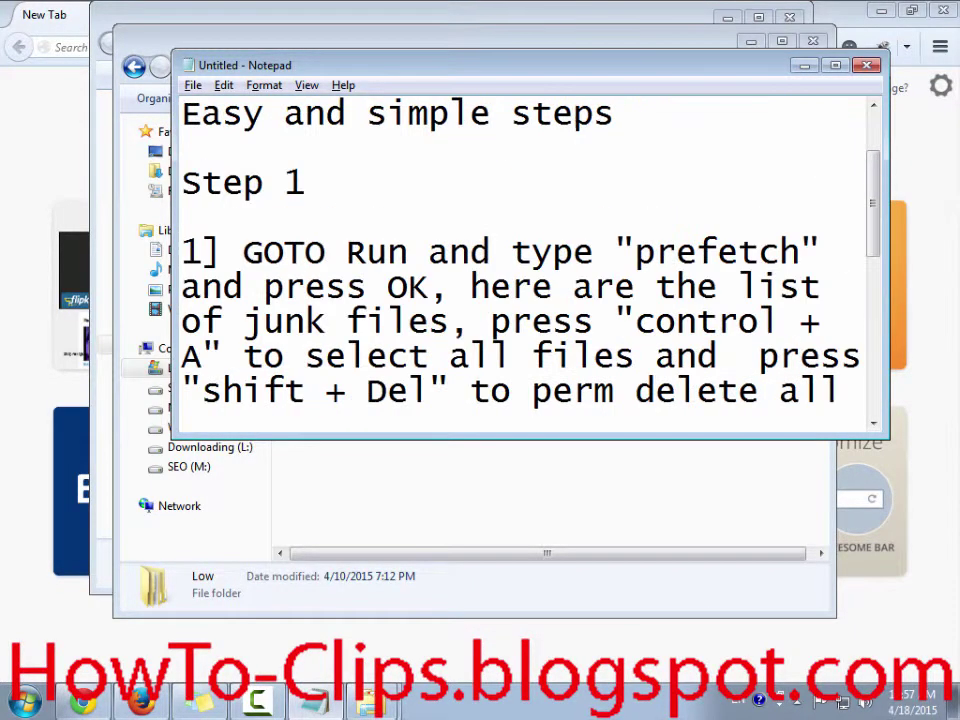
scroll(525, 265, "up", 1)
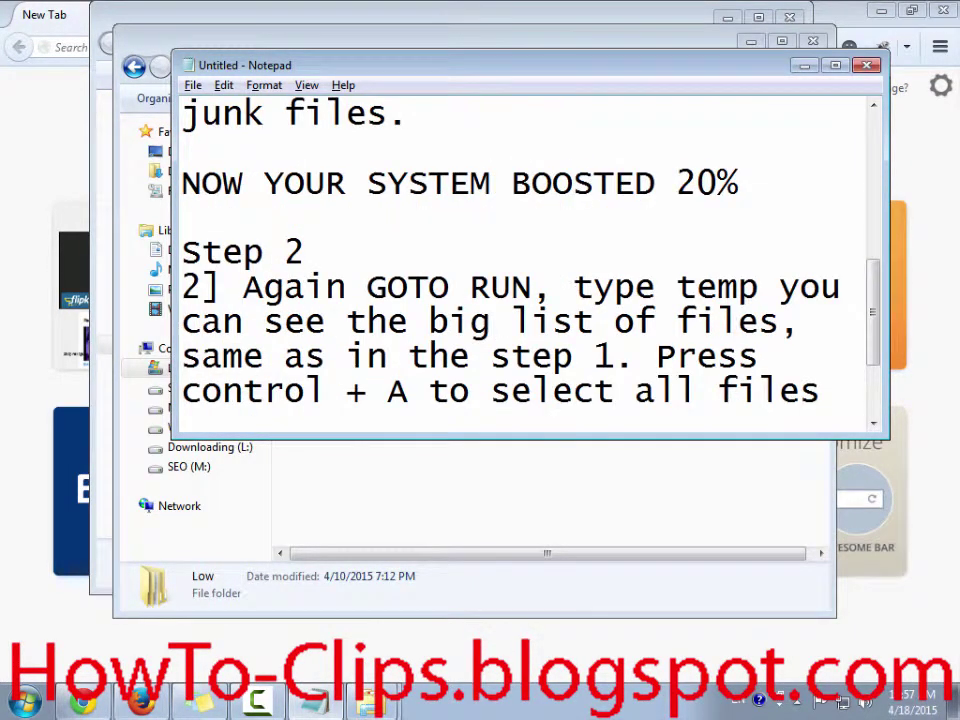
scroll(525, 265, "down", 2)
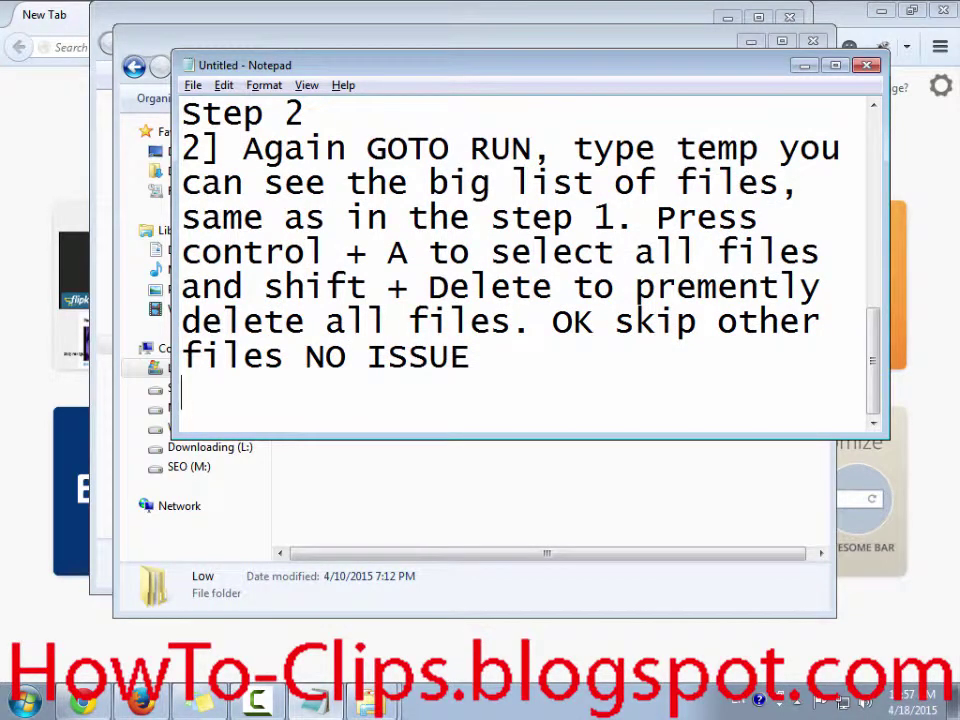
key("Return")
type("NOW ")
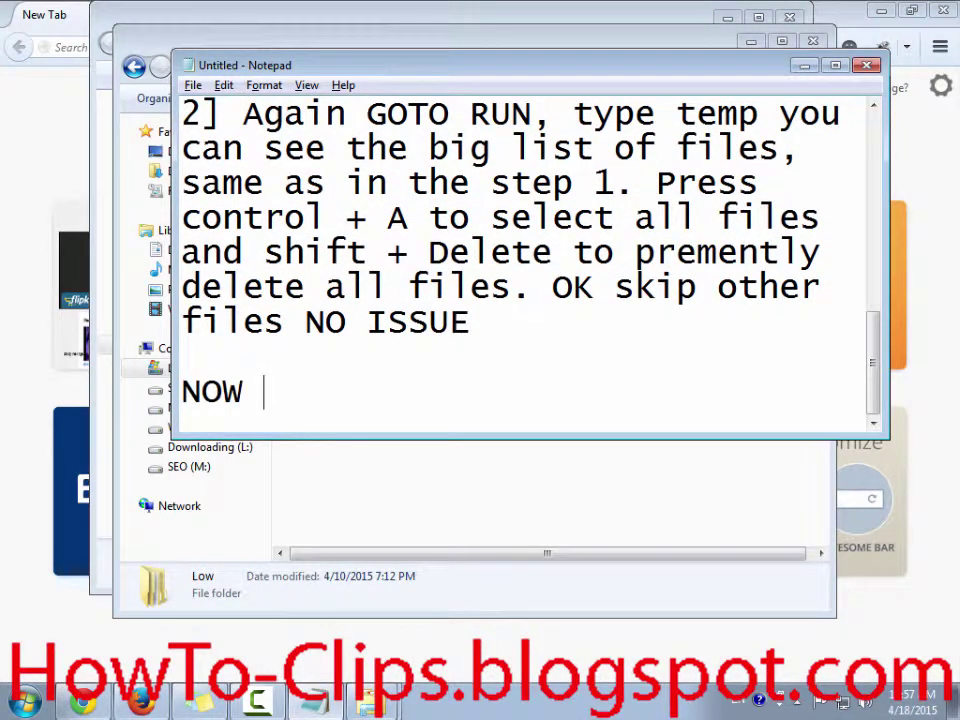
type("15")
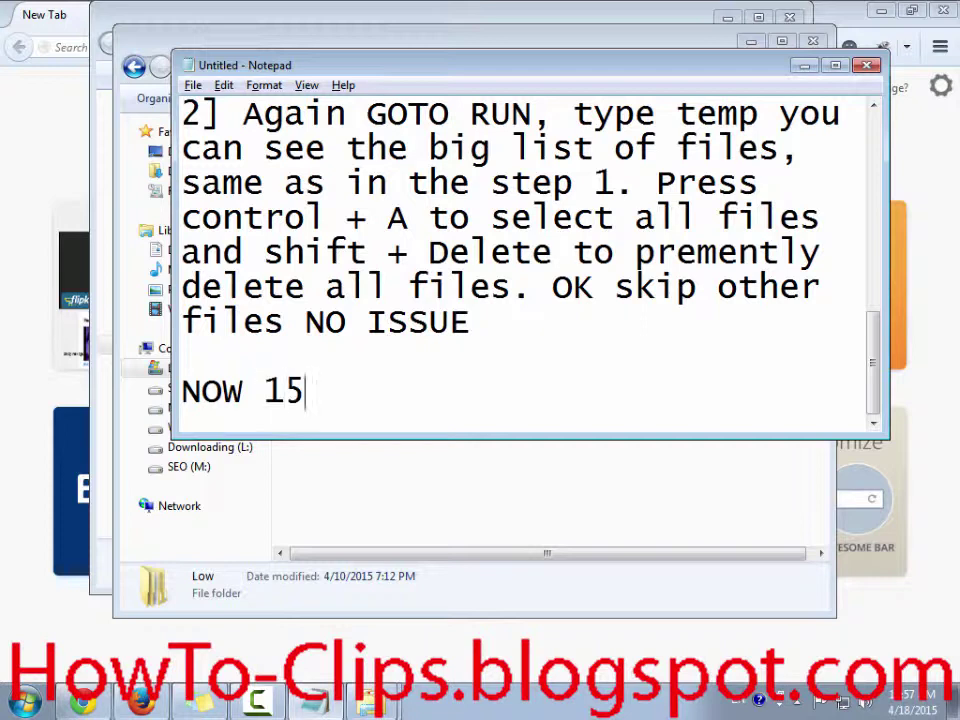
type("% Boosted ")
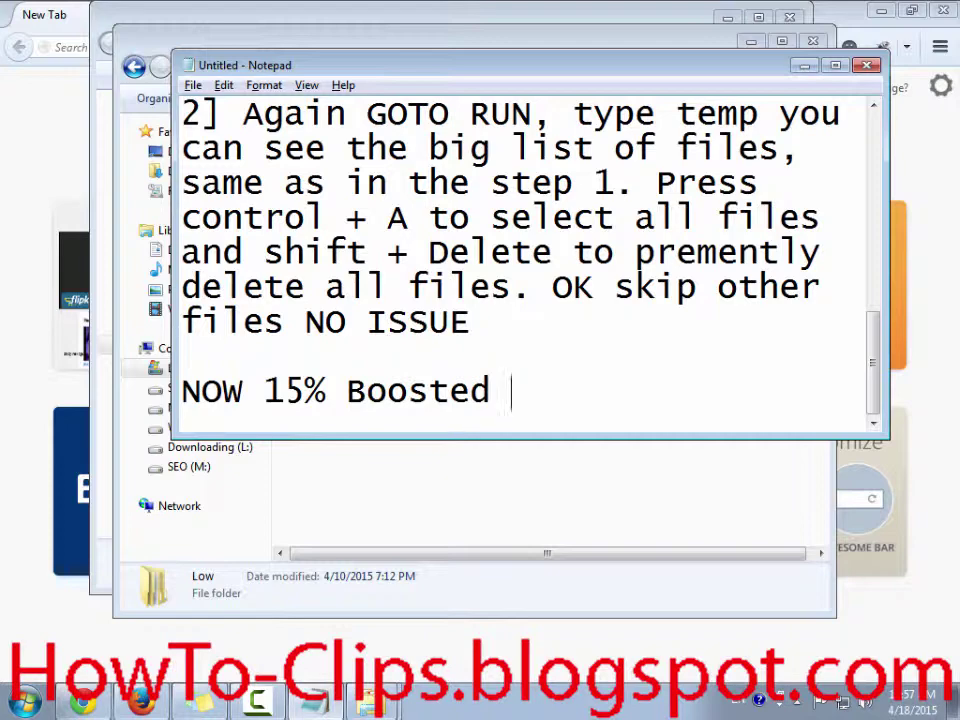
type("again")
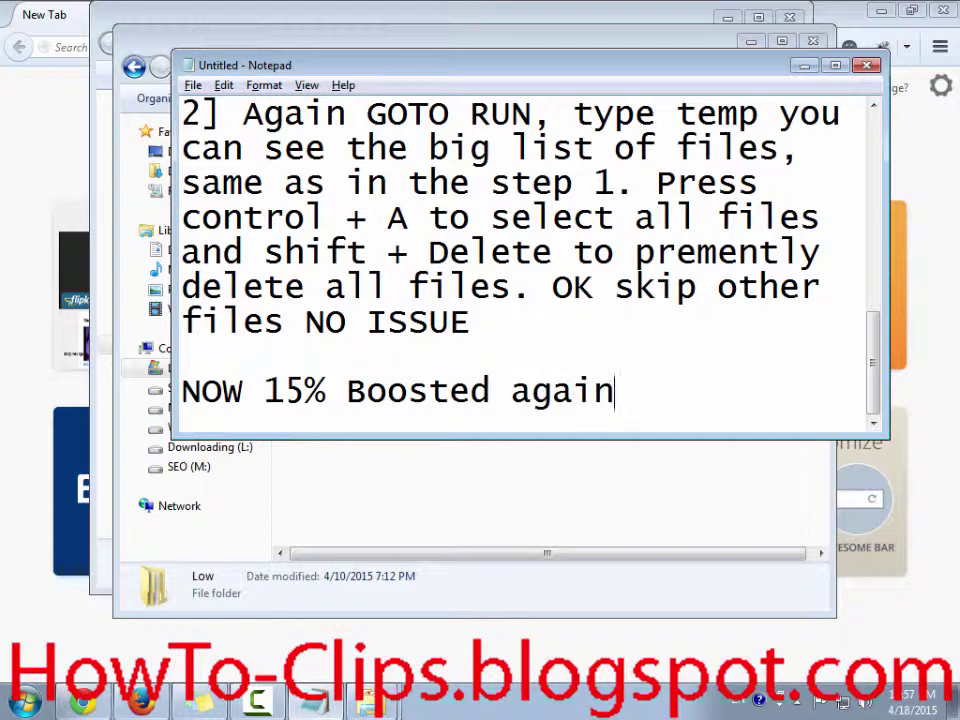
scroll(525, 260, "up", 2)
scroll(525, 260, "down", 2)
- Leave a blank line below the 15% line and start a new item with "3]"
key("Return")
key("Return")
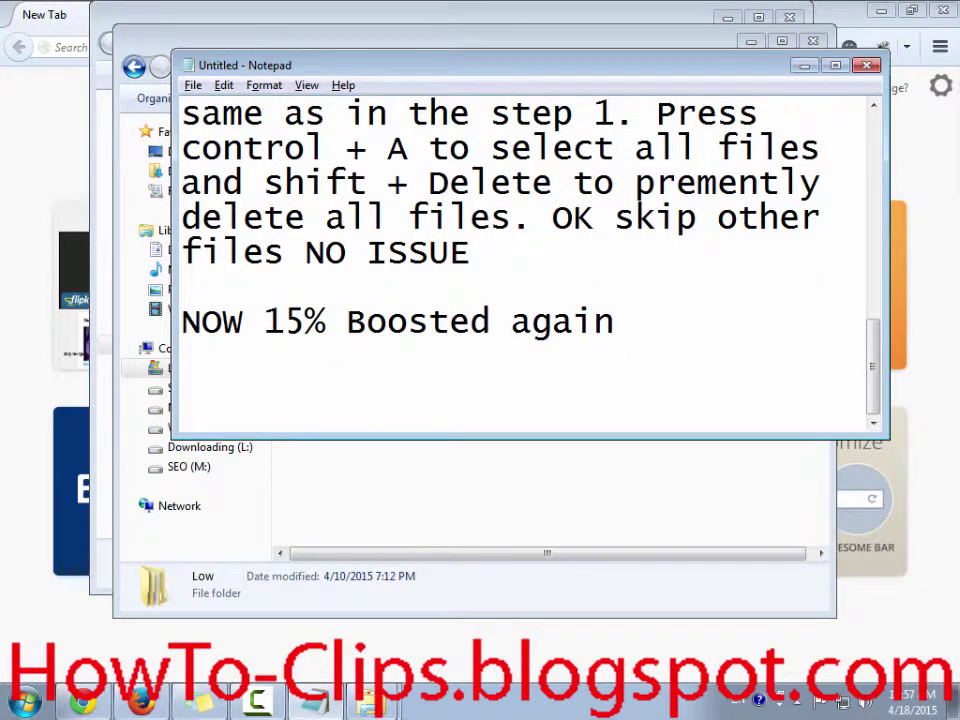
type("3")
type("]")
- Close the Temp folder window behind the note
left_click(550, 350)
key("alt+space")
key("c")
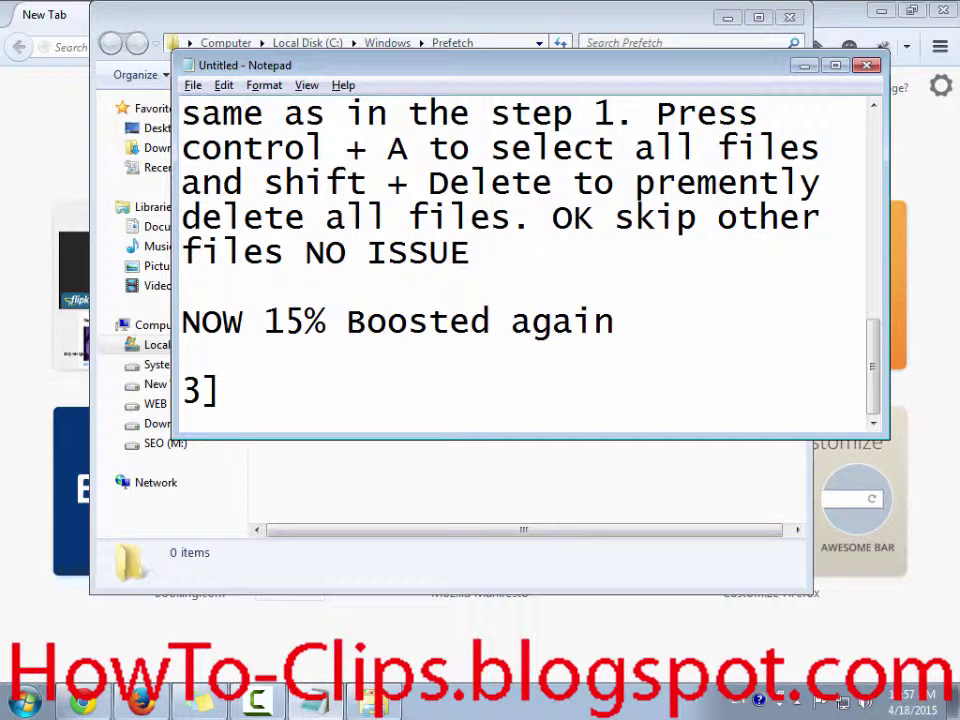
- Complete the third item of the note so that it reads "3]Again GOTO RUN"
key("BackSpace")
type("Againj")
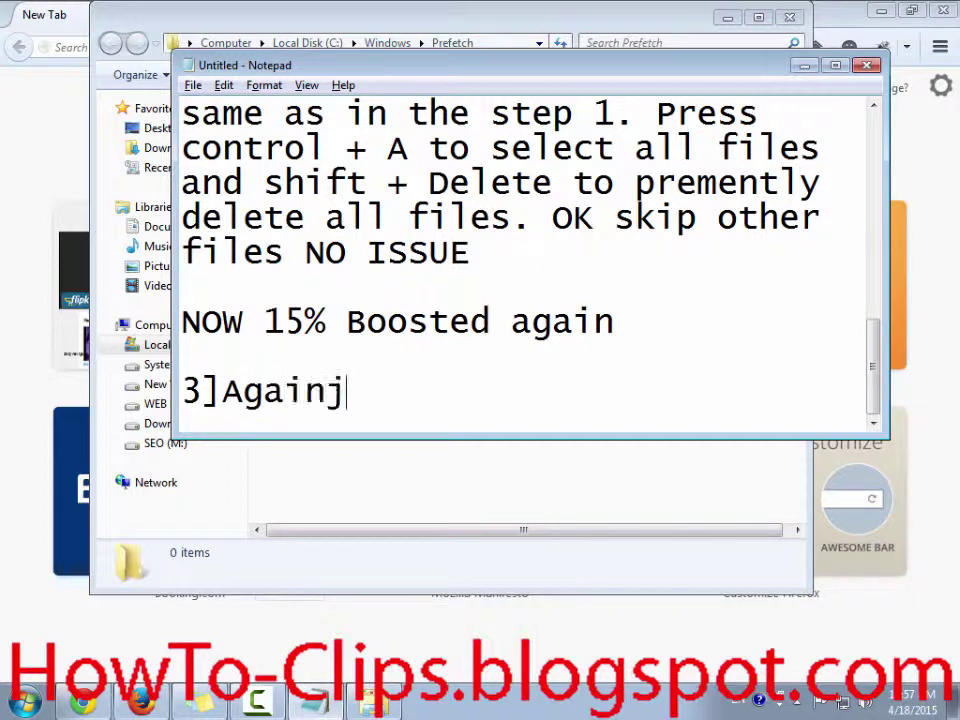
key("BackSpace")
key("BackSpace")
type("RUN")
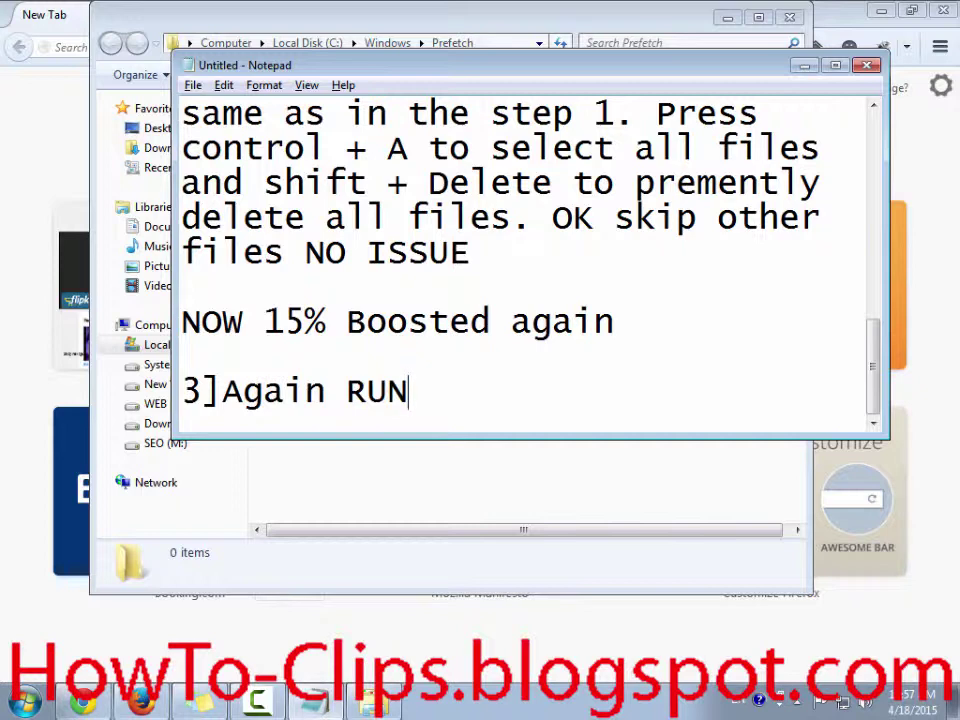
left_click(347, 390)
type("GOP")
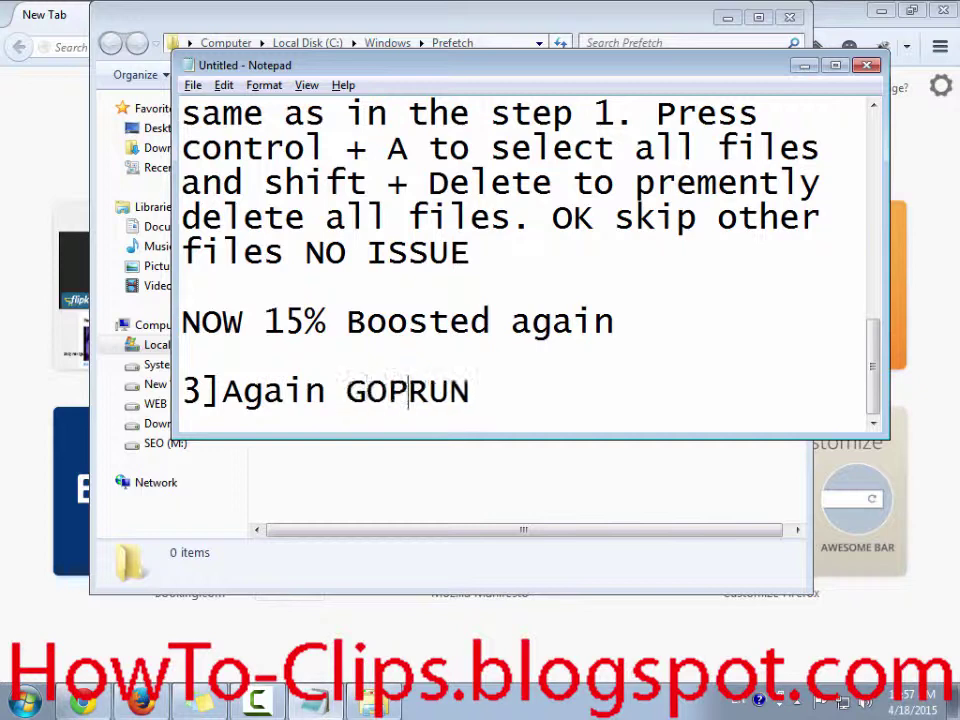
key("BackSpace")
type("TO")
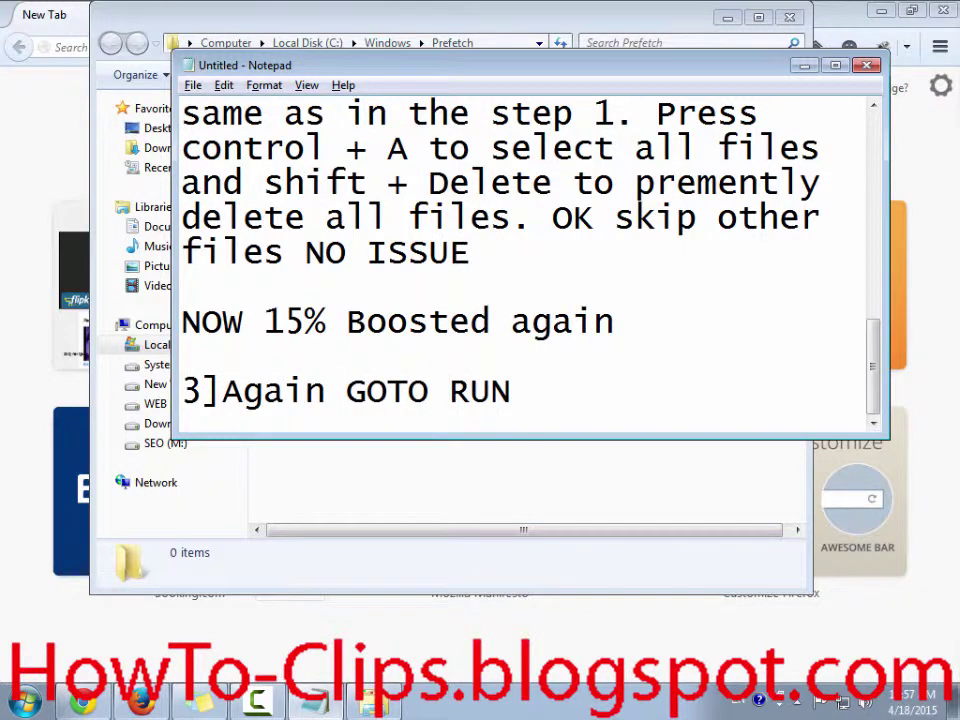
- Open the Windows Run dialog with temp as the command
key("super")
type("run")
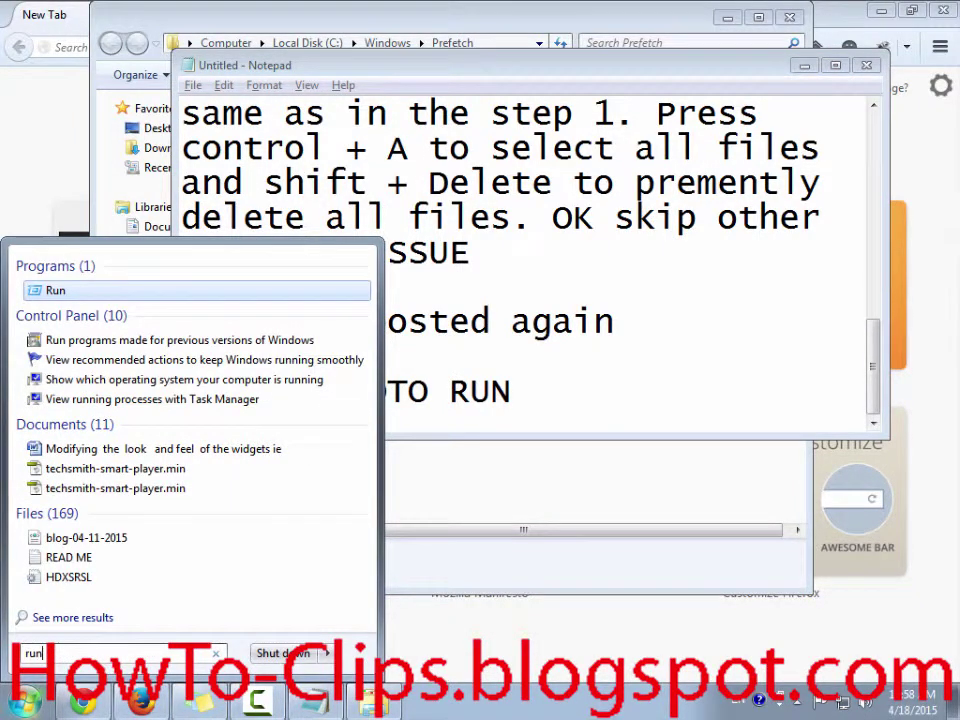
key("Return")
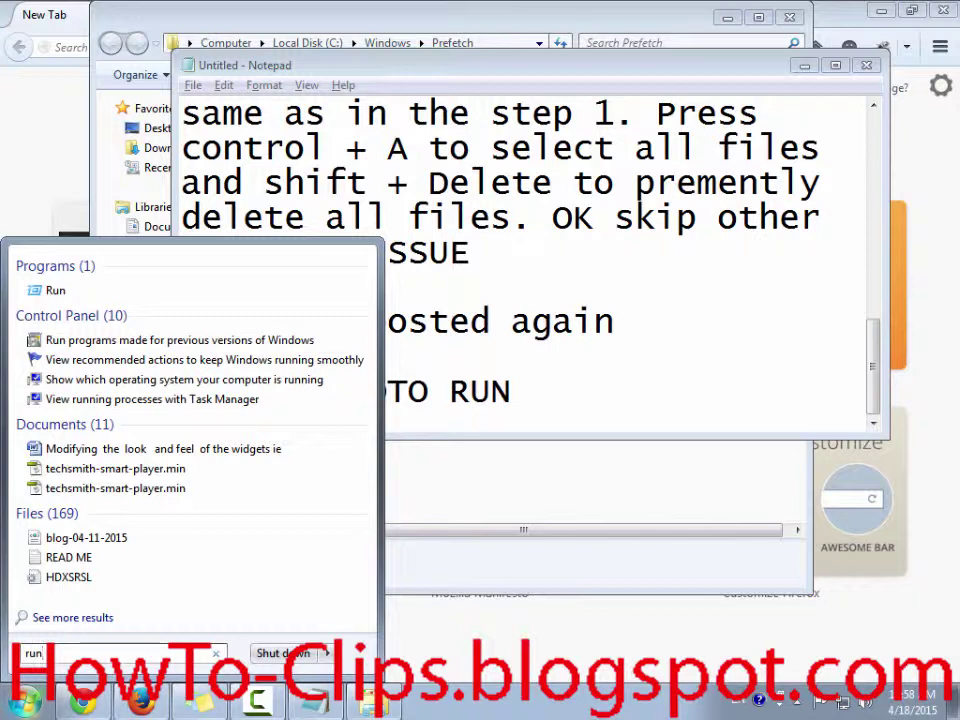
type("temp")
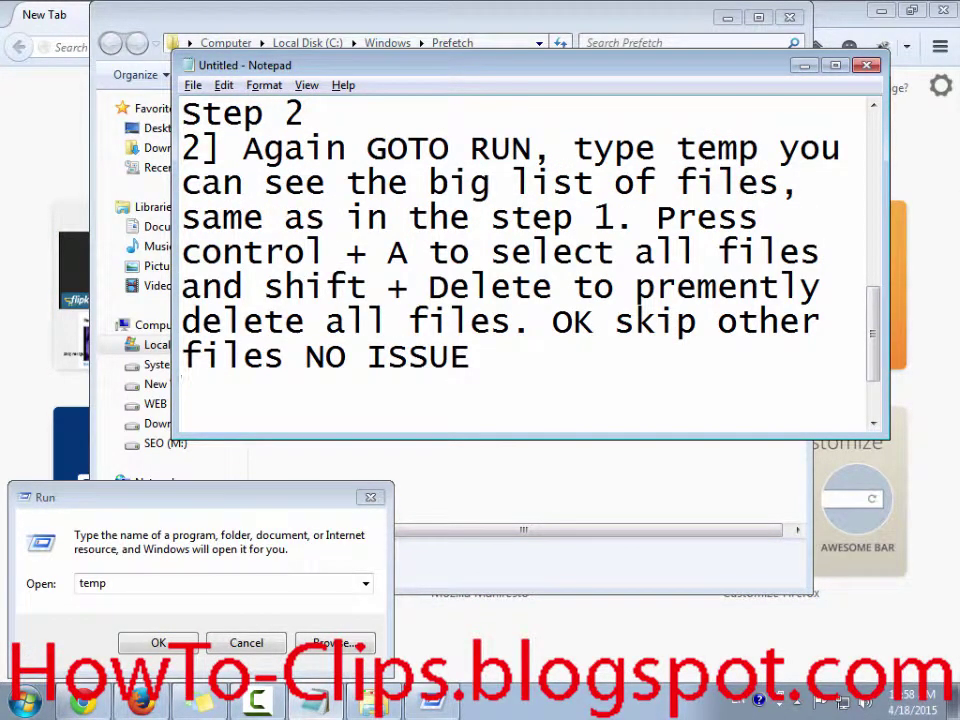
- Put double quotation marks around the word temp in the Step 2 text of the Notepad note
left_click(677, 148)
type("\"")
left_click(779, 148)
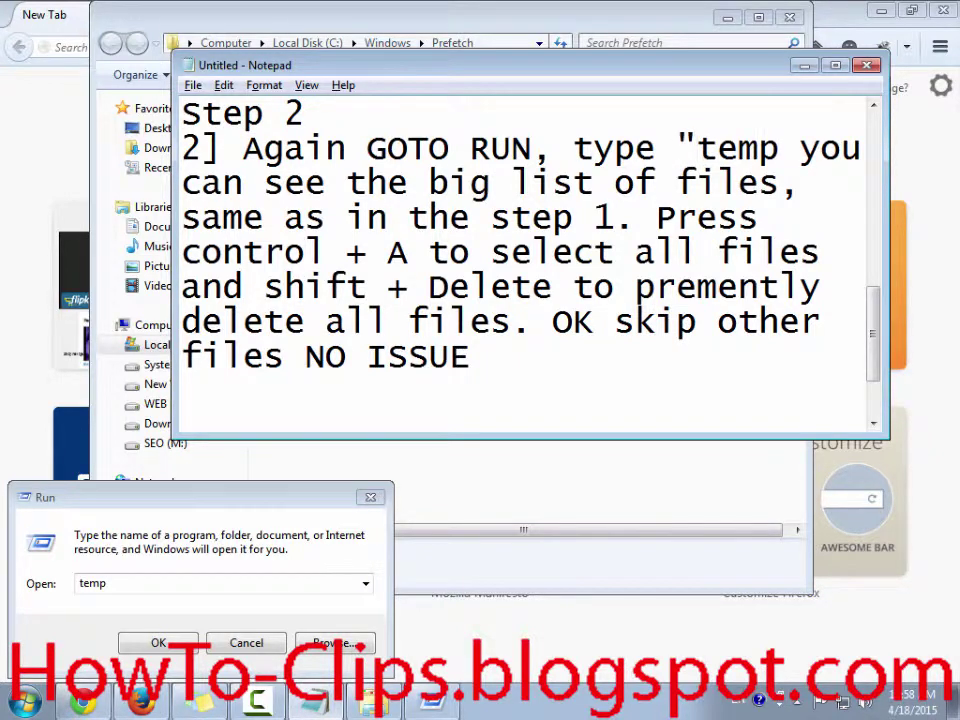
type("\"")
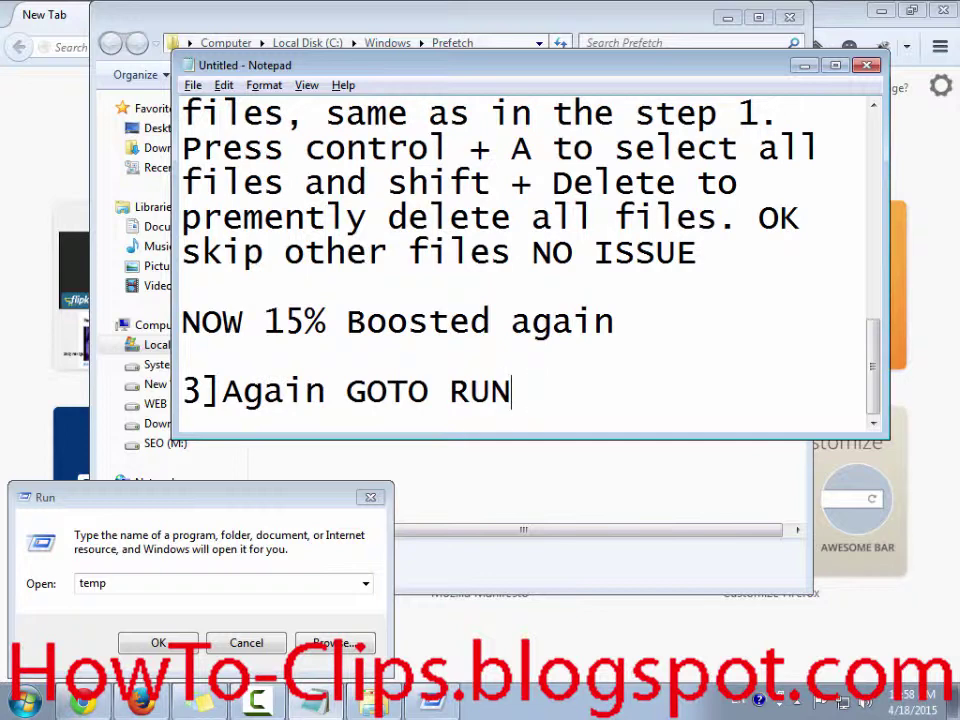
- Extend the third item after "RUN" with the text: , type "%temp%" and press OK
type(", type ")
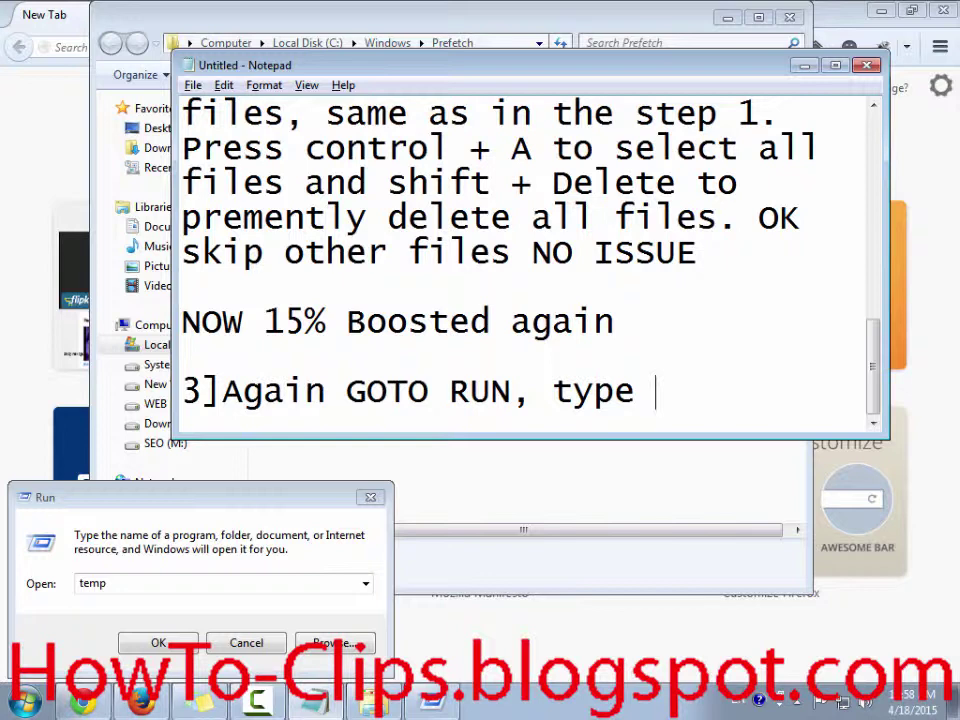
type("\"%temp%")
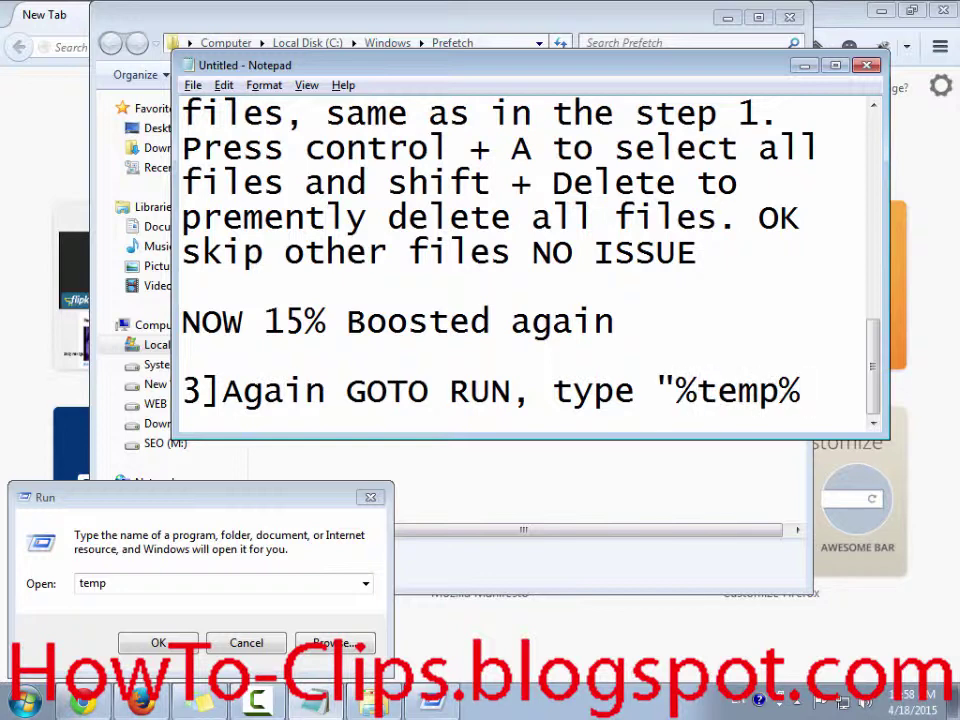
type("\"")
type(" and pres")
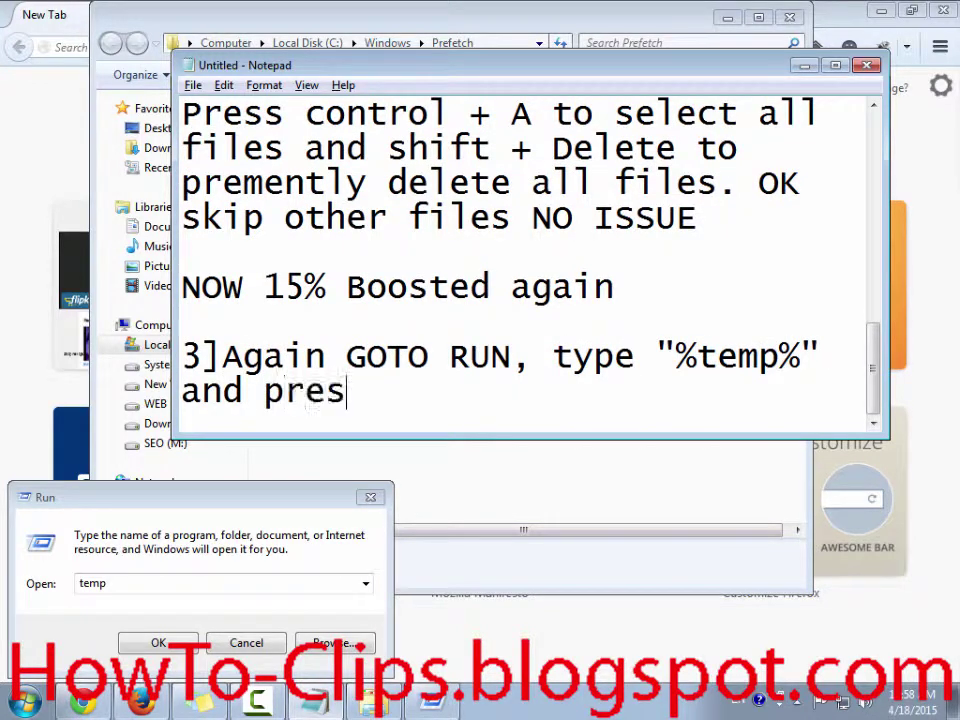
type("s OK")
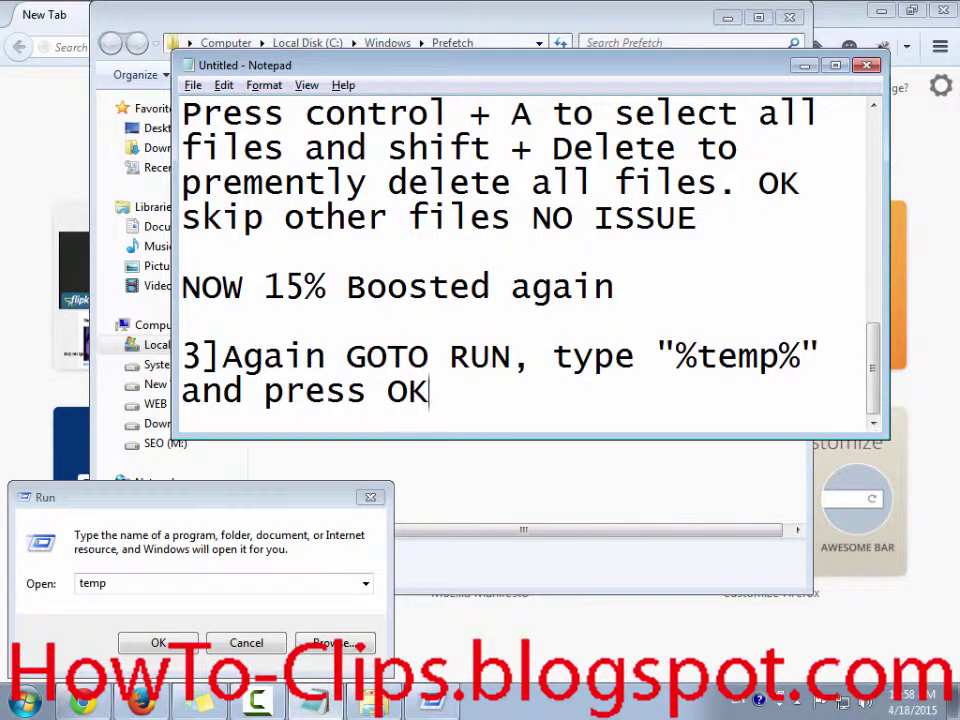
- Switch to the Run dialog and change its command to %temp%
key("alt+Tab")
type("%")
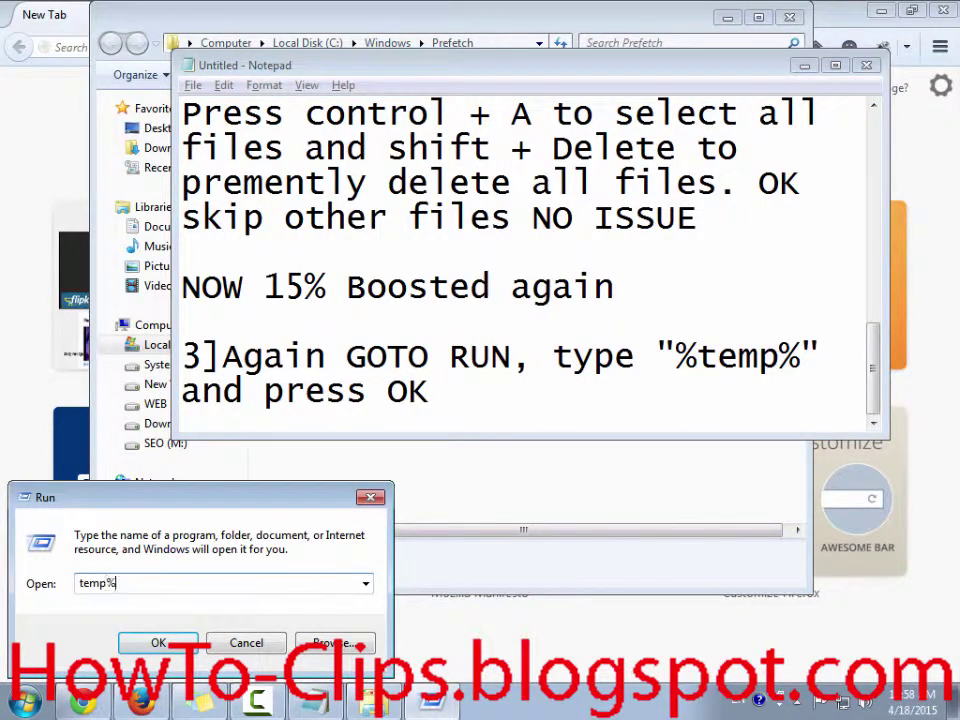
key("Home")
type("%")
key("ctrl+a")
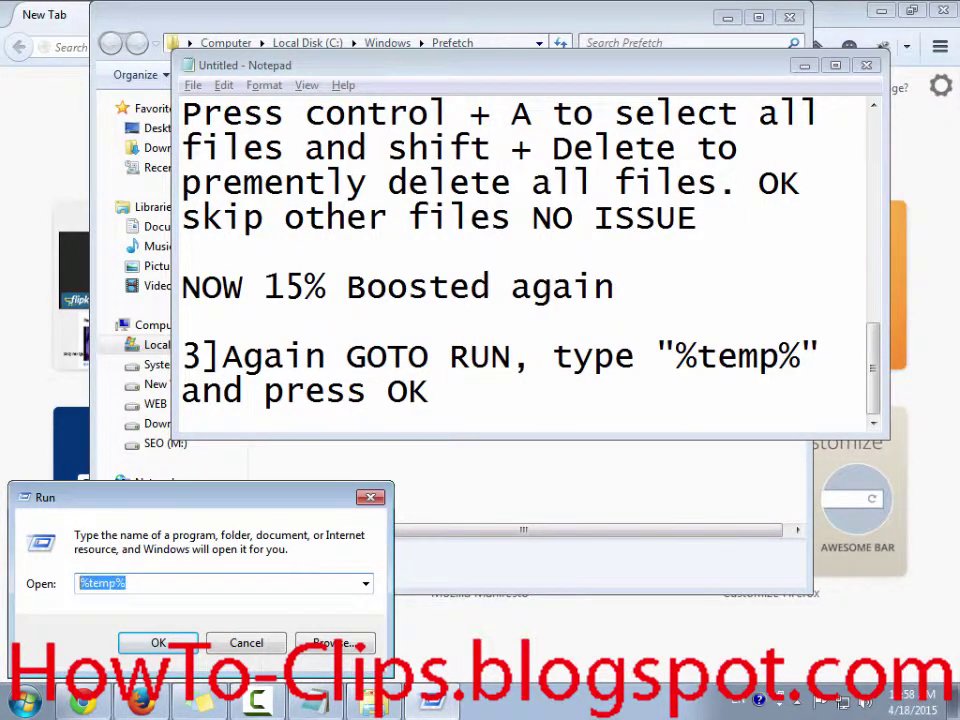
type("%temp%")
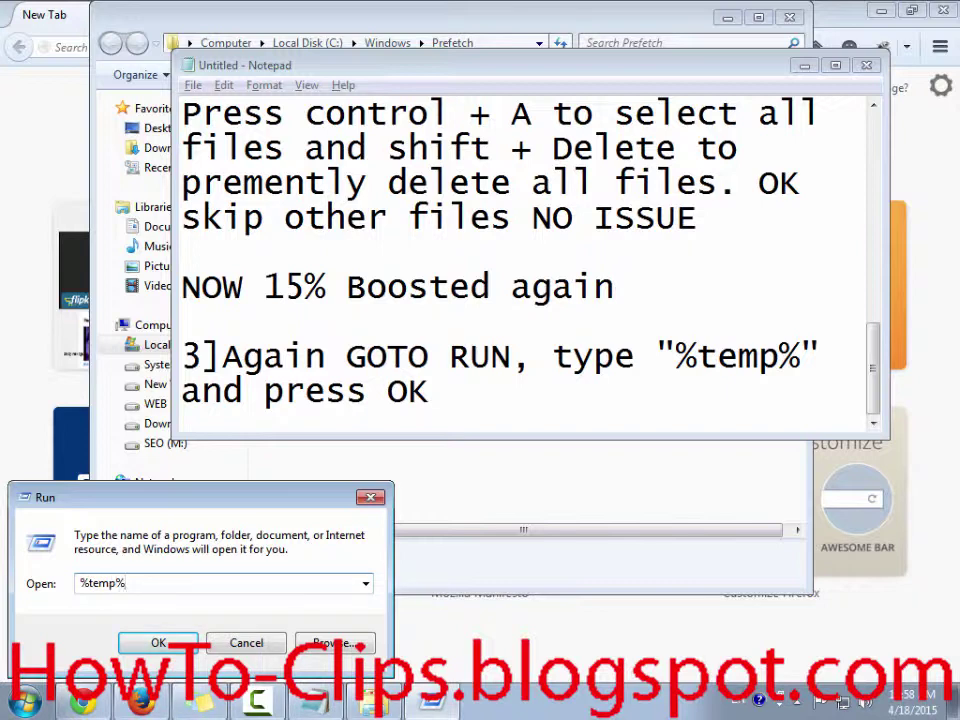
- Run the %temp% command and look through the contents of the Temp folder it opens
key("shift+Home")
key("shift+Right")
key("shift+Right")
key("shift+Right")
key("shift+Right")
key("shift+Right")
key("Return")
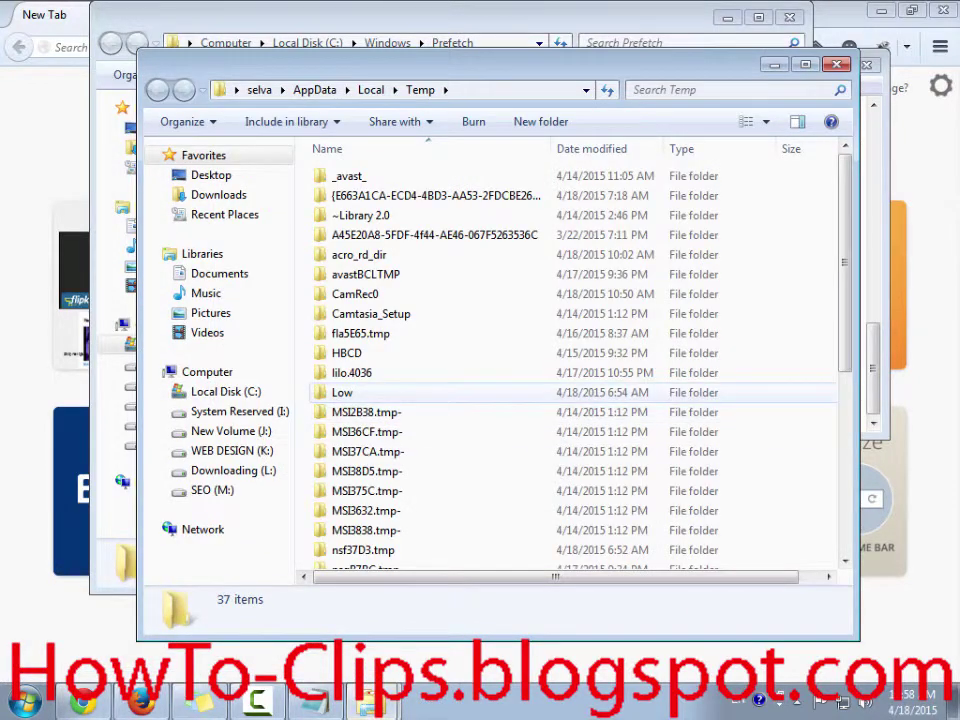
scroll(500, 400, "down", 5)
scroll(575, 360, "up", 2)
scroll(575, 360, "down", 1)
scroll(575, 360, "up", 4)
- Back in the Notepad note, continue the third item with ". You again see a list of temperavary files"
key("alt+Tab")
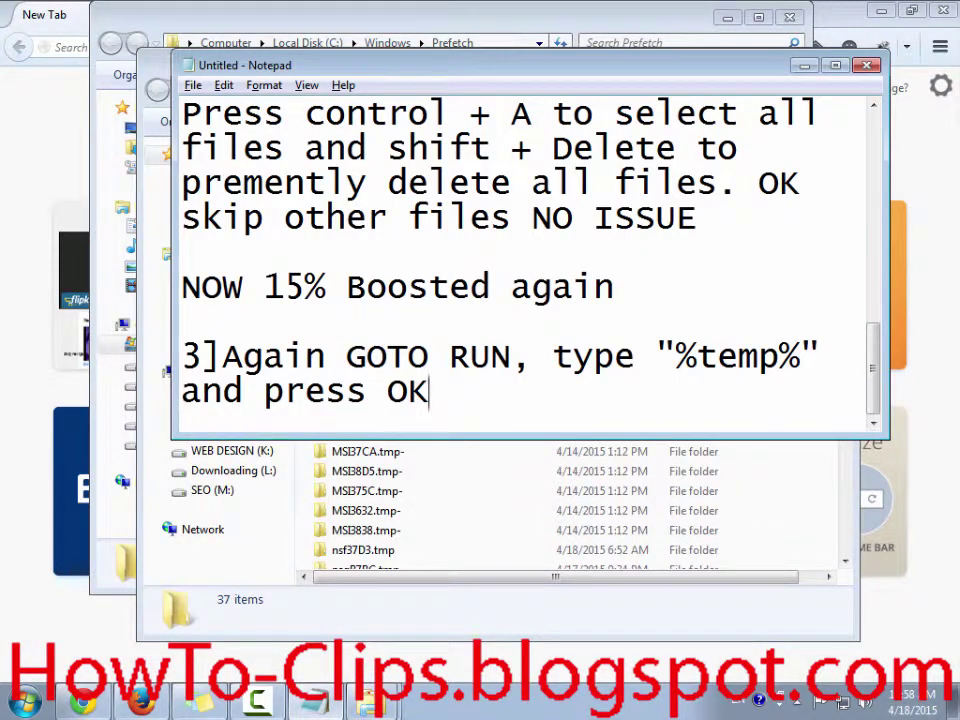
type(". You ")
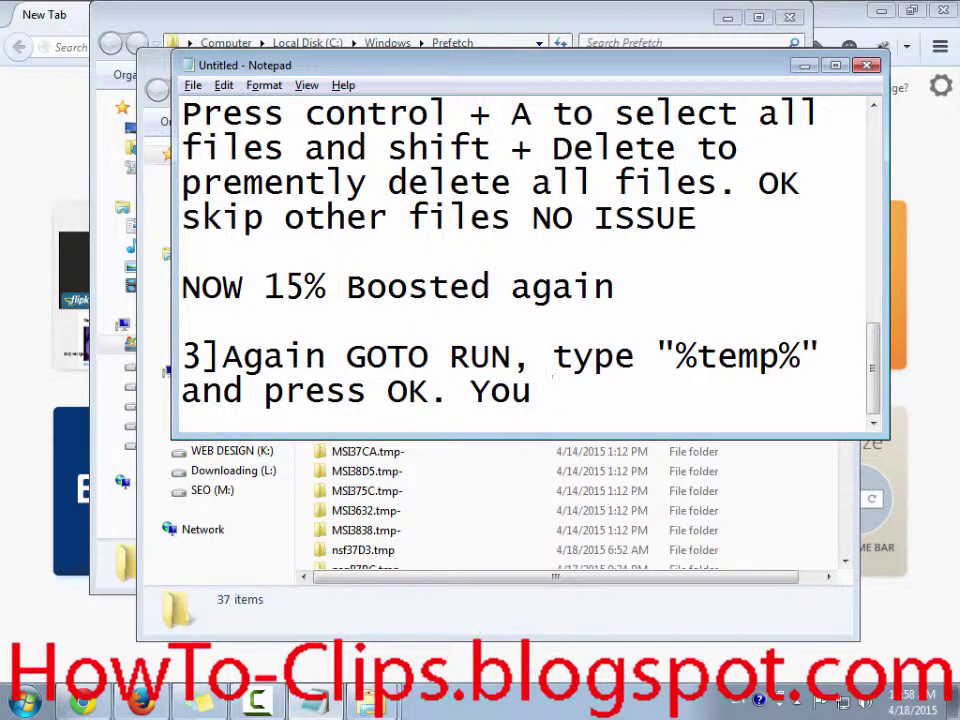
type("again ")
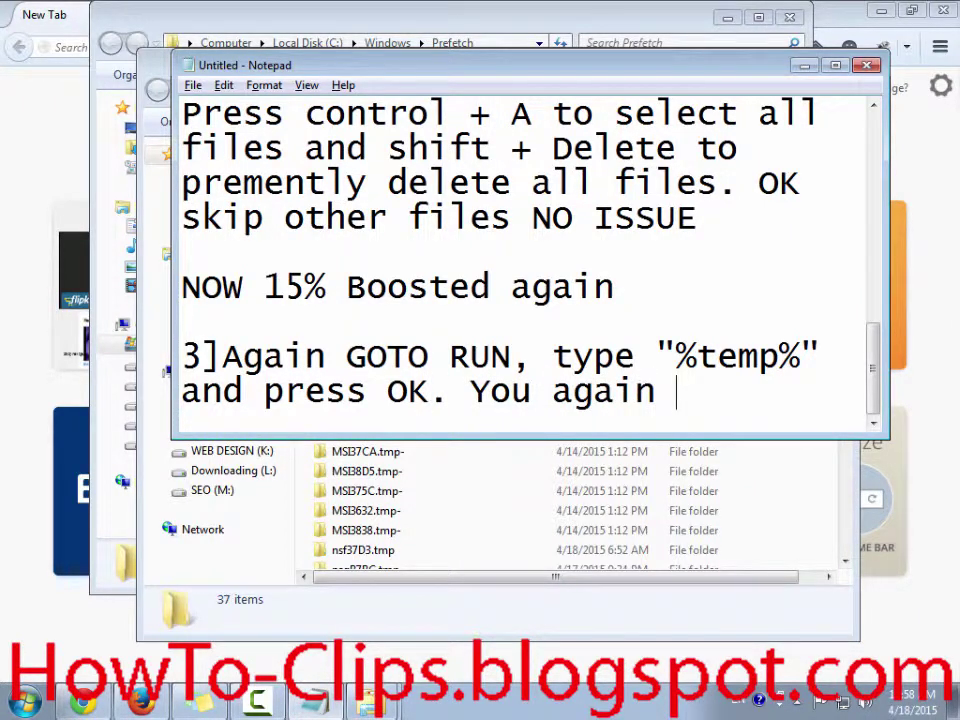
type("see ")
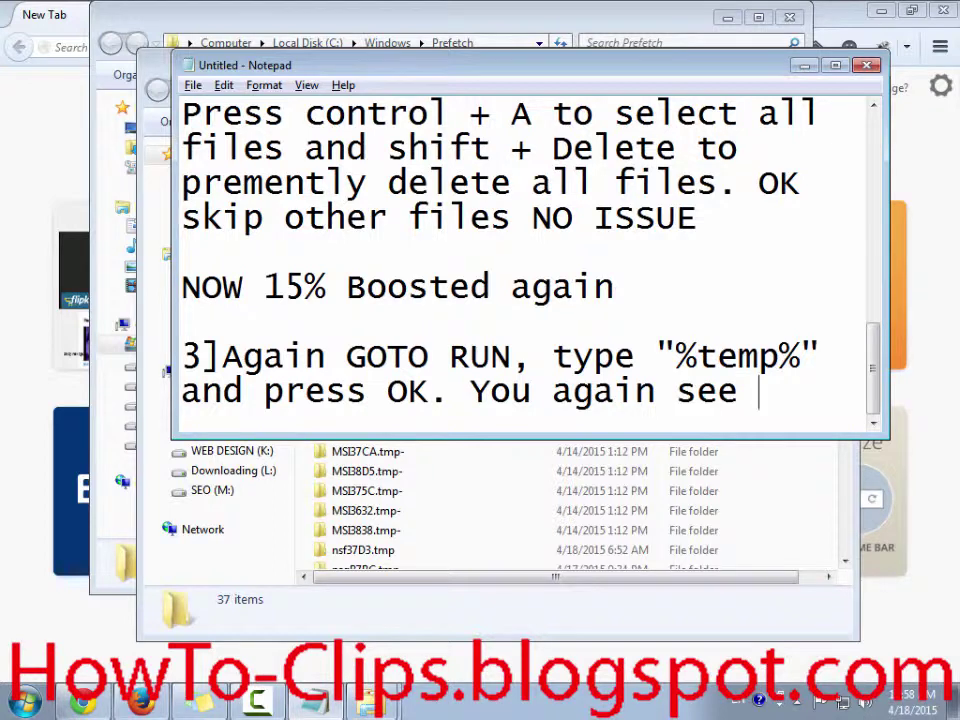
type("a list of ")
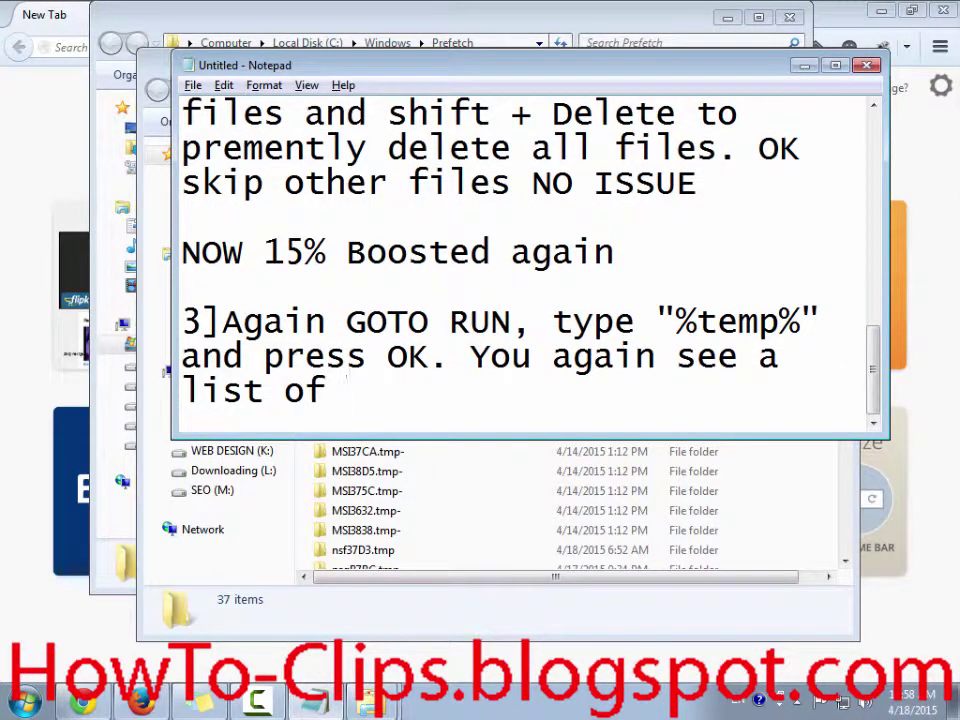
type("temper")
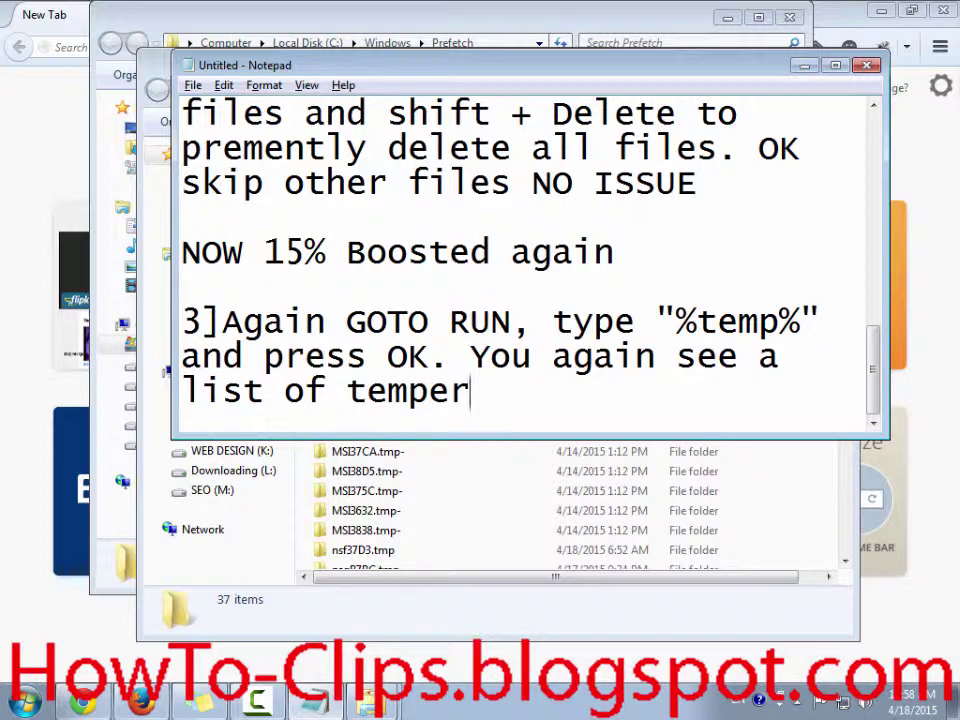
type("avary")
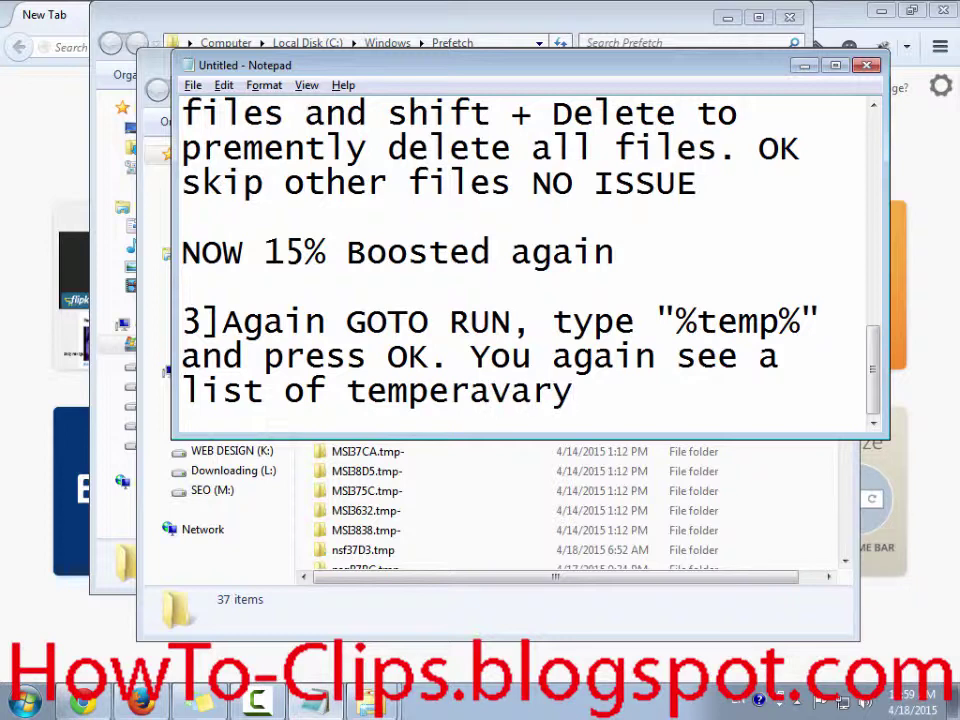
type(" files")
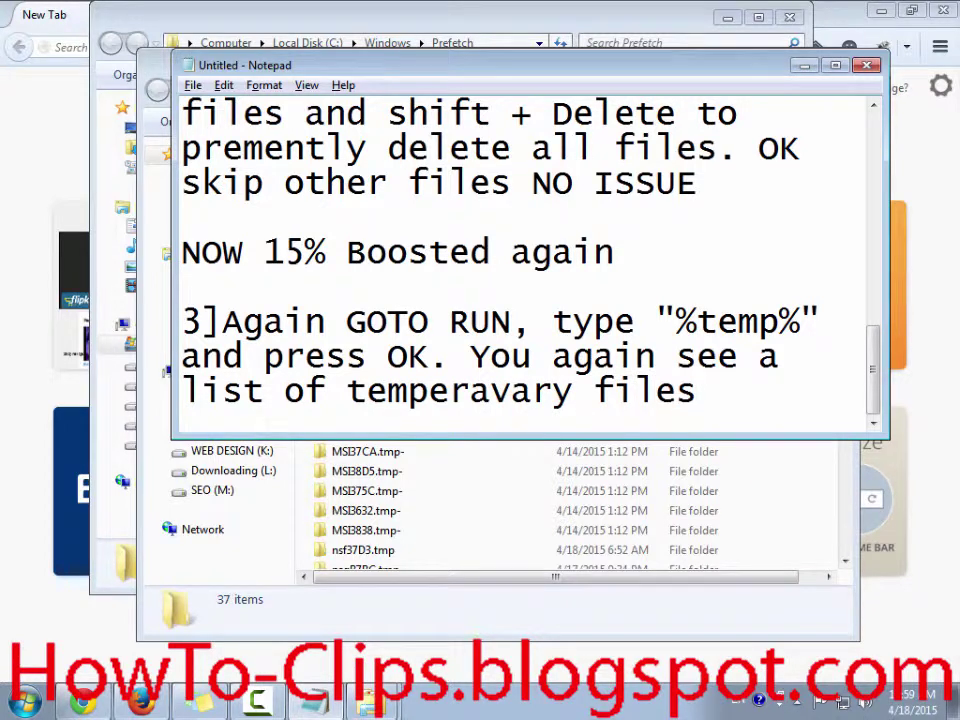
- Select all items in the AppData Local Temp folder, then return to the Notepad note
left_click(366, 510)
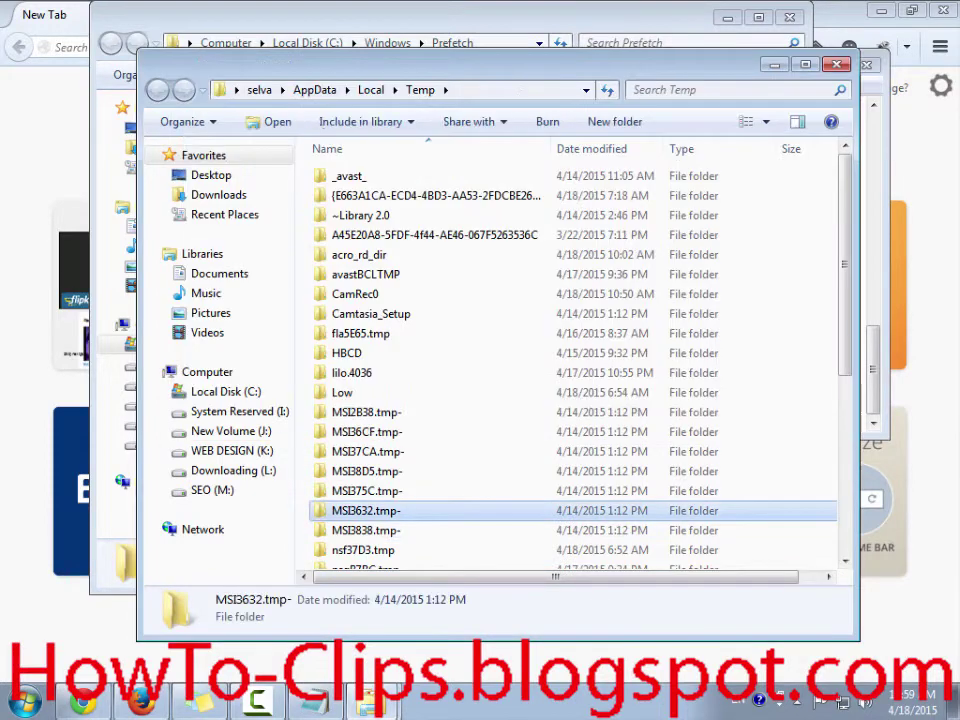
key("ctrl+a")
key("alt+Tab")
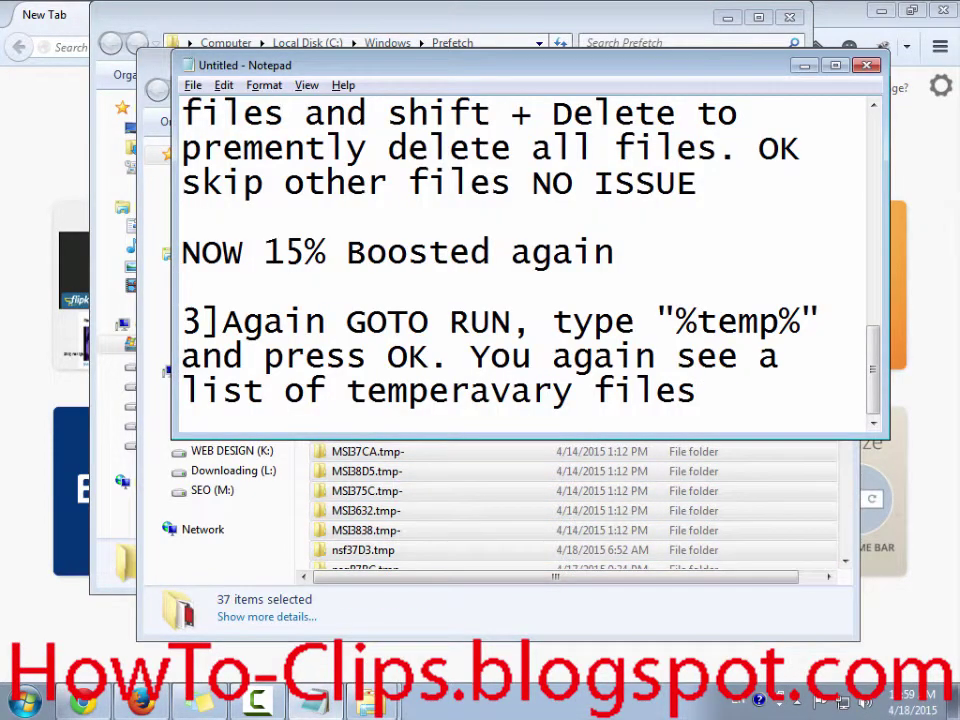
- Continue the third item with the text ". Same as above select all using ctrl+a"
type(". Same as abo")
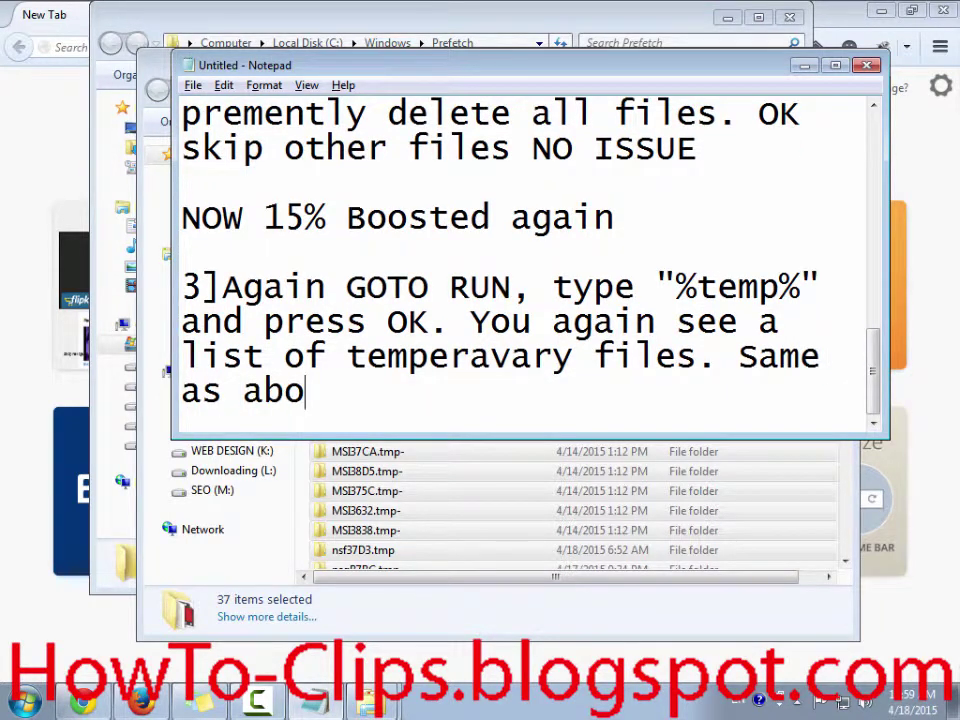
type("ve select all ")
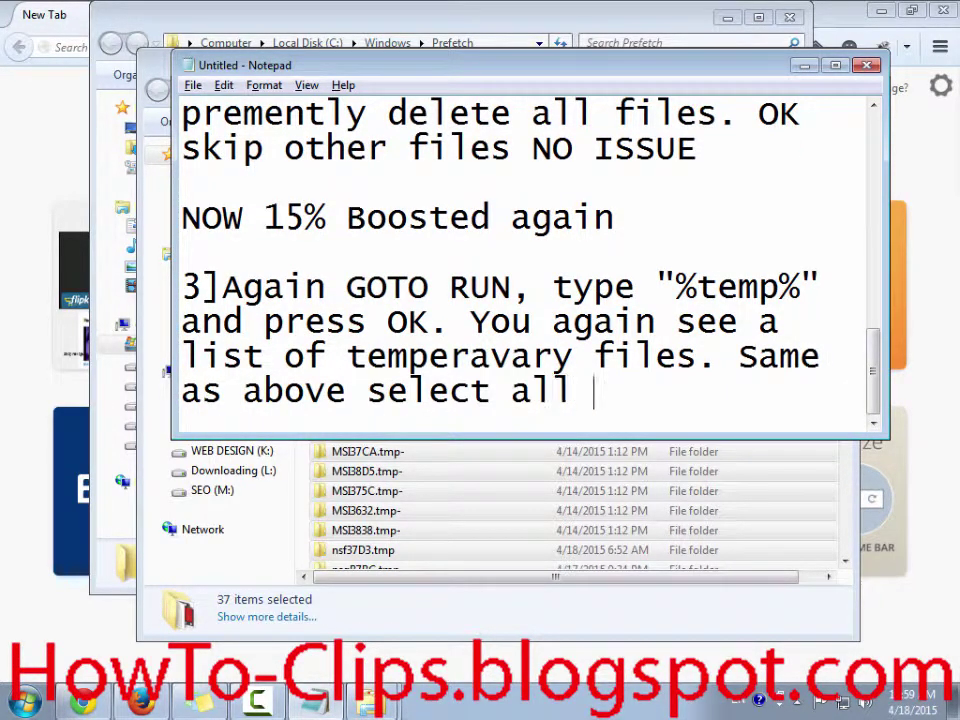
type("using C")
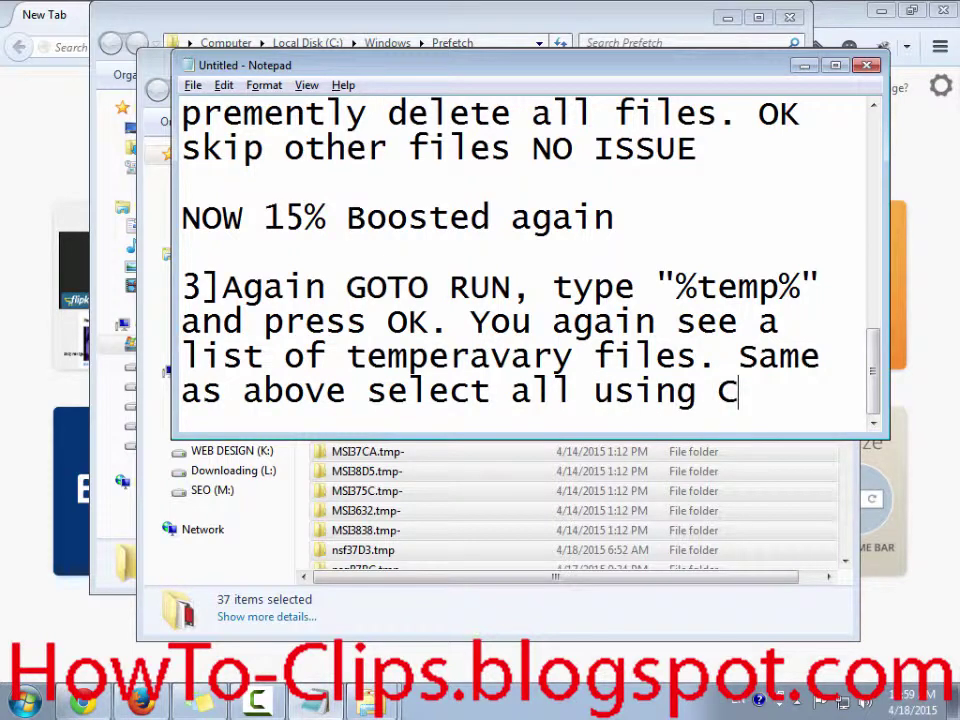
type("T")
key("BackSpace")
key("BackSpace")
type("ctrl  ")
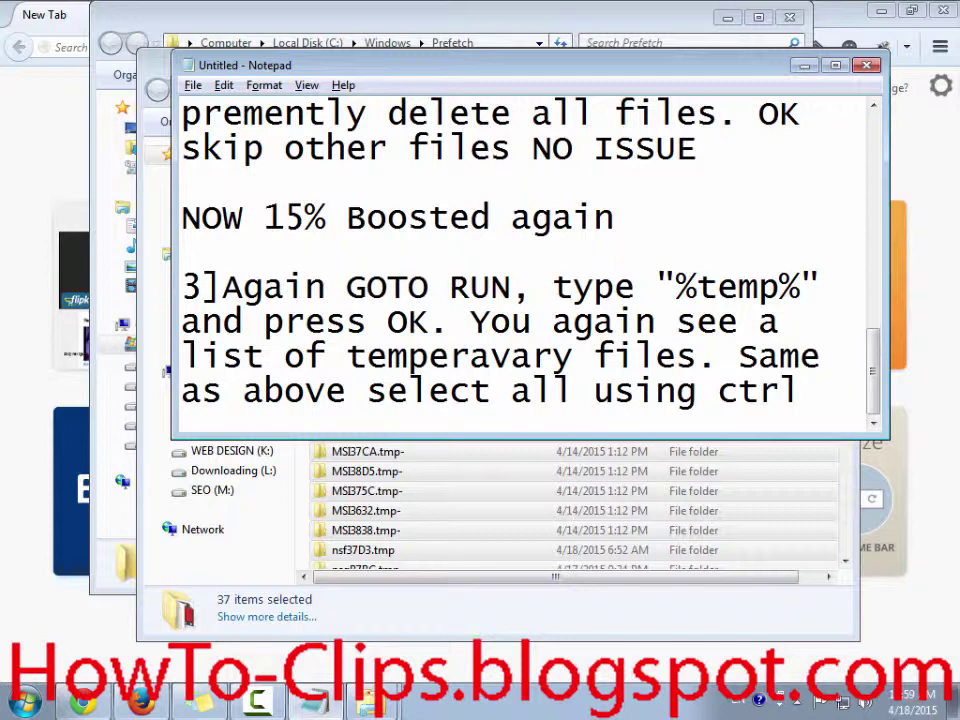
type("+")
key("BackSpace")
key("BackSpace")
key("BackSpace")
key("BackSpace")
type("+1")
key("BackSpace")
type("a")
- Check the selected Temp files and put double quotation marks around ctrl+a in the third item
key("alt+Tab")
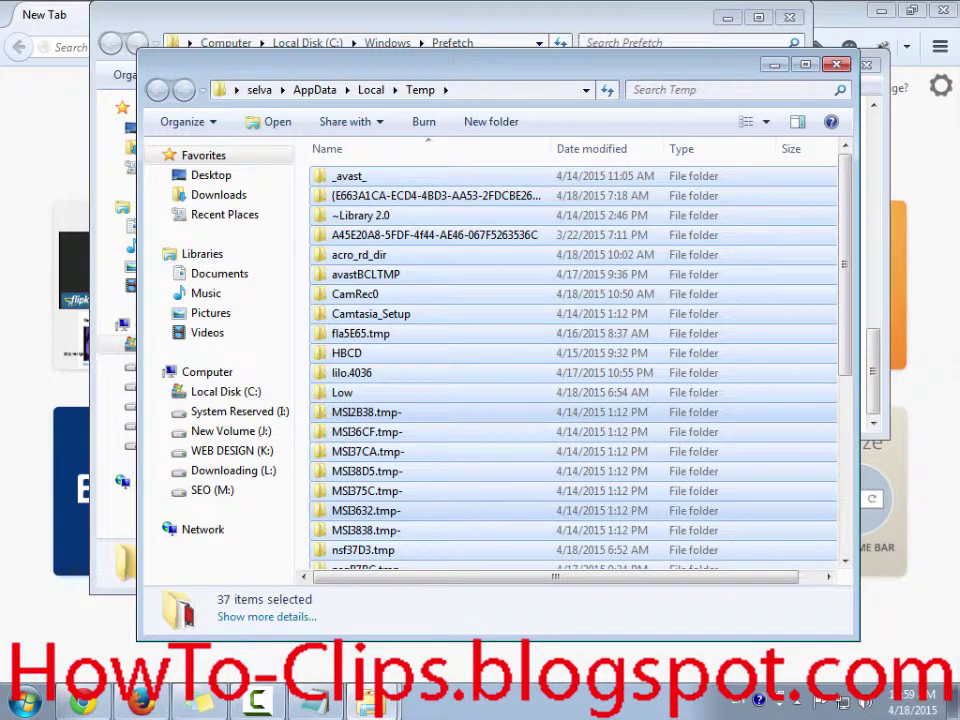
key("alt+Tab")
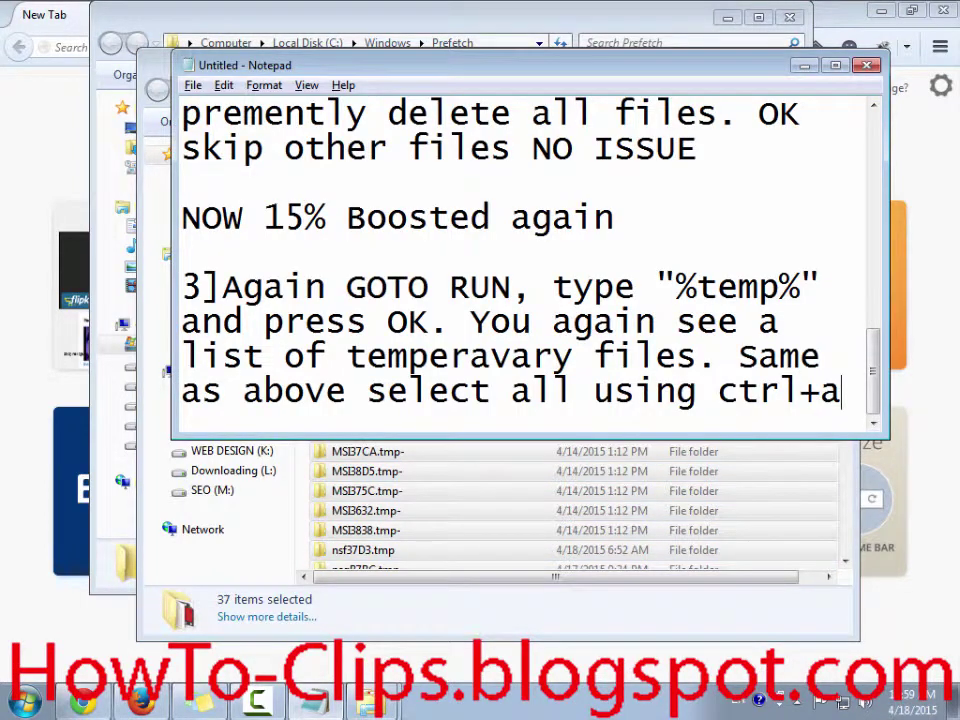
type("\"")
left_click(718, 390)
type("\"")
key("ctrl+End")
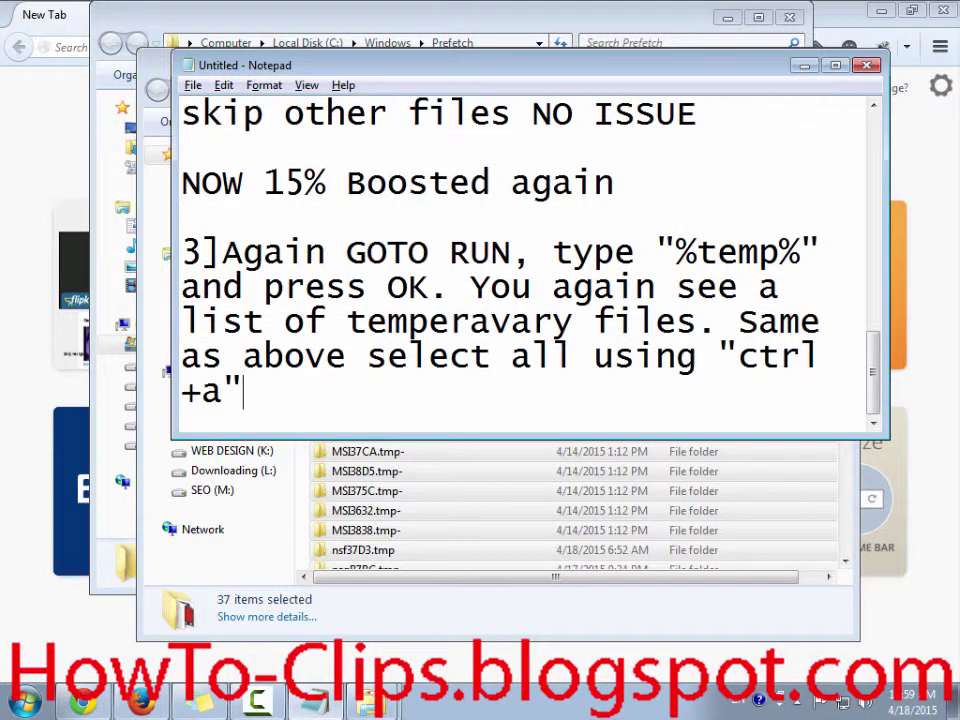
- Add "and Swift + Delete" to the end of the third item, with spaces around the plus sign
type("and Sw")
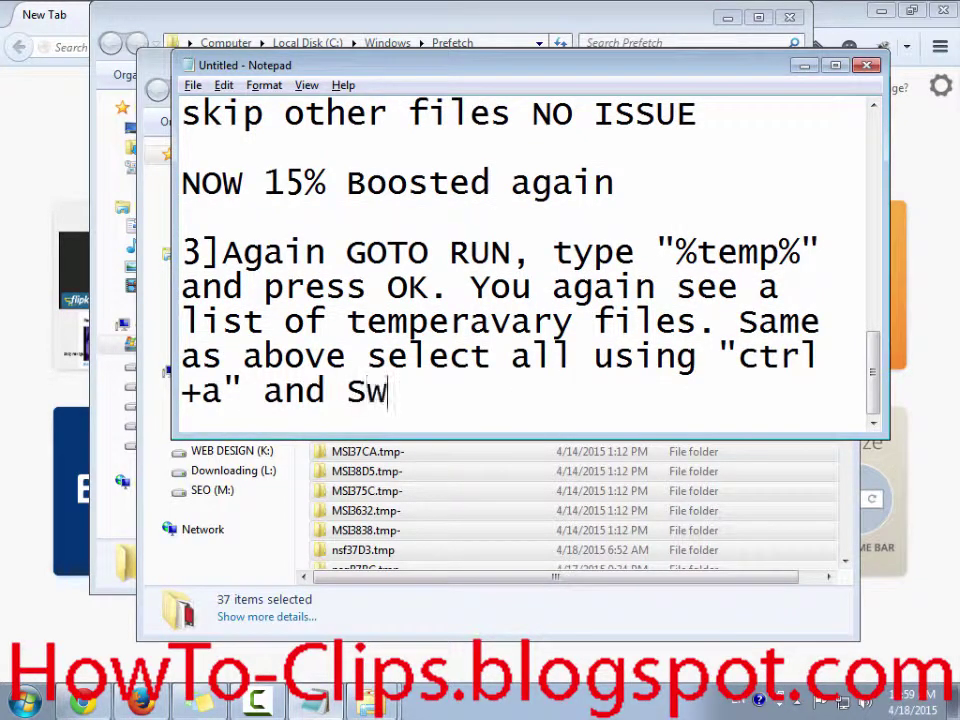
type("ift ")
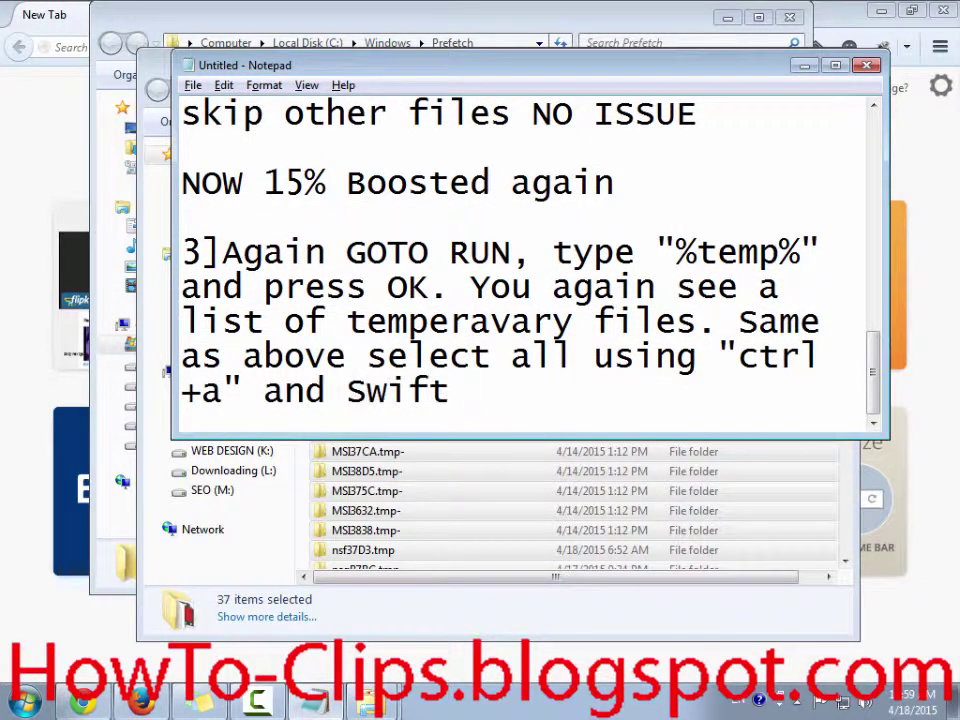
type("+Del")
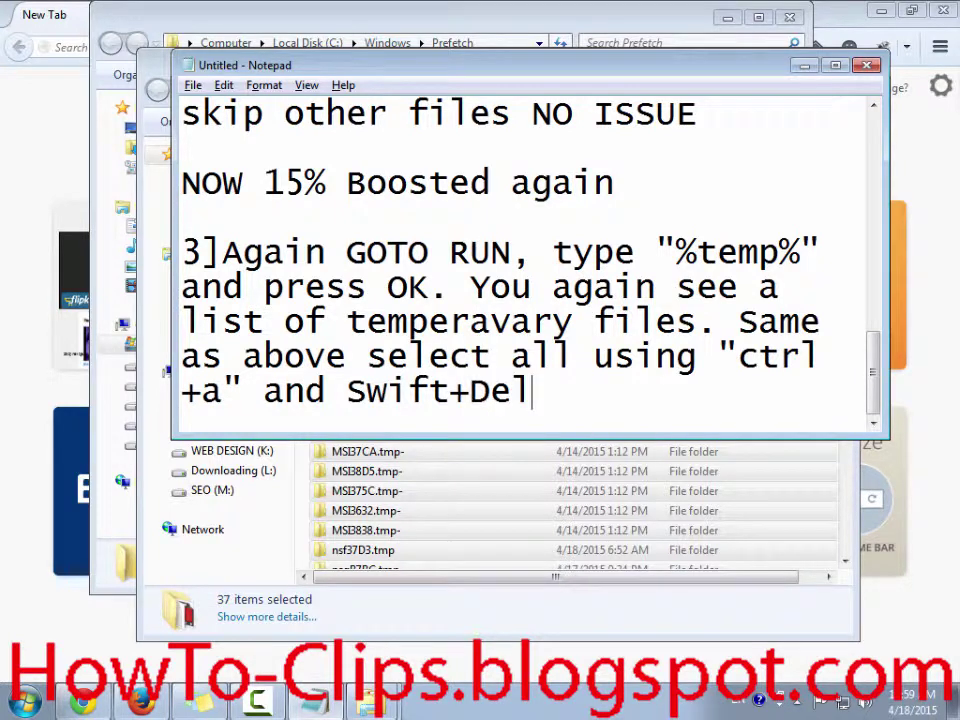
type("ete")
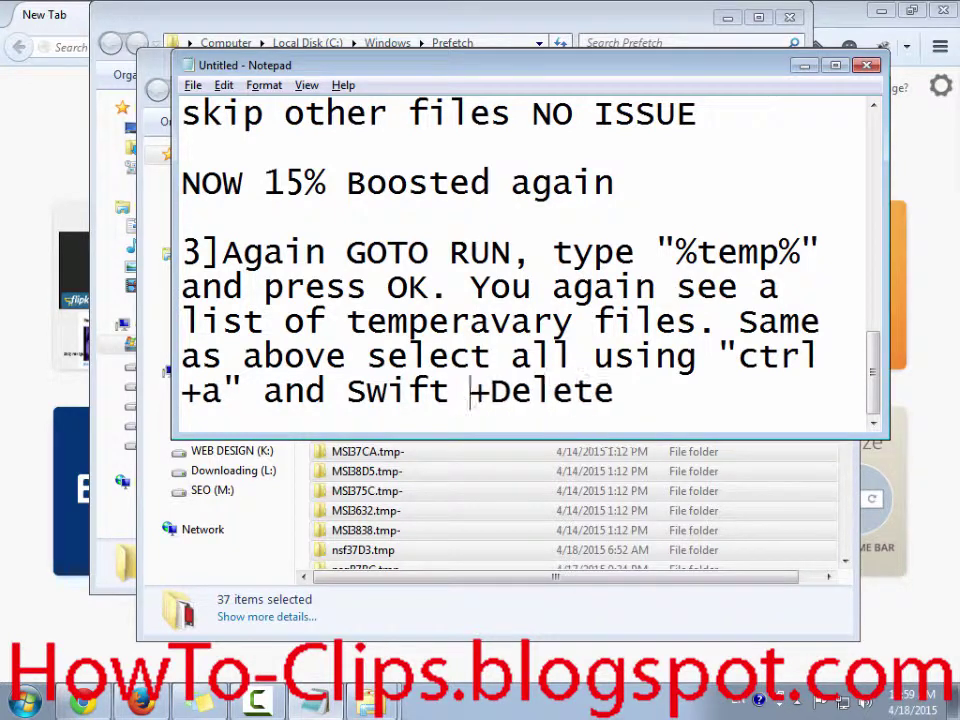
key("Right")
key("End")
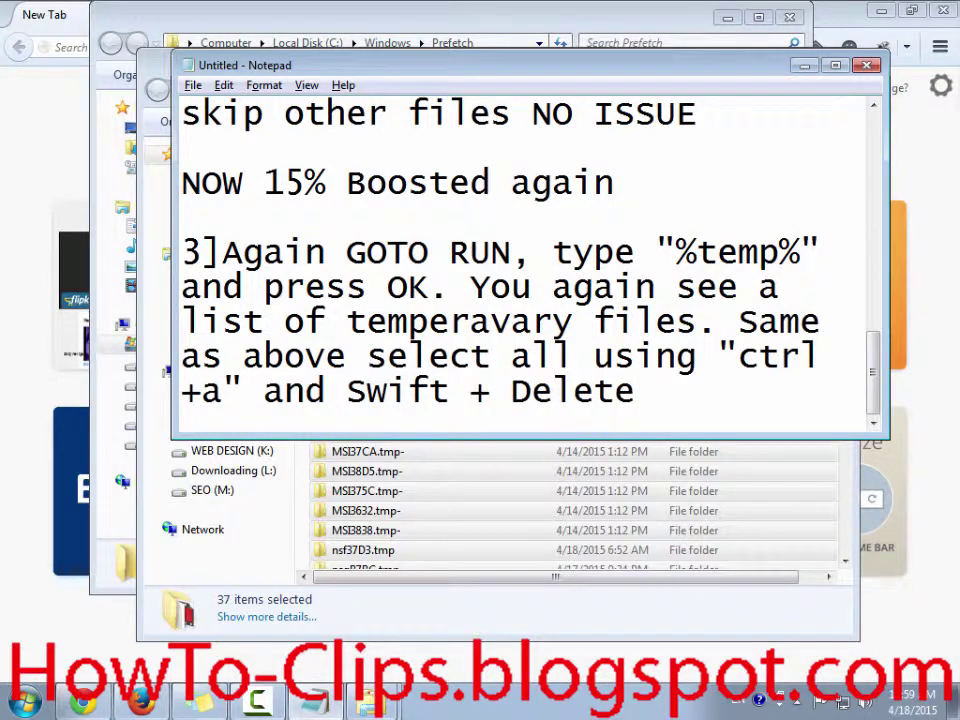
- Put double quotation marks around Swift + Delete at the end of the third item
type("\"")
key("Left")
key("Left")
key("Left")
key("Left")
key("Left")
key("Left")
key("Left")
key("Left")
key("Left")
key("Left")
key("Left")
key("Left")
key("Left")
key("Left")
key("Left")
type("\"")
- Review the contents of the AppData Local Temp folder, then permanently delete all of its items
key("alt+Tab")
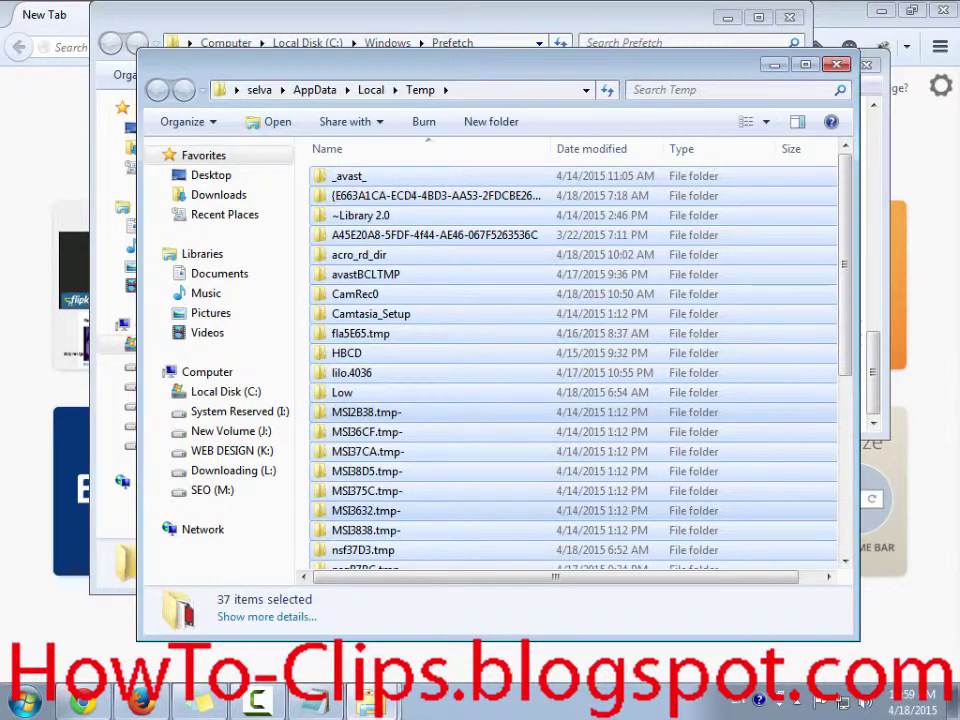
scroll(572, 370, "down", 4)
scroll(572, 370, "up", 4)
scroll(450, 445, "down", 5)
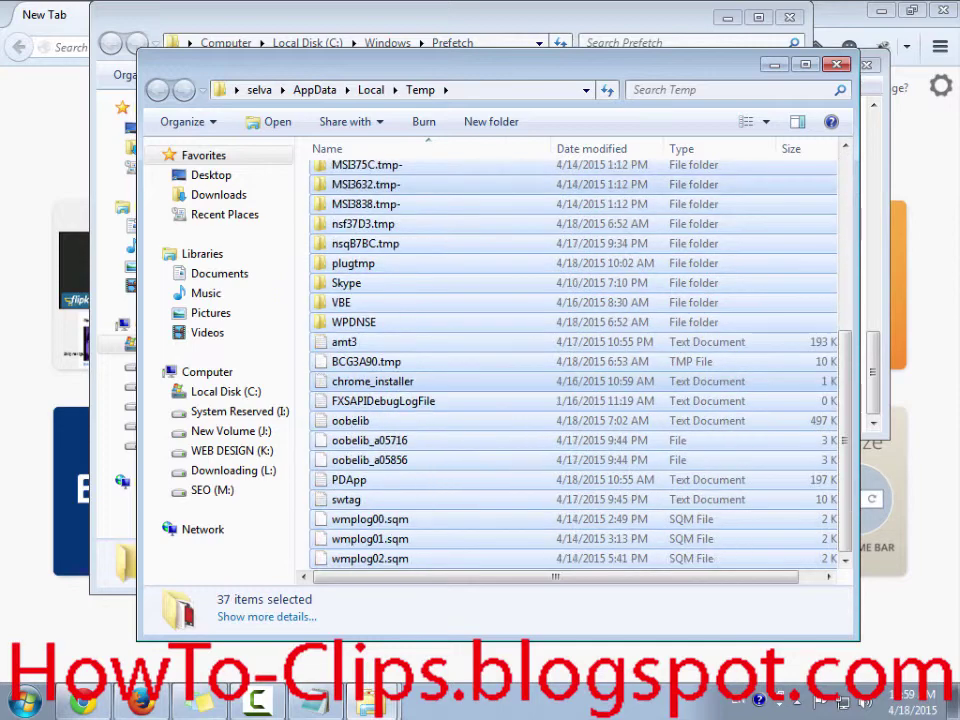
left_click(367, 440)
scroll(450, 445, "up", 5)
key("ctrl+a")
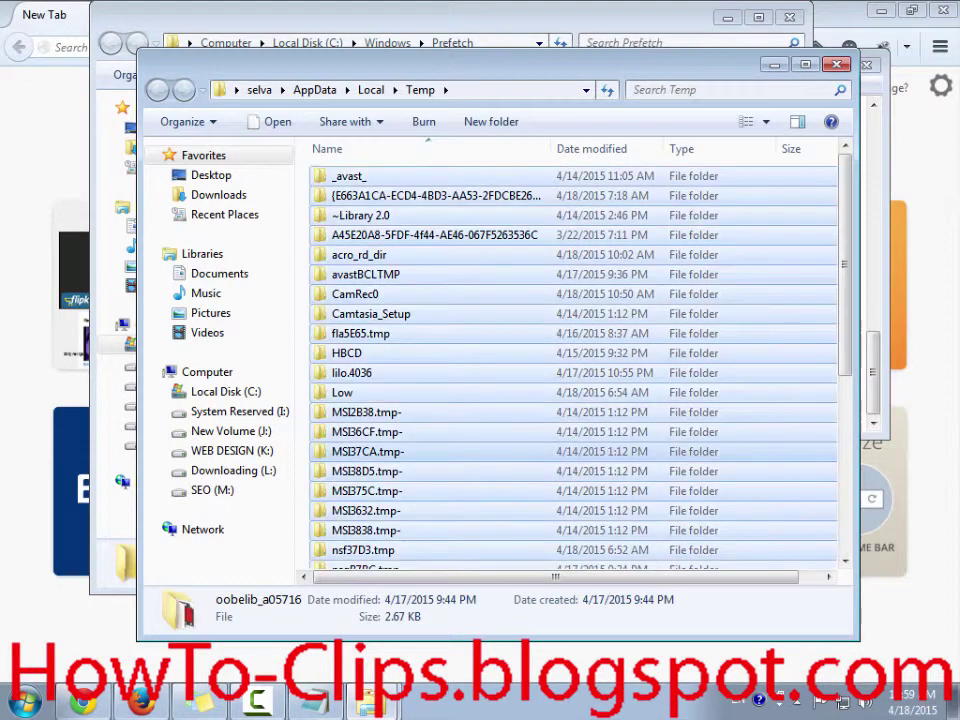
key("shift+Delete")
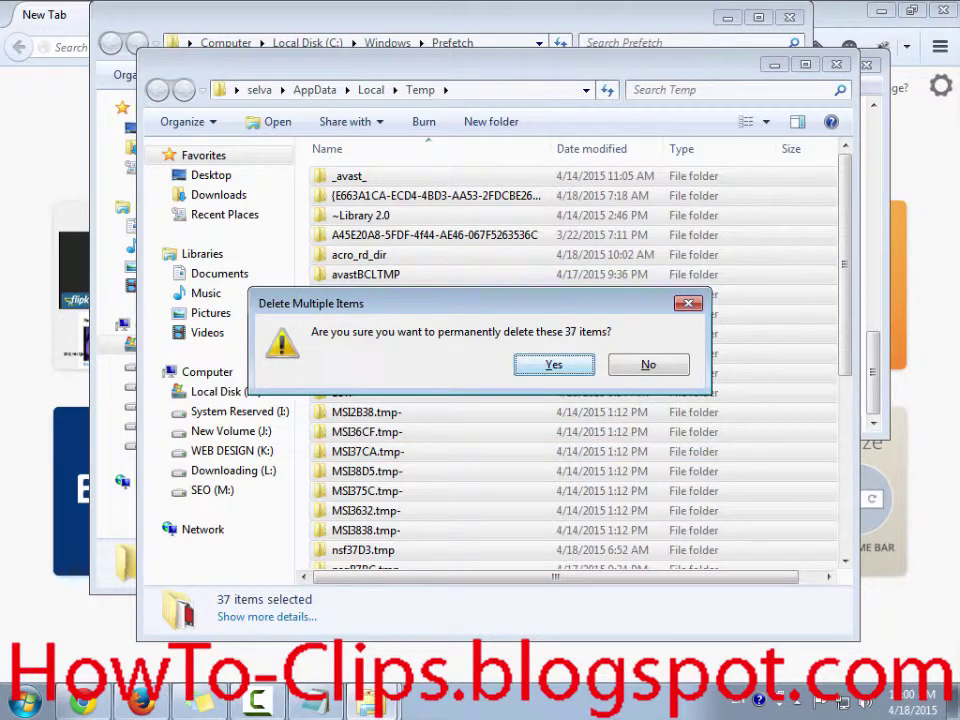
key("Return")
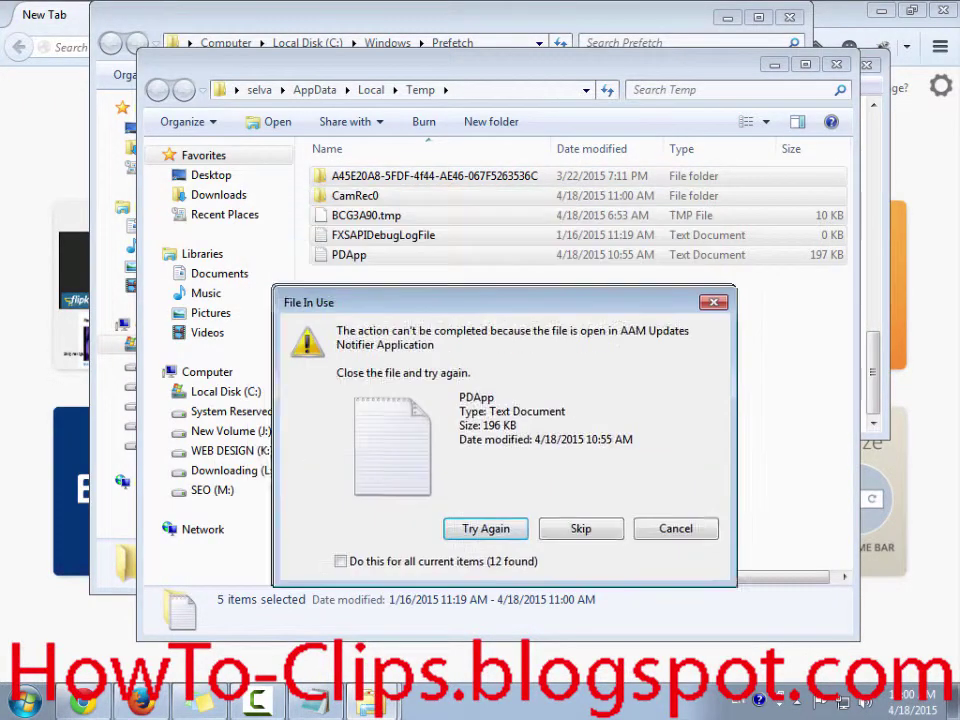
- Return to the Notepad note and continue the third item with ", skip other files which is not deleted,"
key("alt+Tab")
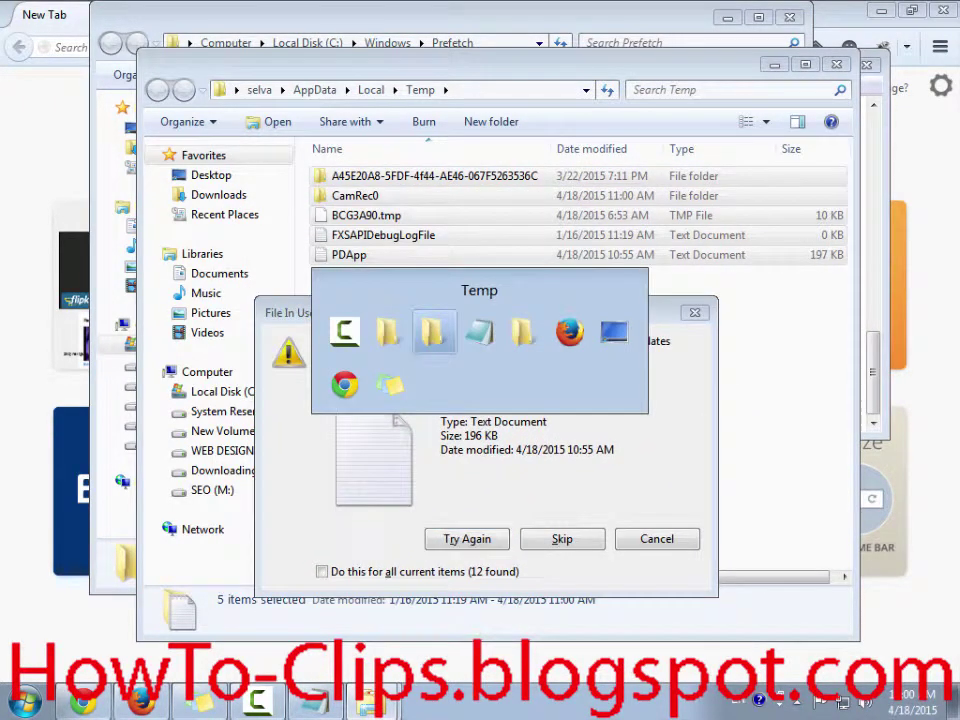
key("alt+Tab")
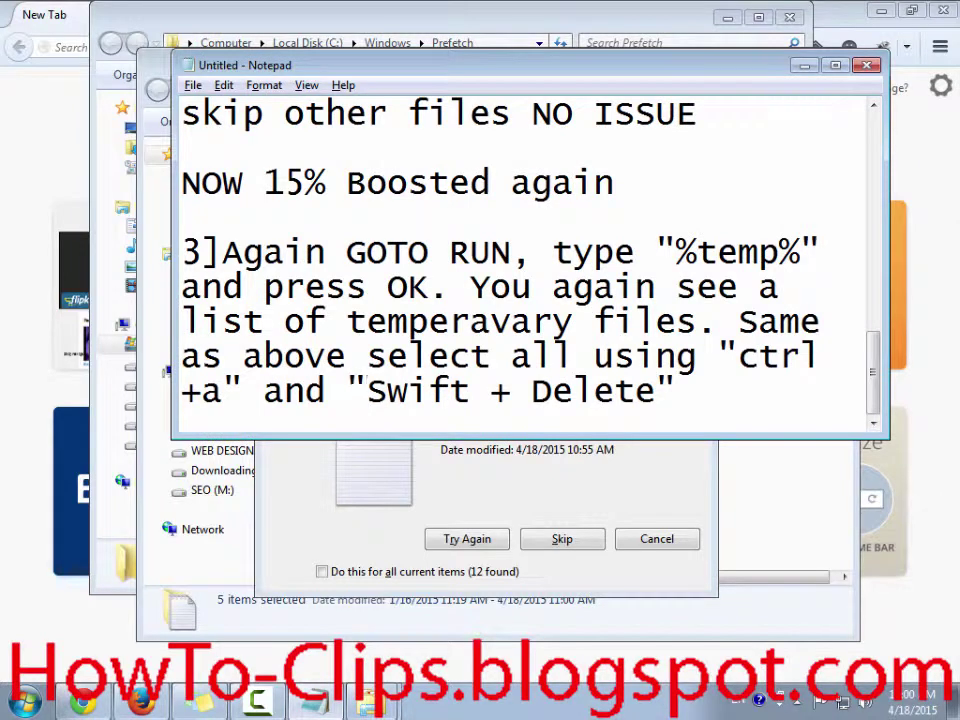
left_click(677, 391)
type(", skip other ")
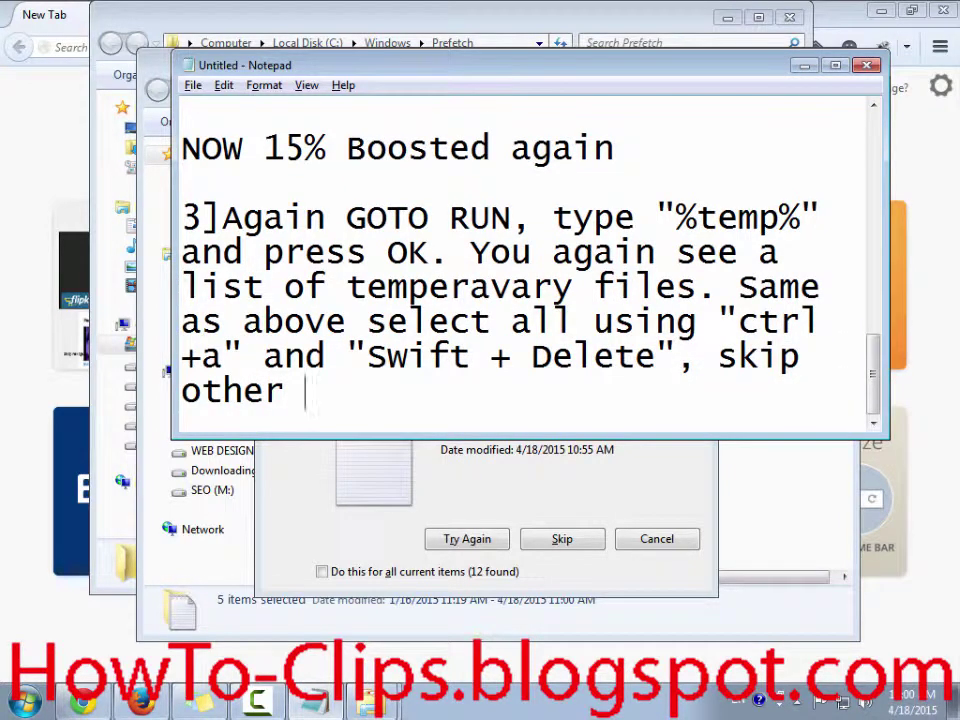
type("files")
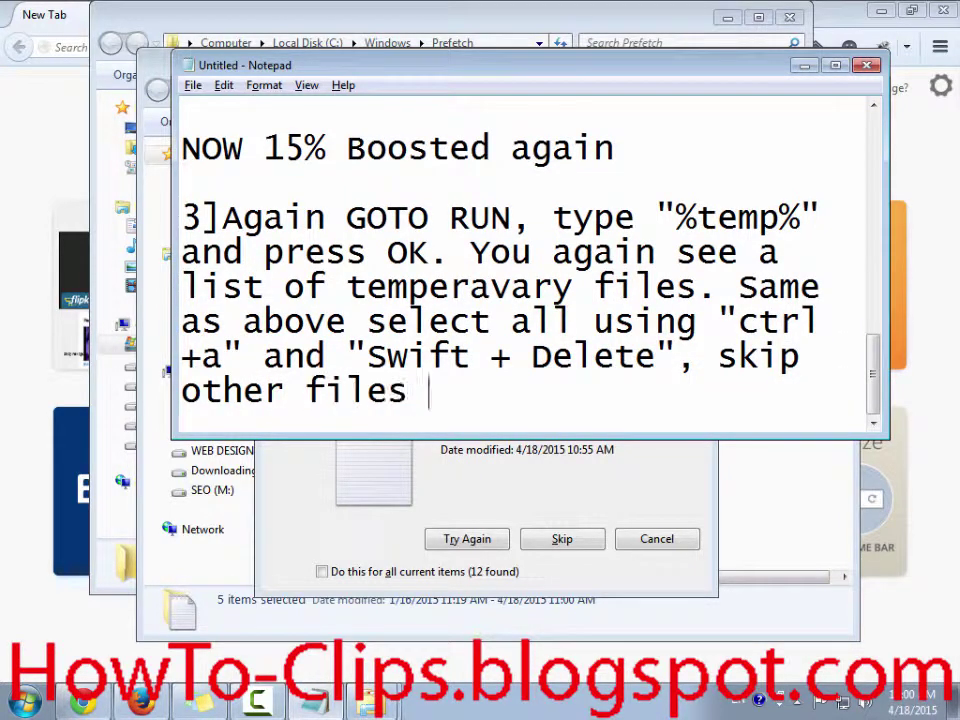
key("BackSpace")
type(",")
left_click(411, 390)
type("which is not dele")
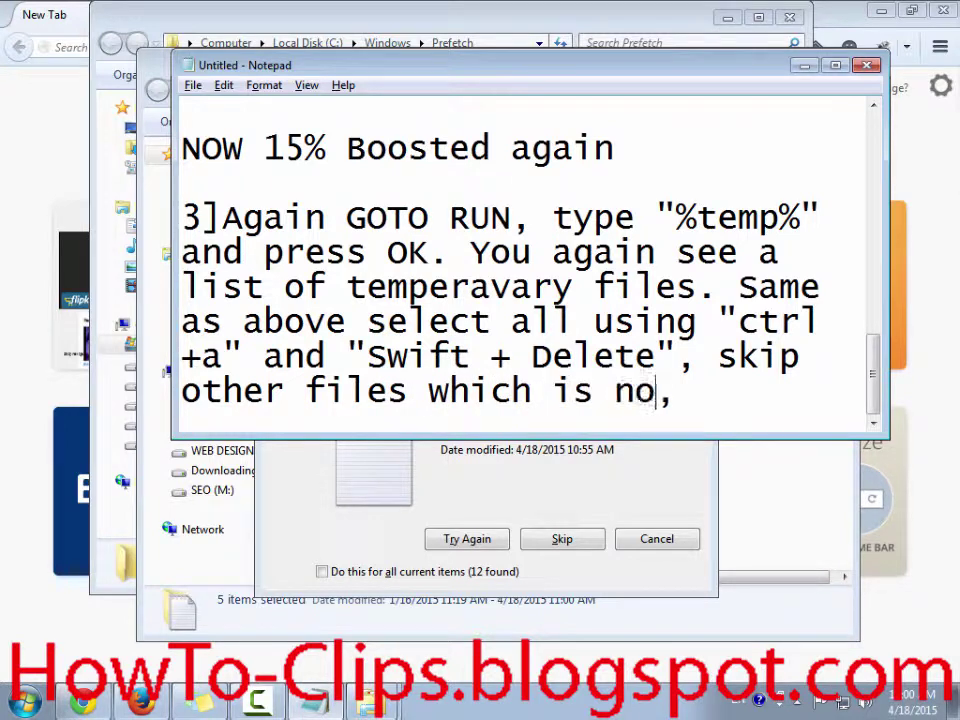
type("ted")
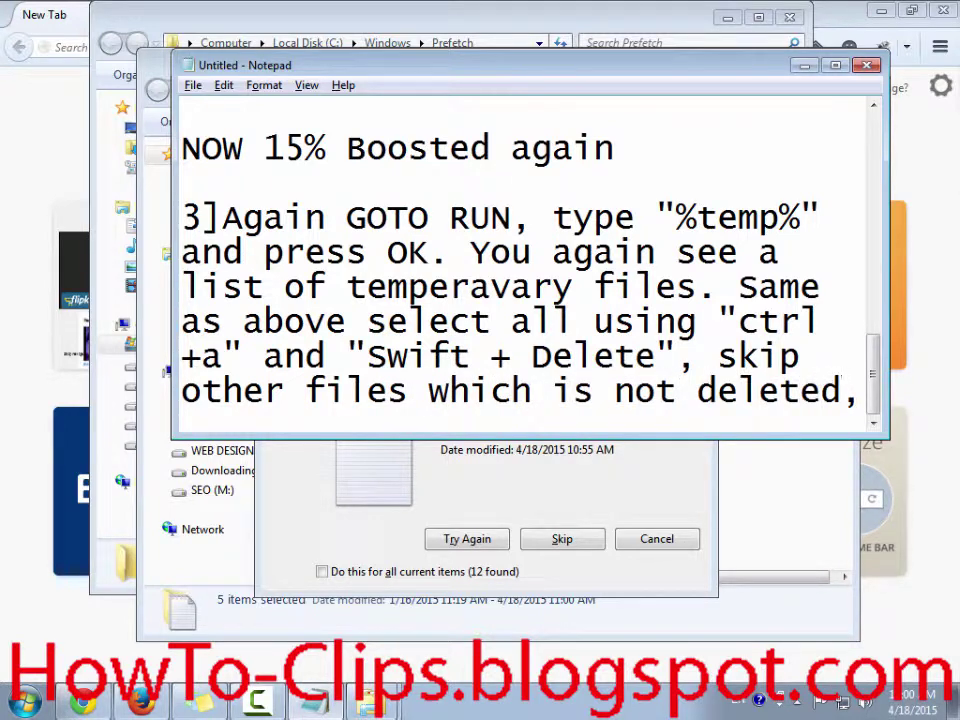
- Extend the end of the third item with the text "you may using this files currently"
key("End")
type("you may ")
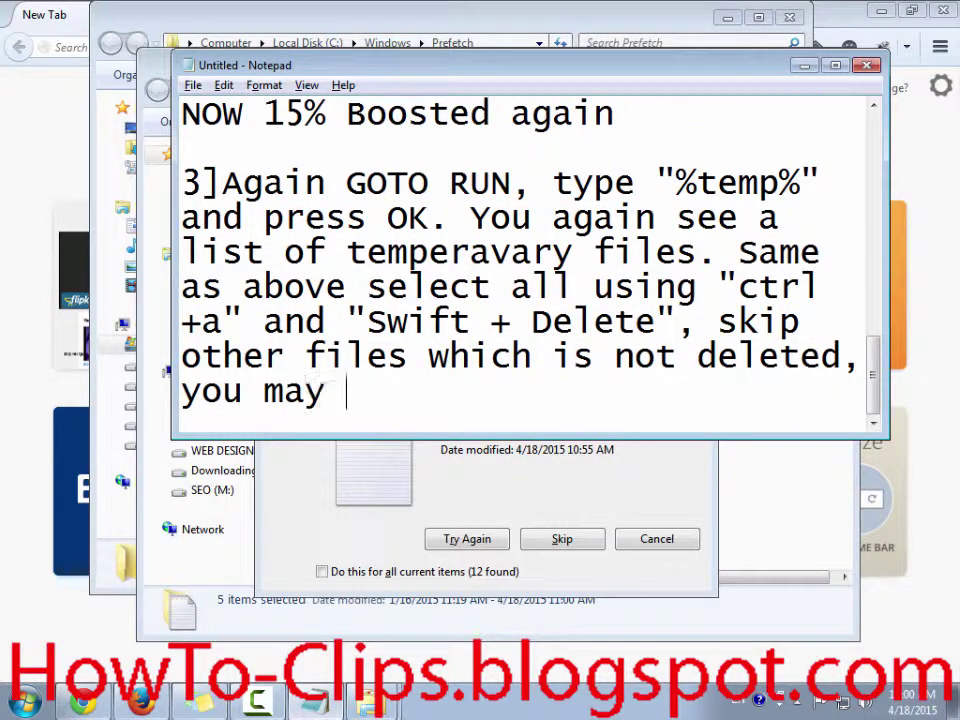
type("us")
key("BackSpace")
type("using ")
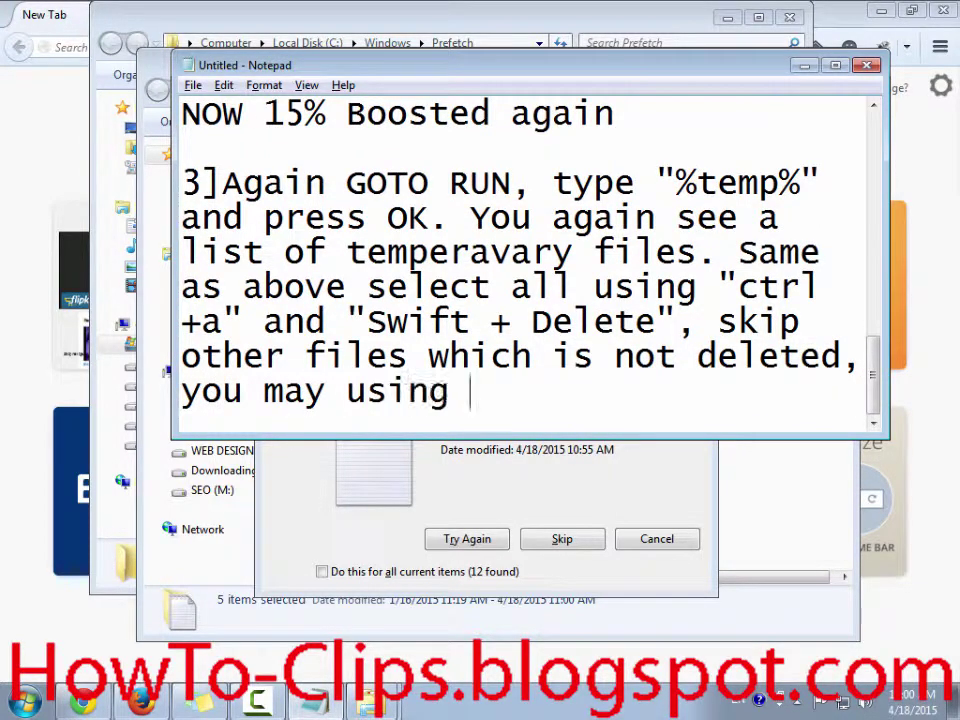
type("this fil")
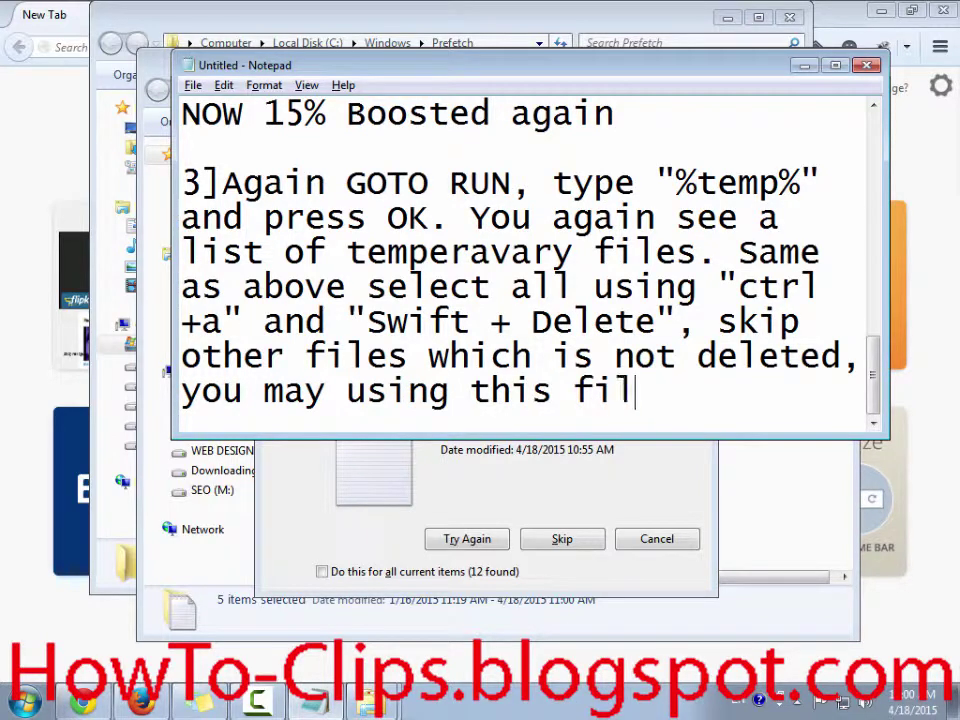
type("es currently")
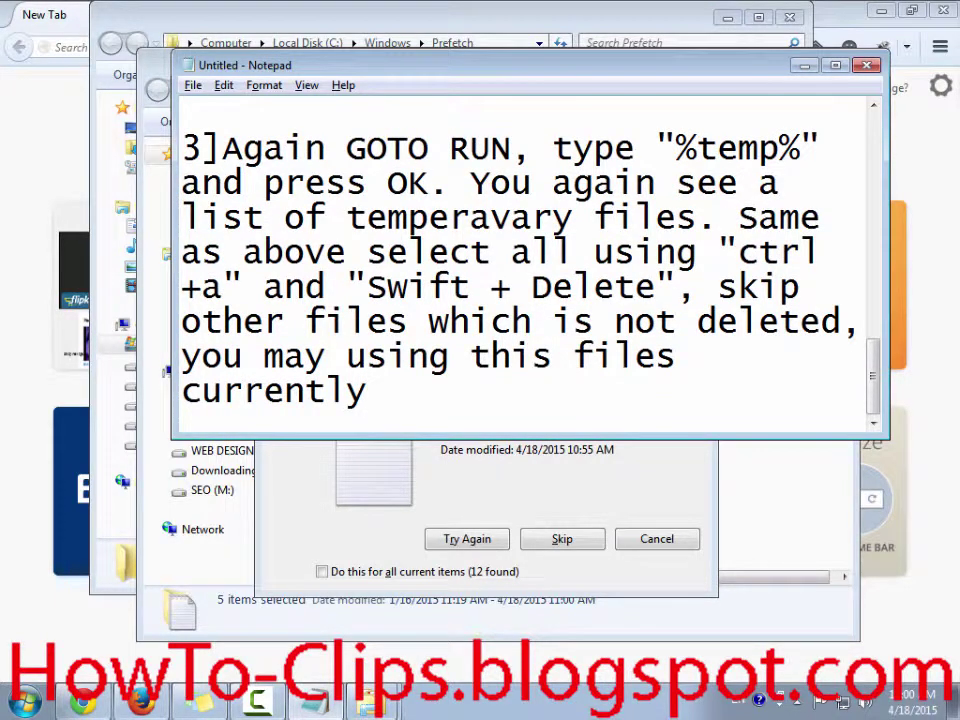
- Skip the in-use files in the pending Temp deletion and close the Temp folder window
key("alt+Tab")
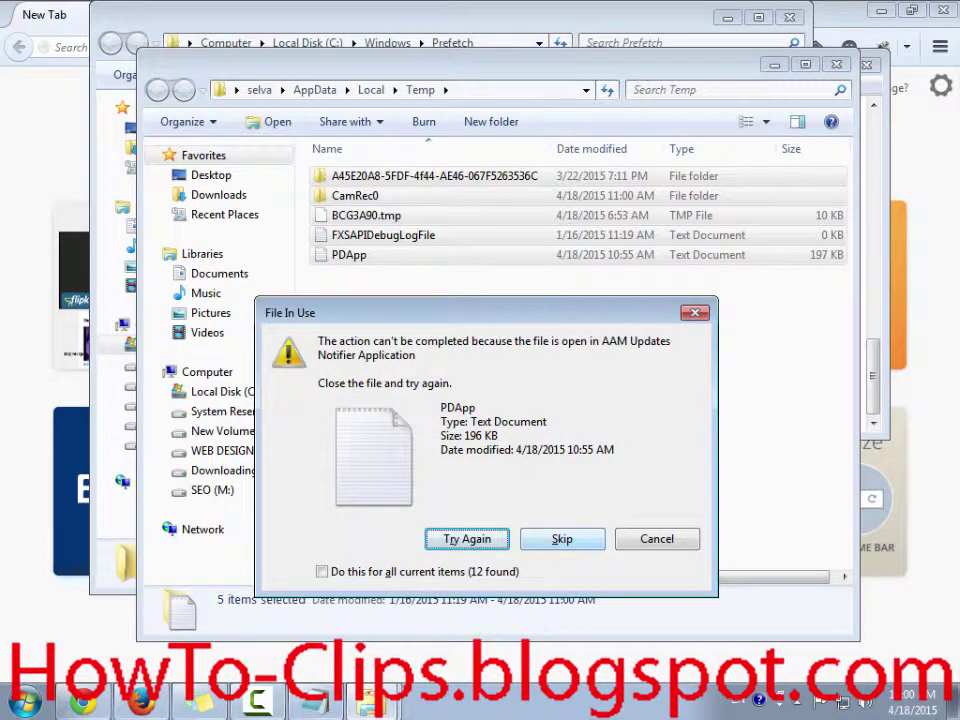
key("alt+s")
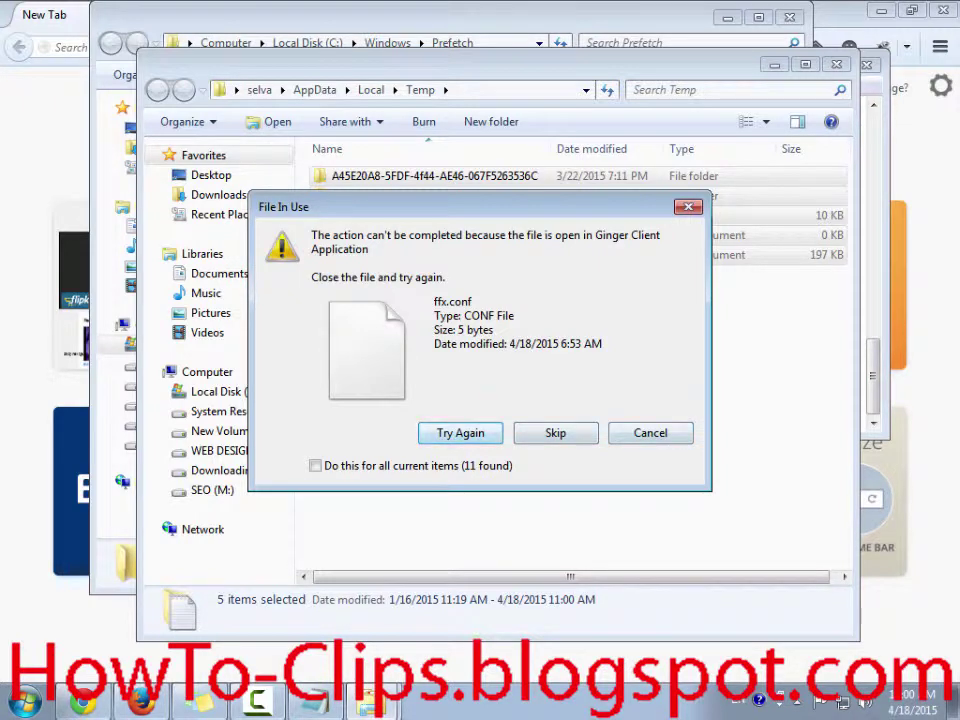
key("alt+s")
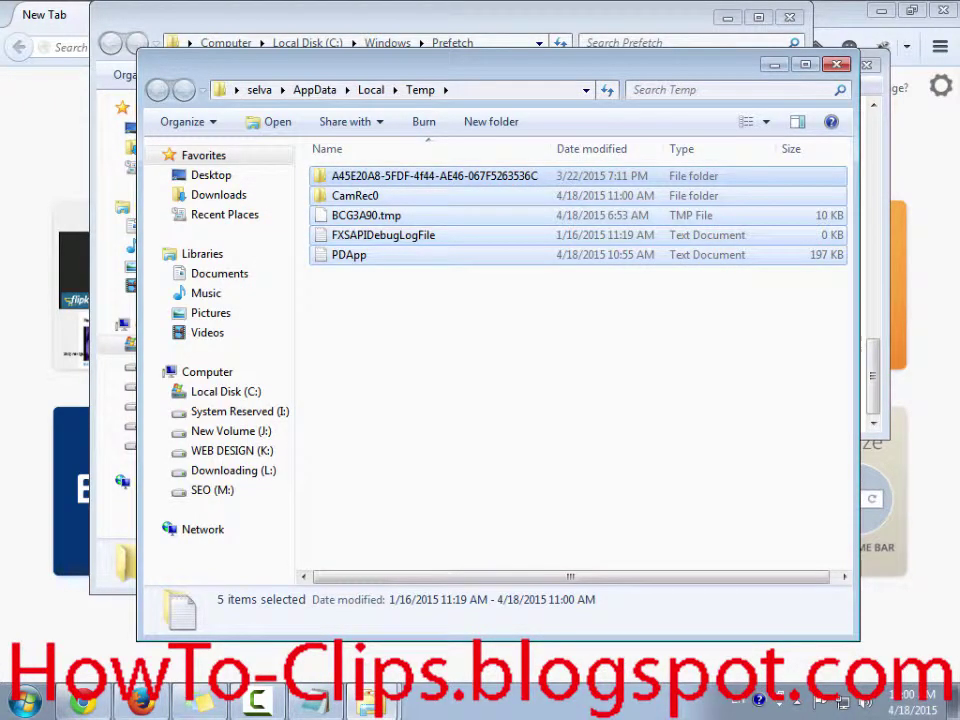
key("alt+space")
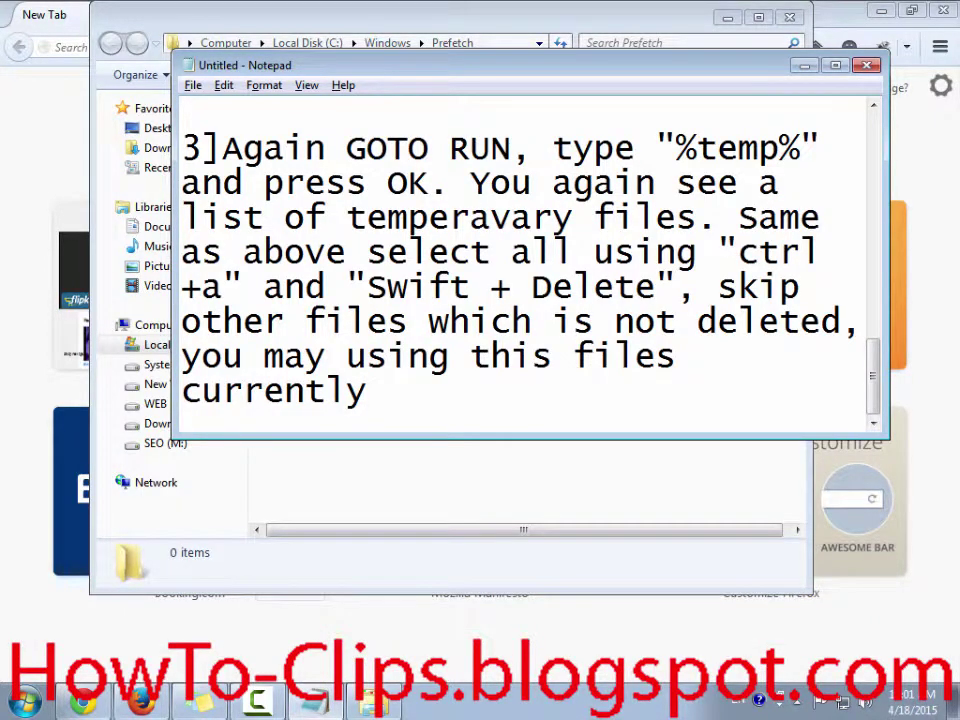
- Add the line "Again 15% boosted" directly below the third item
key("Return")
key("Return")
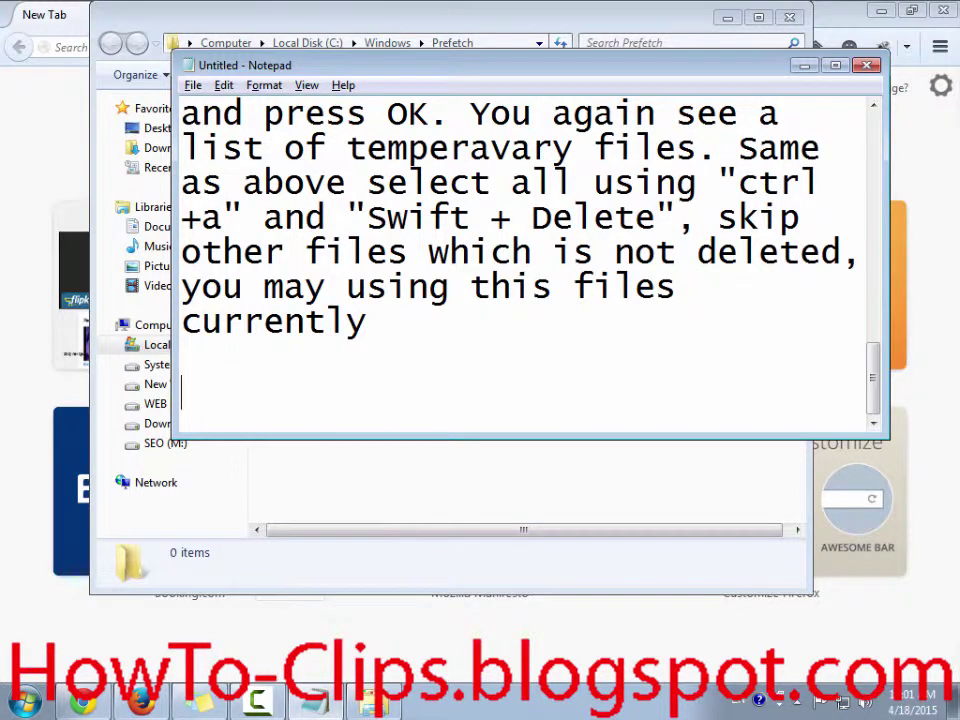
scroll(520, 260, "up", 1)
scroll(520, 260, "down", 1)
key("BackSpace")
type("Agai")
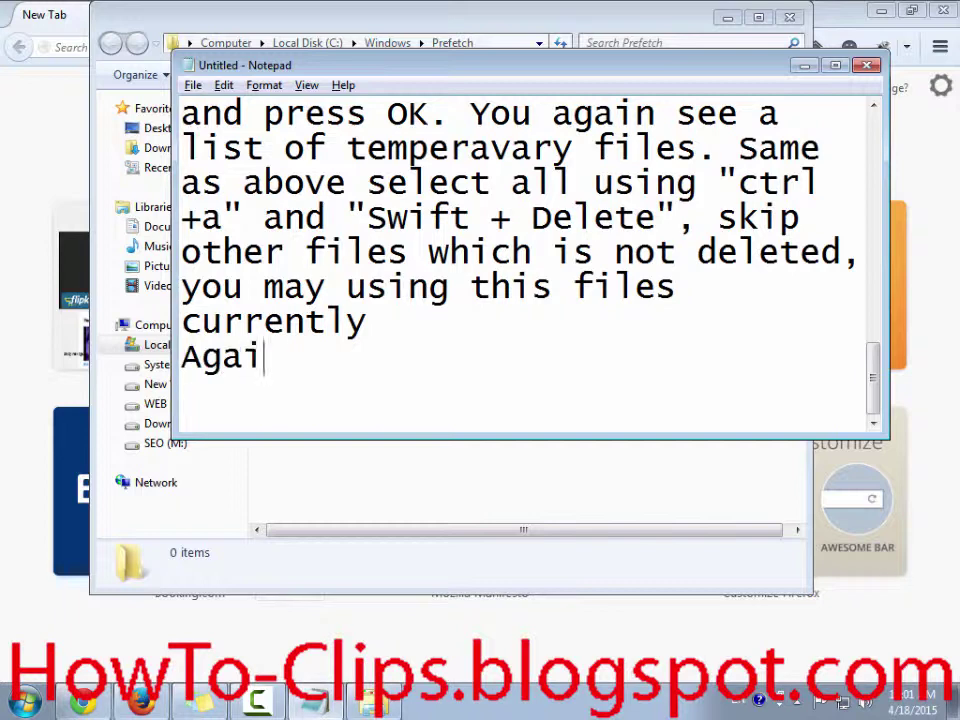
type("n 15")
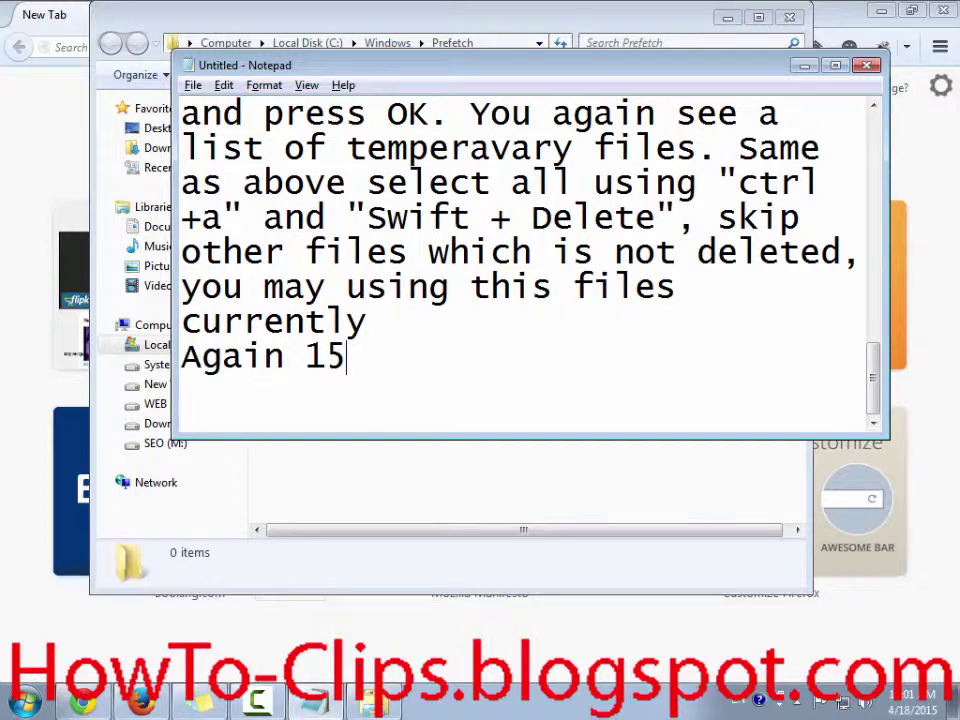
type("% boosted")
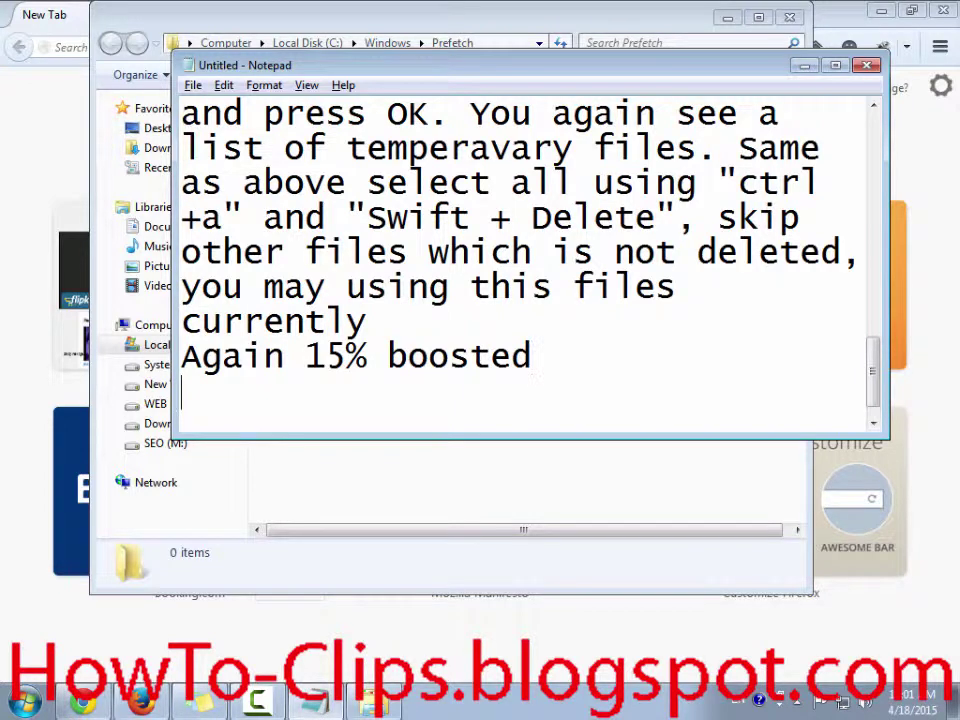
- Leave a blank line and add the heading "Step 4" at the end of the note
key("Return")
key("Return")
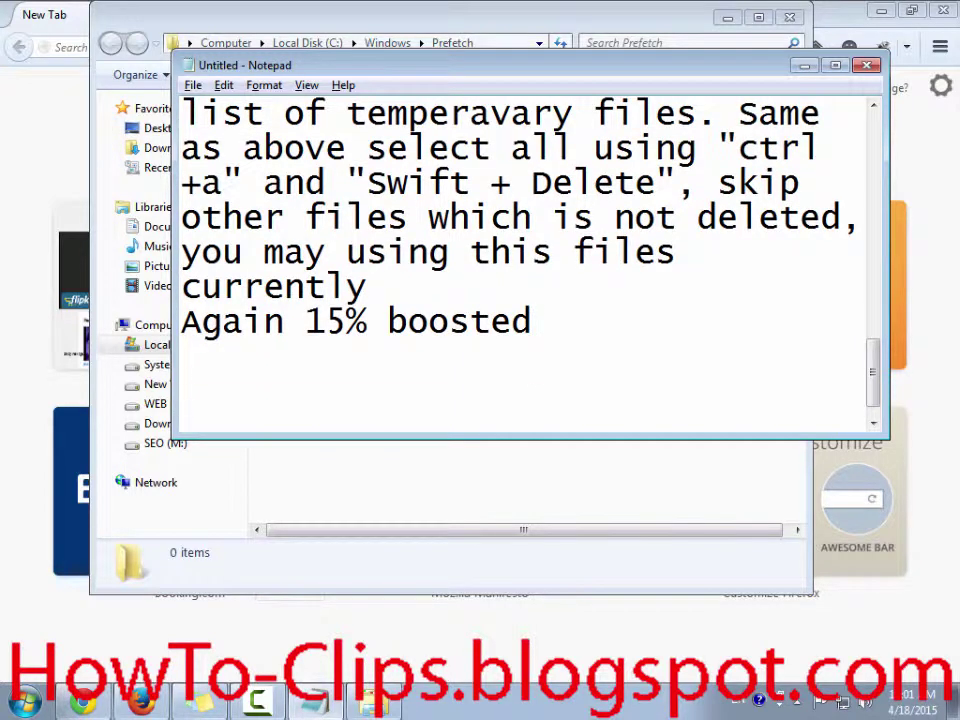
type("Step ")
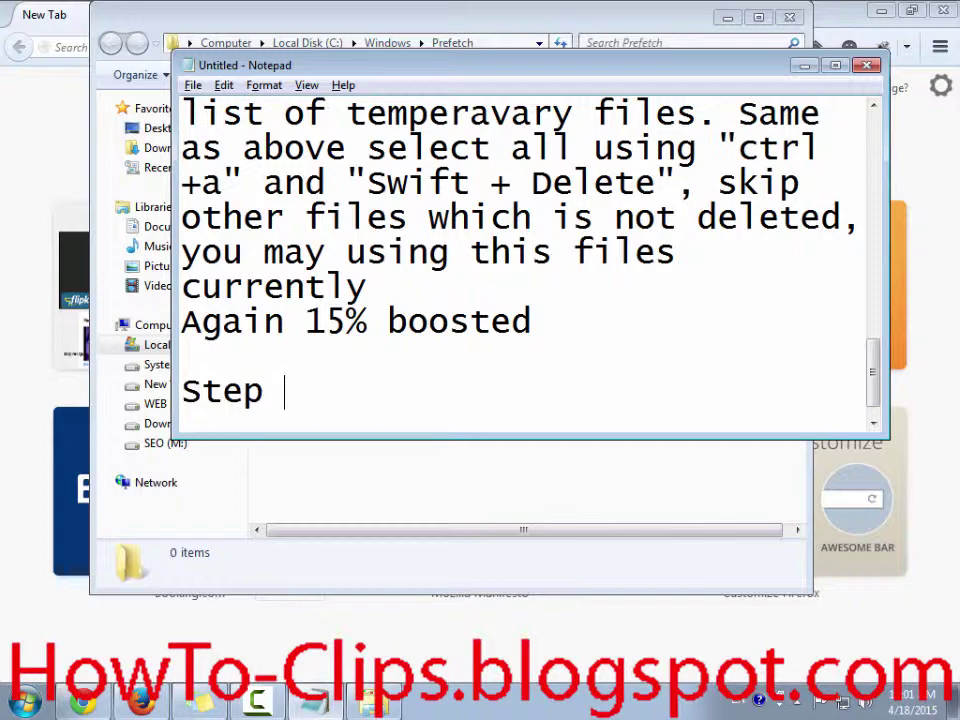
type("4")
- Copy the "Step 2" heading above the third item, add a blank line before it, and change it to "Step 3"
scroll(525, 265, "up", 3)
scroll(525, 265, "down", 1)
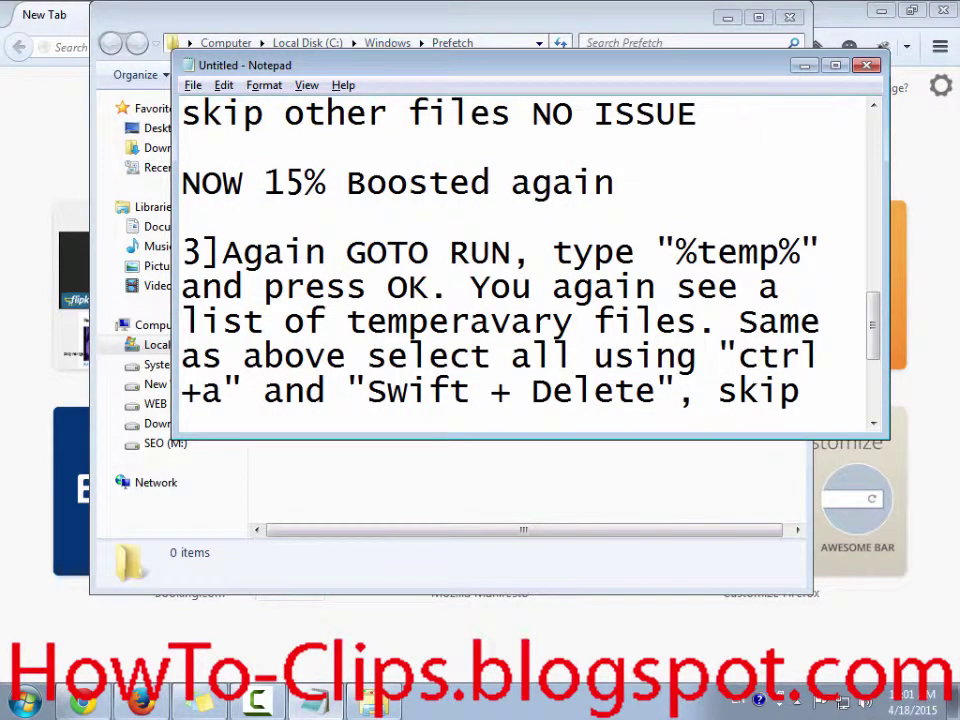
scroll(525, 265, "up", 3)
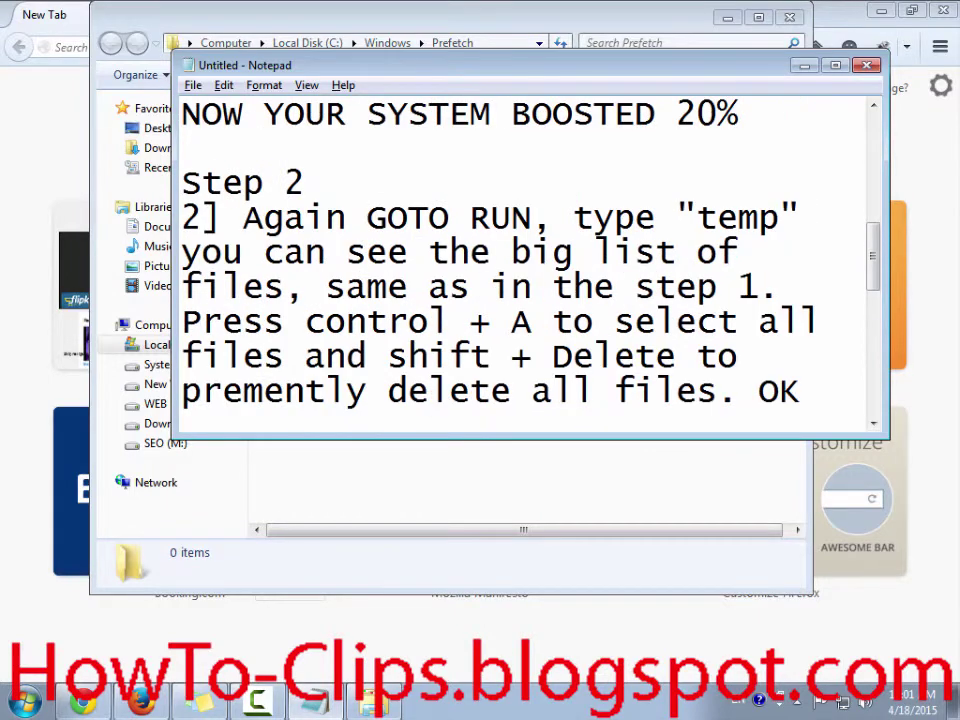
left_click_drag(182, 183, 303, 183)
key("ctrl+c")
scroll(525, 265, "down", 2)
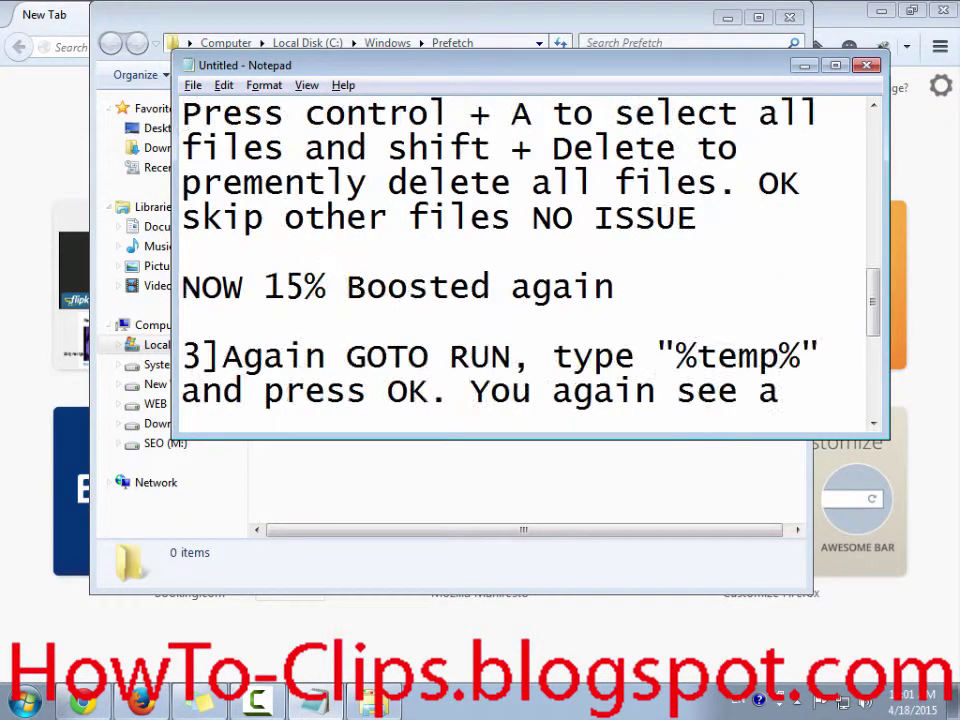
key("ctrl+v")
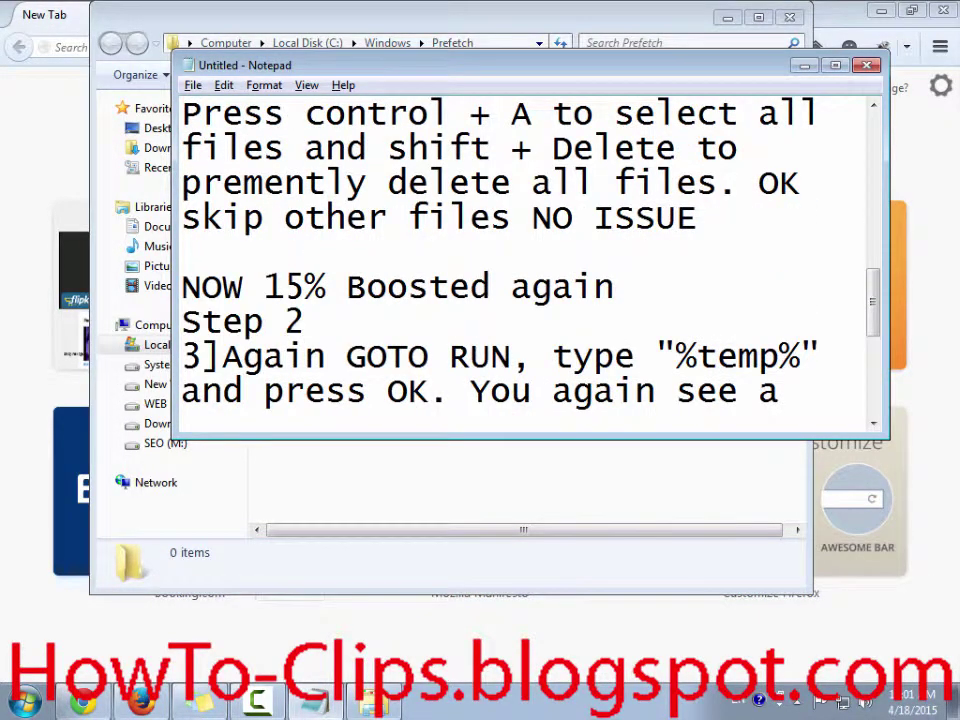
left_click(614, 287)
key("Return")
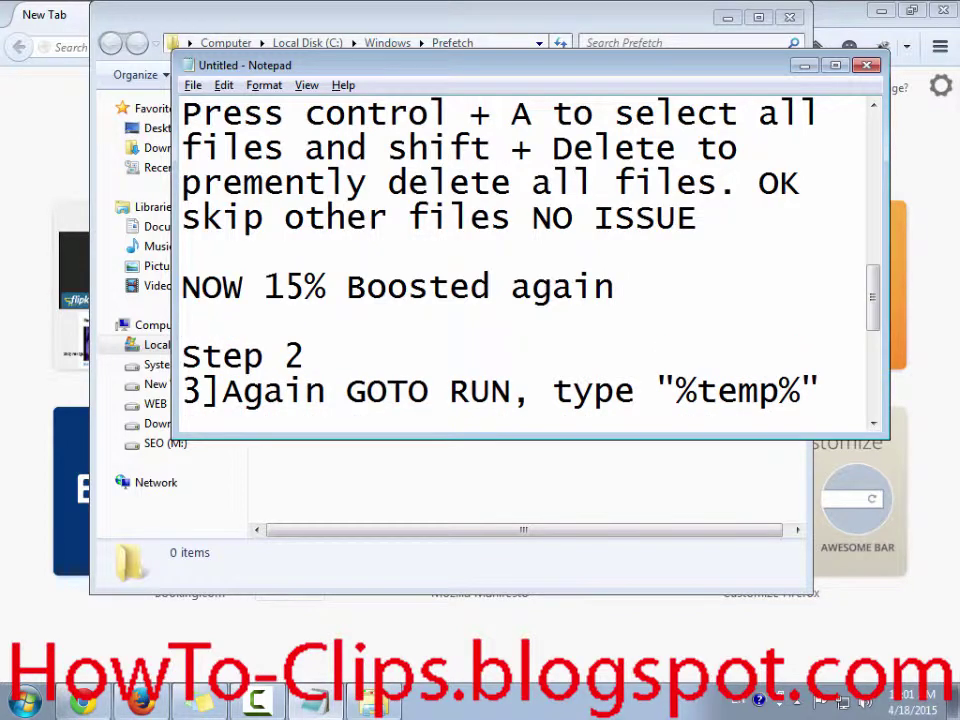
key("Down")
key("End")
key("shift+Left")
type("3")
- Start the fourth item below the Step 4 heading with the text "4] GOTO MYCOMPUTER"
scroll(525, 265, "down", 3)
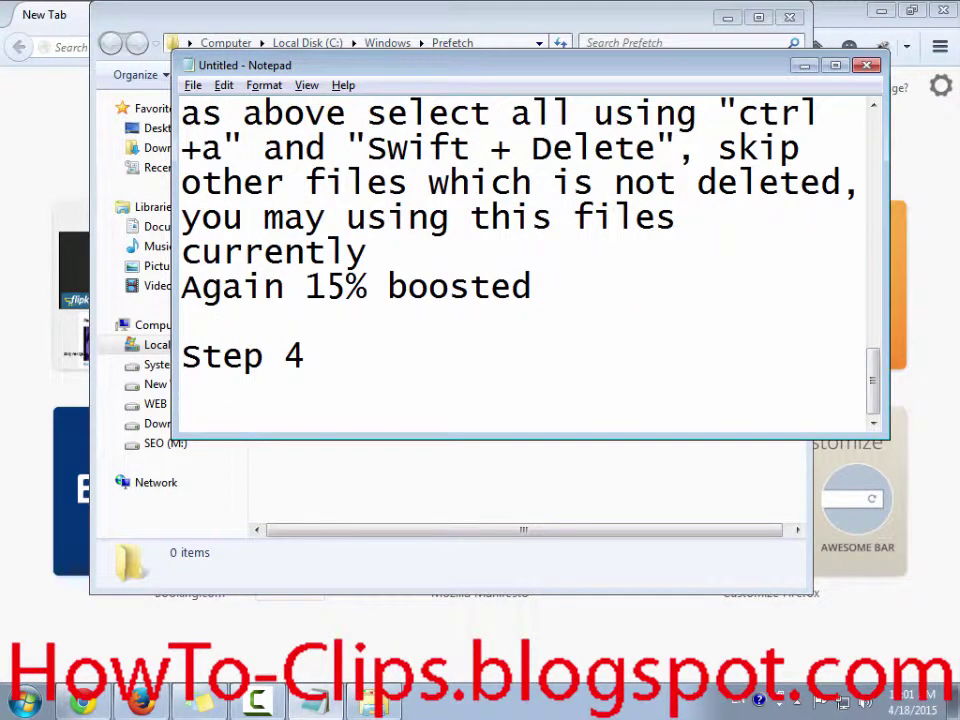
scroll(525, 265, "up", 2)
scroll(525, 265, "down", 2)
type("4] GO")
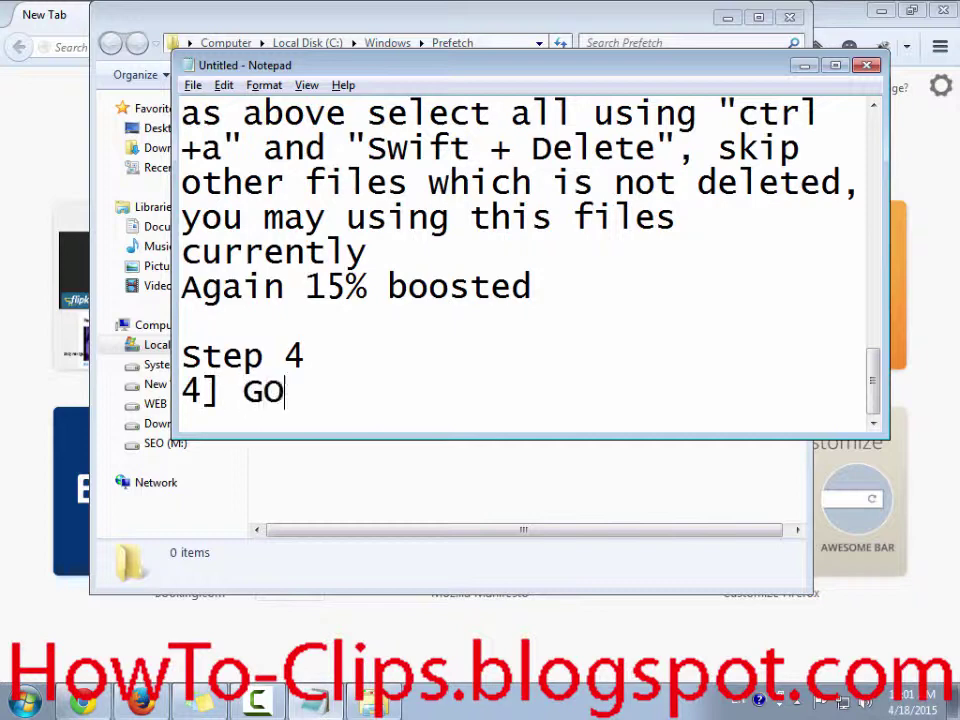
type("TO my")
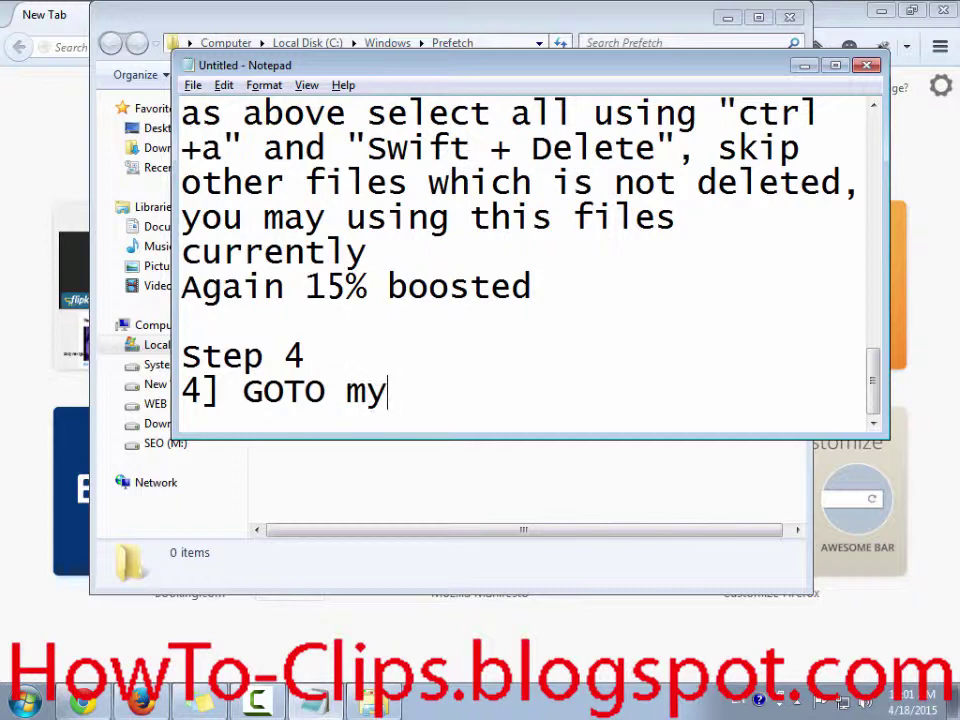
key("BackSpace")
key("BackSpace")
type("MYCON")
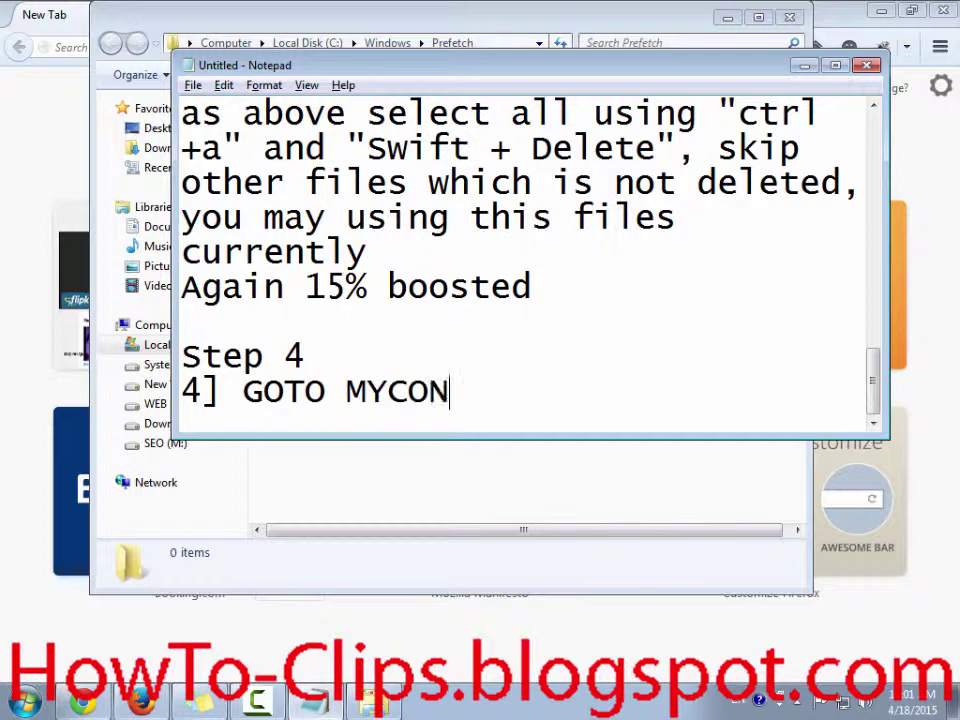
key("BackSpace")
type("<")
key("BackSpace")
type("MPUTER")
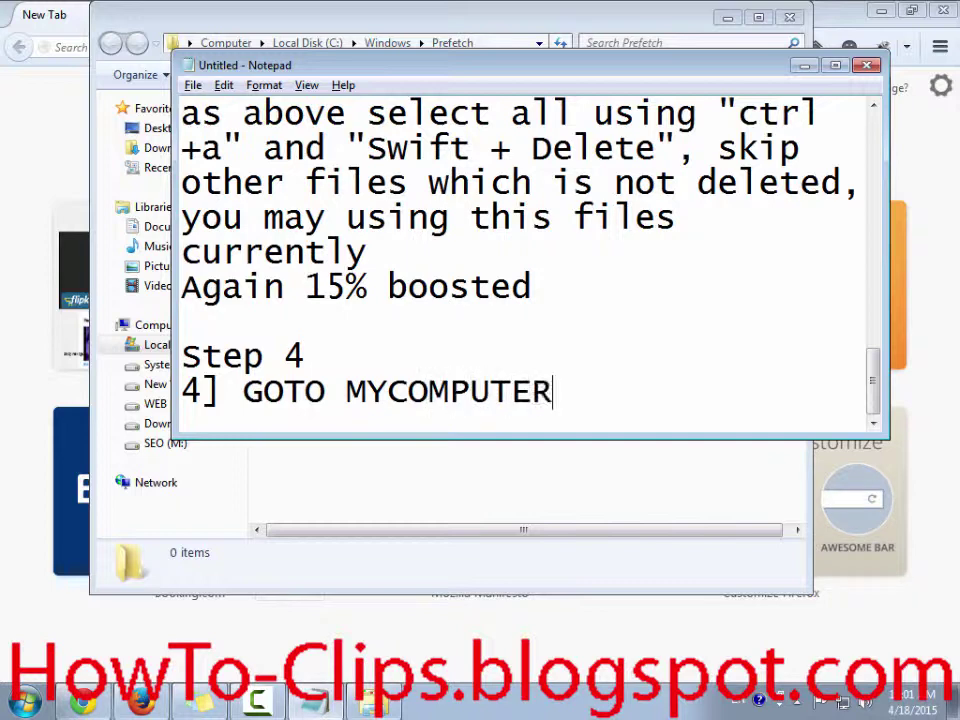
- Insert a space in the fourth item so that MYCOMPUTER reads "MY COMPUTER"
key("Left")
key("Left")
key("Left")
key("Left")
key("Left")
key("Left")
key("Left")
key("Left")
key("Left")
key("Right")
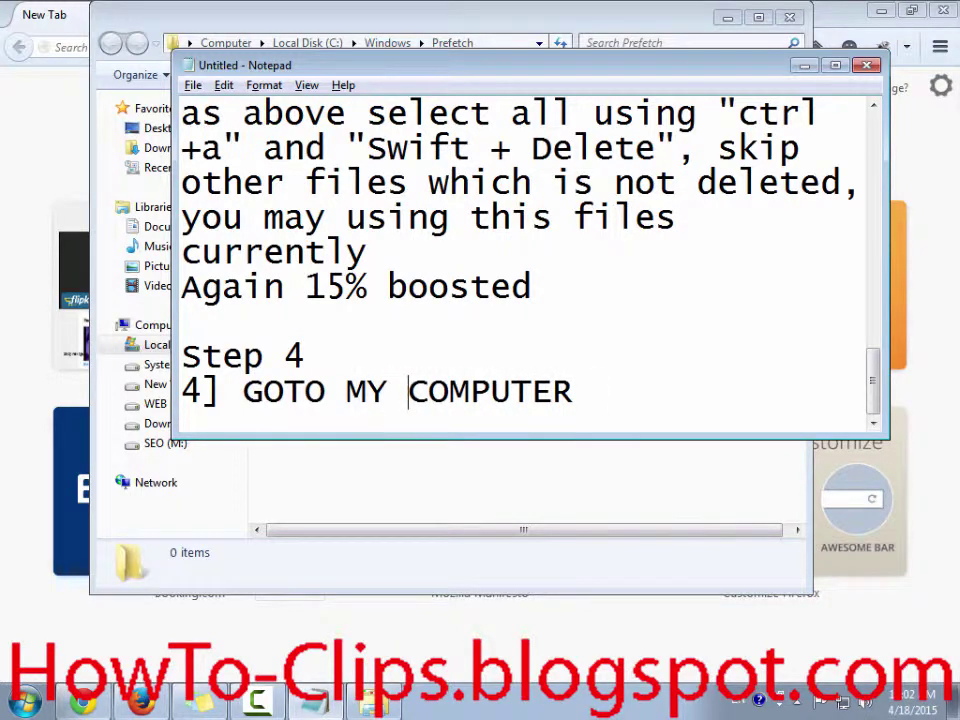
- Enclose the words MY COMPUTER in the fourth item in double quotation marks
key("End")
key("BackSpace")
type("\"")
key("Left")
key("Left")
key("Left")
key("Left")
key("Left")
key("Left")
key("Left")
key("Left")
key("Left")
key("Left")
key("Left")
key("Left")
type("\"")
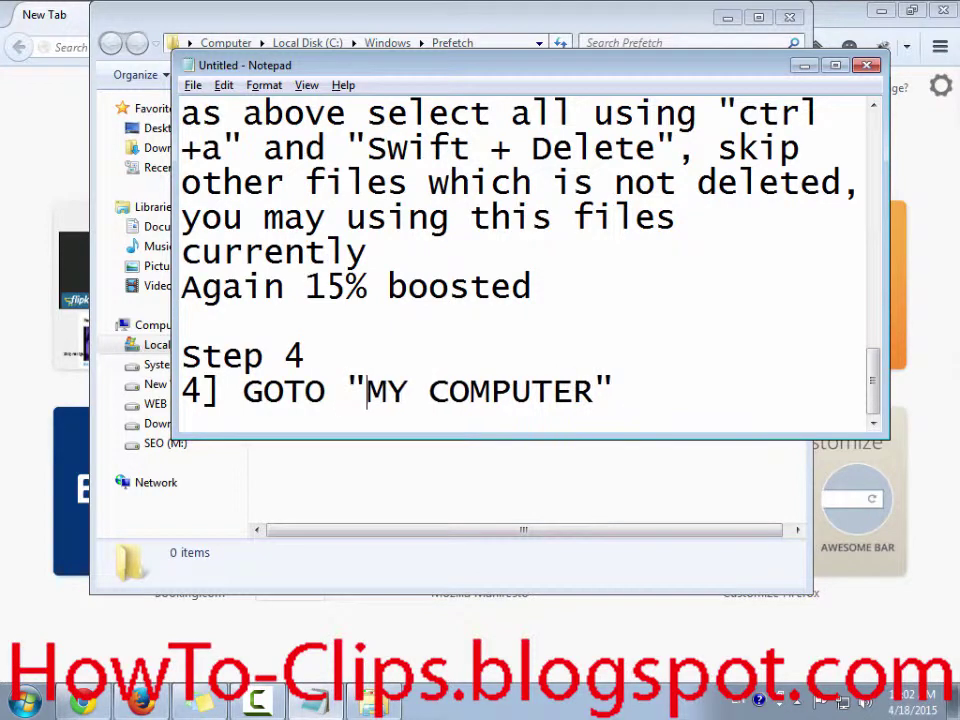
- Open the Computer window showing the hard disk drives, and return to the Notepad note
key("super")
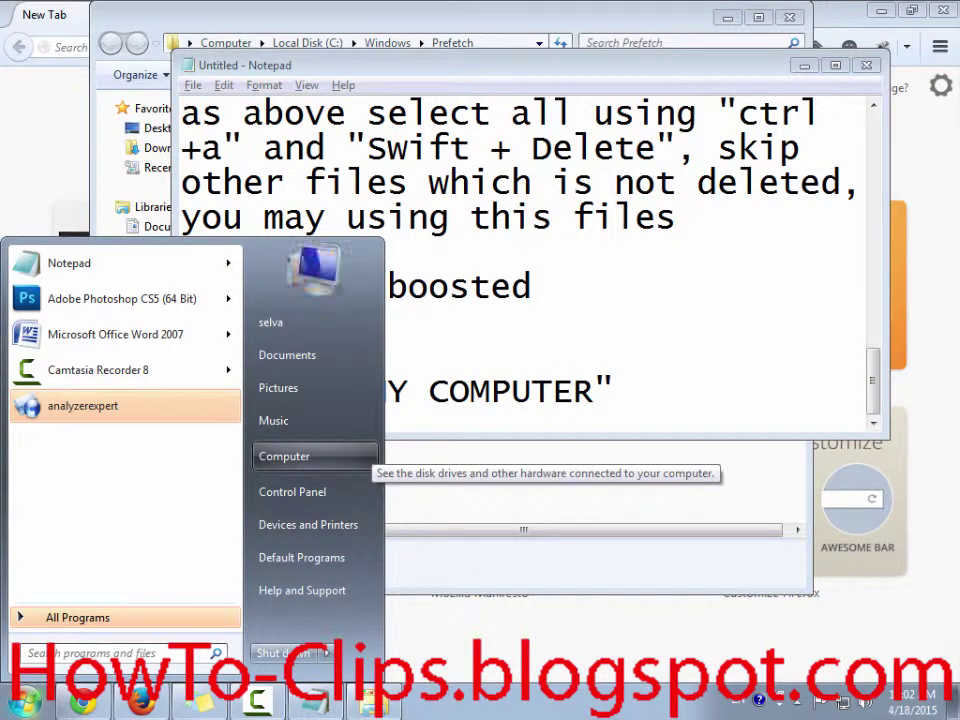
key("Return")
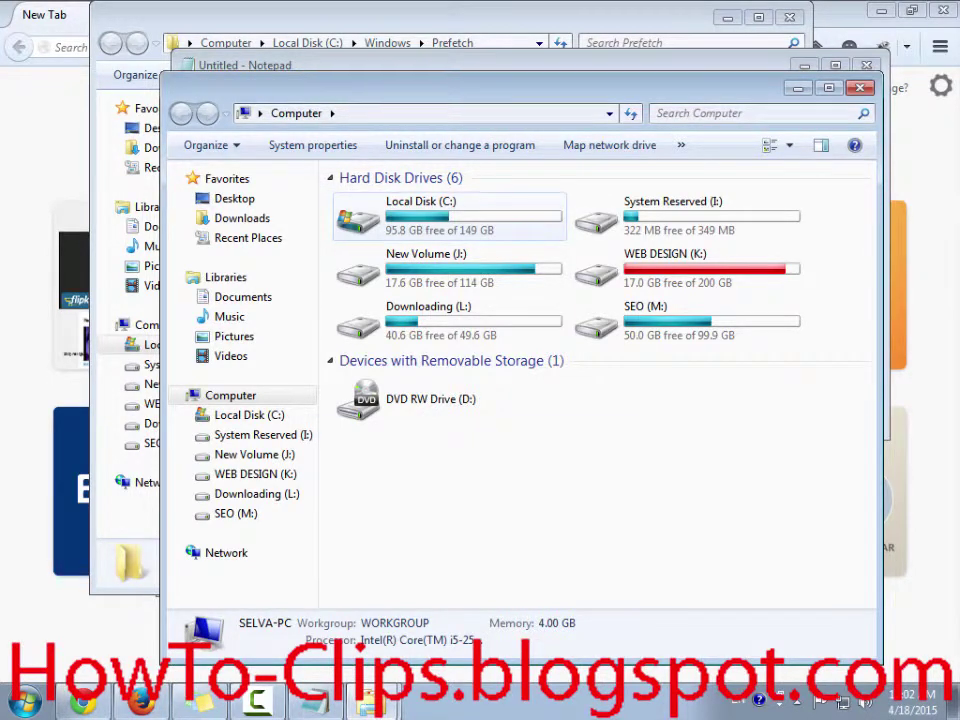
key("alt+Tab")
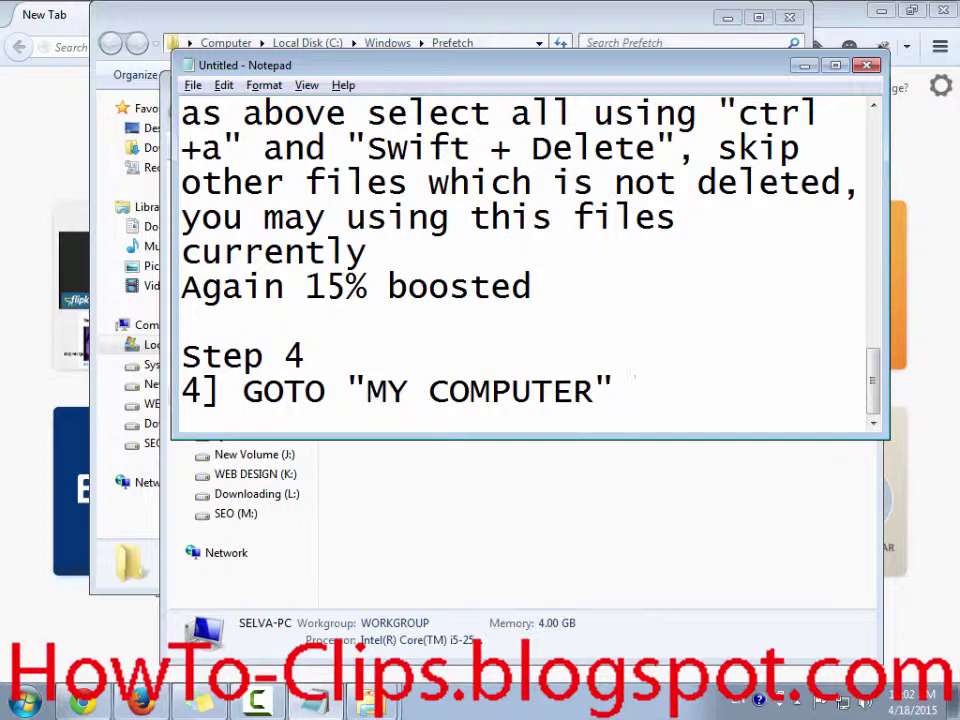
- Continue the fourth item with the text: right click on "C: Drive", including the quotation marks around the drive name
type("righ")
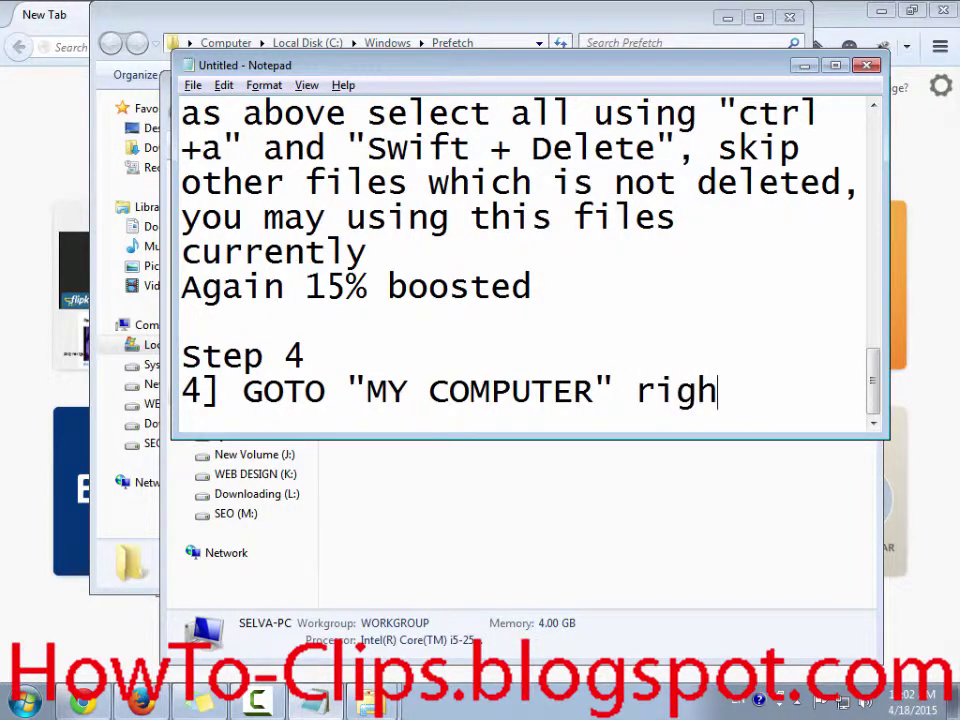
type("t click")
key("BackSpace")
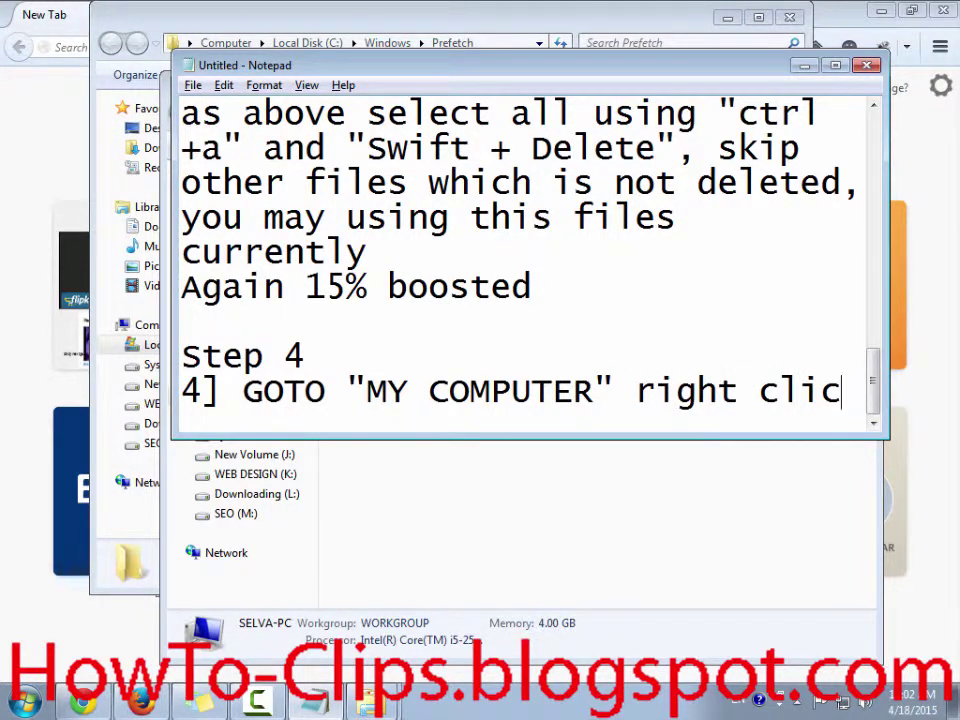
type("k on ")
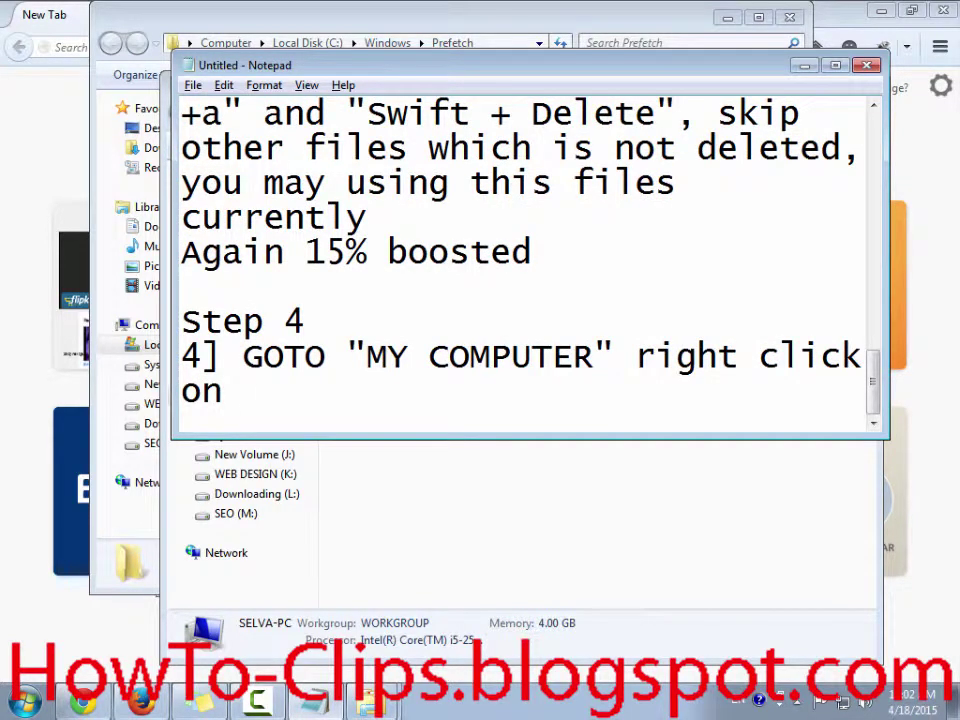
type("C: Drive")
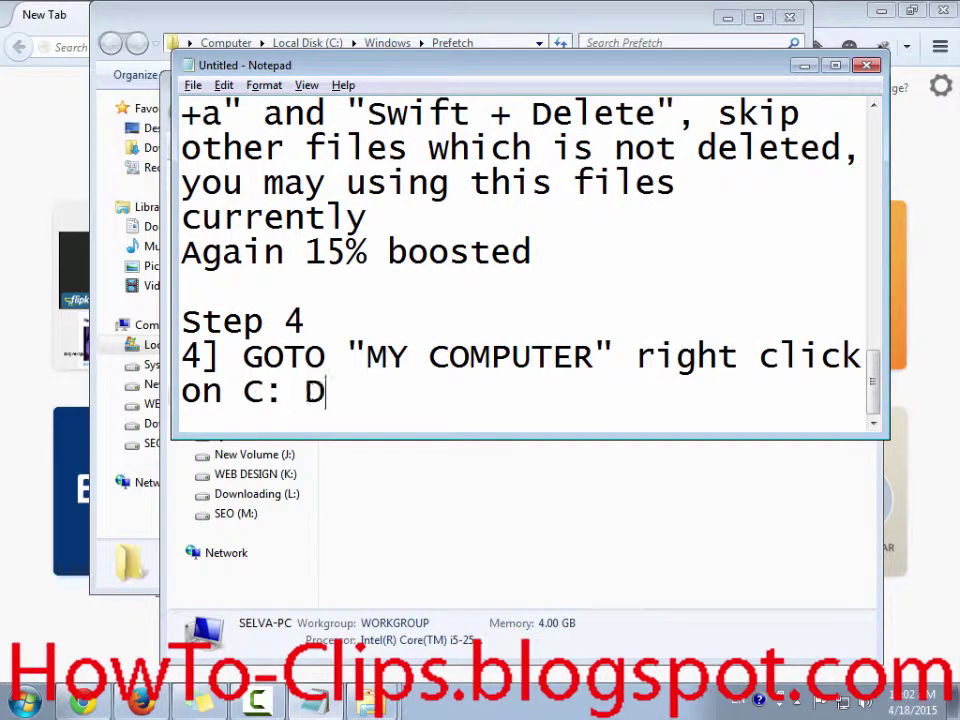
left_click(244, 391)
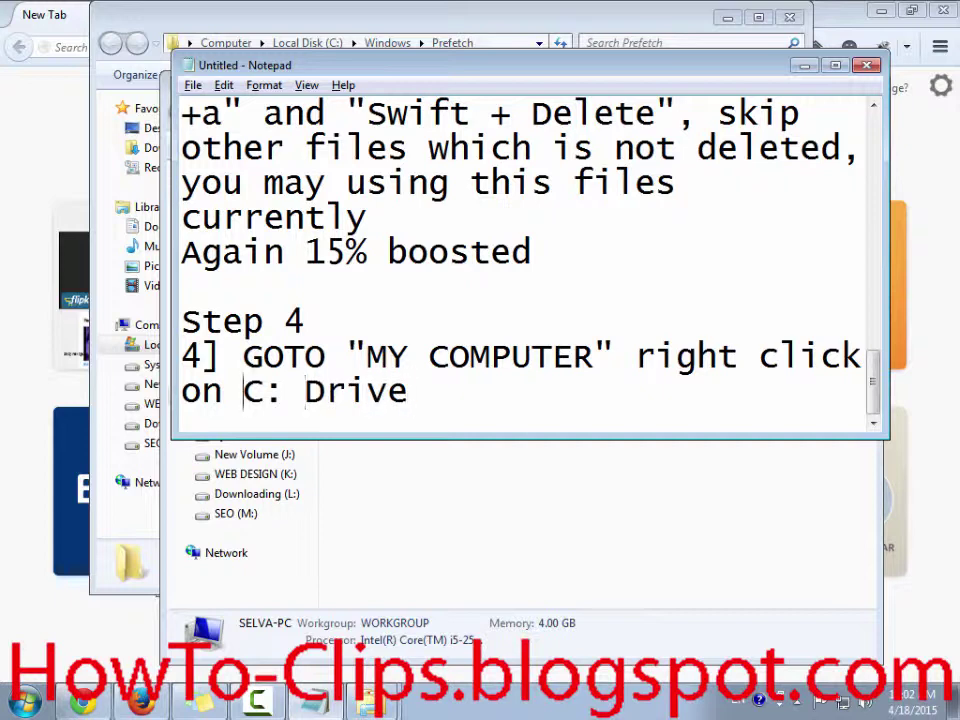
type("\"")
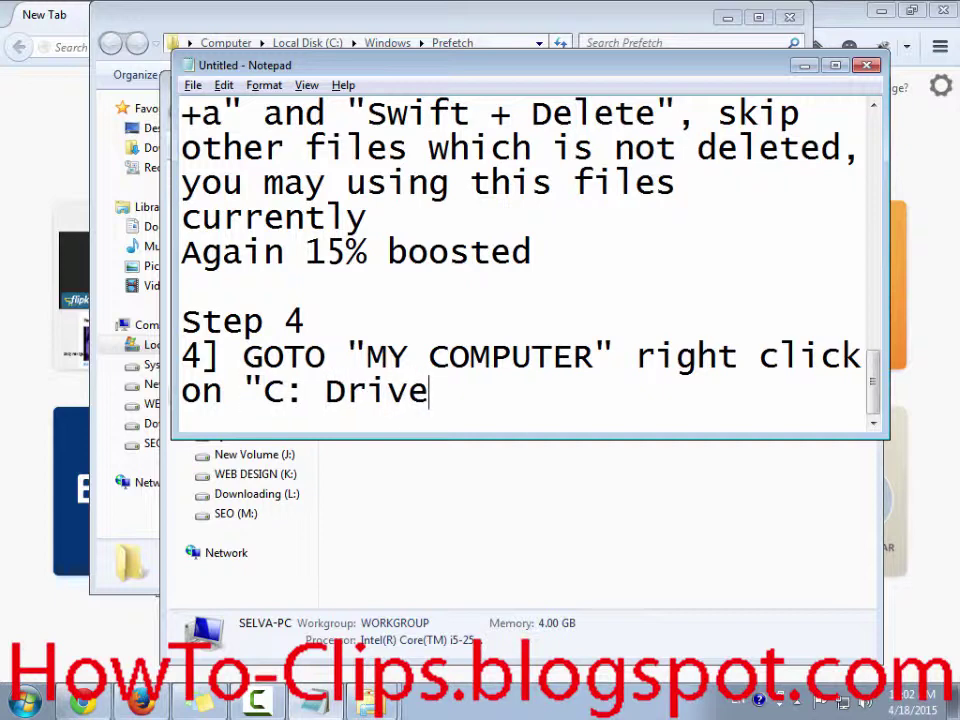
type("\"")
- Show the context options of Local Disk (C:) in the Computer window, dismiss them and return to the Notepad note
key("alt+Tab")
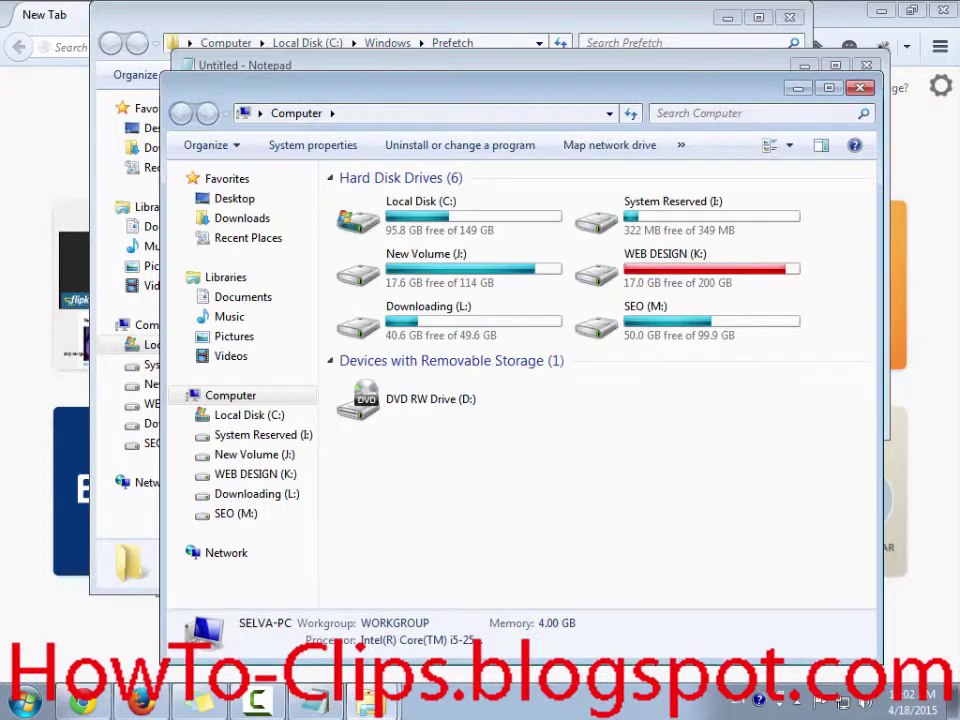
right_click(416, 205)
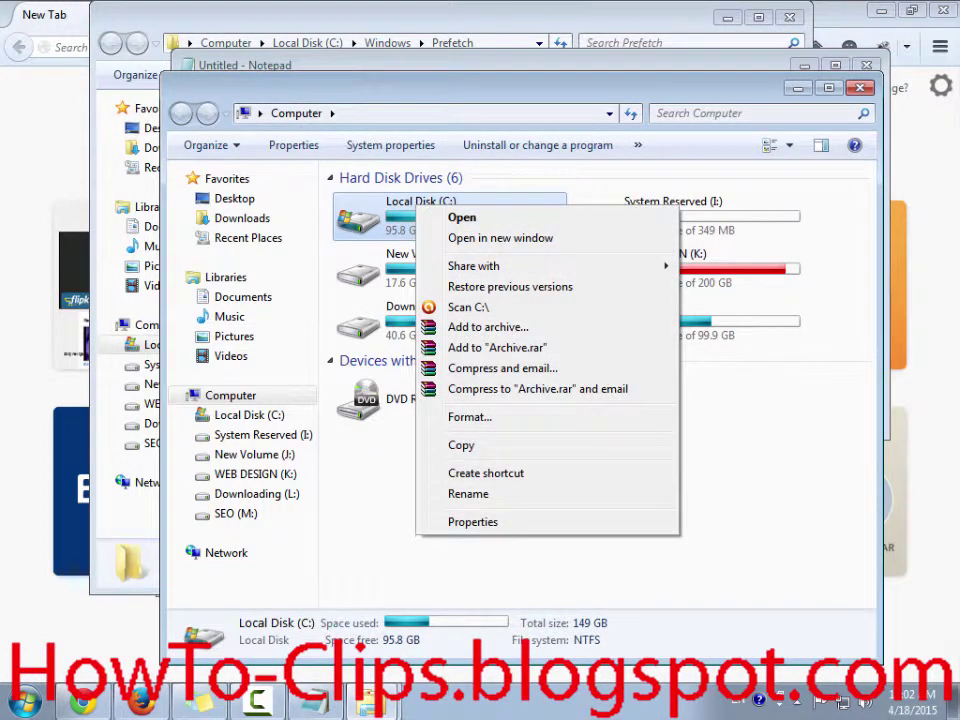
key("Escape")
key("alt+Tab")
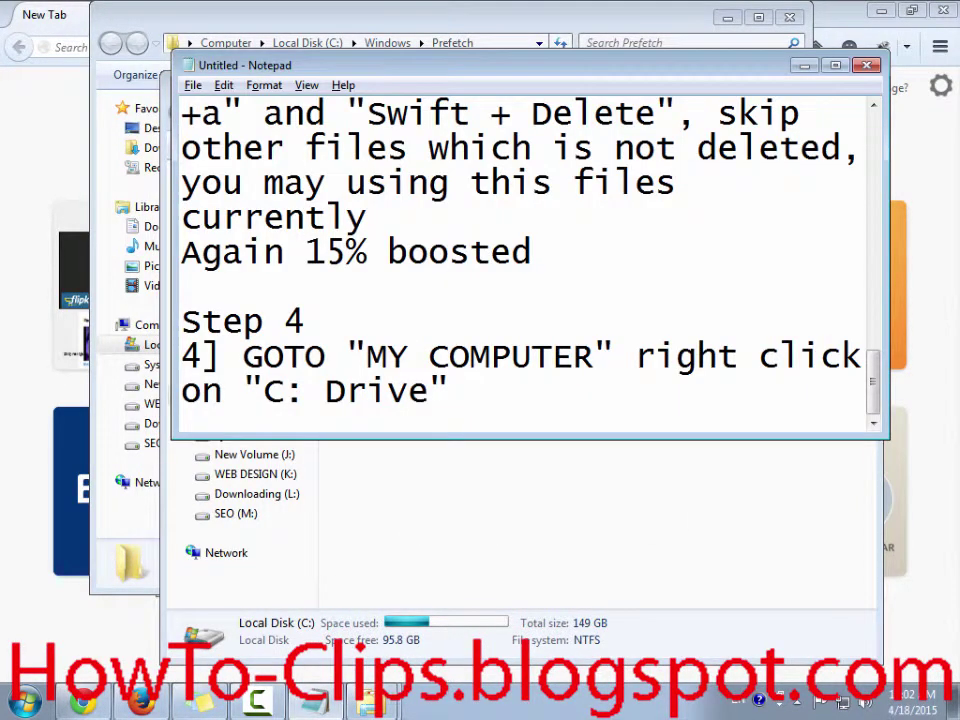
- Add the text: and GOTO "properties" after "C: Drive", with properties in lowercase and in quotation marks
type("and GOTO")
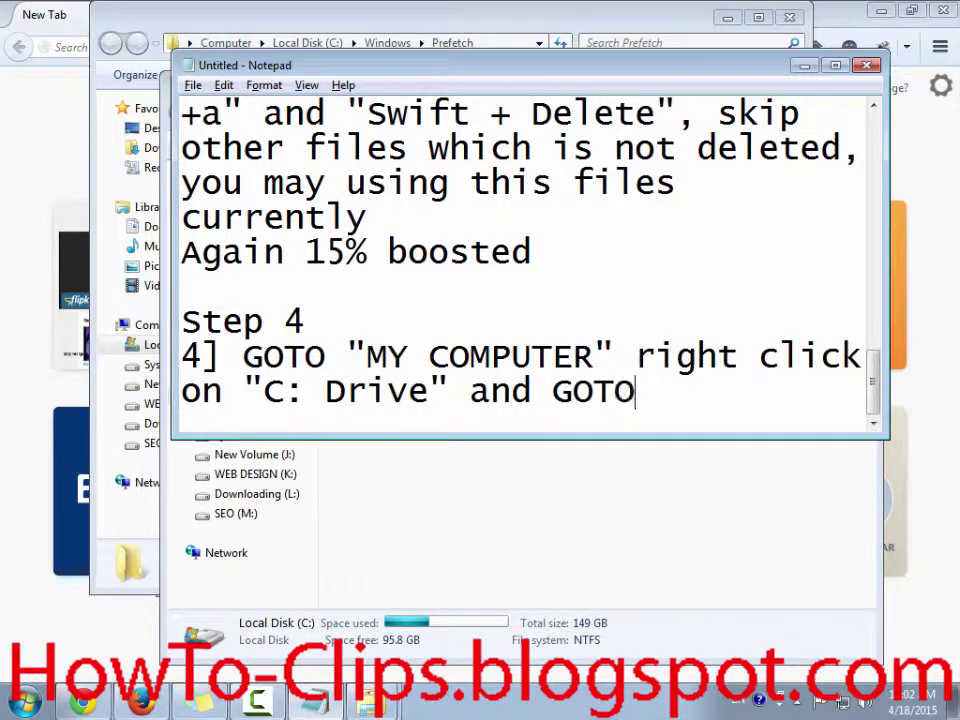
type(" Properties")
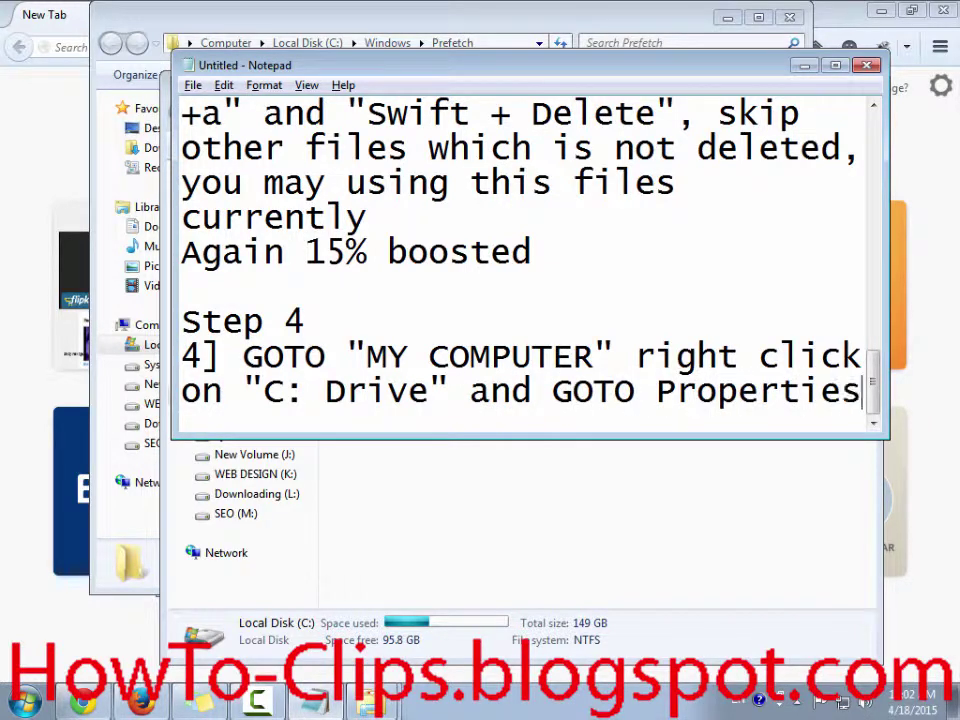
key("ctrl+Left")
key("shift+Right")
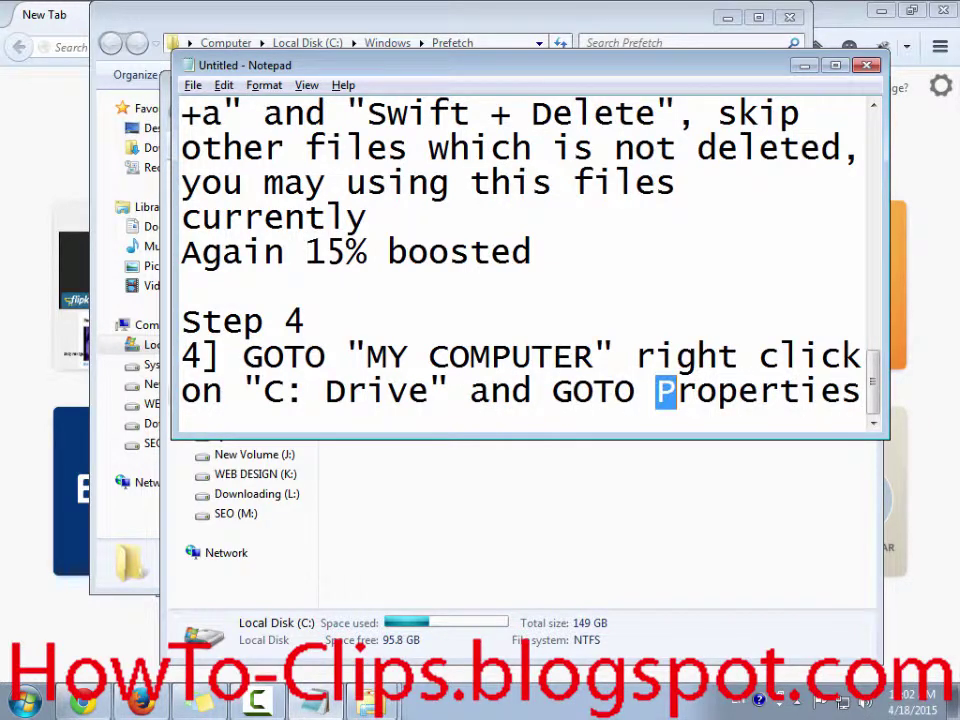
type("p")
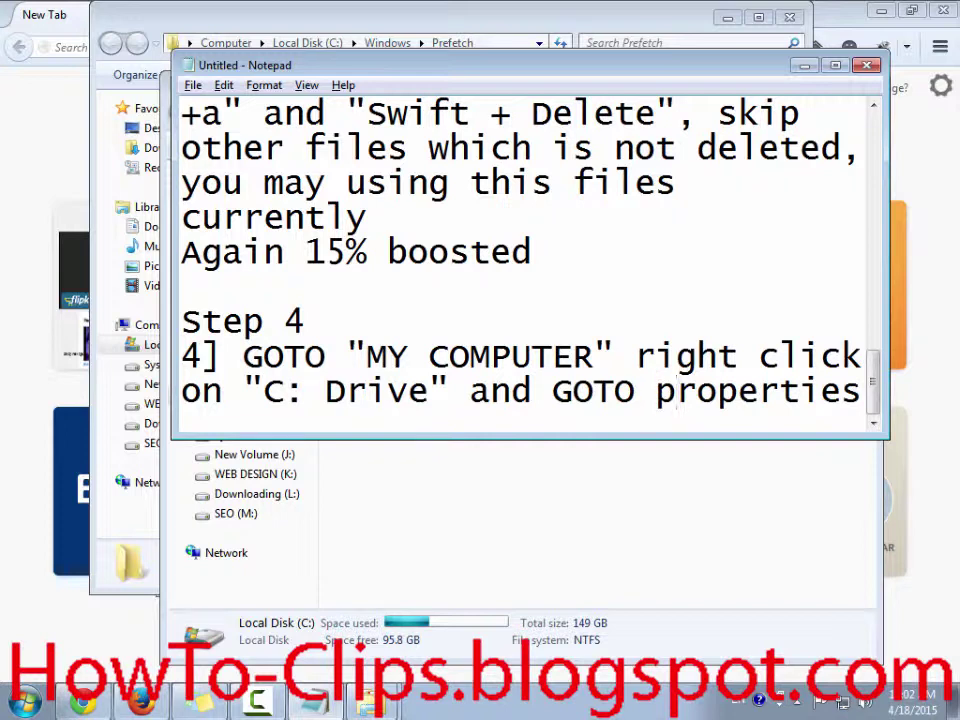
key("Left")
type("\"")
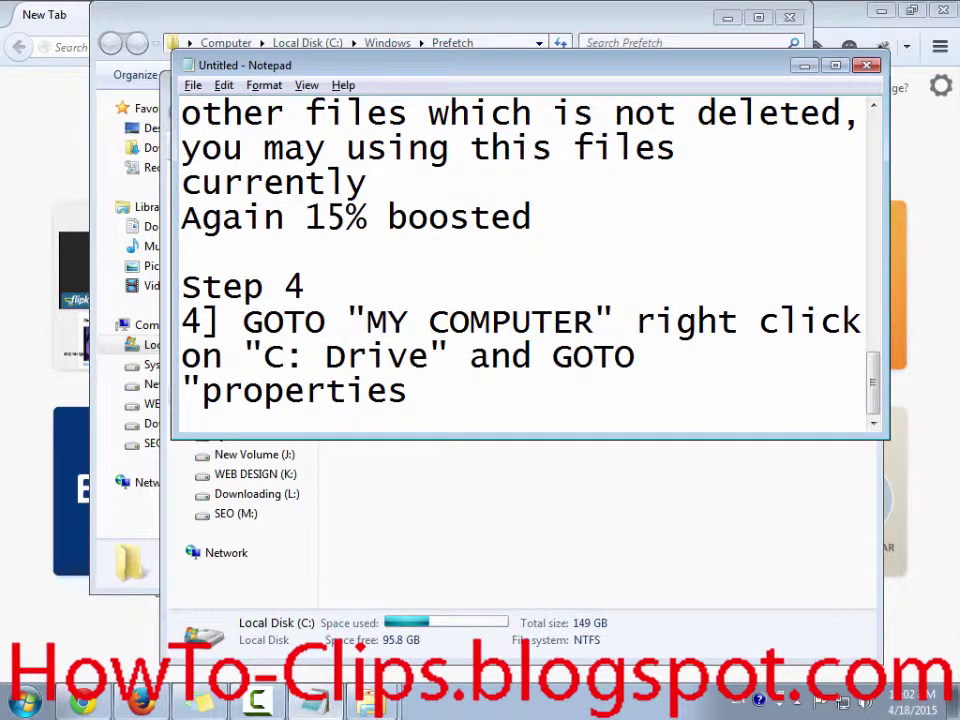
key("End")
type("\"")
- Open the properties of Local Disk (C:) from the Computer window, and return to the Notepad note
key("super+e")
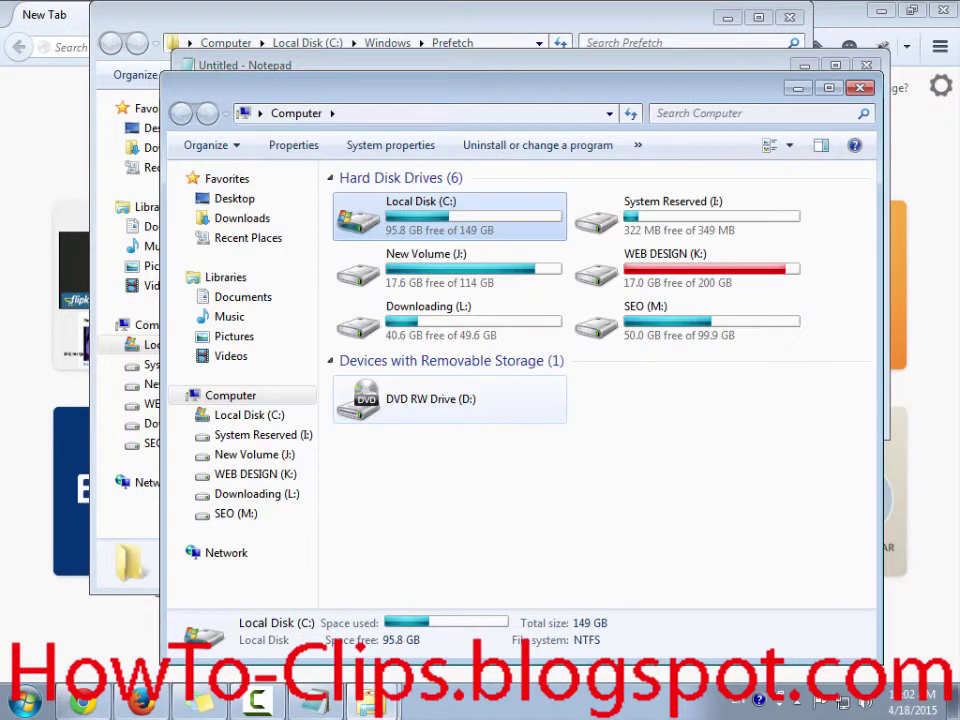
key("shift+F10")
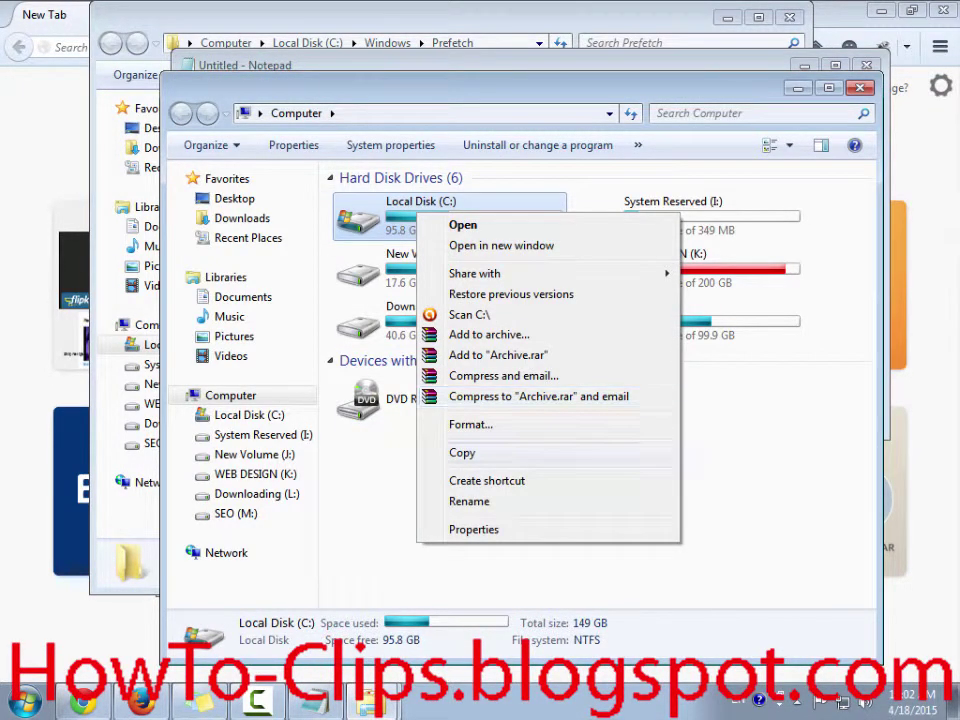
key("Down")
key("Down")
key("Down")
key("Return")
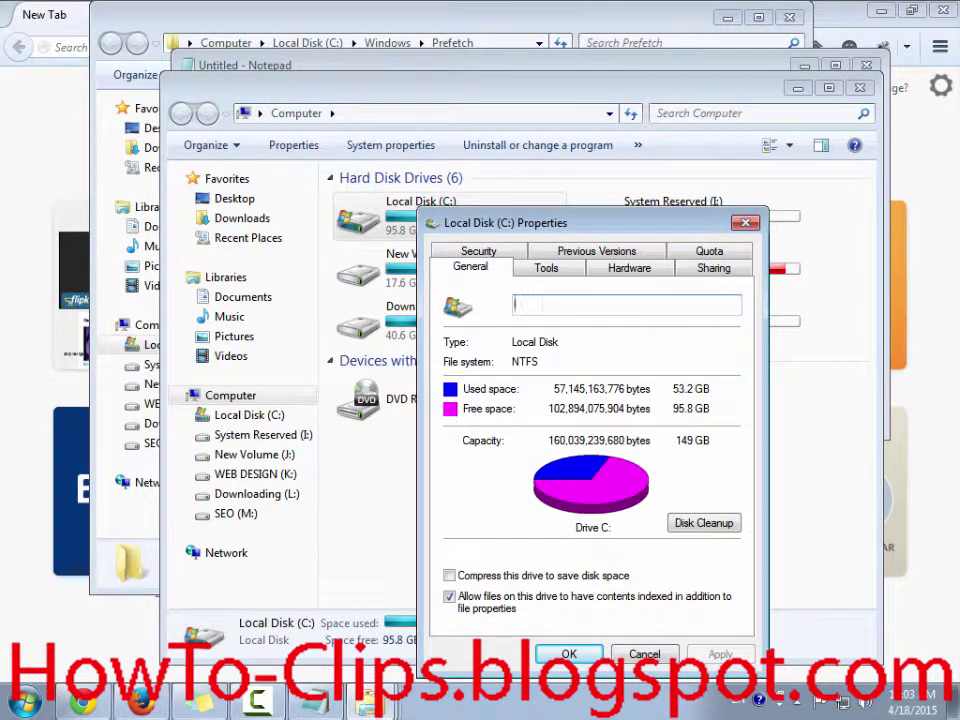
key("Tab")
key("alt+Tab")
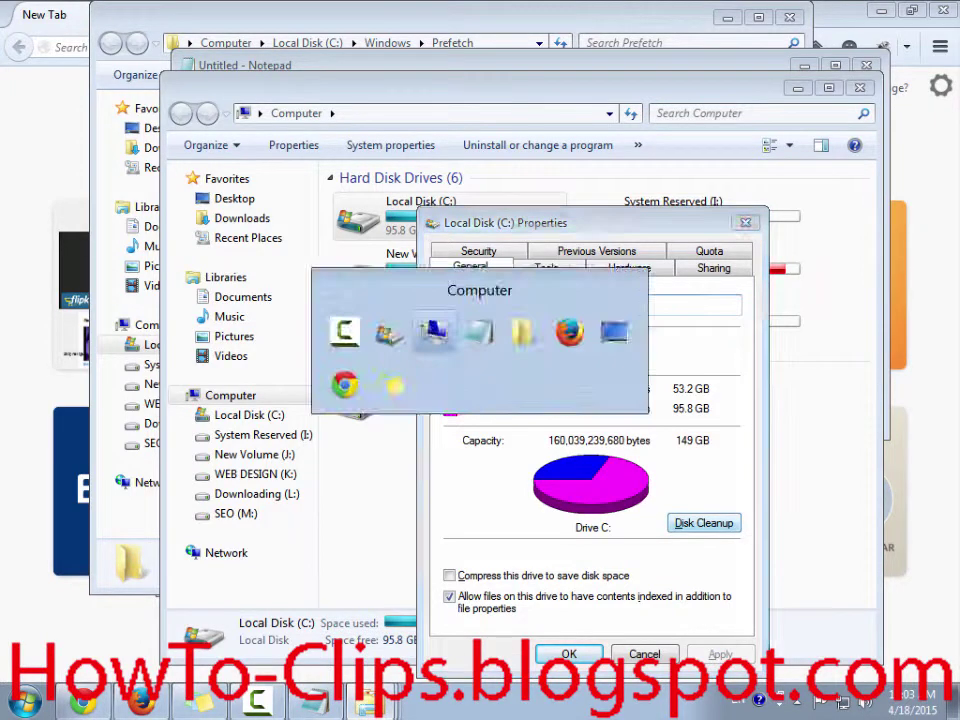
key("alt+Tab")
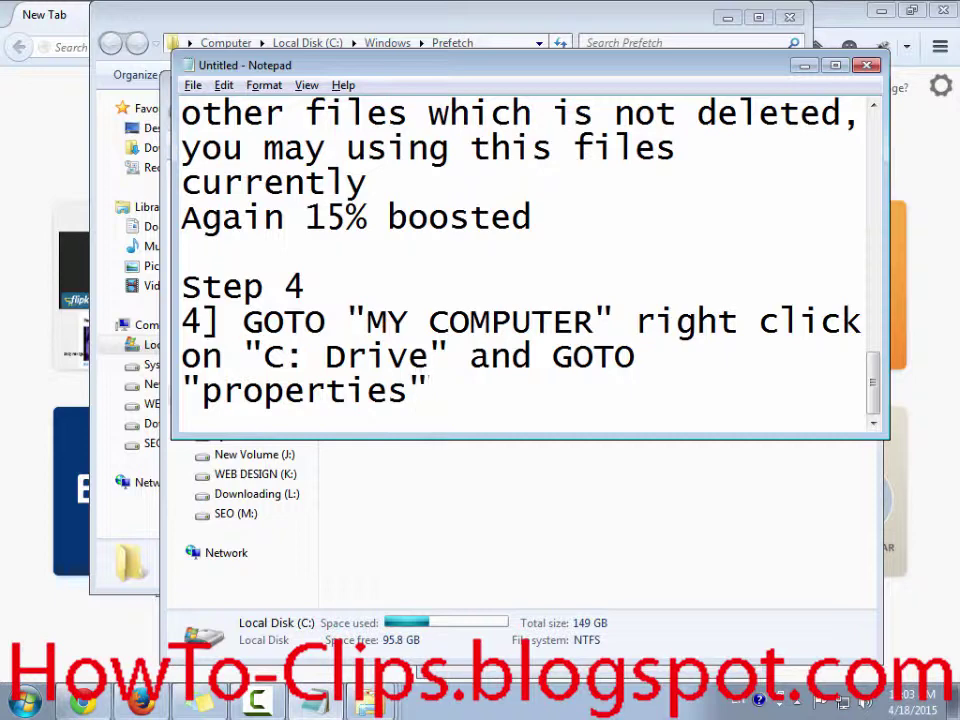
- Extend the fourth item with: , you will see "Disk cleanup" button, checking the name in the Local Disk (C:) Properties dialog
type(", you wil")
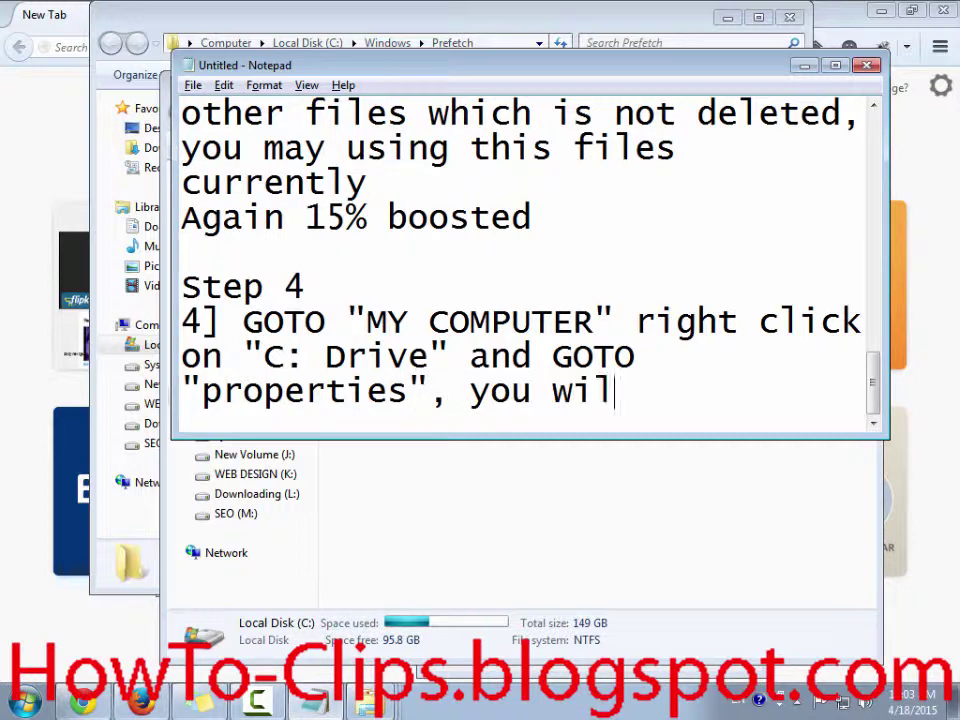
type("l see ")
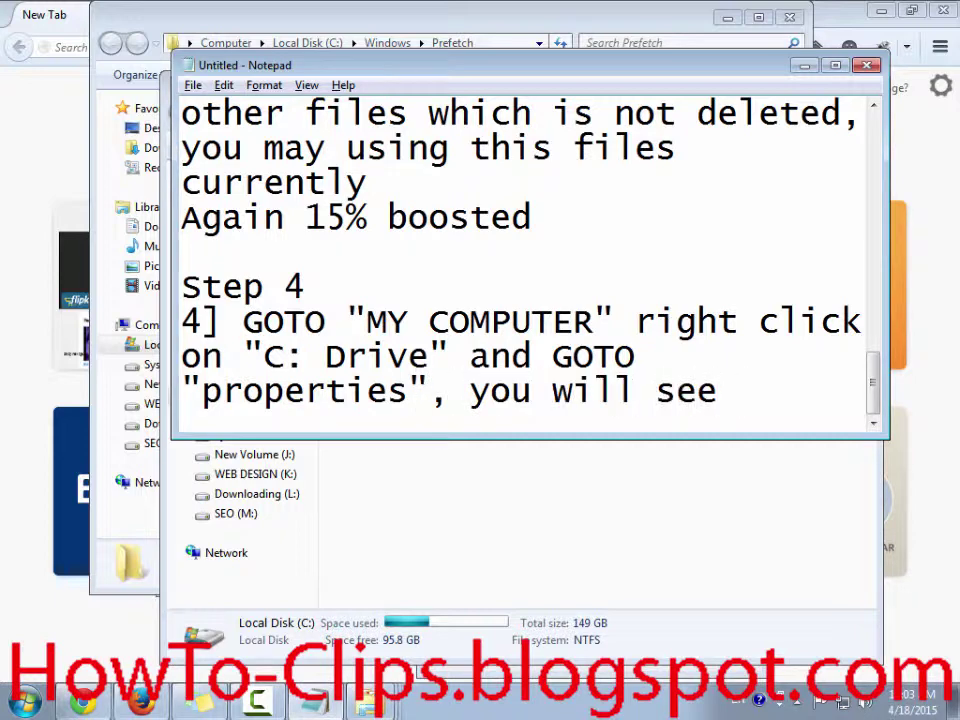
type("\"Di")
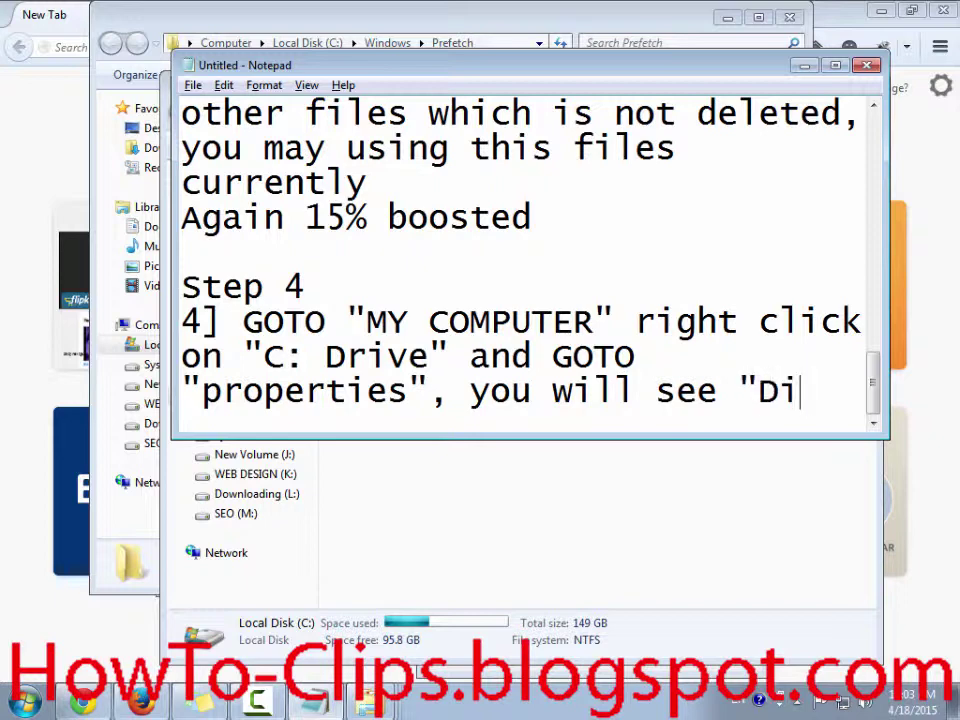
type("sk clee")
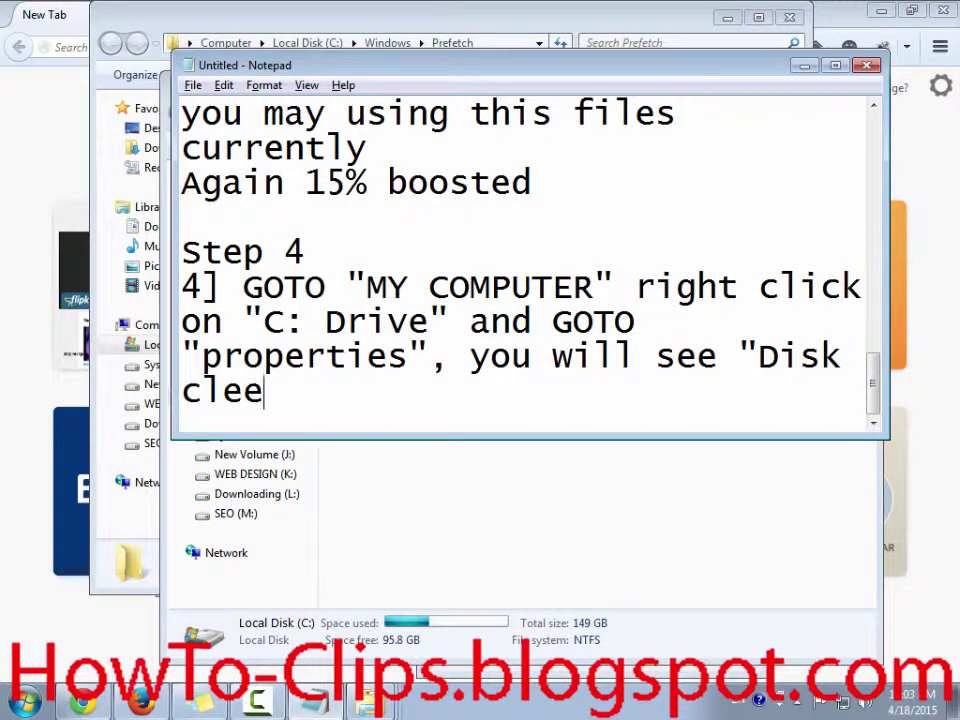
key("alt+Tab")
key("alt+Tab")
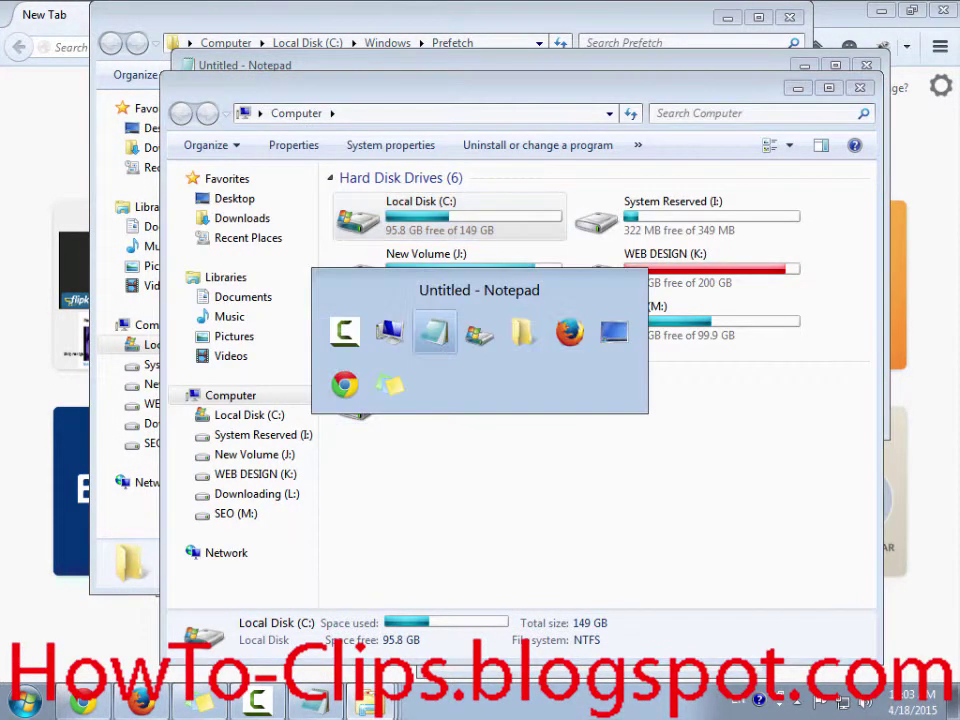
key("alt+Return")
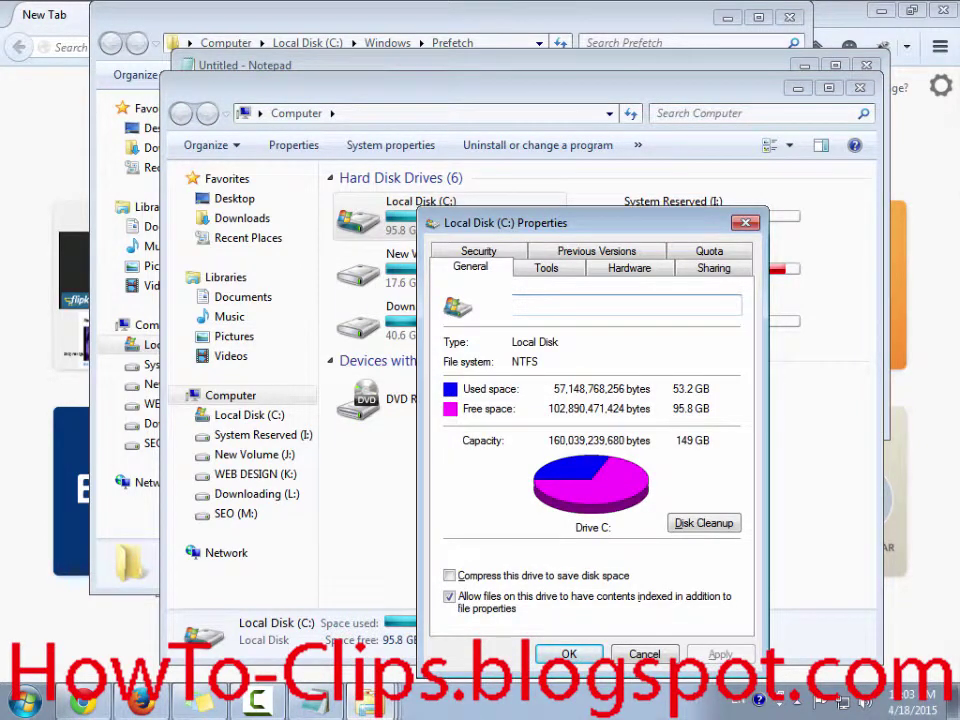
key("alt+Tab")
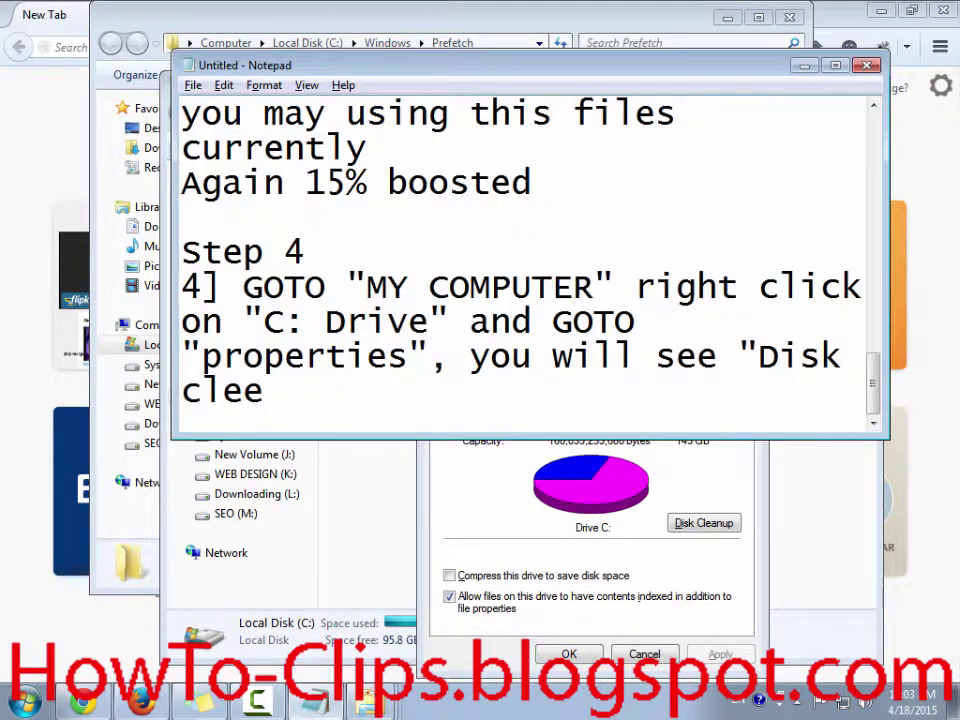
key("BackSpace")
type("anup")
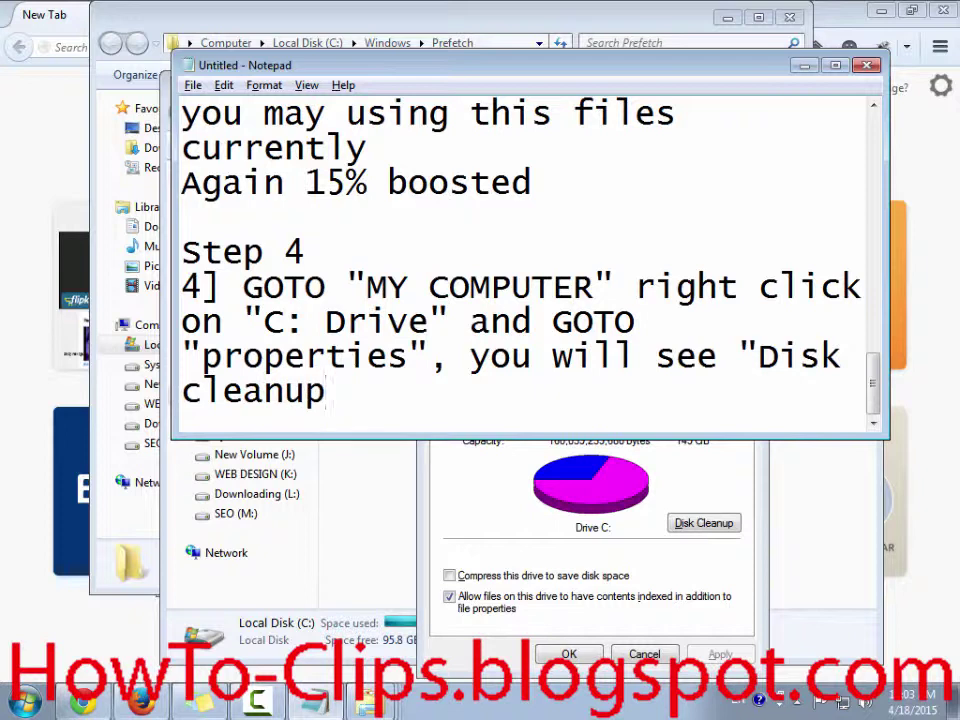
type("\" but")
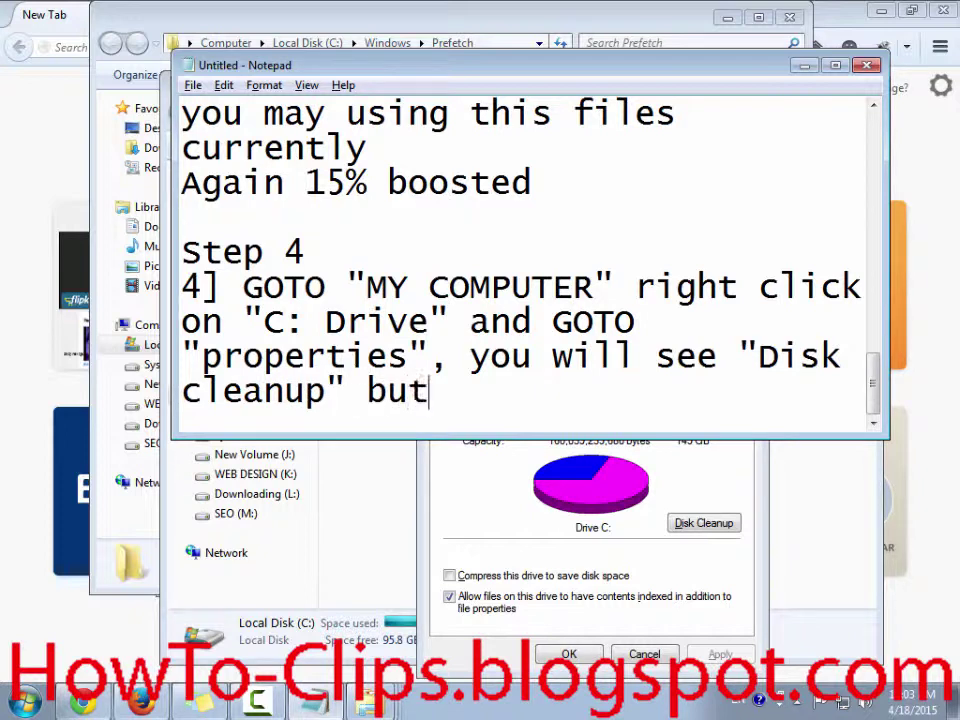
type("ton")
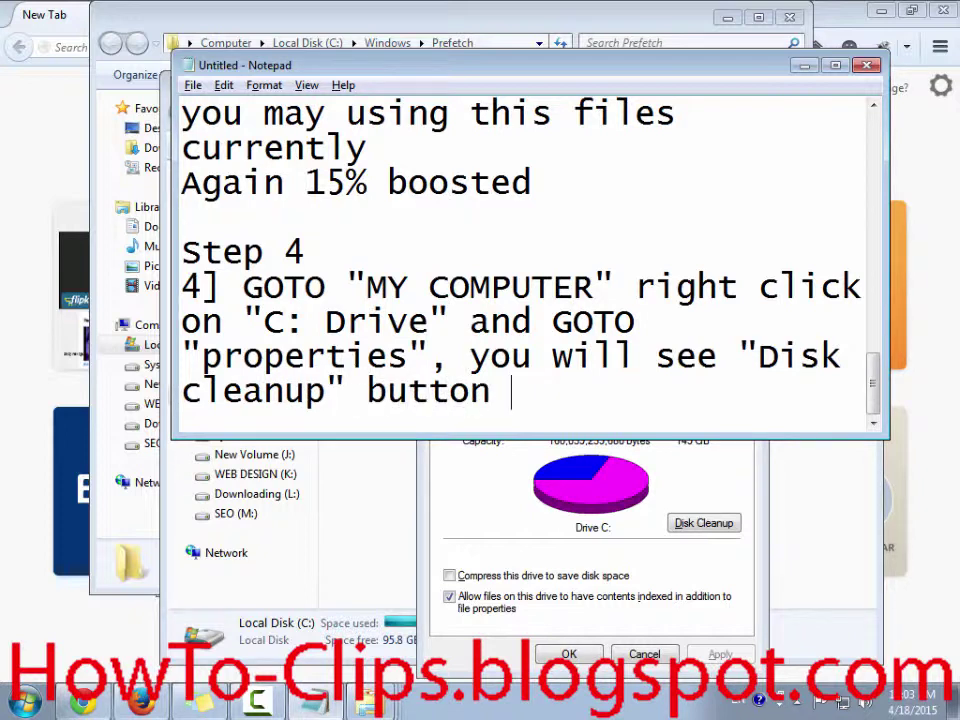
- Reopen the properties of Local Disk (C:) from the Computer window and start Disk Cleanup
left_click(449, 596)
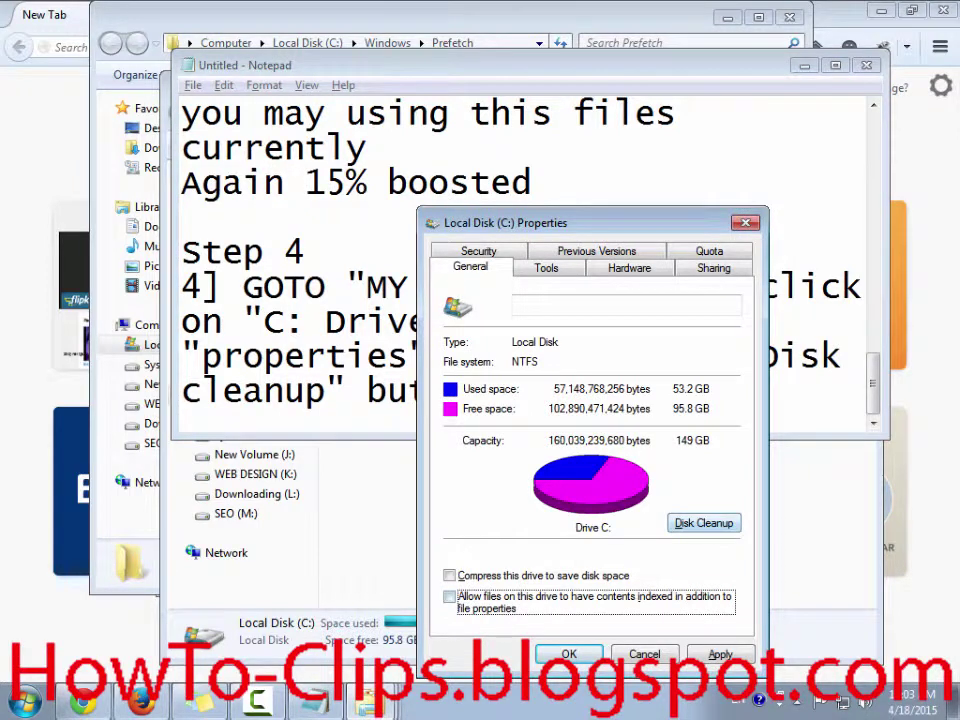
key("alt+Tab")
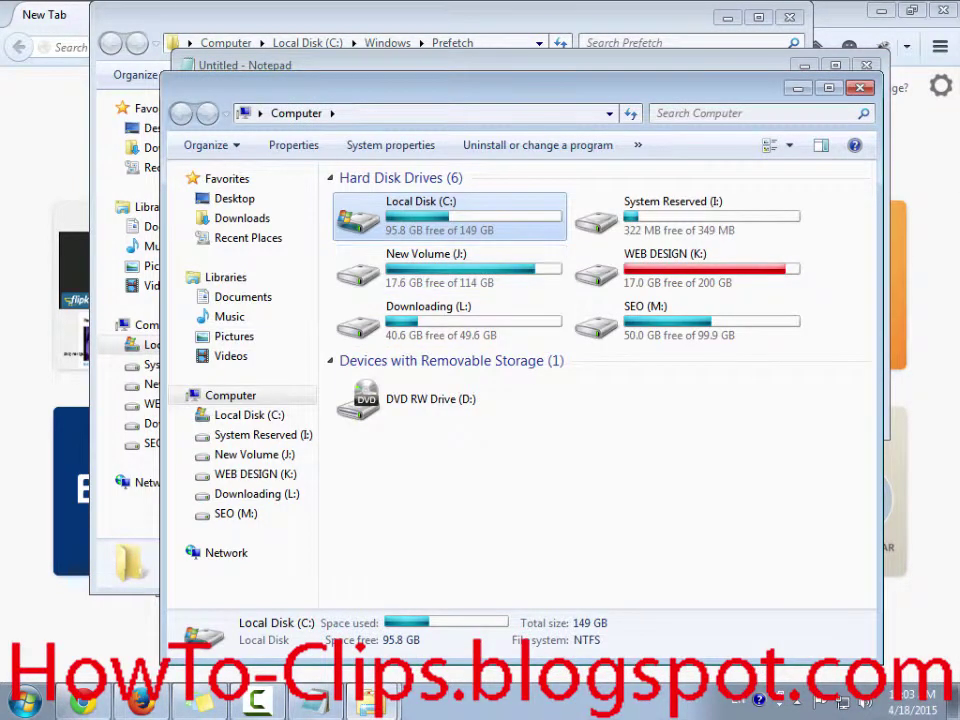
right_click(464, 214)
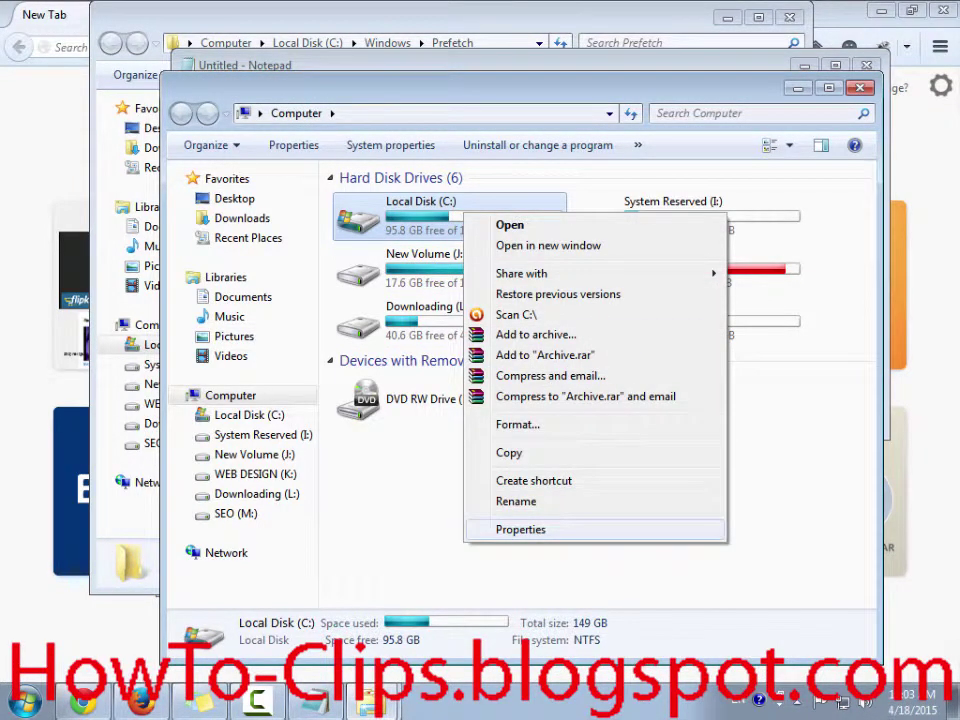
left_click(520, 529)
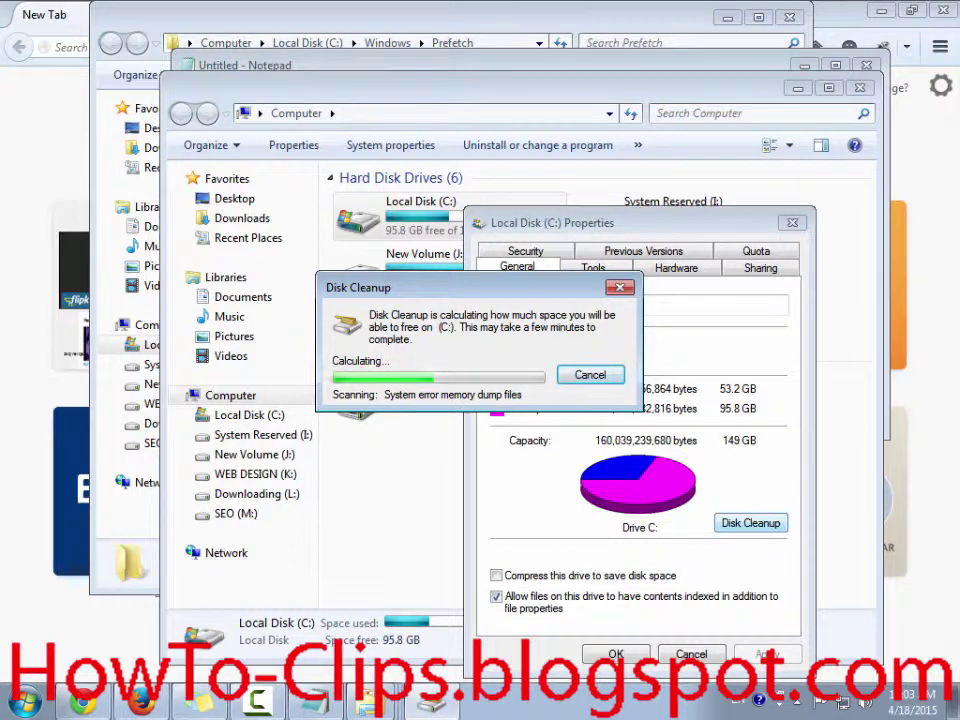
- Return to the Notepad note and add the text: press the button, after "Disk cleanup" button in the fourth item
key("alt+Tab")
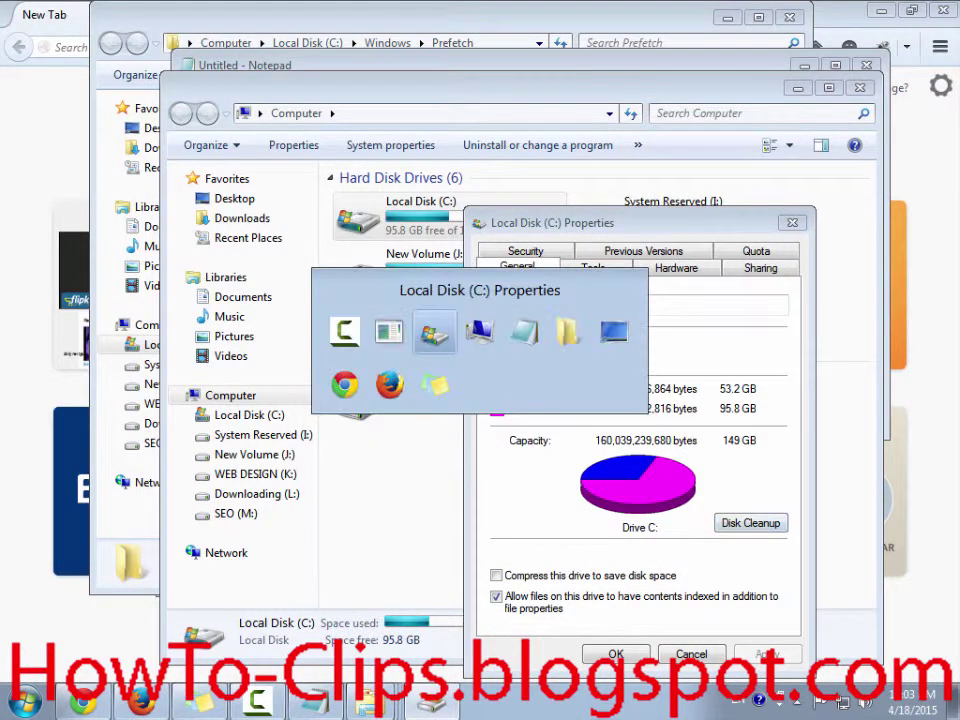
key("alt+Tab")
key("alt+Tab")
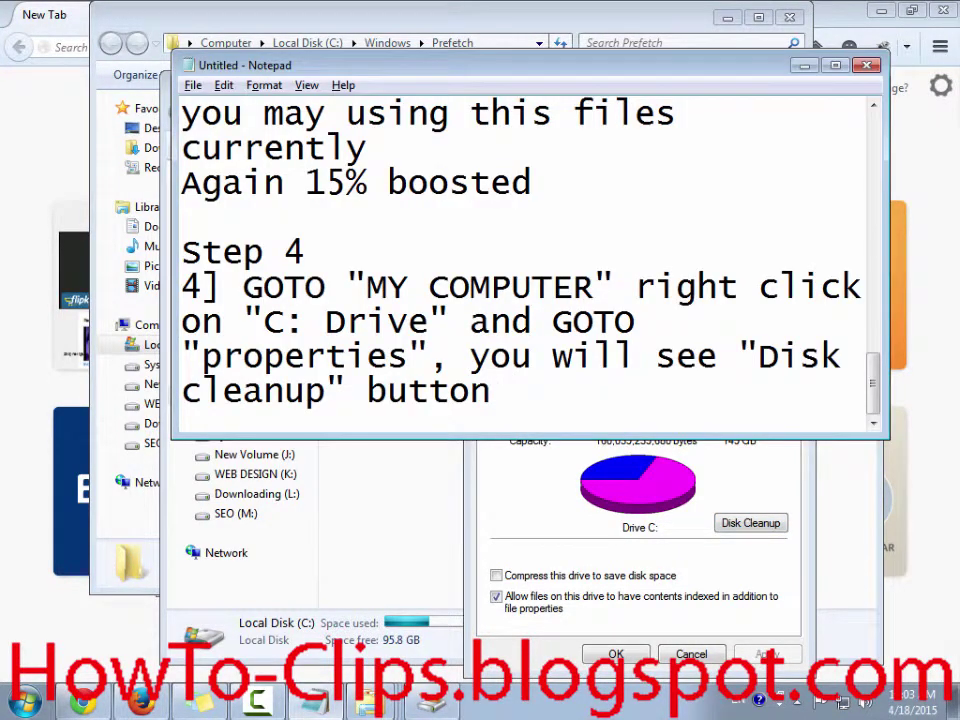
type("pres")
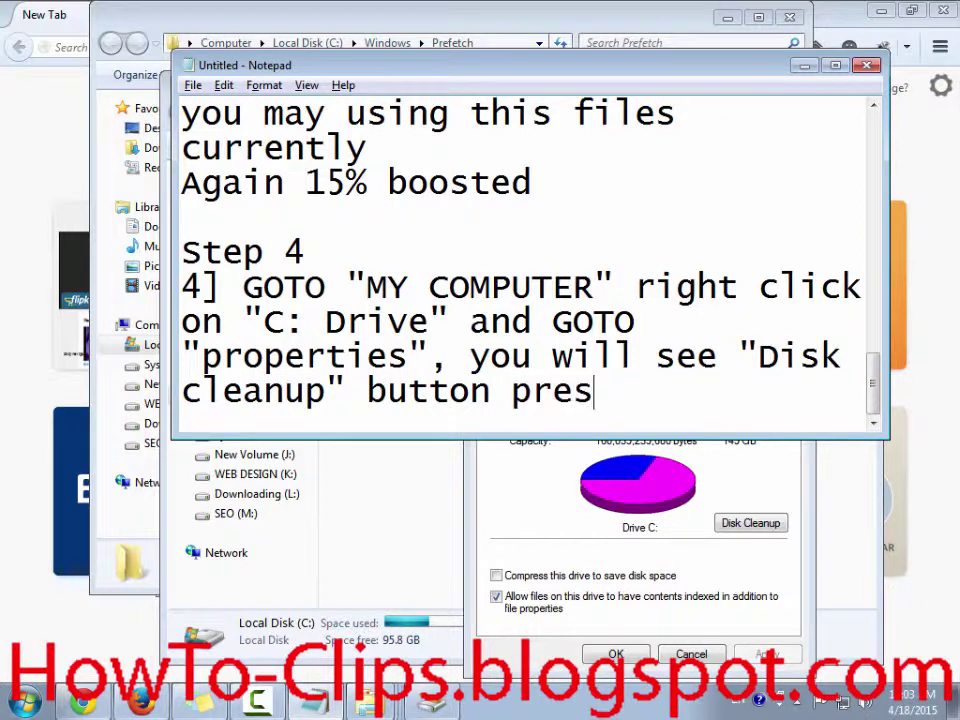
type("s the button")
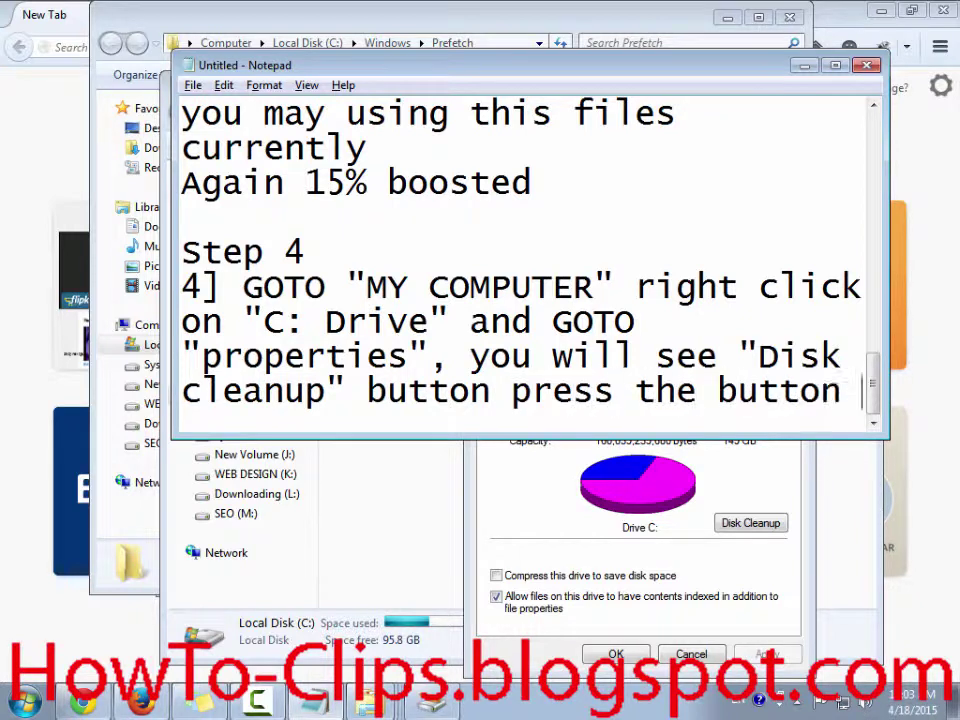
- Switch from the note to the Local Disk (C:) Properties dialog, close it and return to the Computer window
key("alt+Tab")
key("Escape")
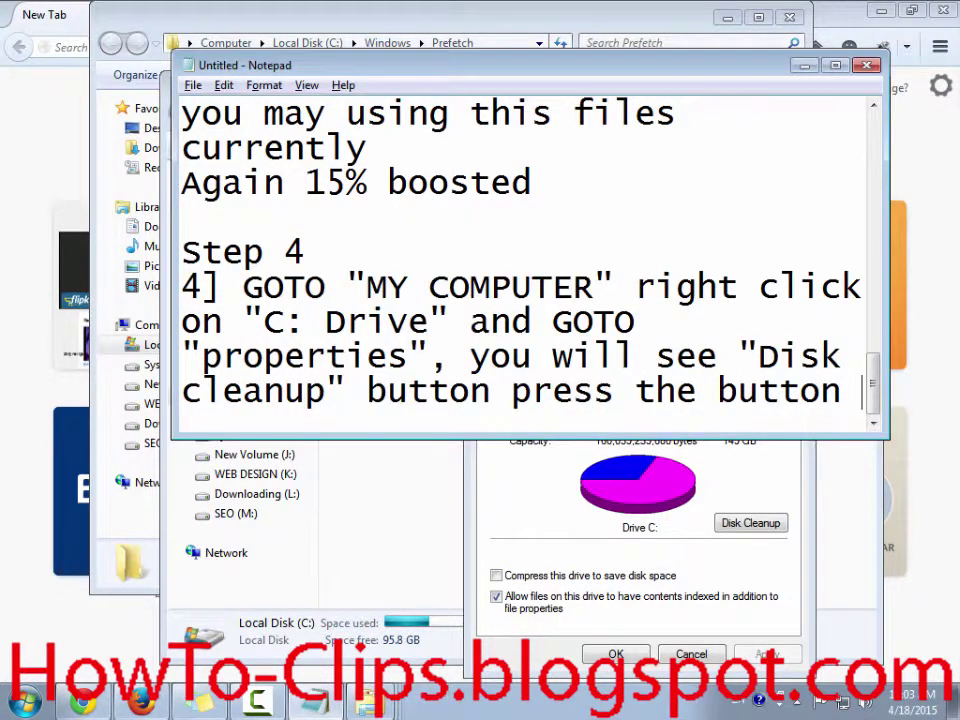
key("alt+Tab")
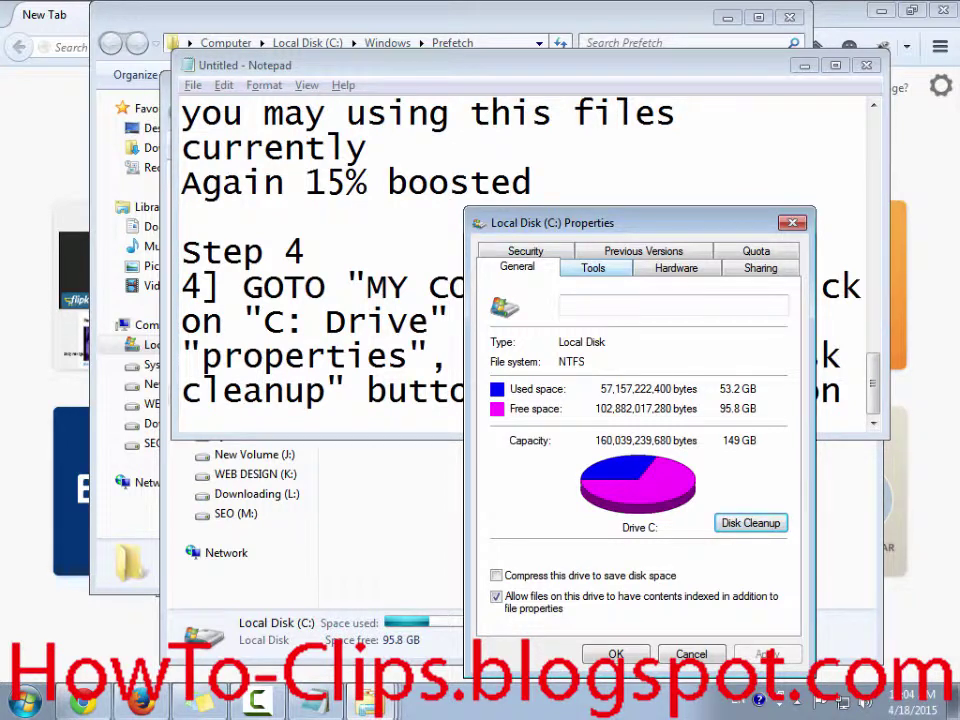
key("alt+Tab")
key("alt+Tab")
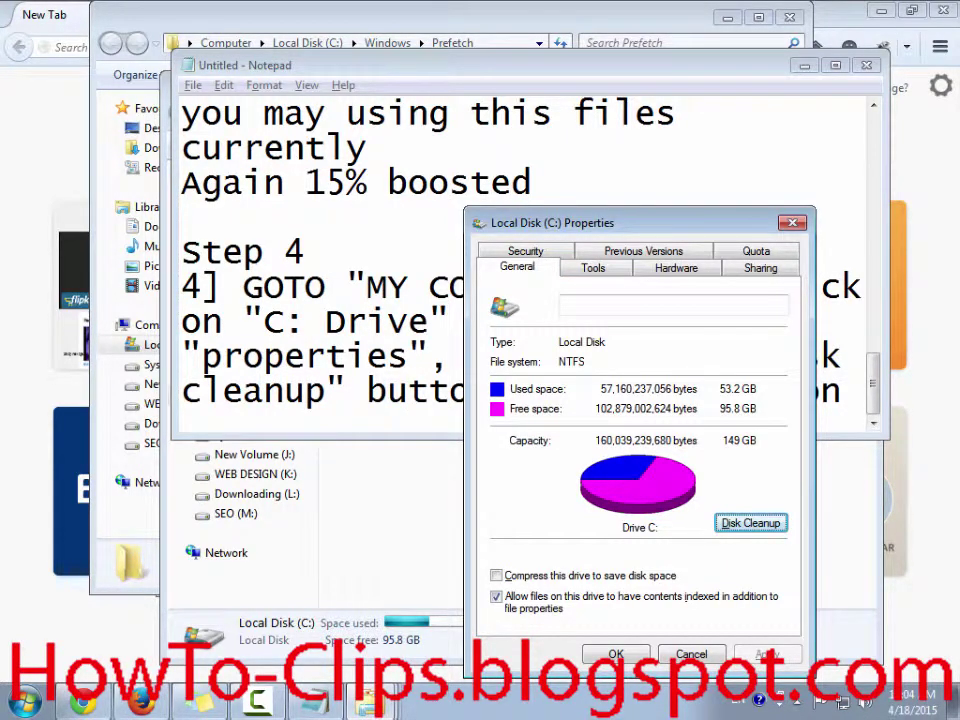
key("alt+Tab")
key("alt+Tab")
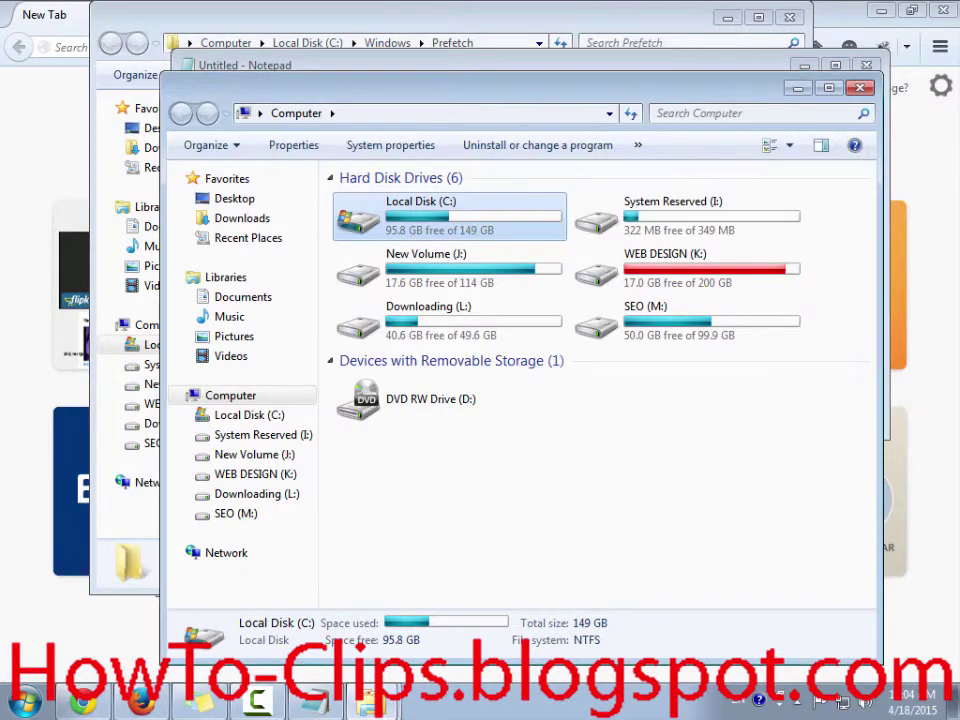
- Try Disk Cleanup from the properties of Local Disk (C:), close the dialog and stay in the Computer window
right_click(413, 231)
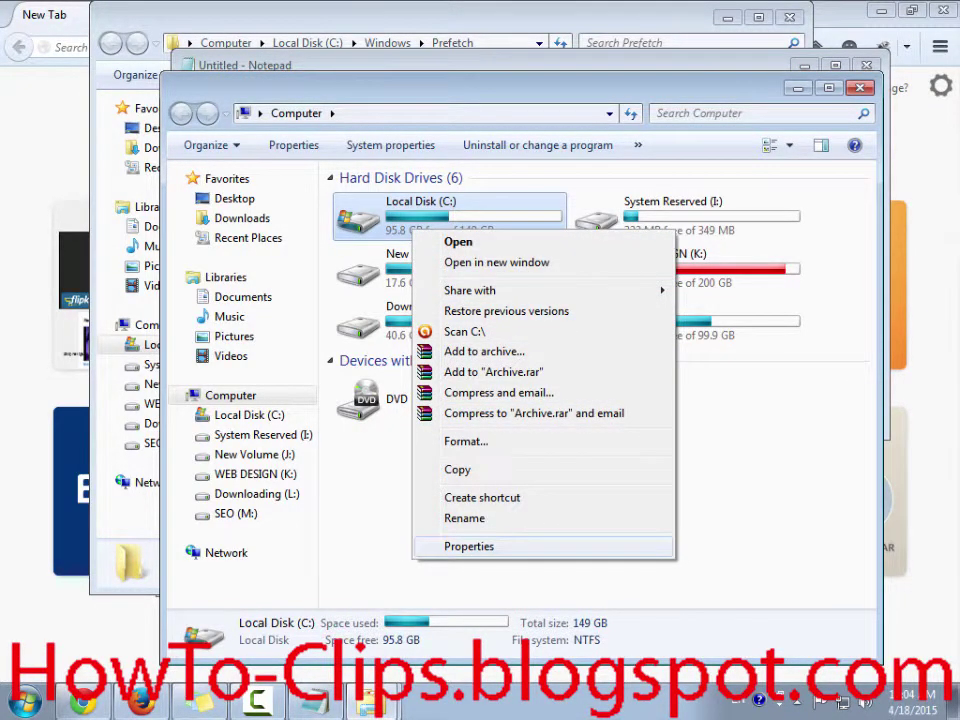
key("r")
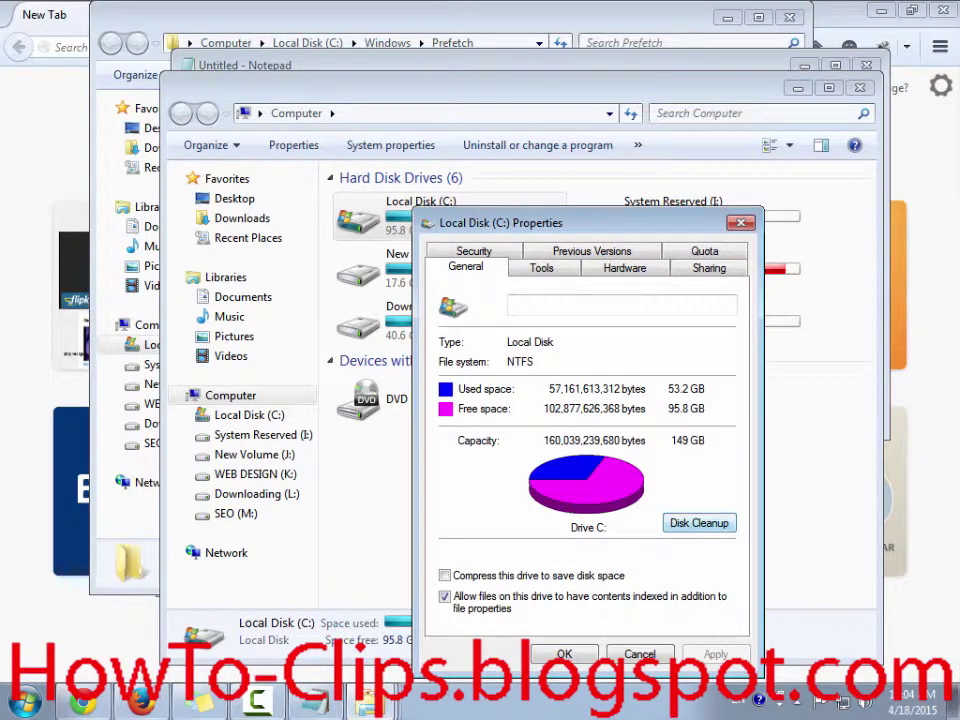
key("Escape")
key("alt+Tab")
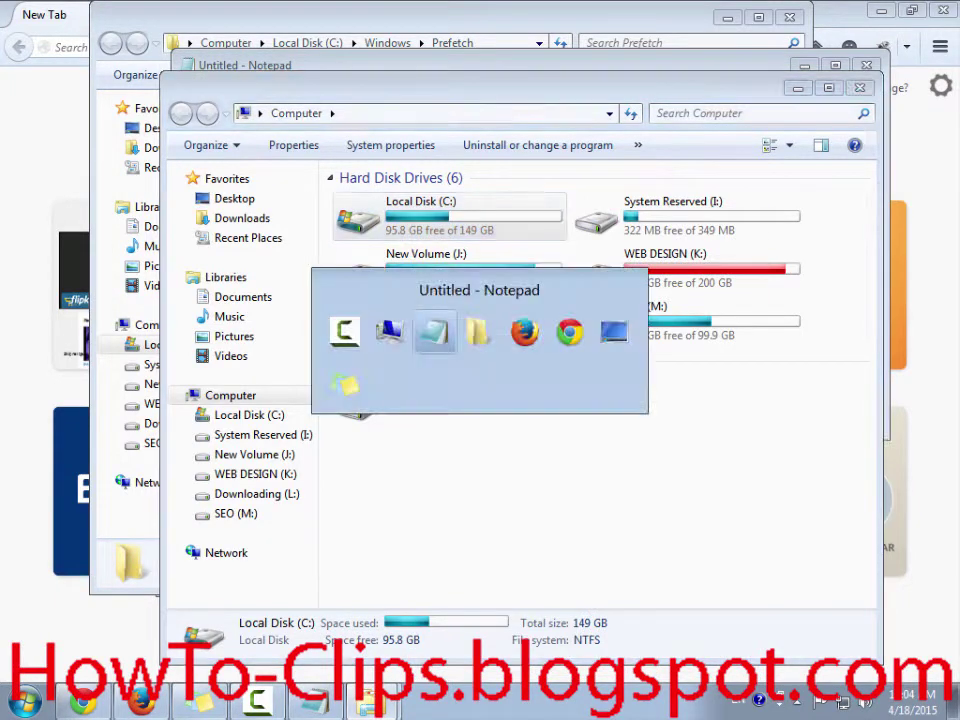
key("Escape")
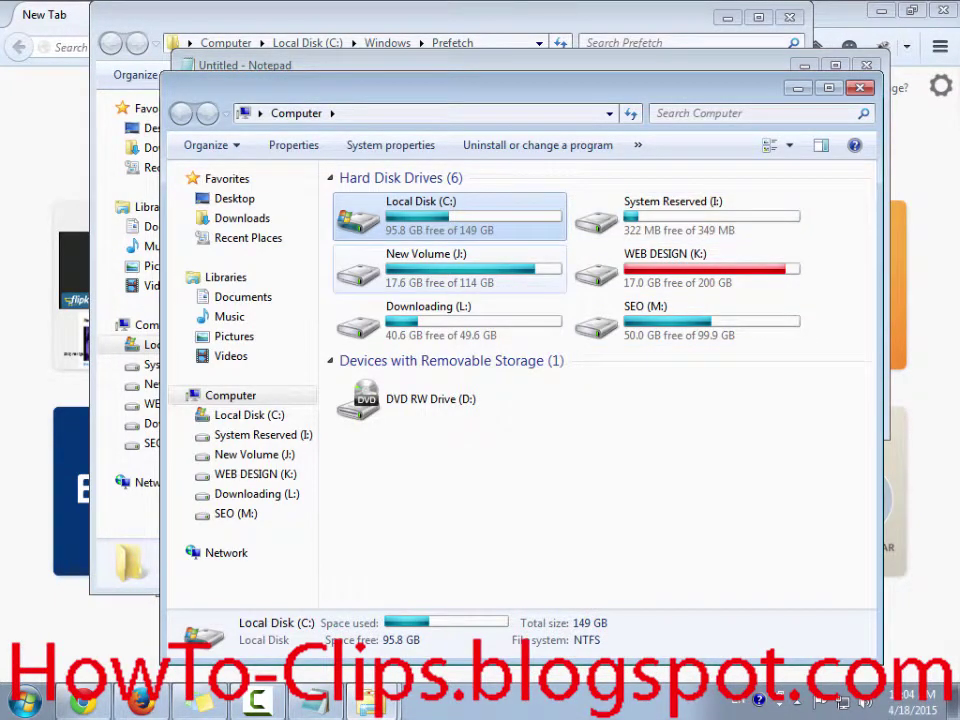
- Try Disk Cleanup from the properties of the WEB DESIGN (K:) and New Volume (J:) drives, closing each dialog
right_click(630, 256)
left_click(685, 589)
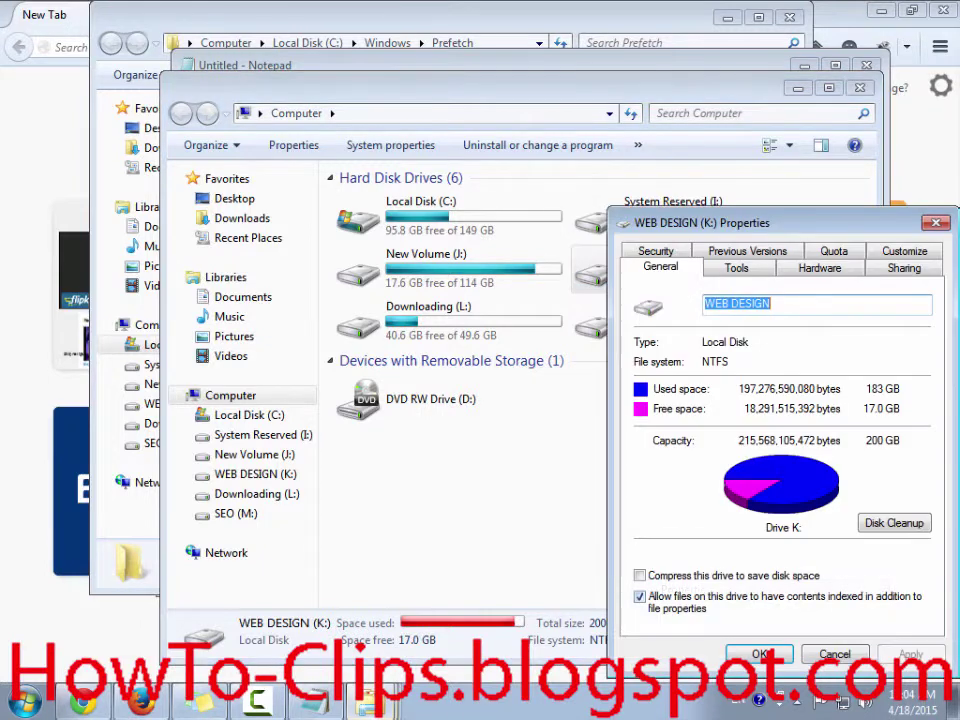
left_click(893, 522)
key("Escape")
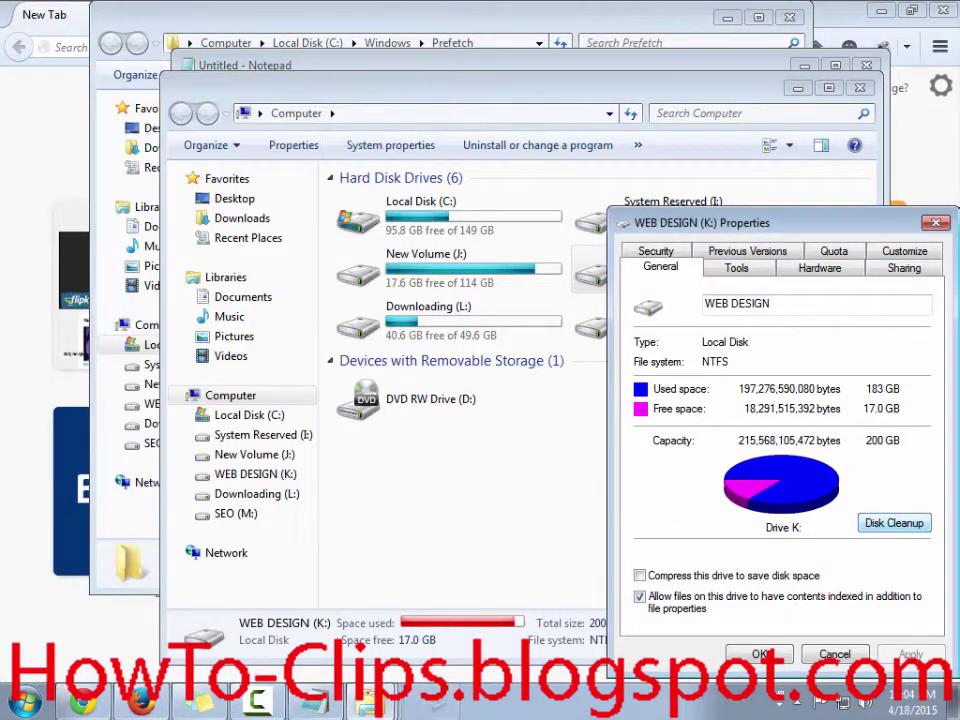
key("Escape")
right_click(452, 284)
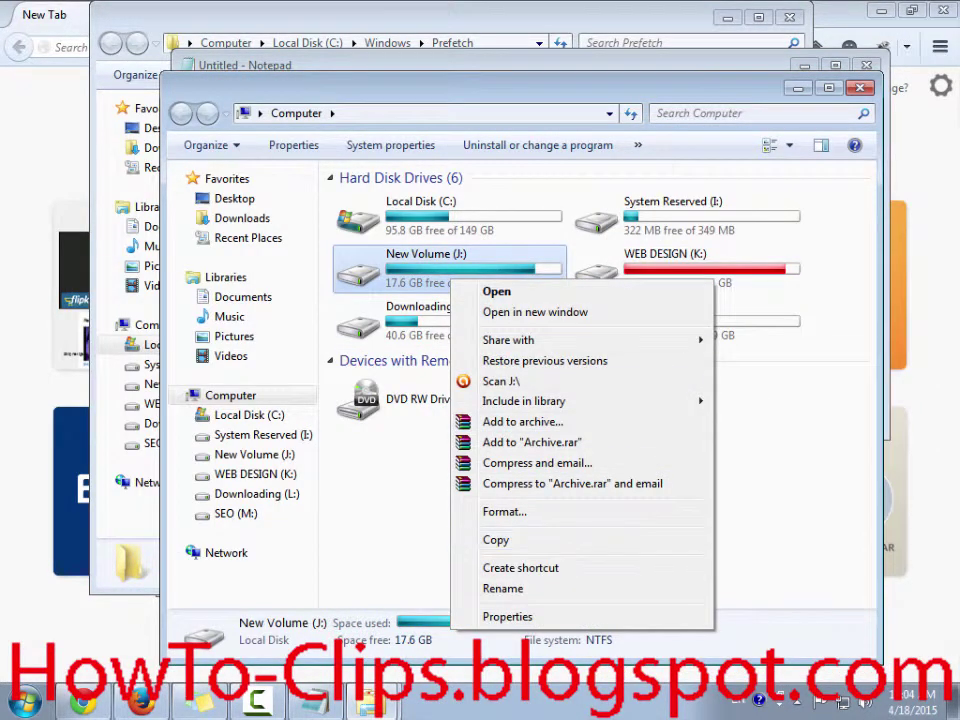
left_click(507, 616)
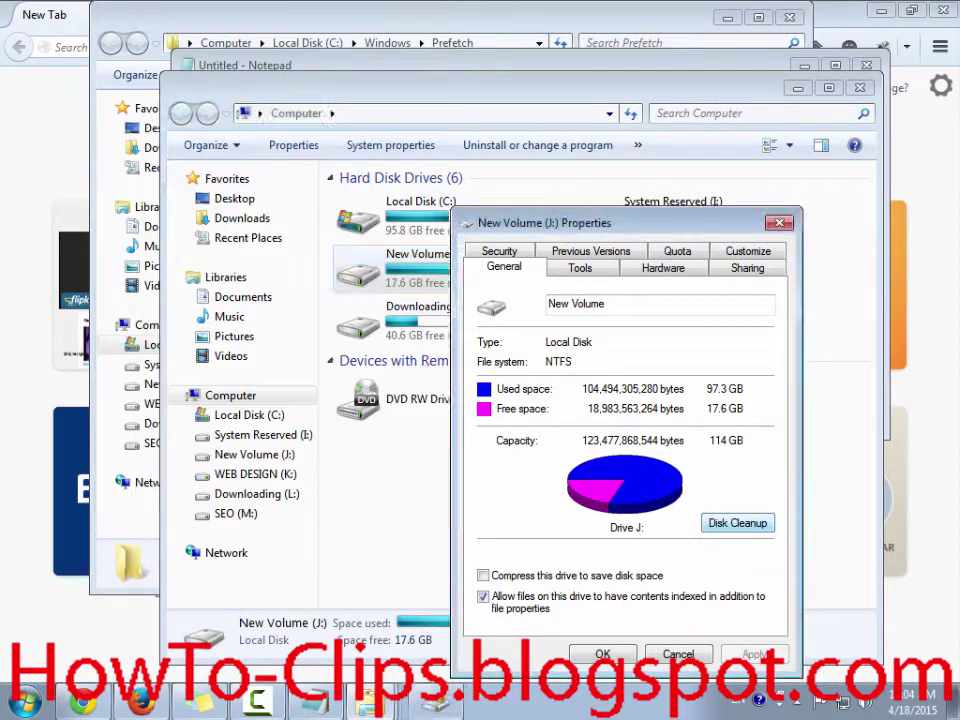
key("Escape")
- Run Disk Cleanup from the properties of Local Disk (C:) to list its deletable files
right_click(528, 215)
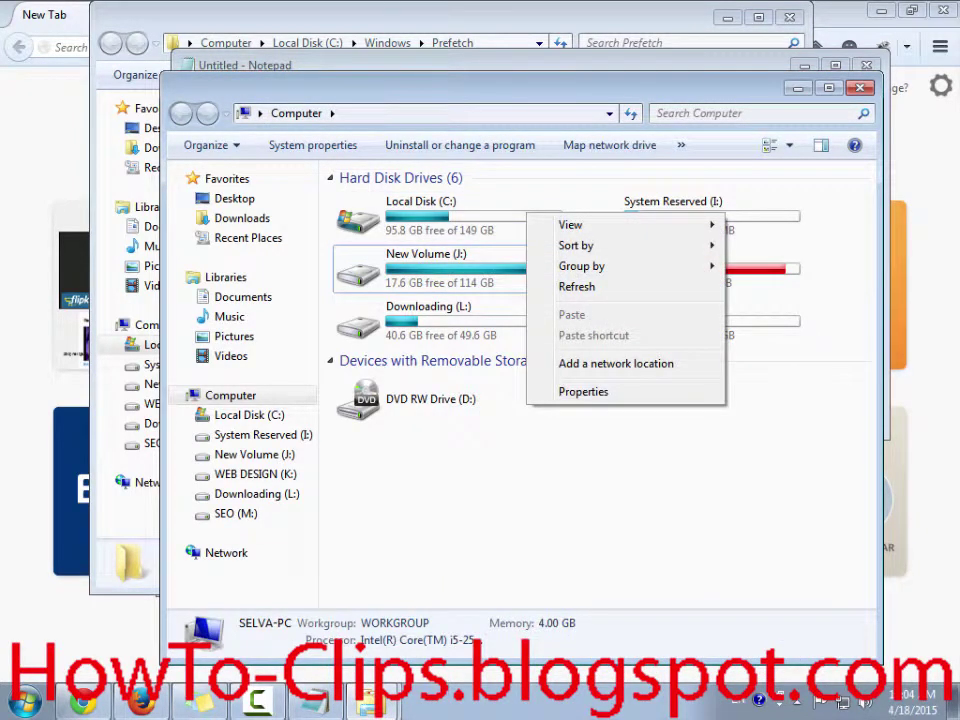
right_click(441, 219)
left_click(490, 541)
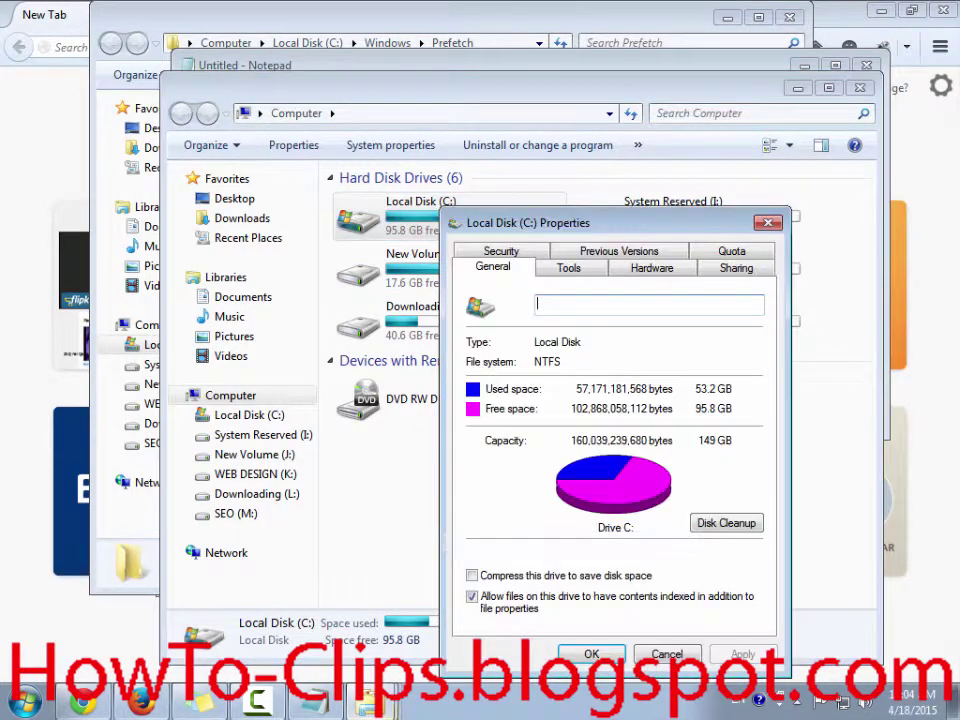
key("alt+d")
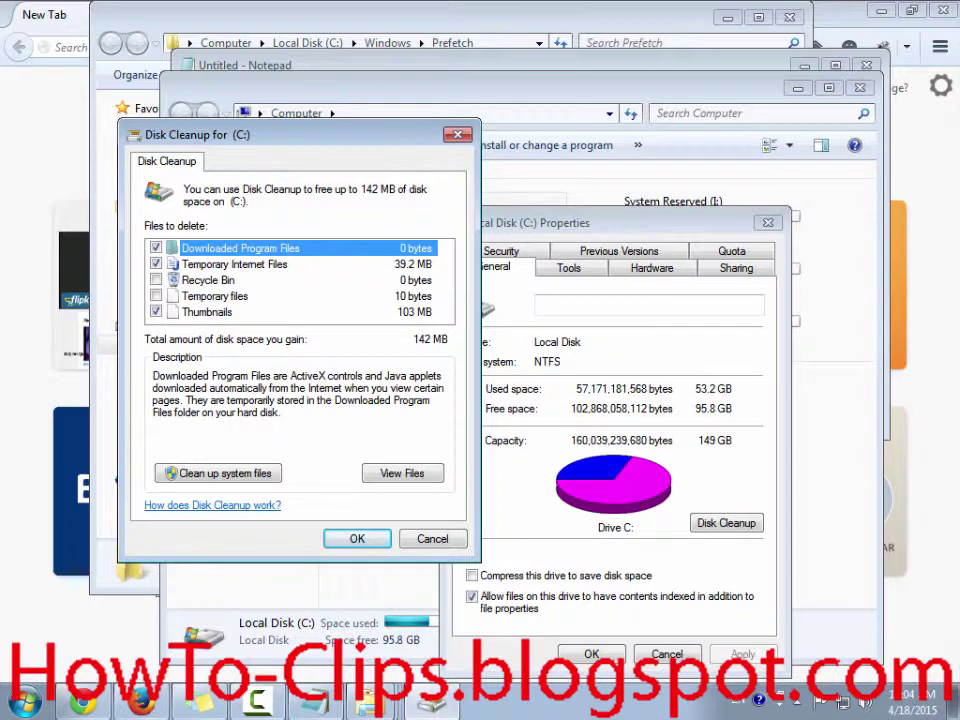
- Return to the Notepad note and start a new line after "press the button" in the fourth item
key("alt")
key("alt+Tab")
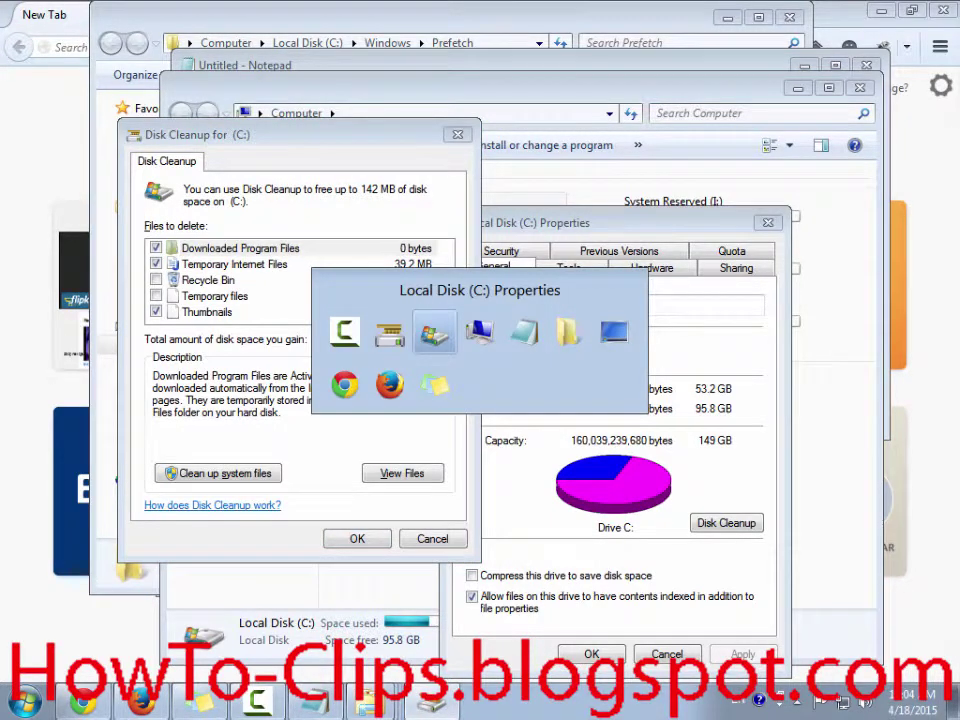
key("alt+Tab")
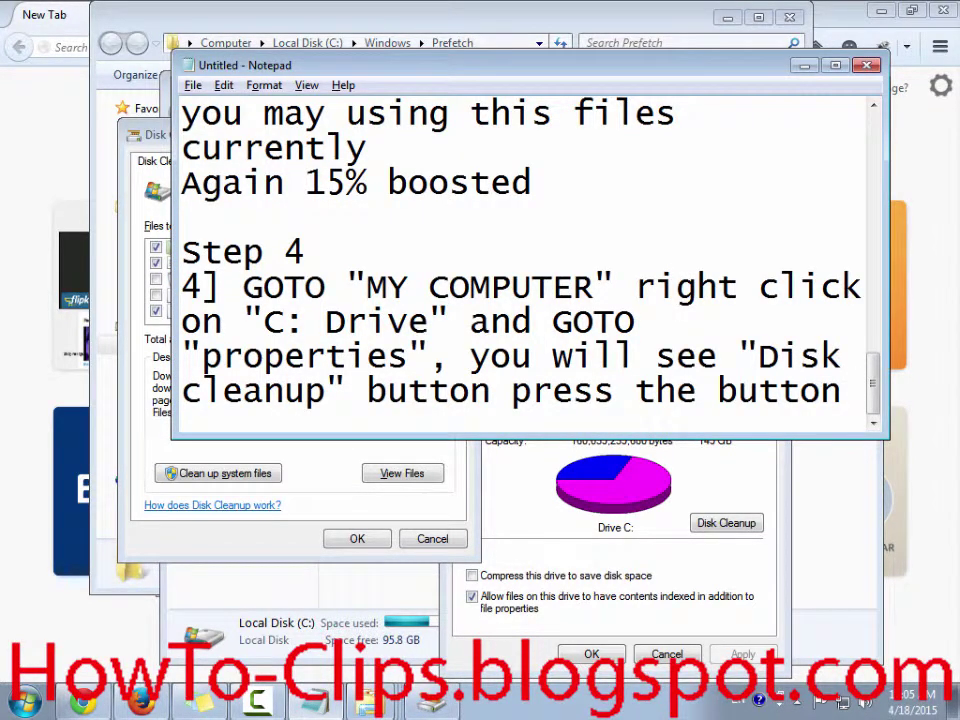
left_click_drag(243, 287, 799, 390)
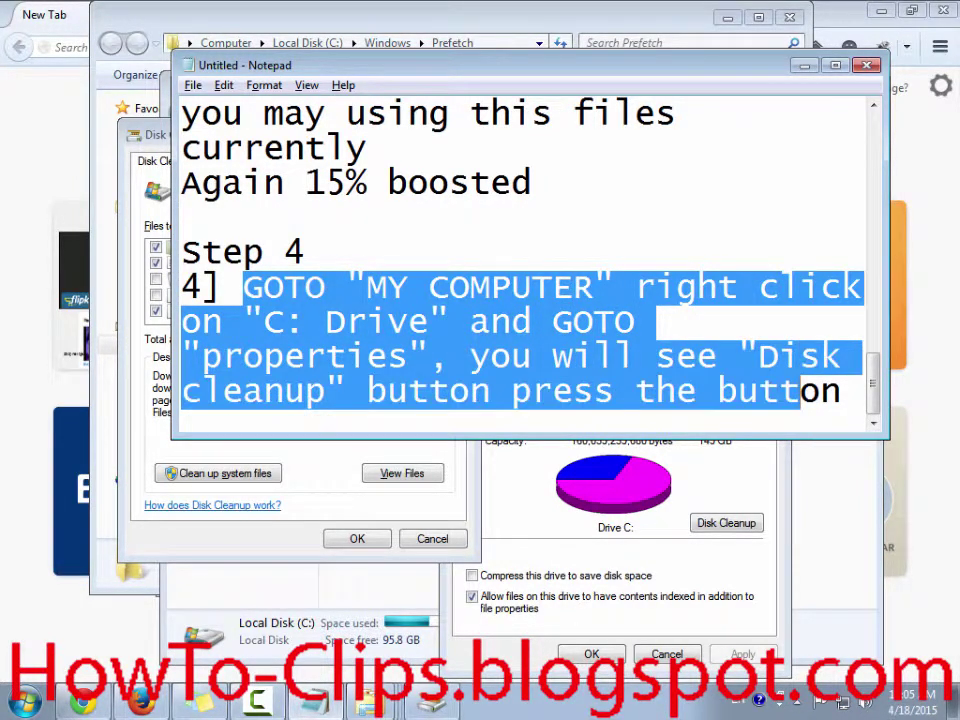
left_click(842, 390)
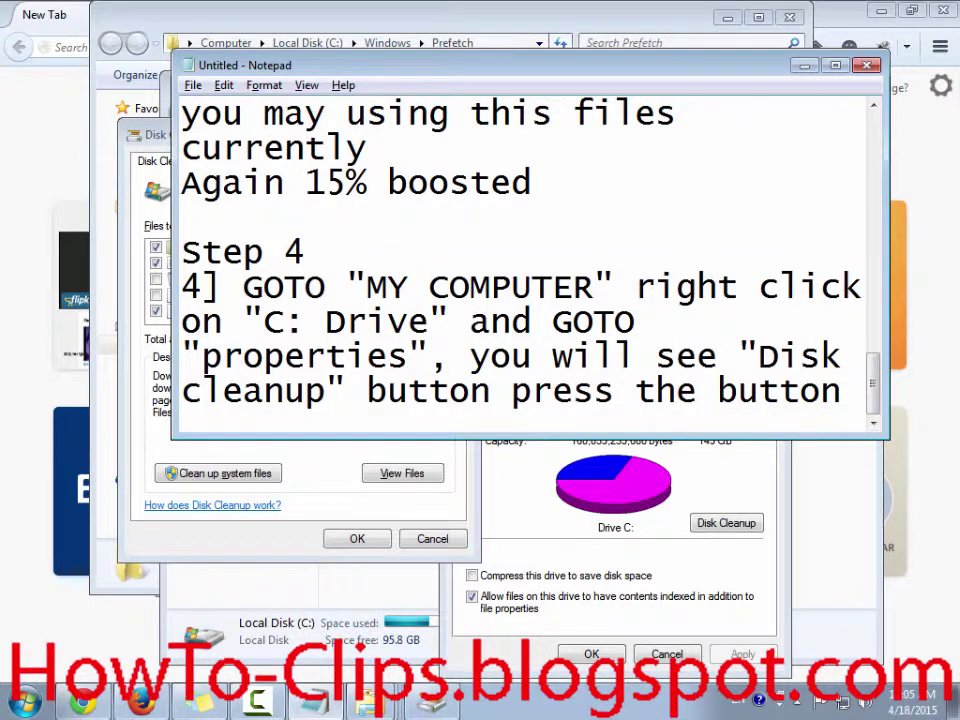
key("Return")
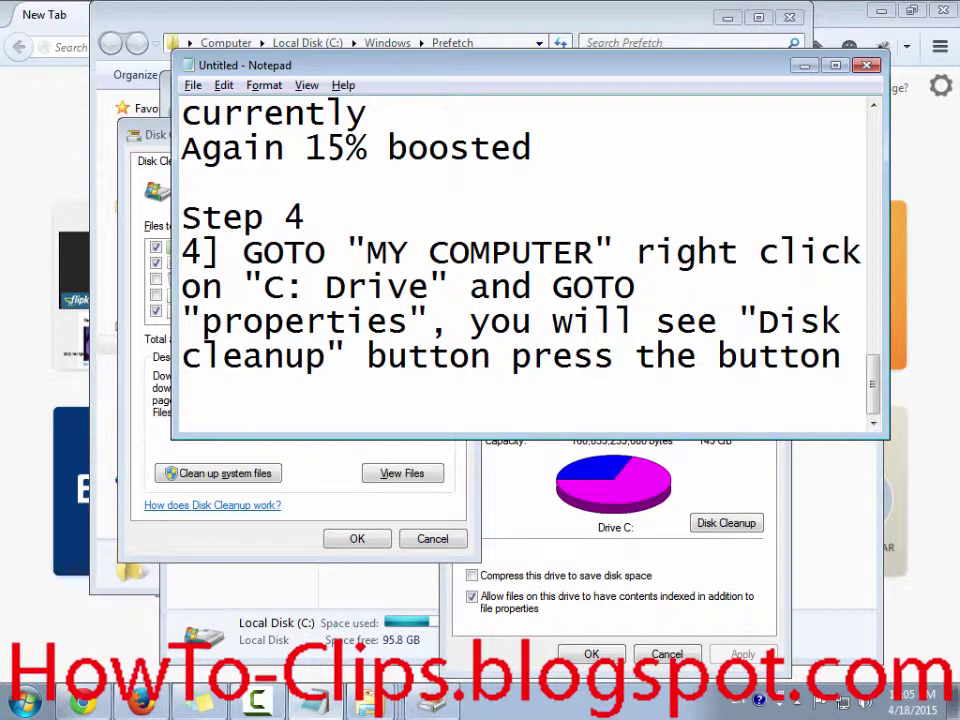
- Examine the descriptions of Temporary Internet Files and Thumbnails in the Disk Cleanup for (C:) dialog
key("alt+Tab")
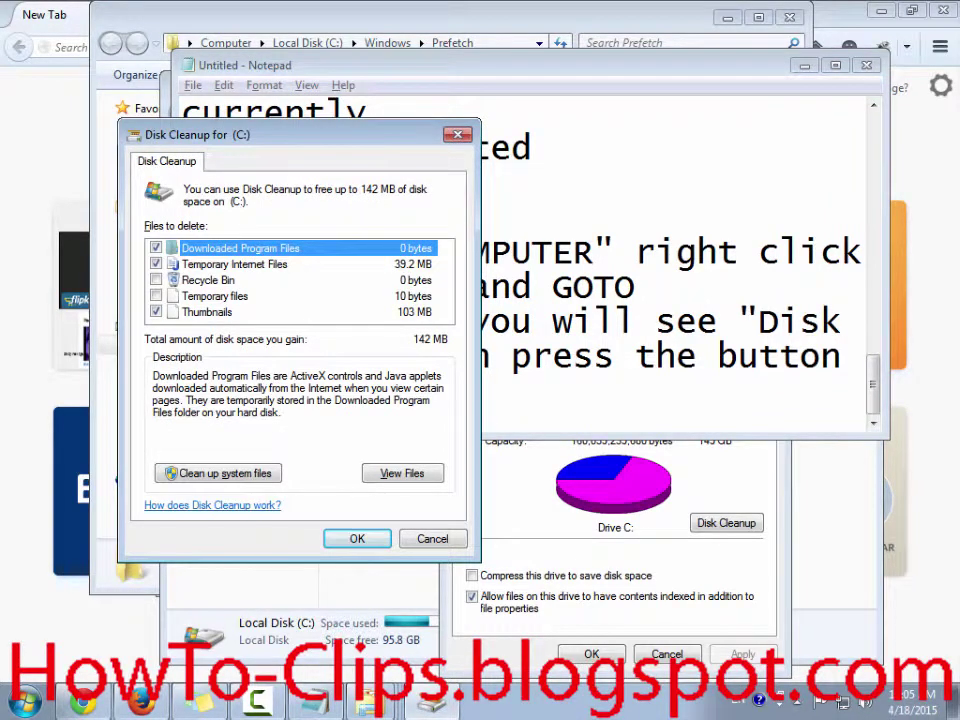
left_click(234, 264)
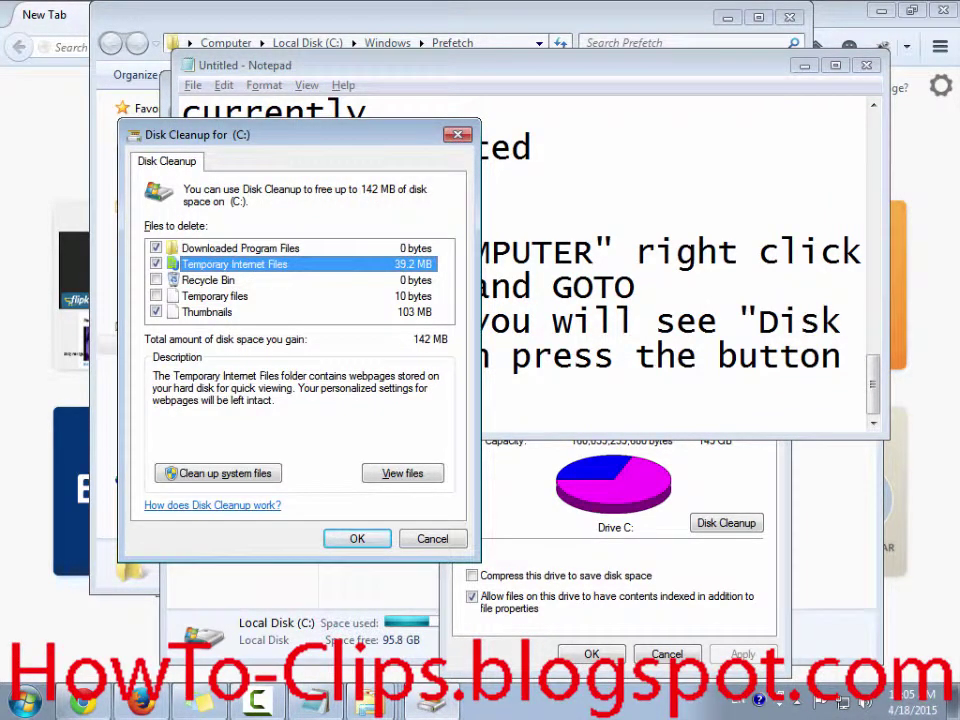
left_click(207, 312)
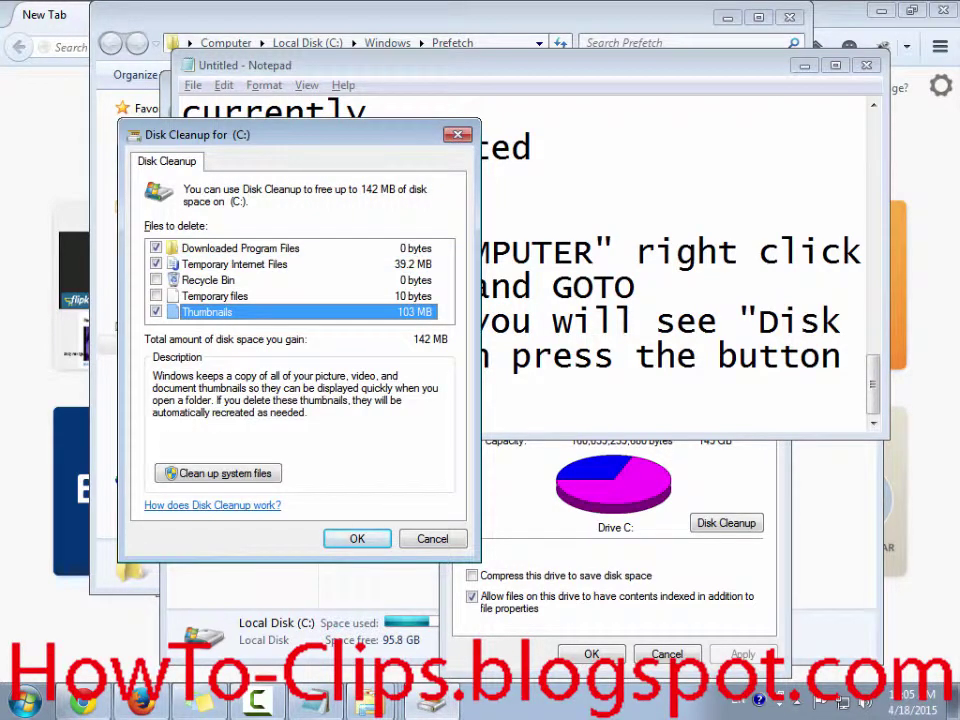
- Return to the Notepad note, move its window clear of the Disk Cleanup list, and write "Here you will find list of" on the new line
key("alt+Tab")
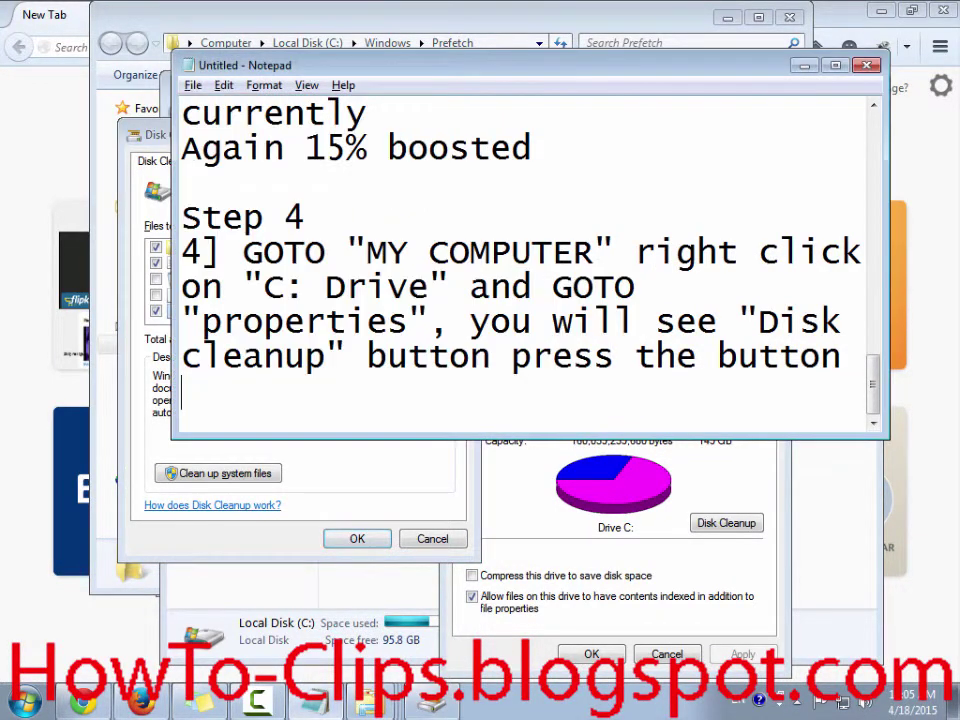
left_click_drag(350, 65, 588, 65)
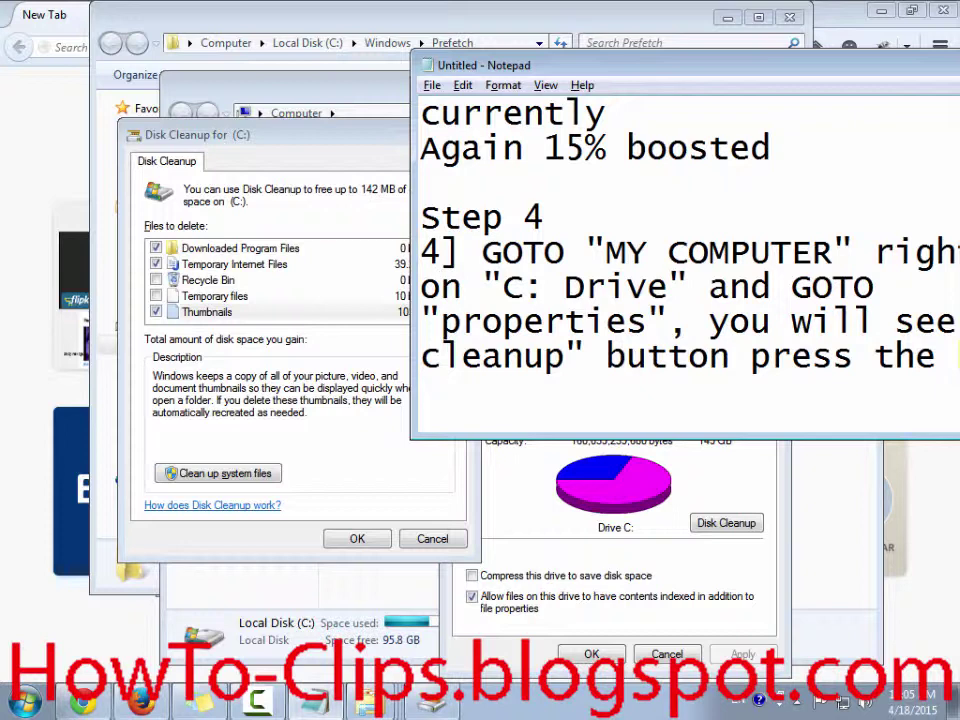
type("Here ")
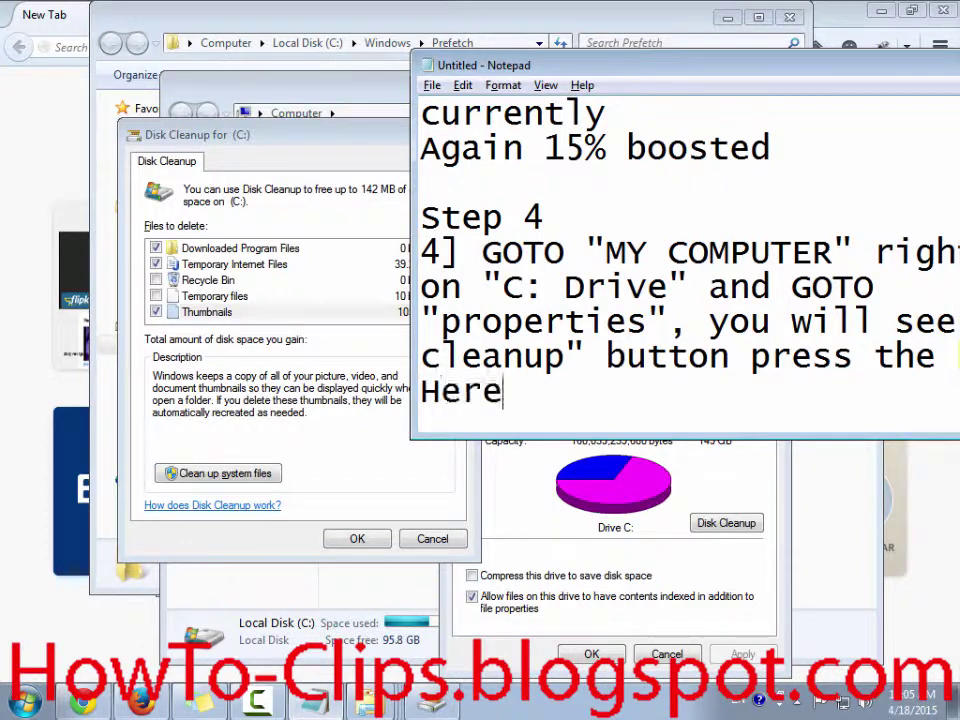
type("you e")
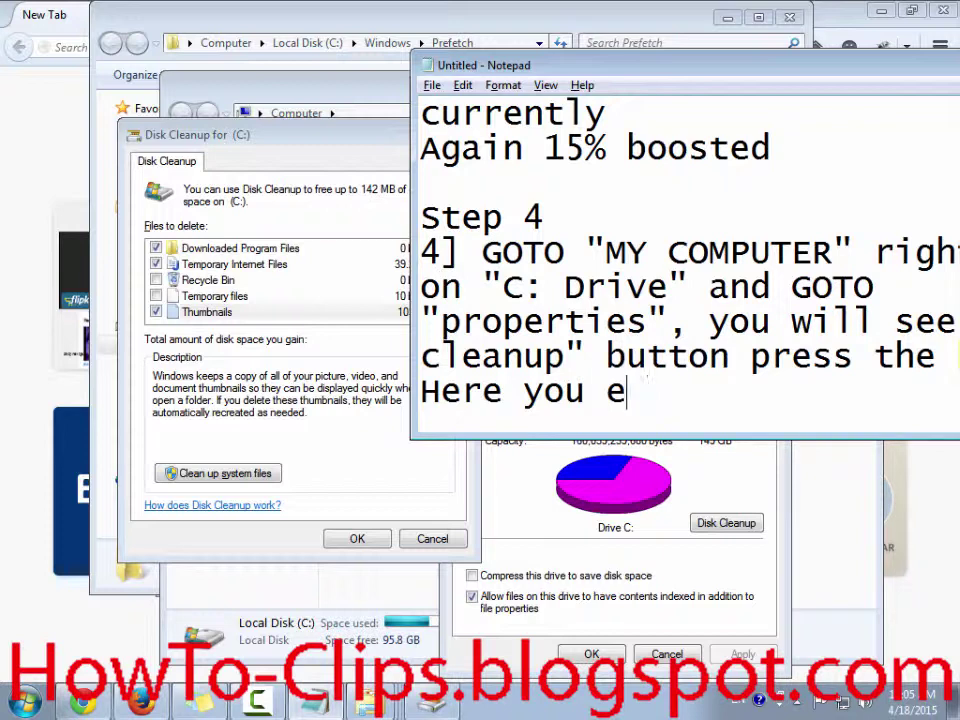
key("BackSpace")
type("will find ")
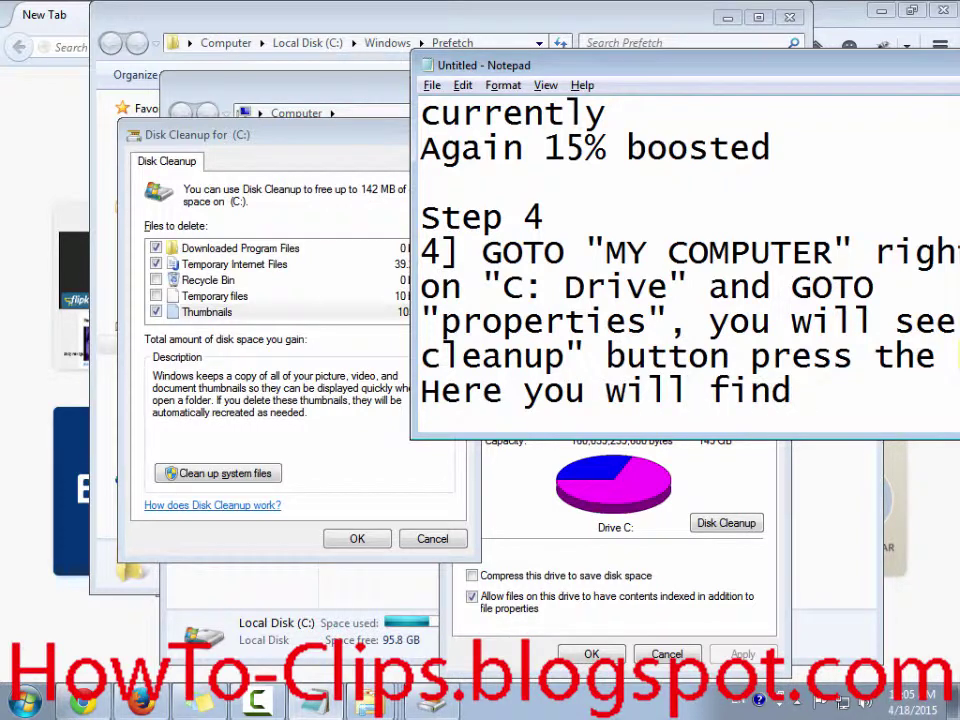
type("list of")
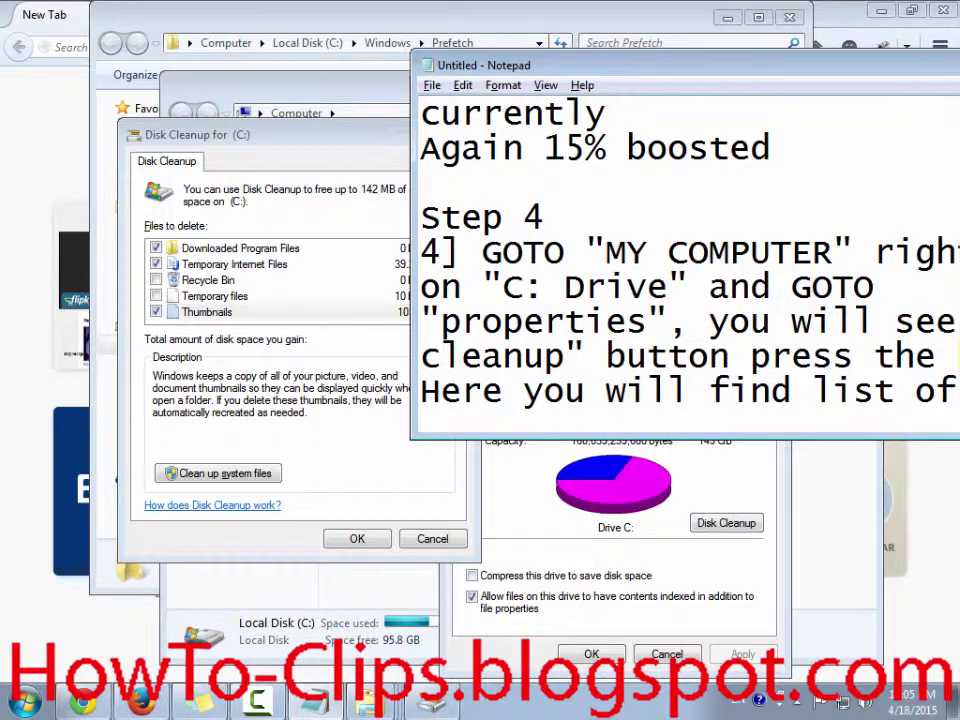
- Maximize the Notepad window, add an opening quotation mark after "list of" and insert several blank lines below, returning to that line's end
left_click_drag(560, 65, 283, 97)
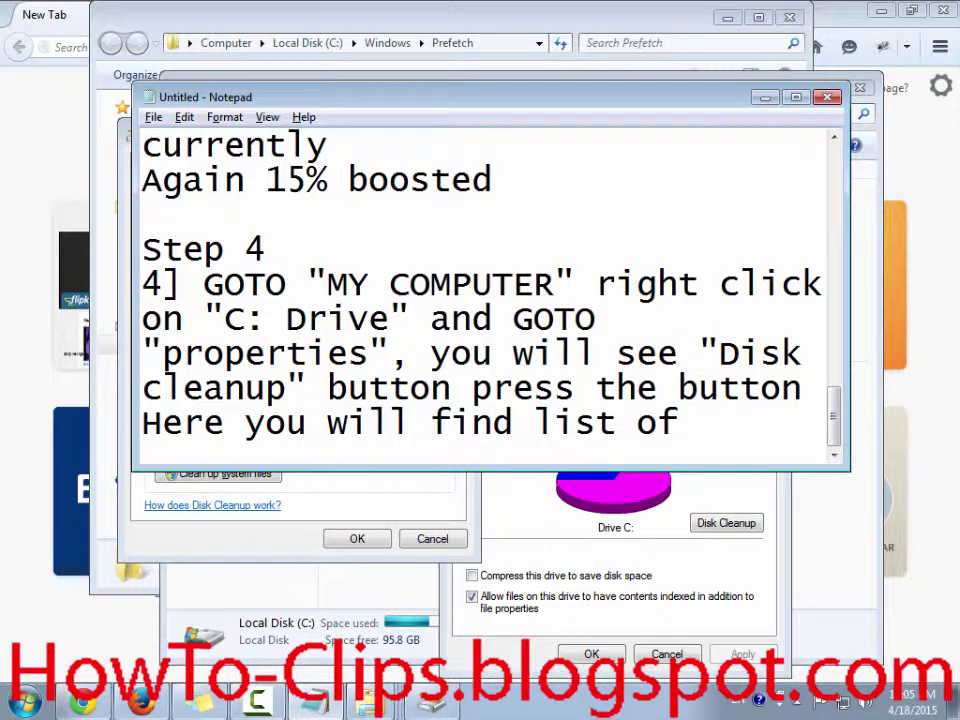
key("super+Up")
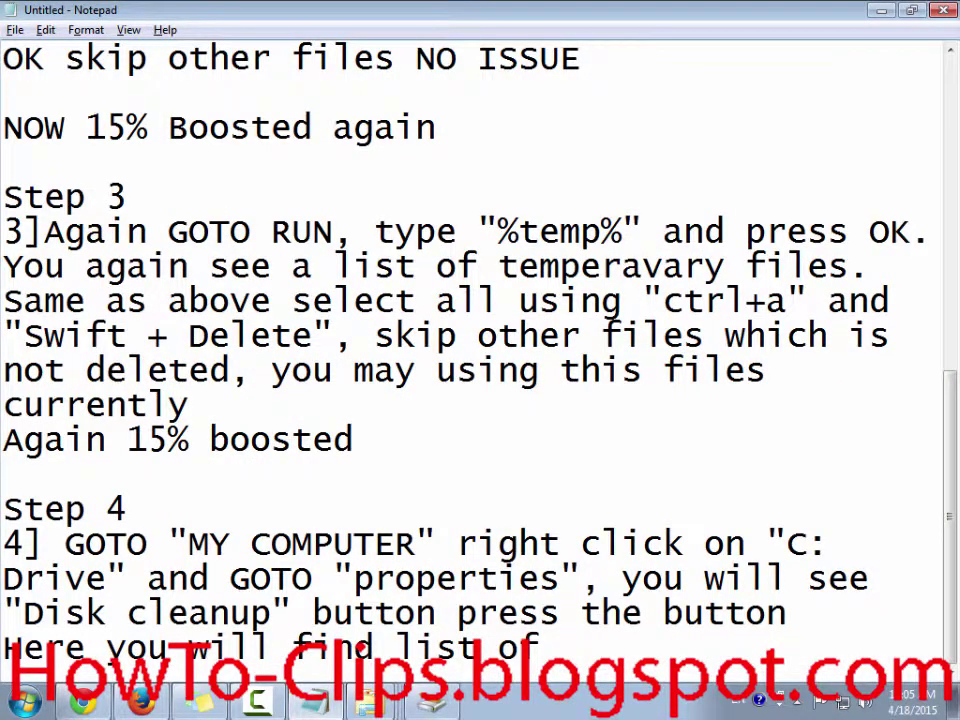
type("\"")
key("Return")
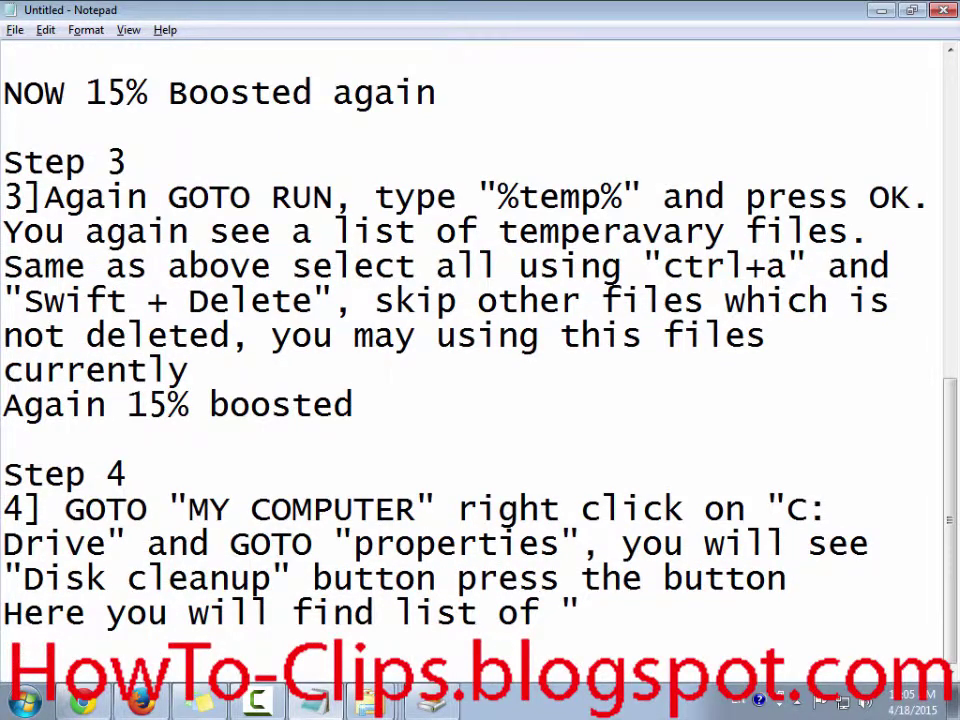
key("Return")
key("Return")
key("Return")
key("Return")
key("Return")
key("Return")
key("Return")
key("Up")
key("Up")
key("Up")
key("Up")
key("Up")
key("Up")
key("Up")
key("Up")
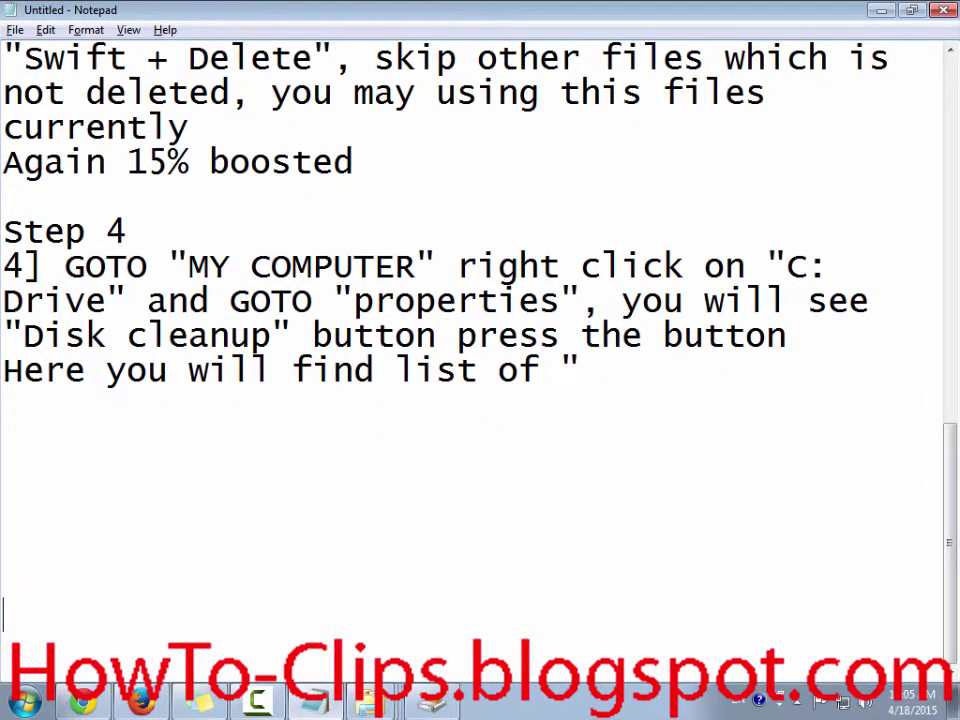
key("End")
- Continue the line after the opening quotation mark with Temporary files and a closing quotation mark
type("Te")
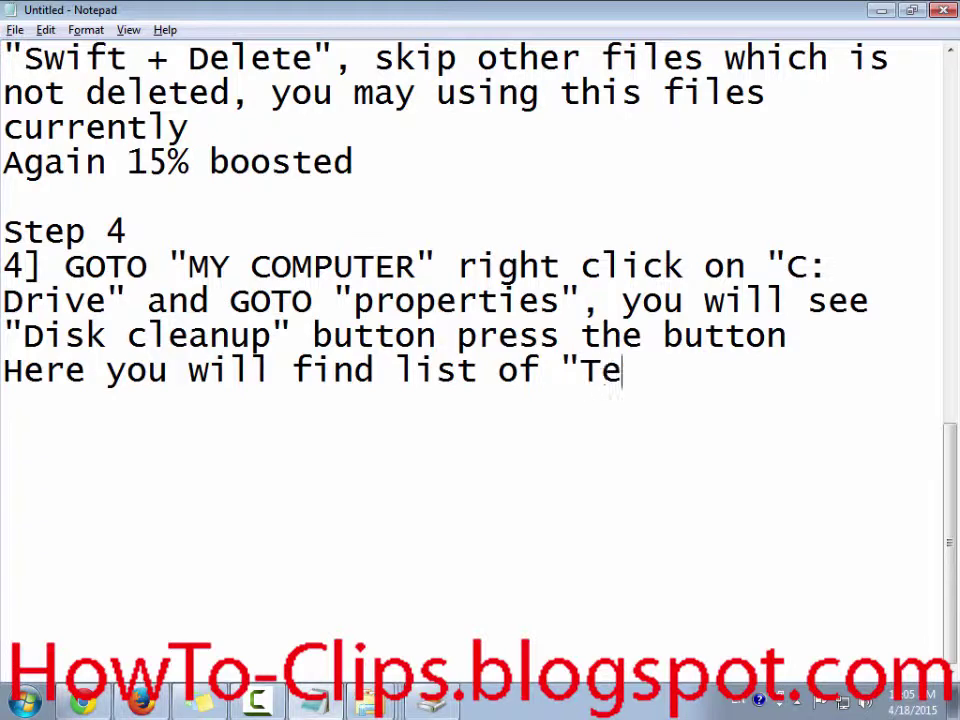
type("mp files")
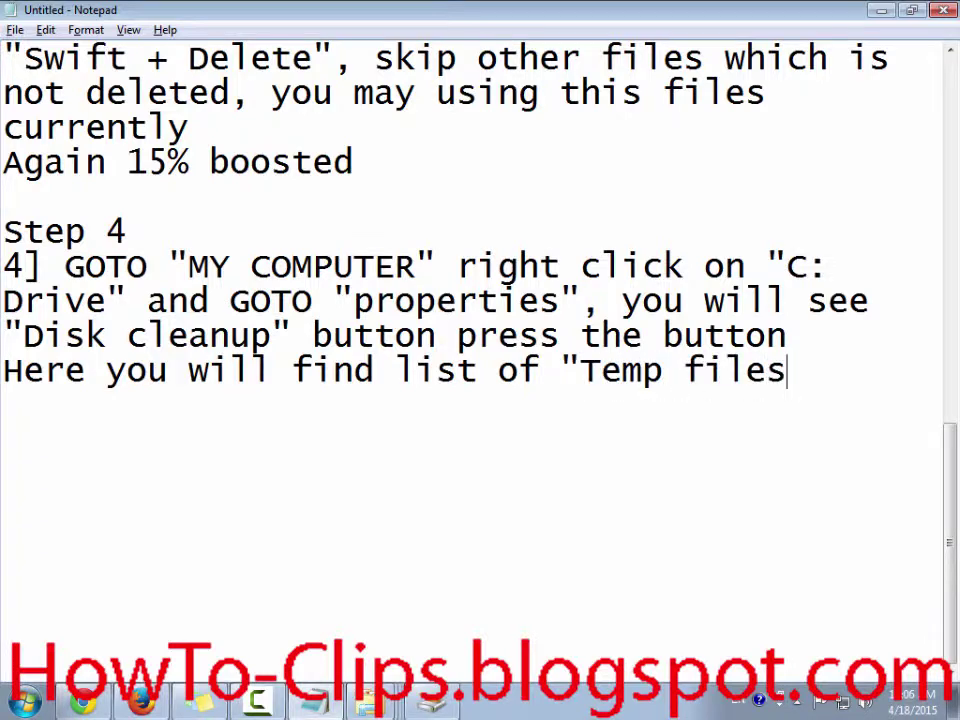
key("alt+Tab")
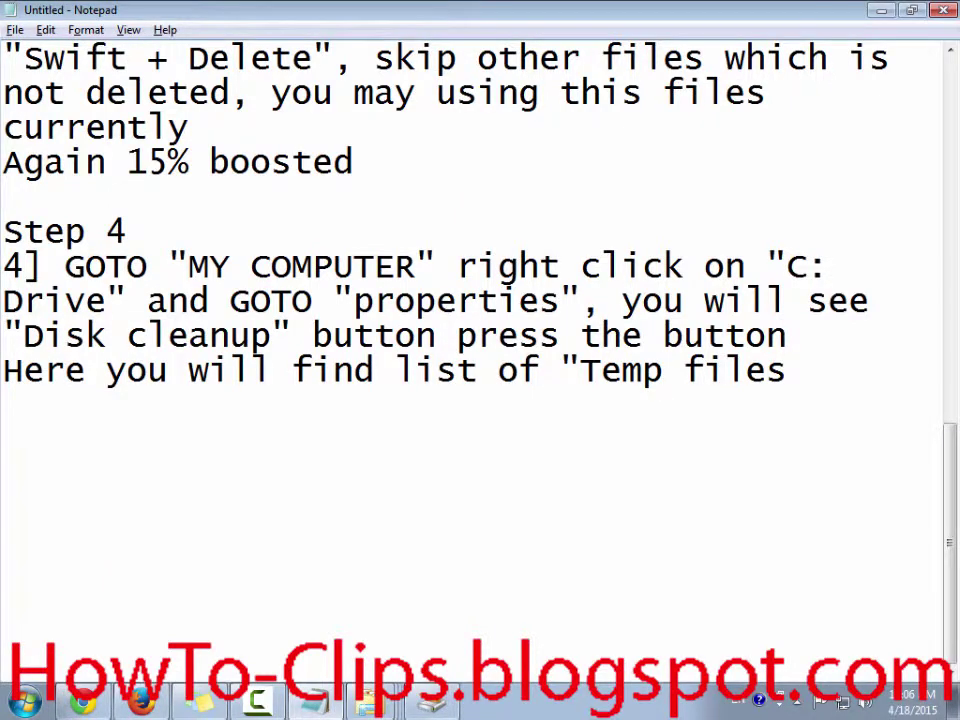
type("orary")
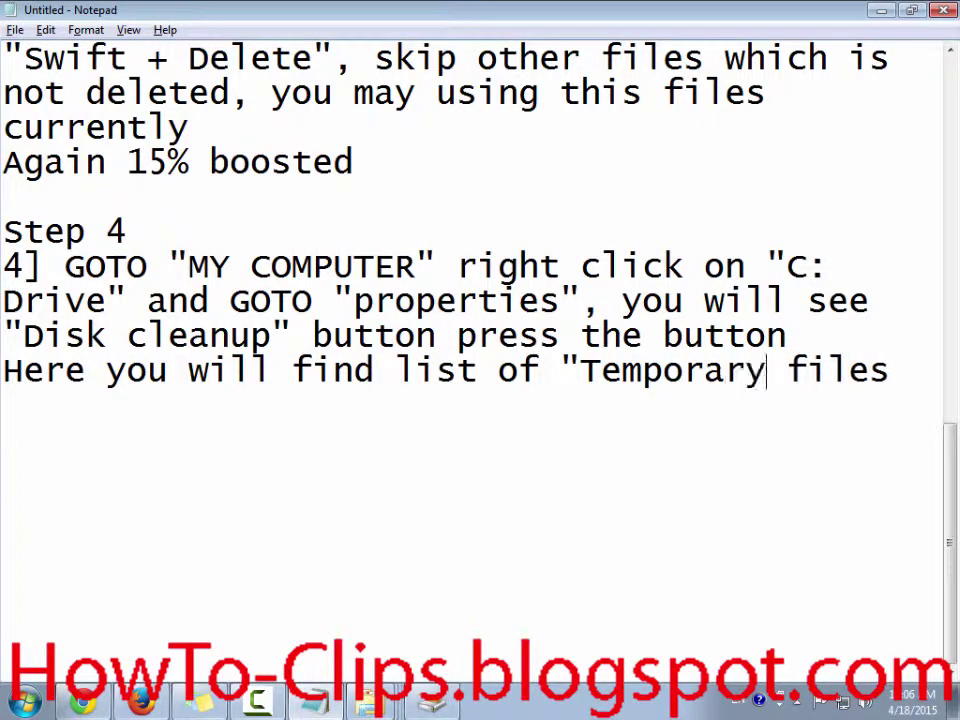
left_click(890, 370)
type("\"")
- Check the file types in the Disk Cleanup dialog and extend the note's last sentence with , "Thumbnail" files
key("alt+Tab")
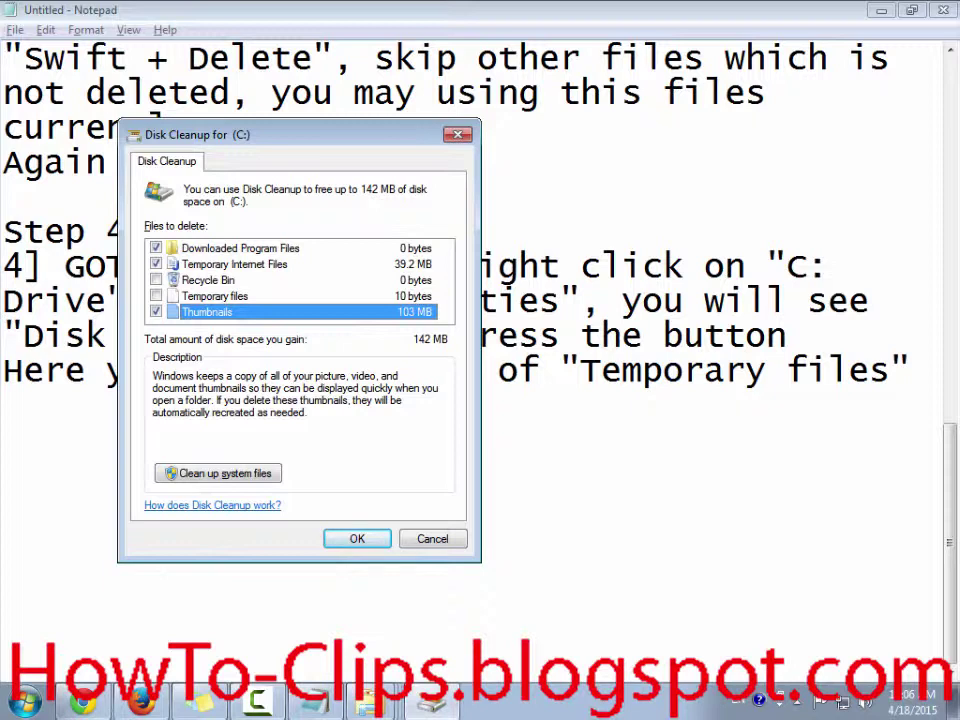
key("alt+Tab")
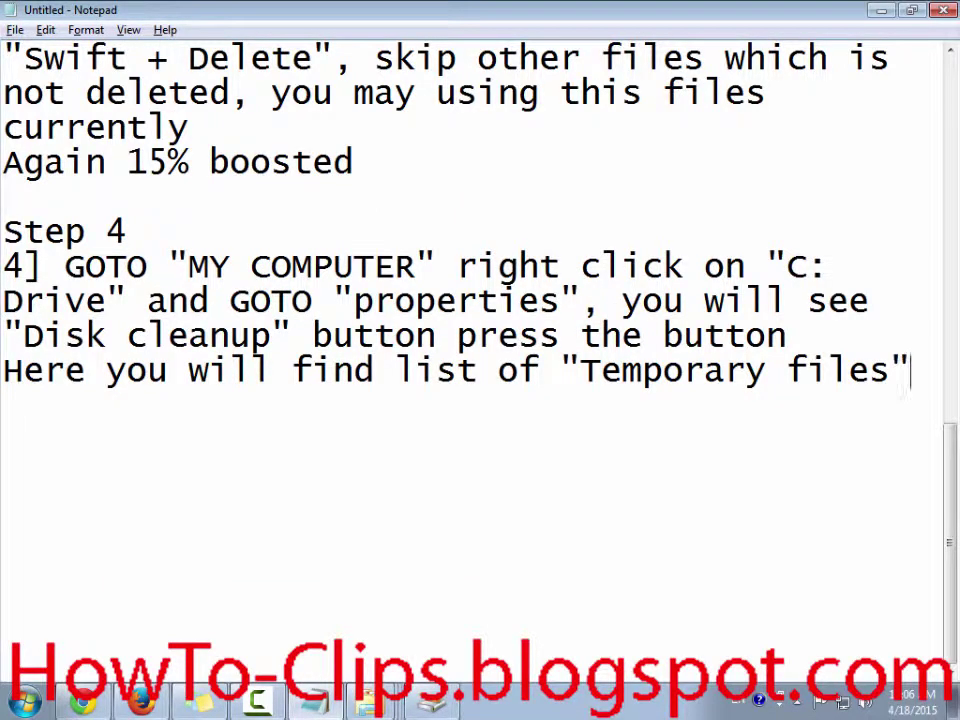
type(", \"Th")
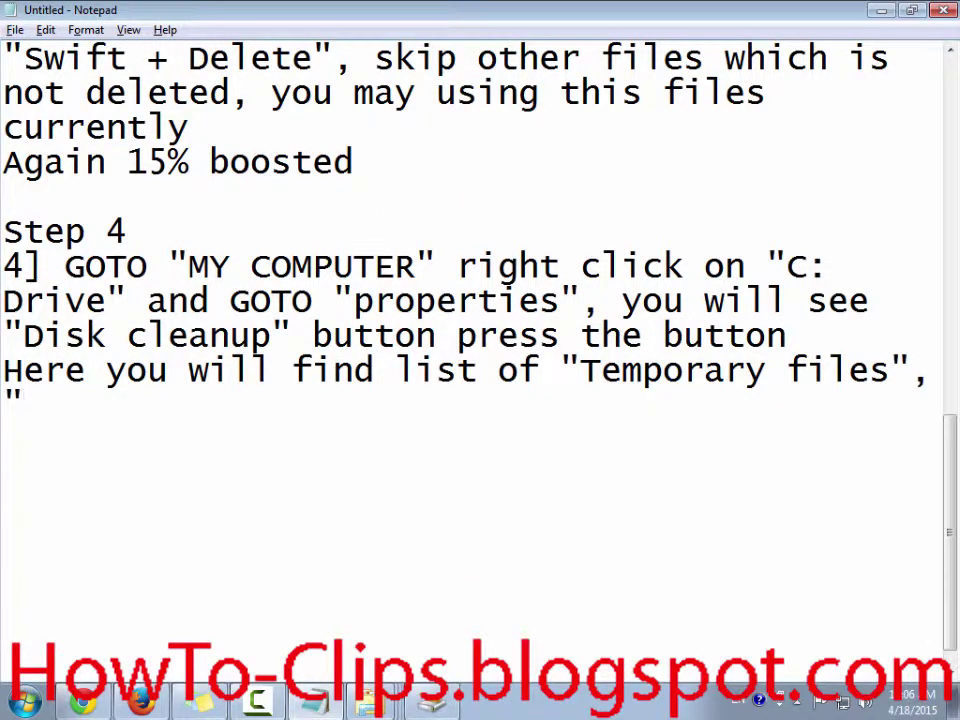
type("umbnai")
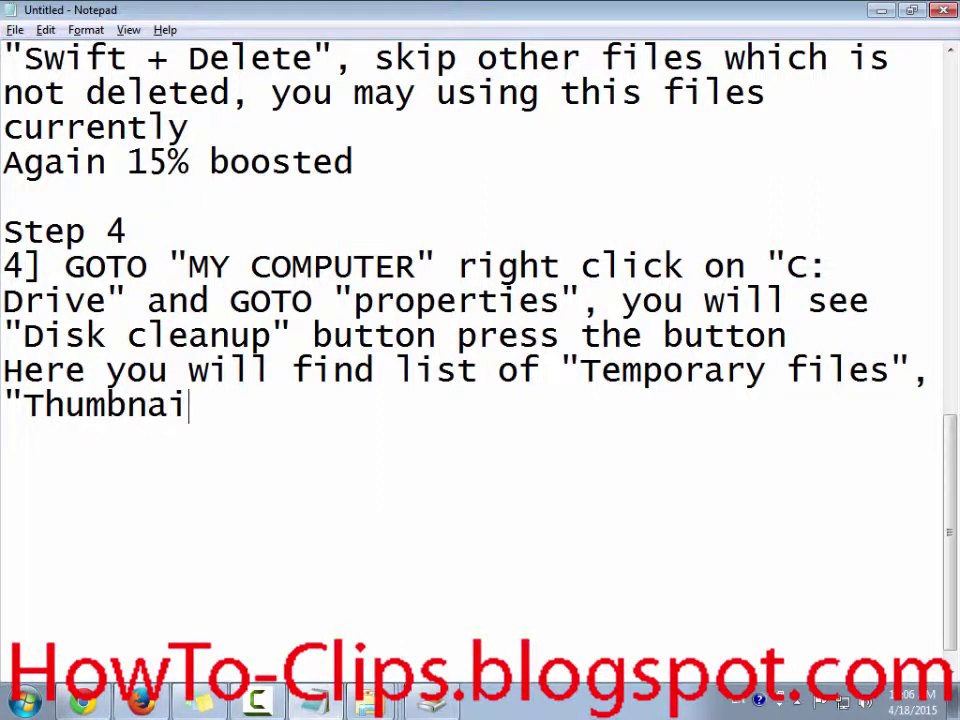
type("l\" f")
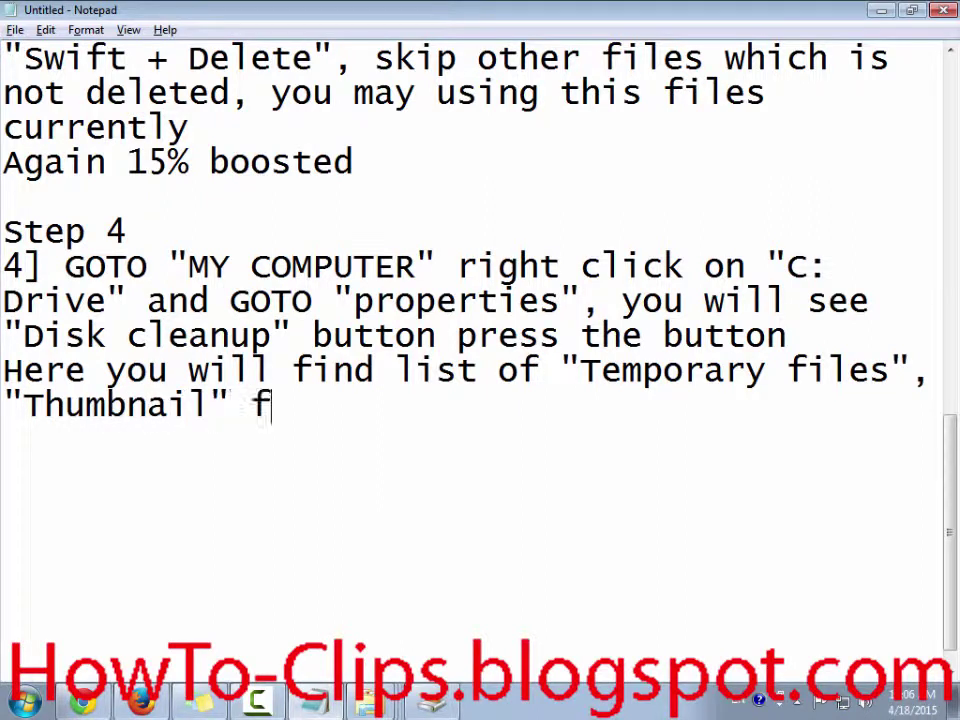
type("iles")
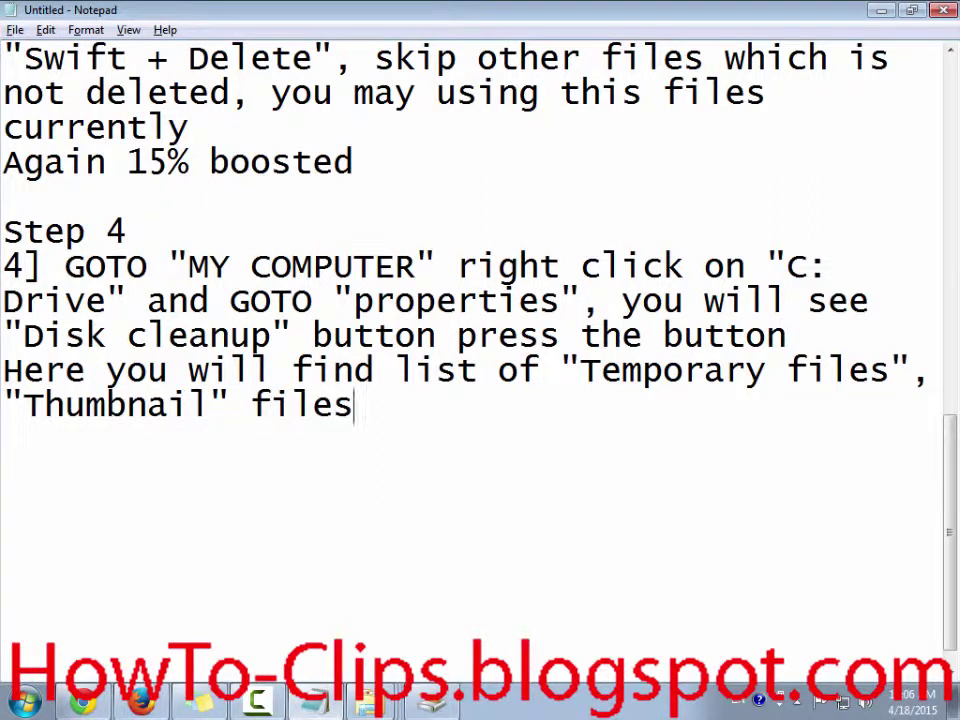
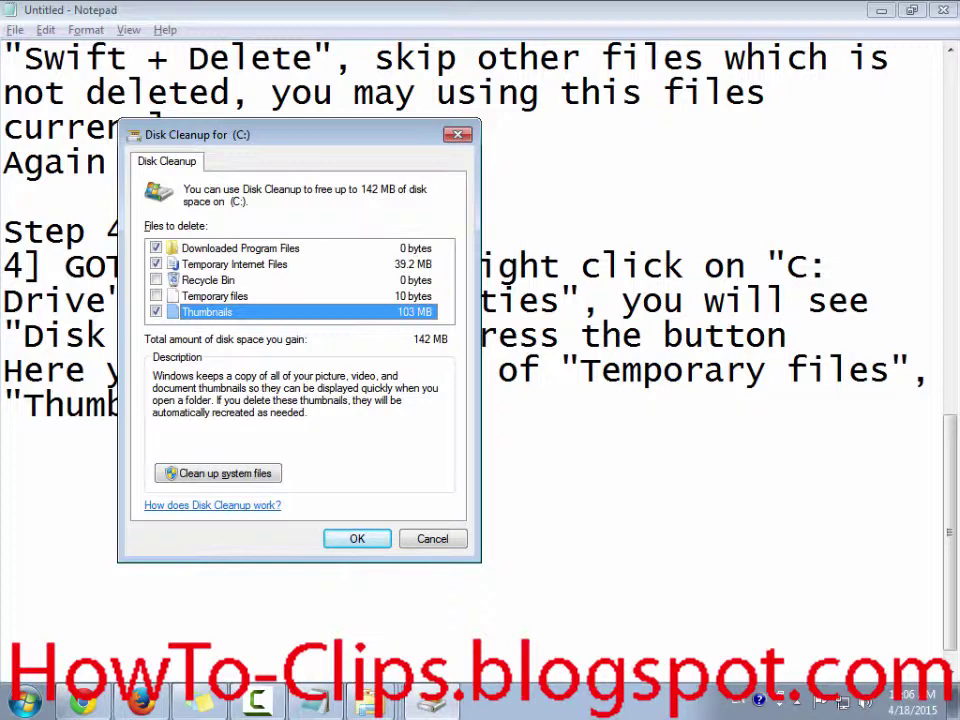
key("Escape")
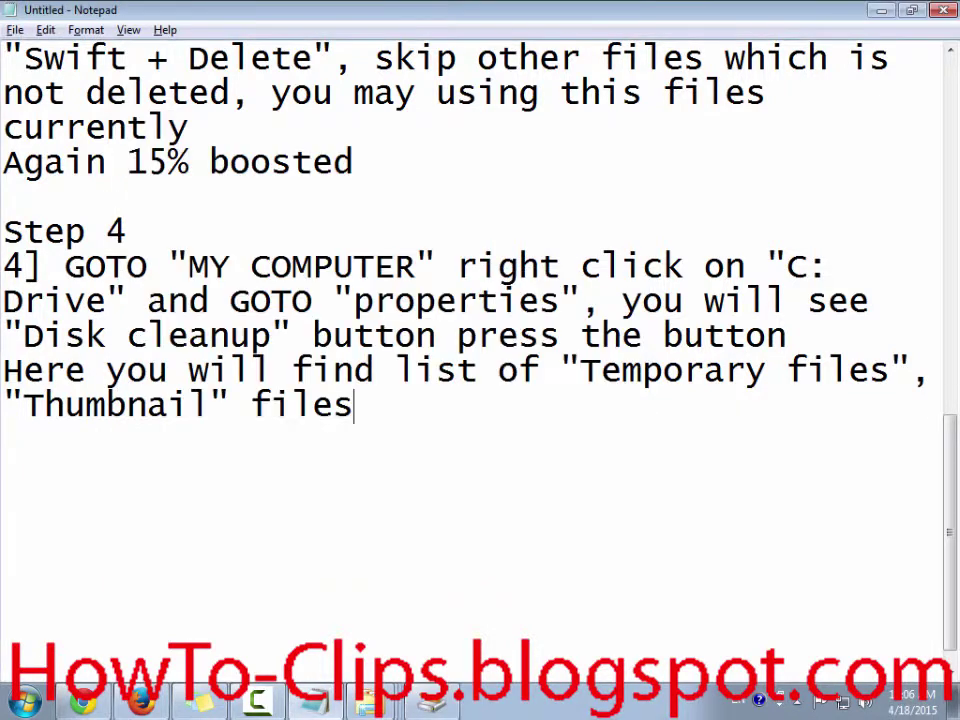
- Continue the Step 4 text after "Thumbnail" files with "etc. You can select based on higher size"
type("etc.")
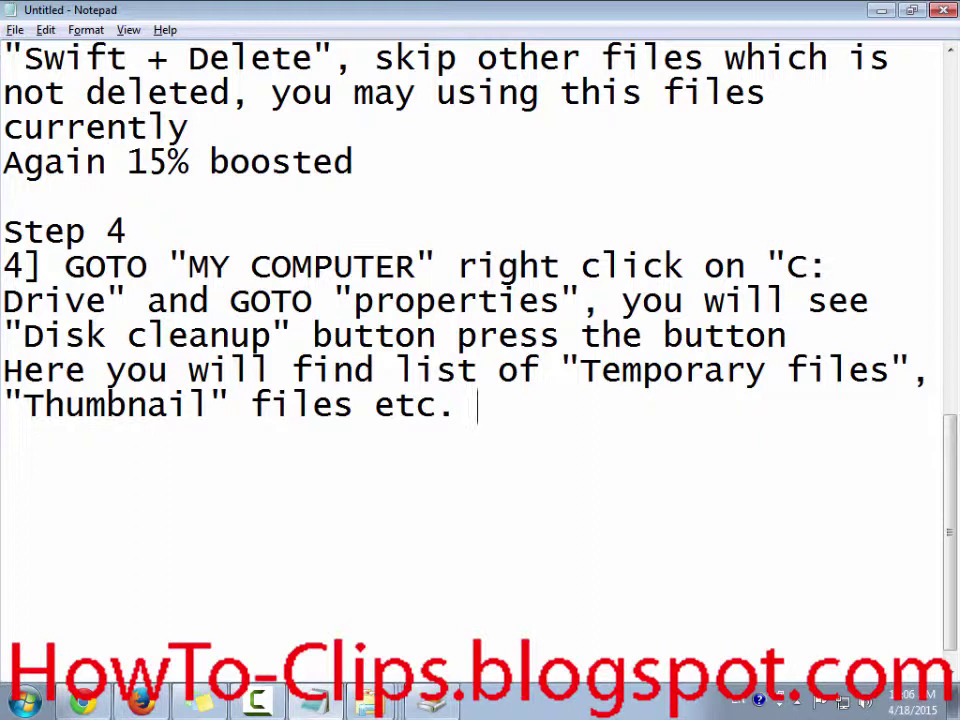
type("y")
key("BackSpace")
type("You can select")
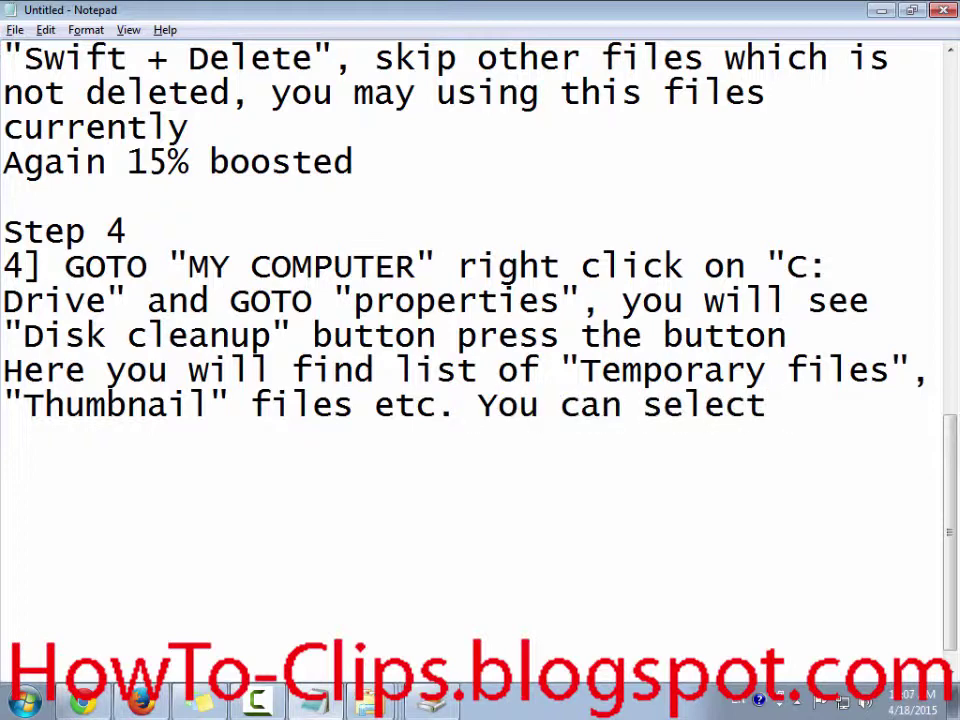
key("alt+Tab")
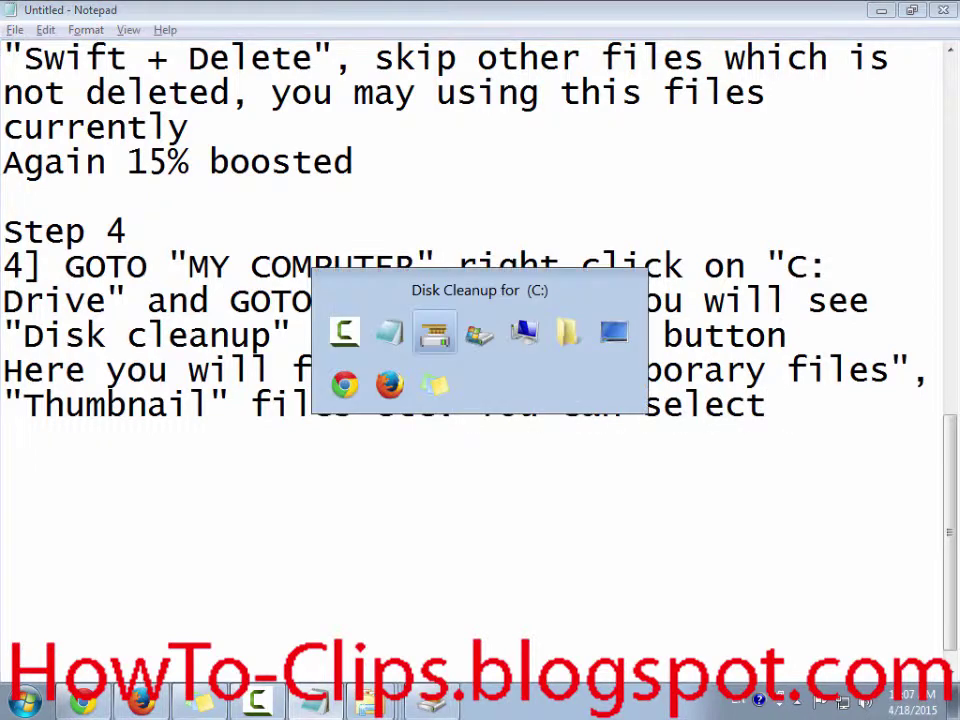
key("alt+Tab")
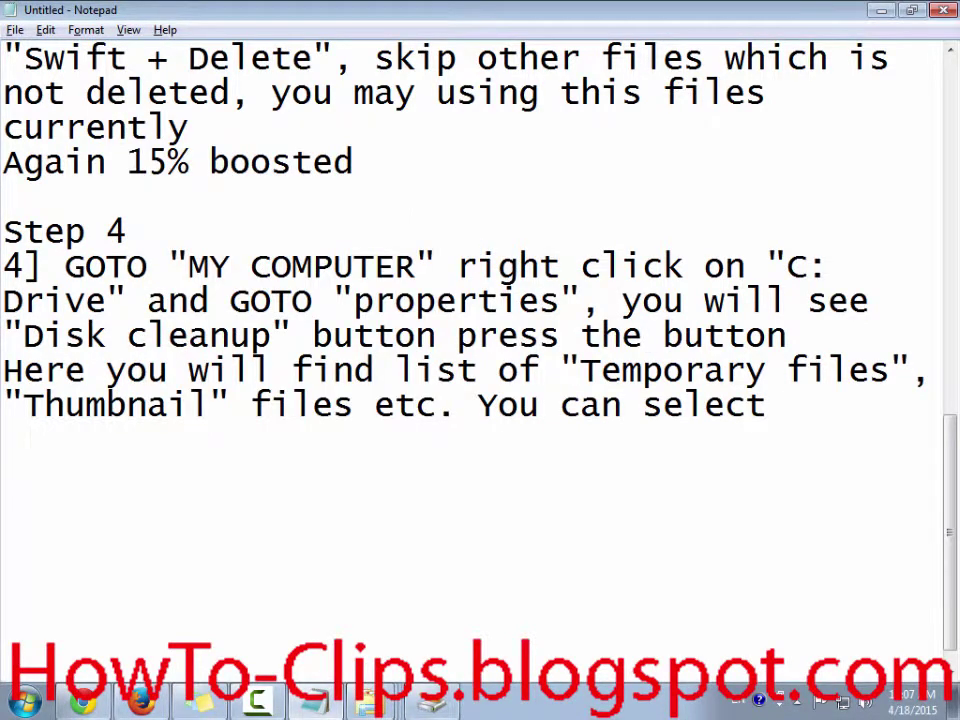
type("base")
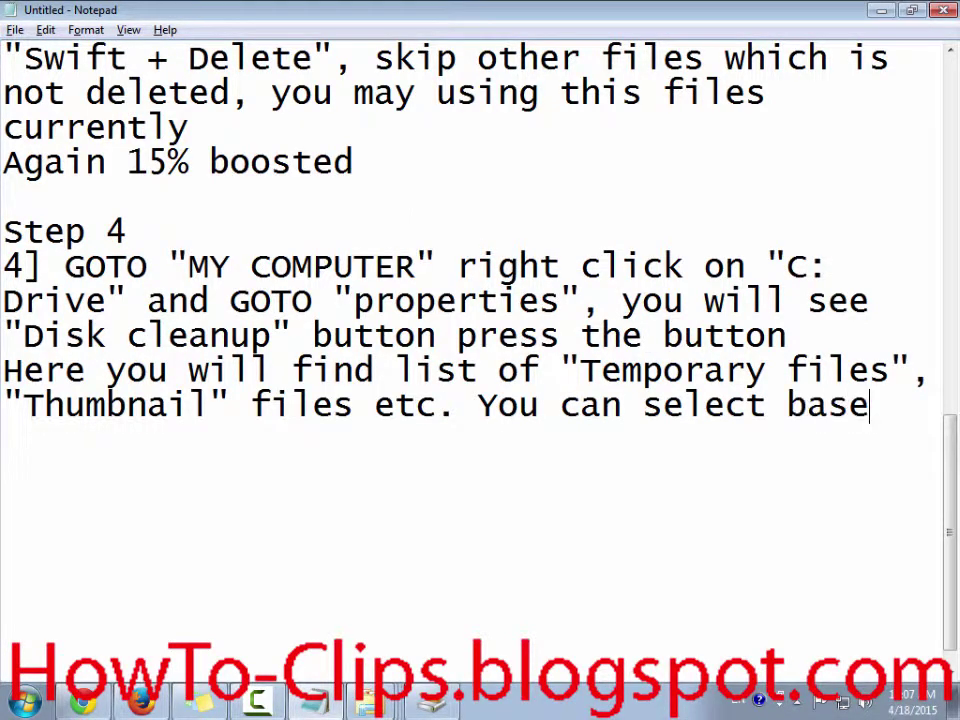
type("d on")
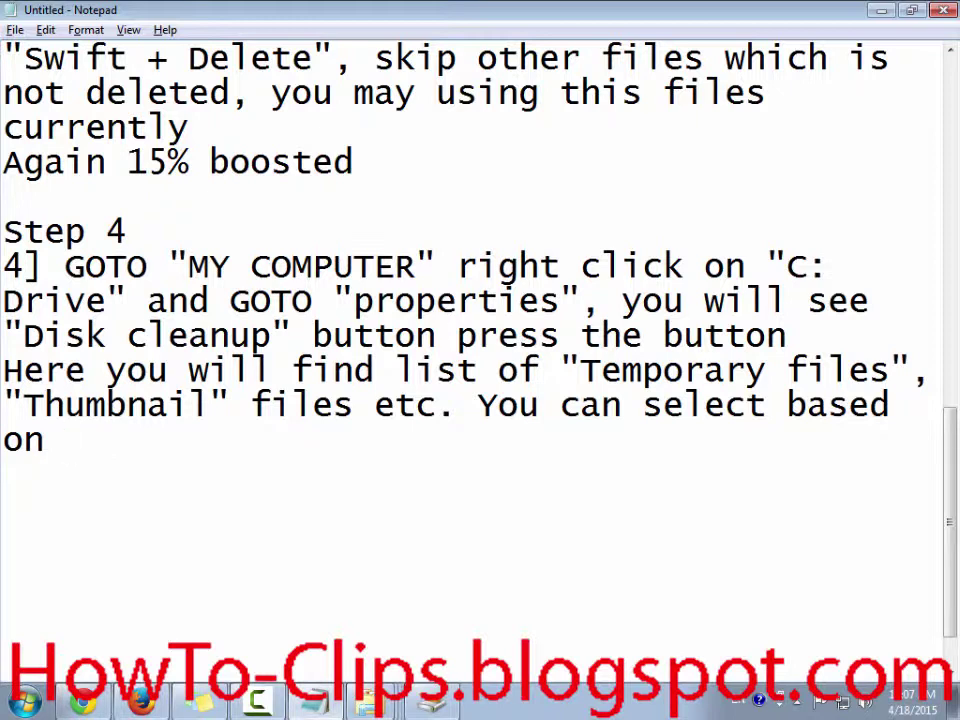
type(" highe")
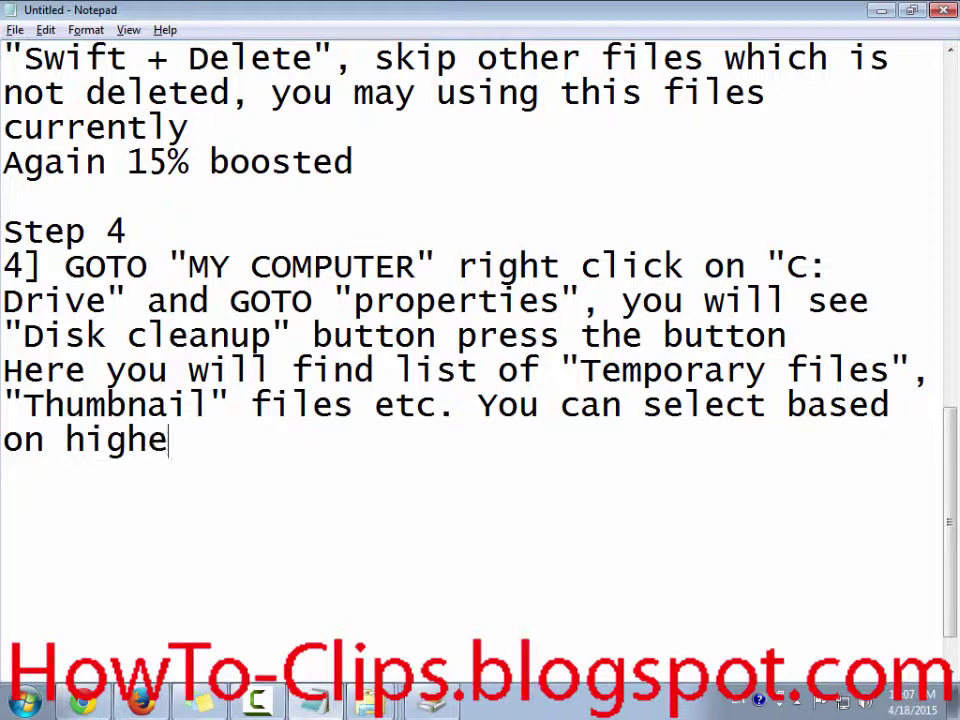
type("r size")
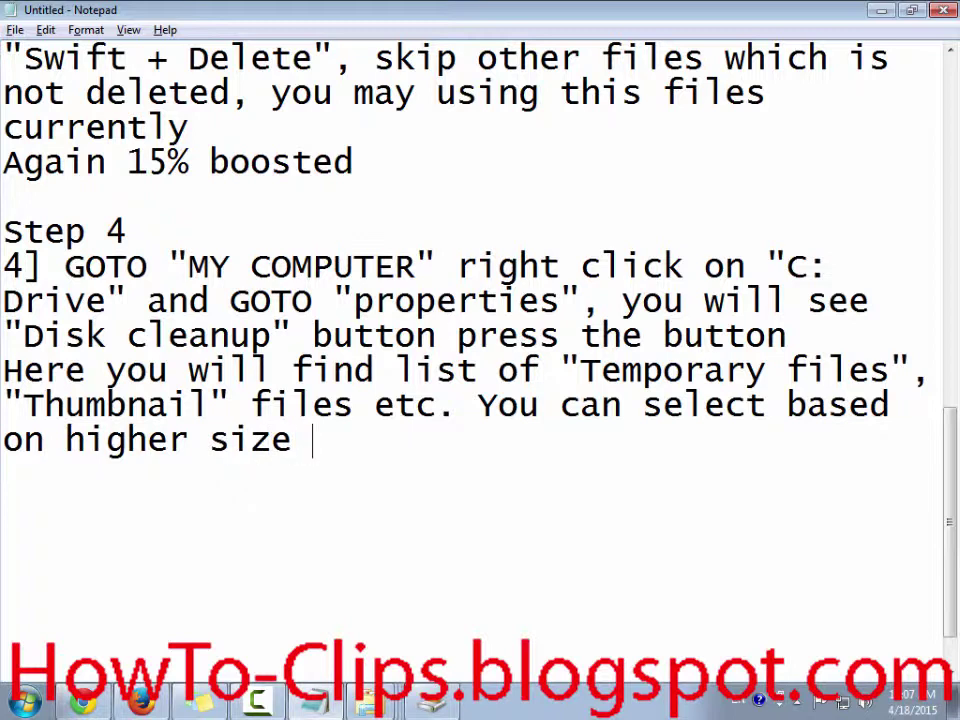
- Check the Disk Cleanup file list, then extend the note after "higher size" with ". Or you"
key("BackSpace")
type(". Yo")
key("alt+Tab")
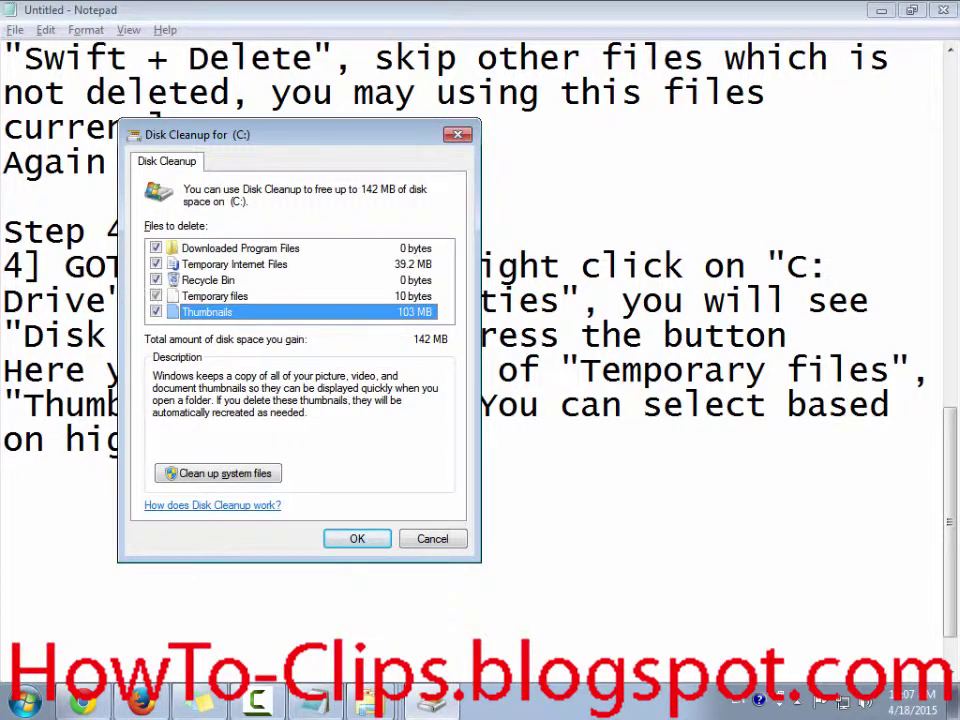
key("alt+Tab")
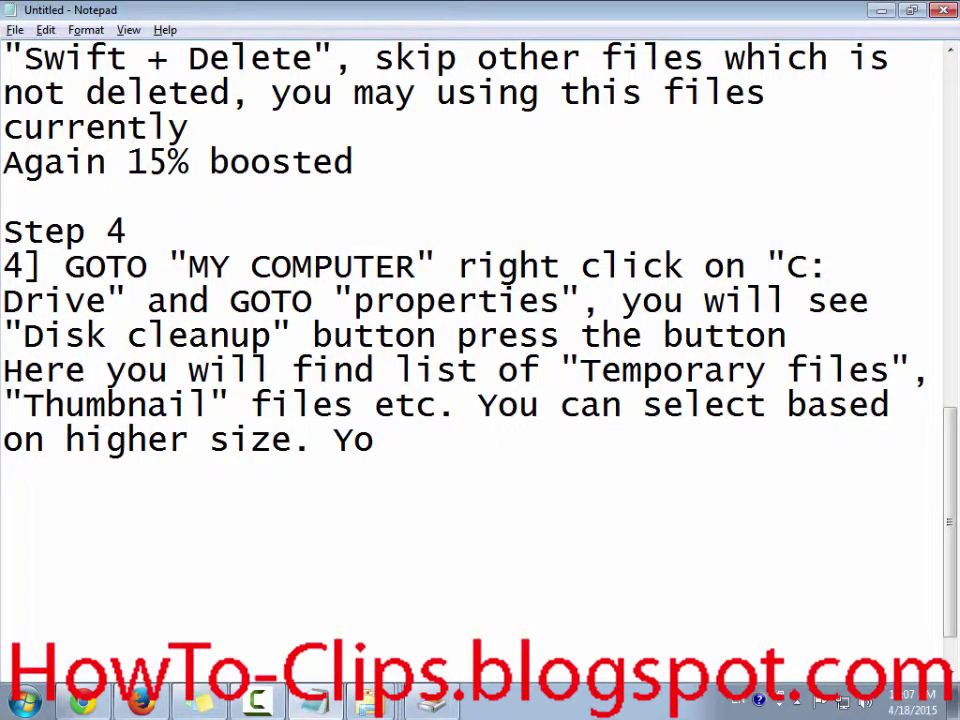
key("shift+Left")
key("shift+Left")
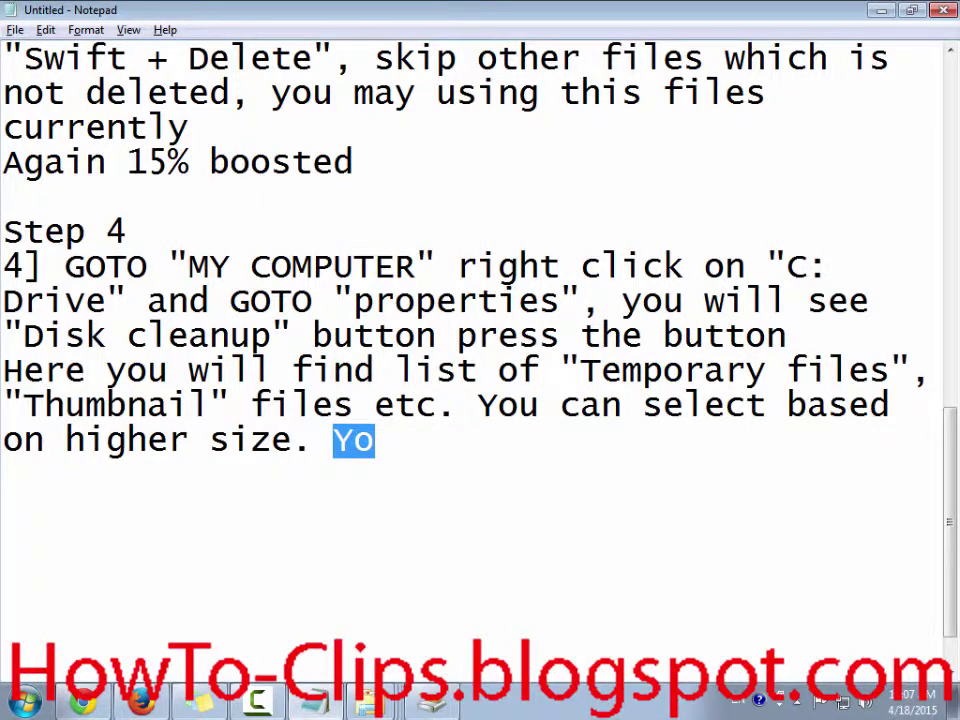
type("Or yo")
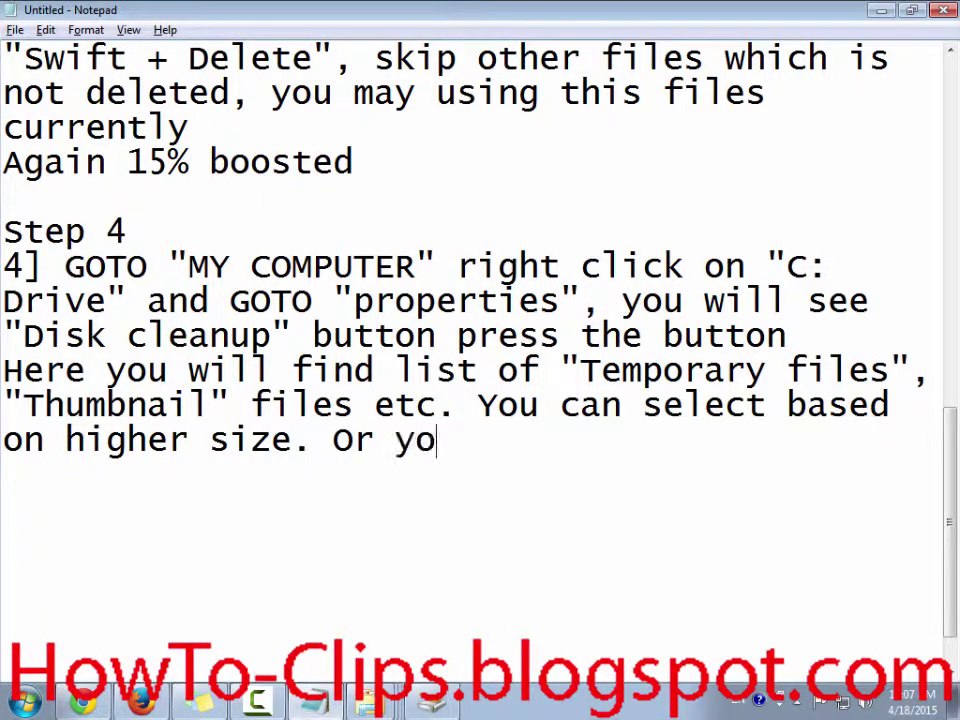
type("u c")
- Remove the period after "higher size" so the sentence runs directly into "Or you"
key("Left")
key("Left")
key("Left")
key("Left")
key("Left")
key("Left")
key("Left")
key("Left")
key("shift+Left")
key("shift+Left")
key("End")
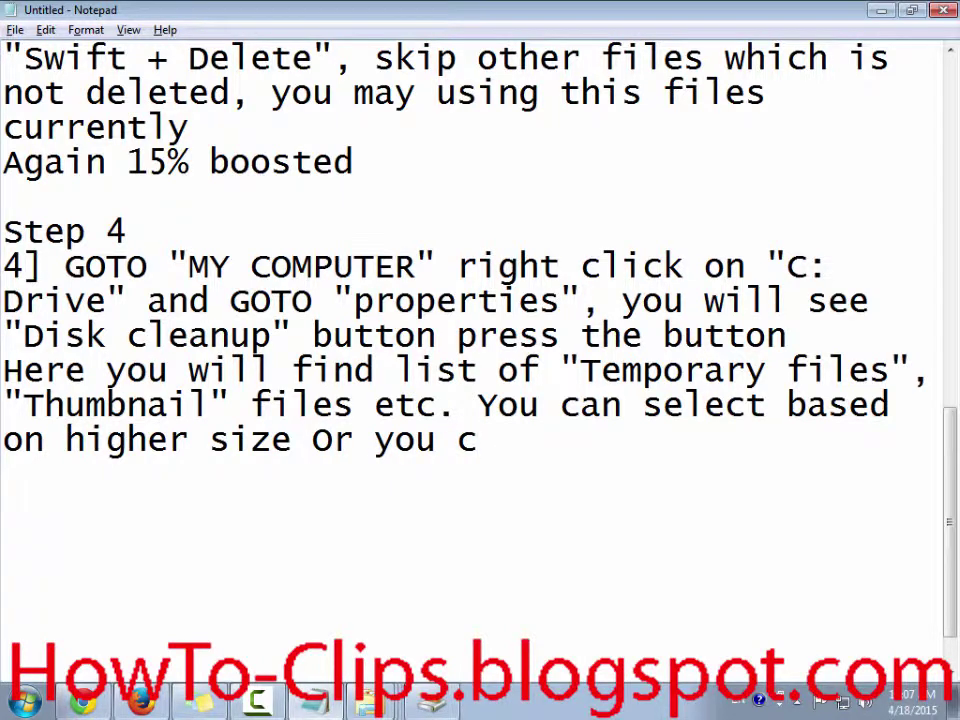
- Continue the sentence after "Or you" with "select everthing"
key("BackSpace")
type("select ")
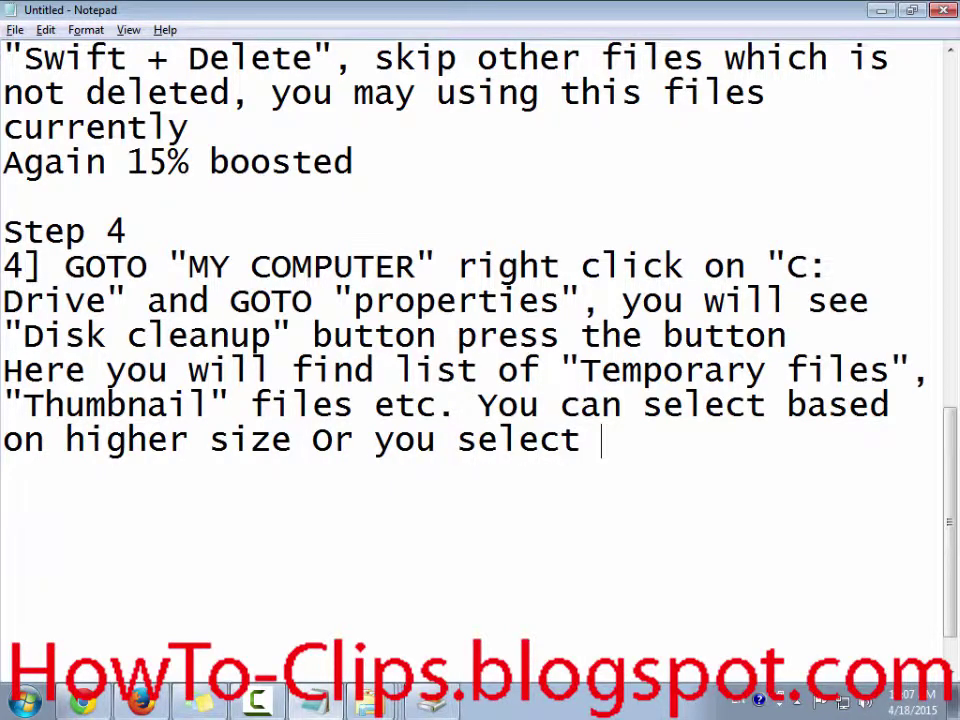
type("ever")
type("i")
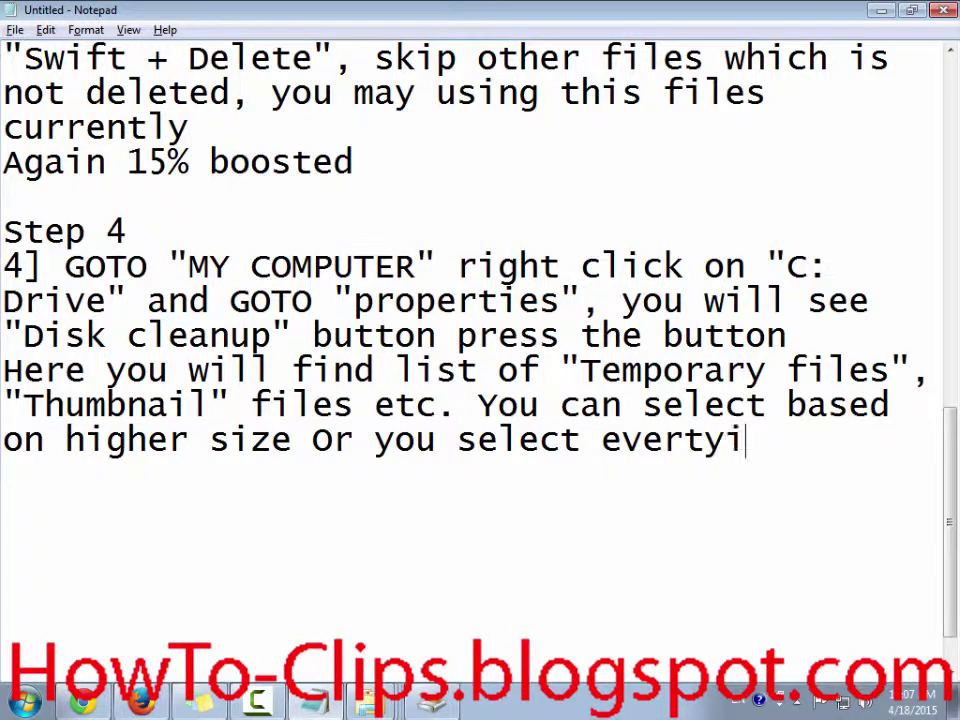
key("BackSpace")
key("BackSpace")
type("hing")
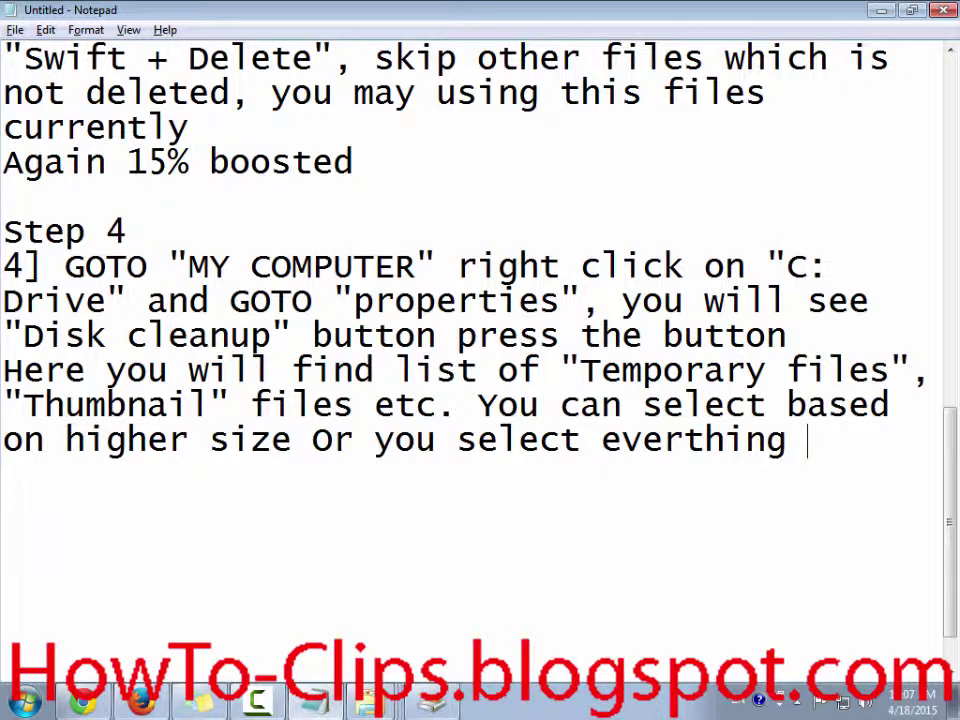
- Continue the Step 4 sentence with "to clean up this varies from system to system"
type("to che")
key("BackSpace")
key("BackSpace")
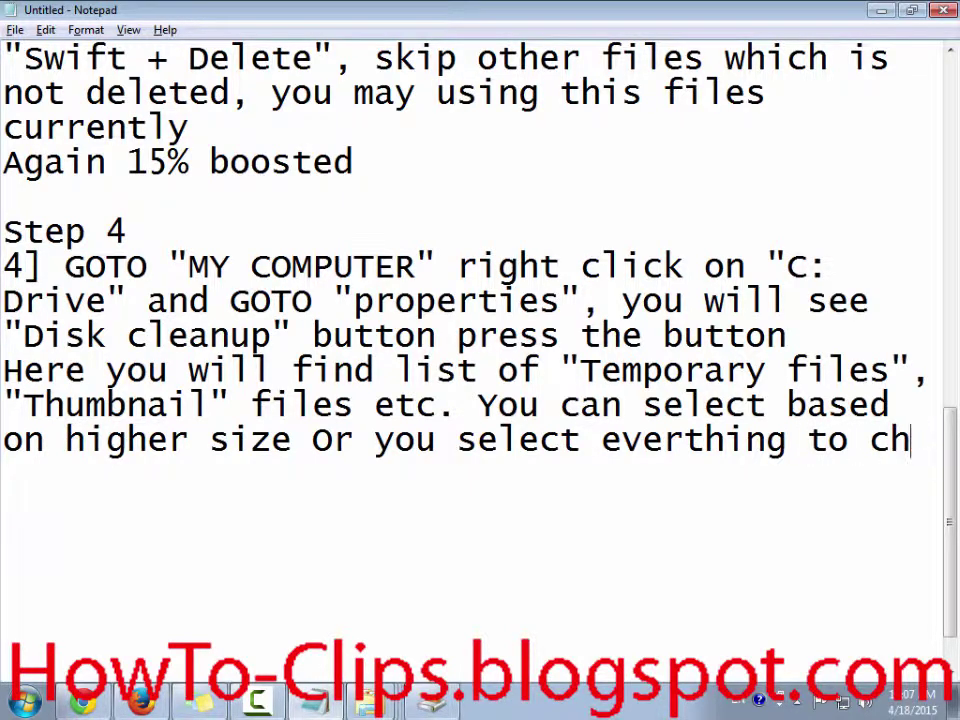
type("lean ")
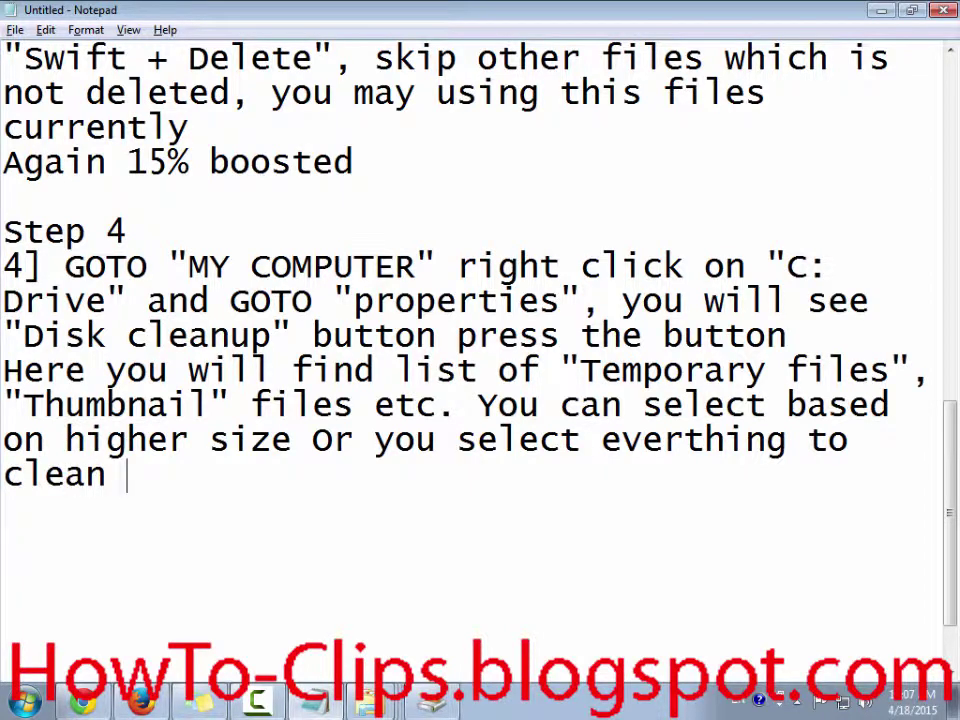
type("y")
key("BackSpace")
type("up")
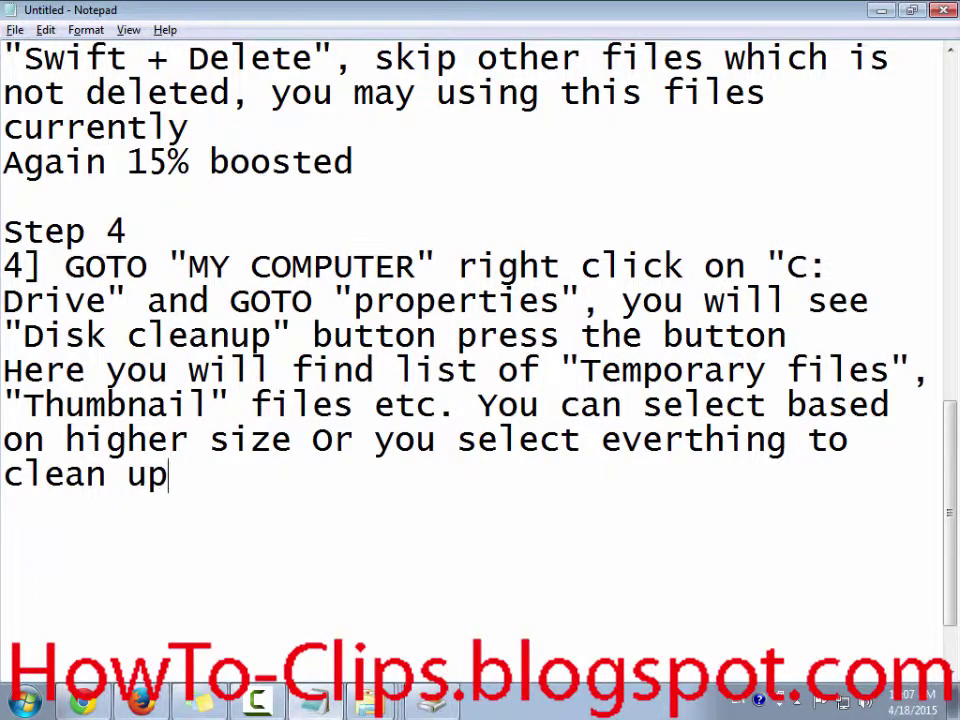
type(" th")
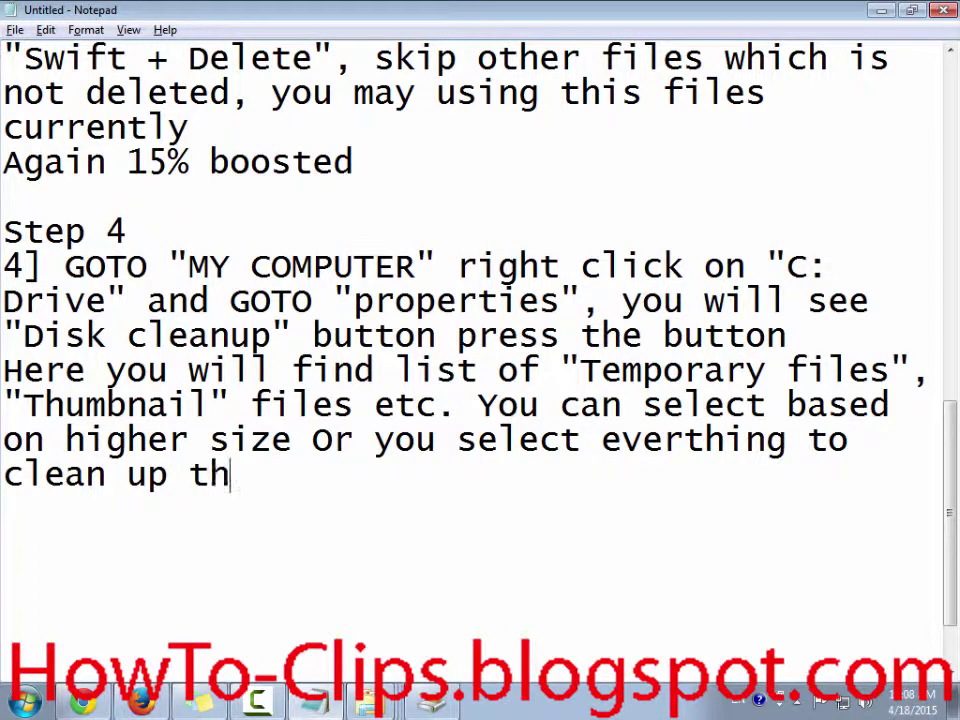
type("is varies")
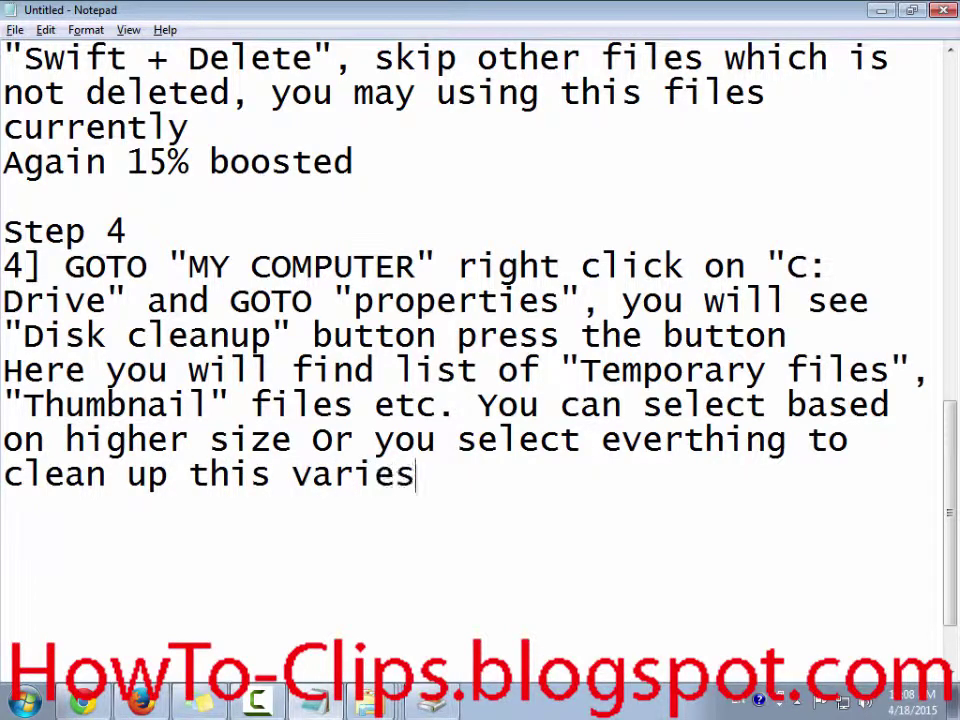
type(" from system to sy")
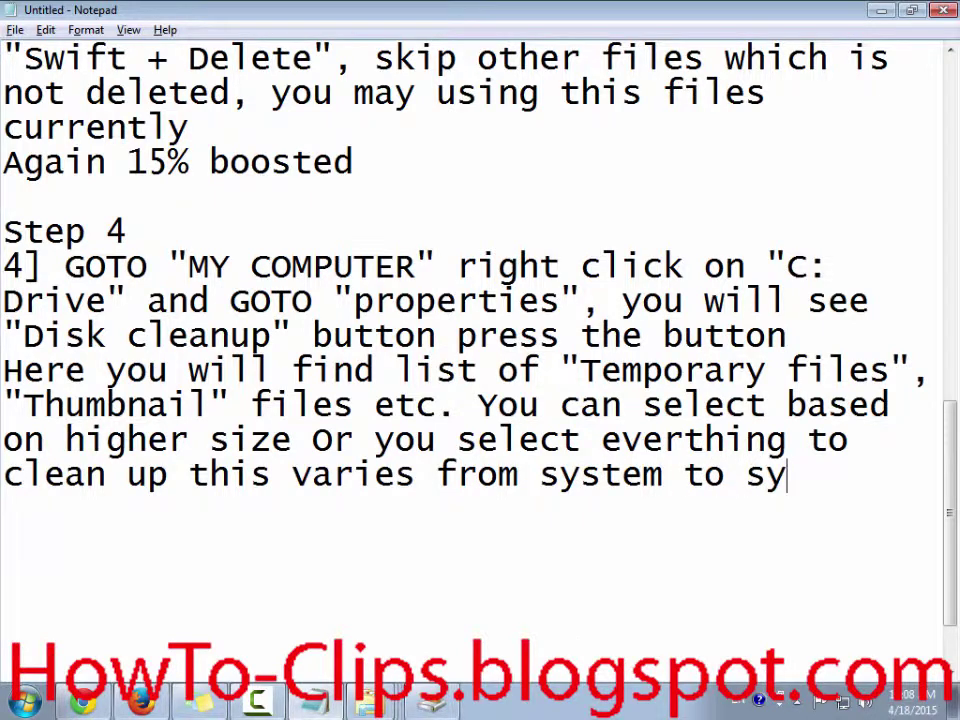
type("stem")
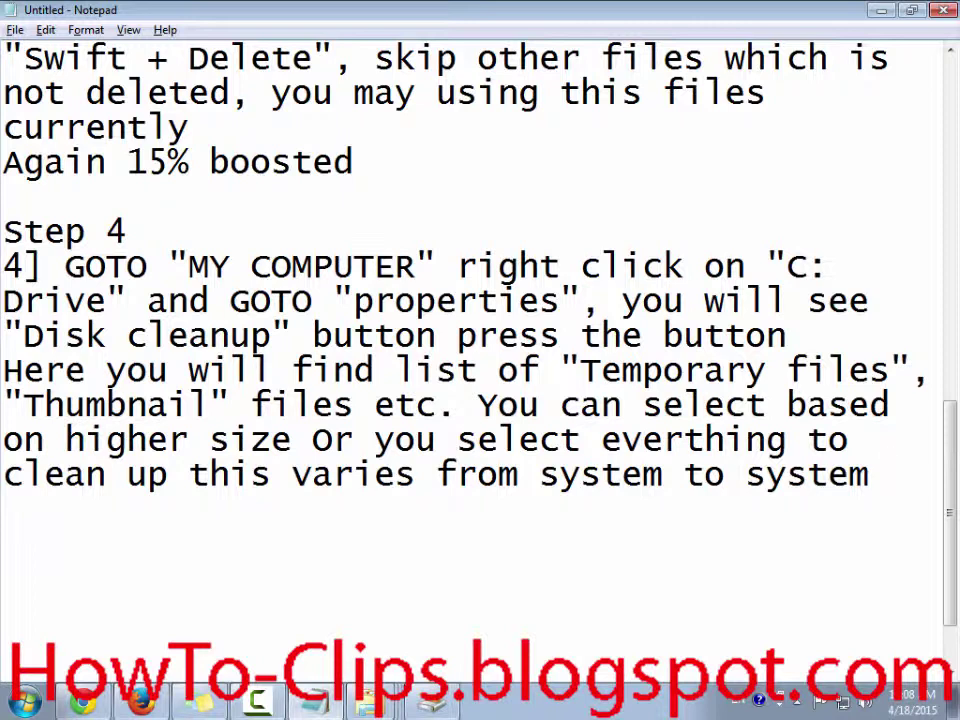
- Insert the word "size" between "this" and "varies" in the Step 4 text
left_click(870, 440)
left_click(127, 474)
left_click(189, 474)
left_click(292, 474)
type("size")
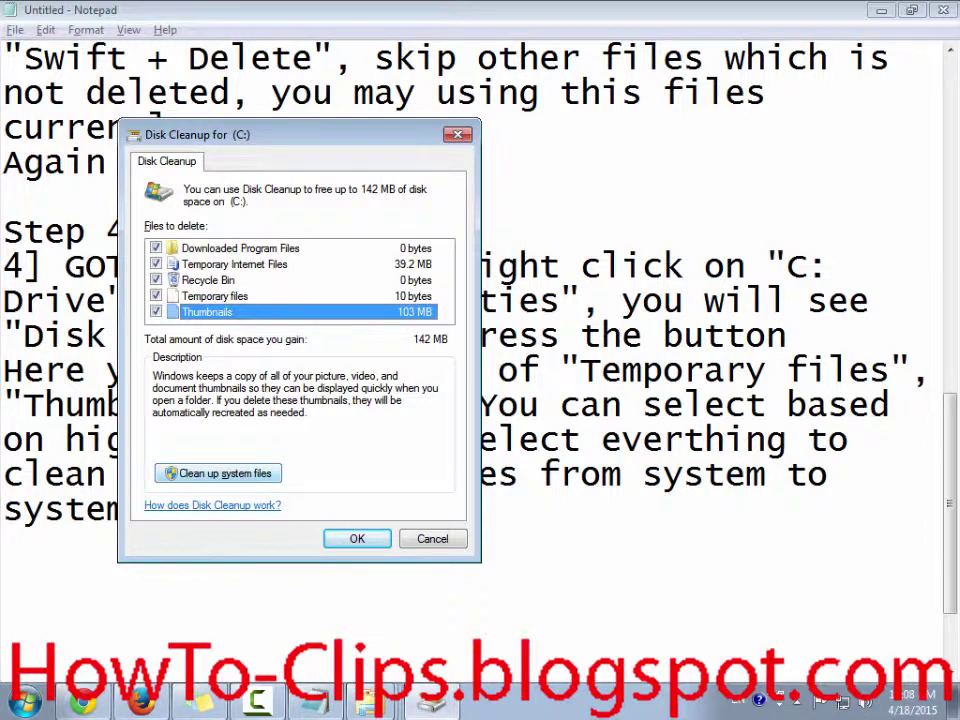
- Return from Disk Cleanup to the note and finish the Step 4 sentence with "and press OK button"
key("Escape")
type("a")
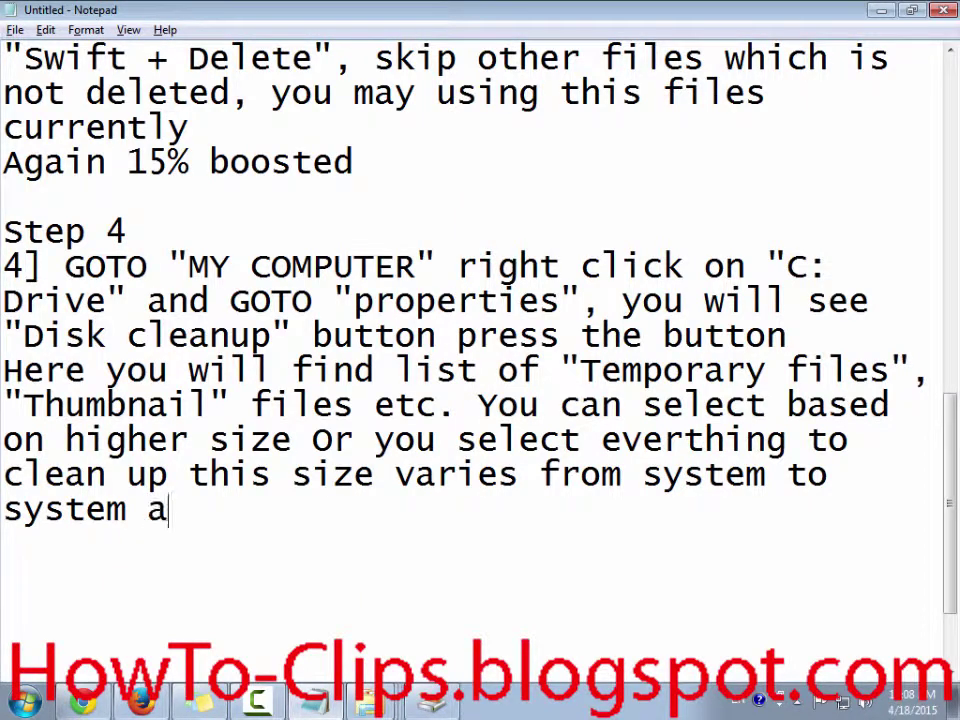
type("nd pre")
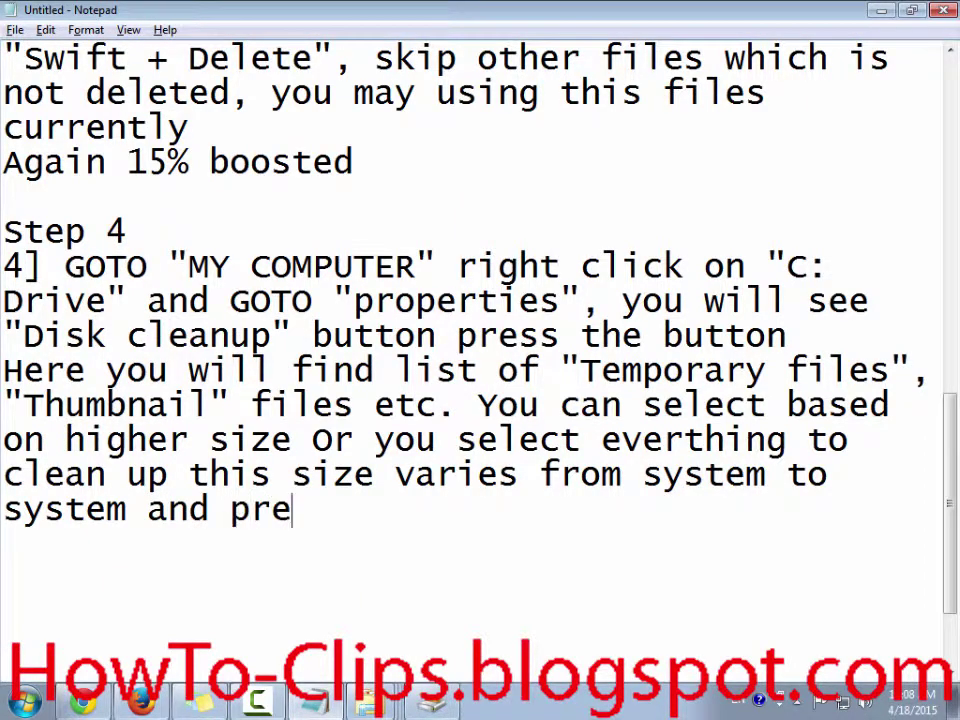
type("ss PK")
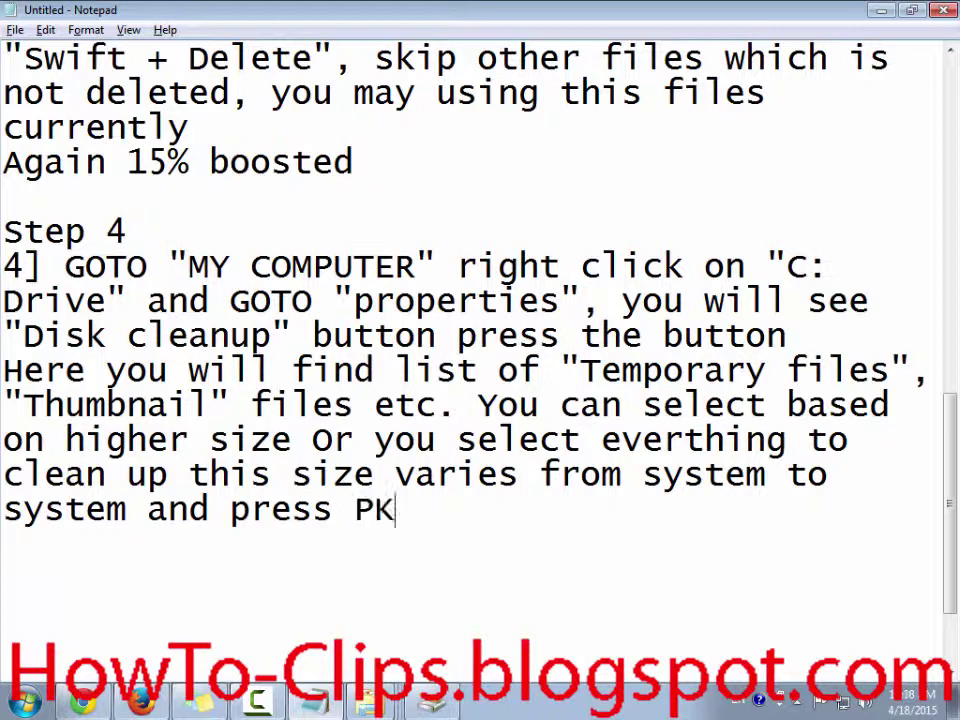
key("BackSpace")
key("BackSpace")
type("OK b")
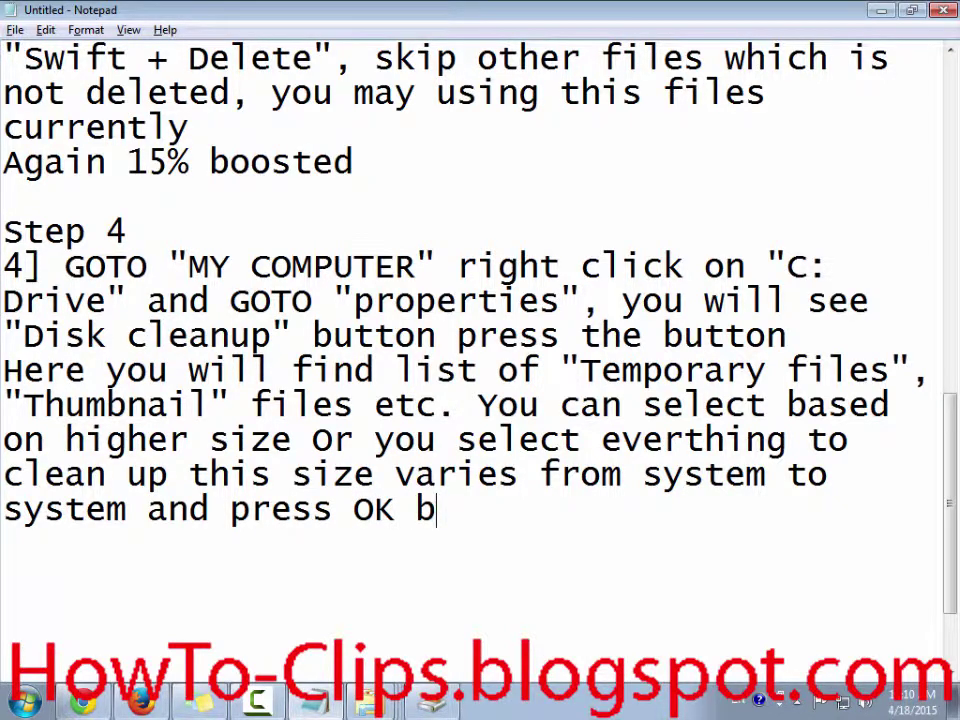
type("utton")
- Switch to Disk Cleanup for drive C:, run the cleanup and confirm permanent deletion of the selected files
key("alt+Tab")
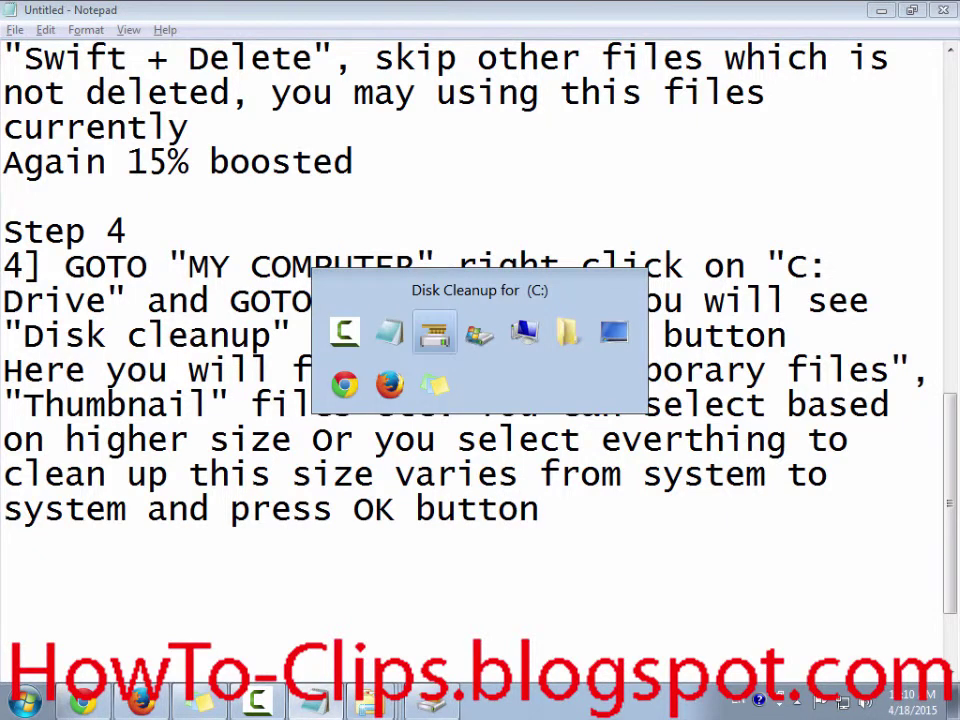
key("Return")
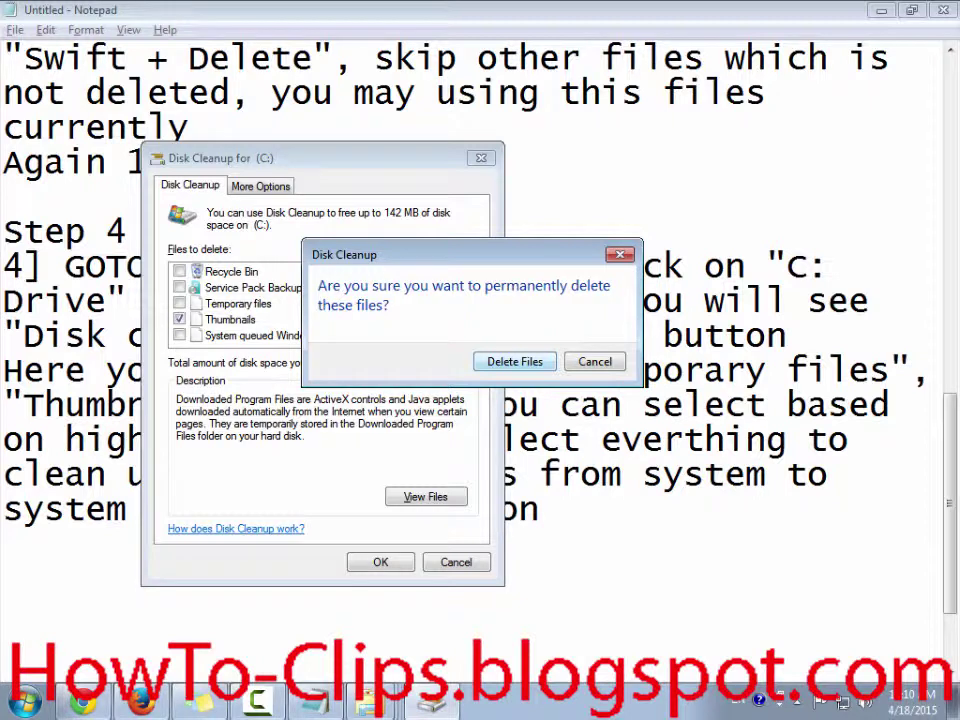
key("Return")
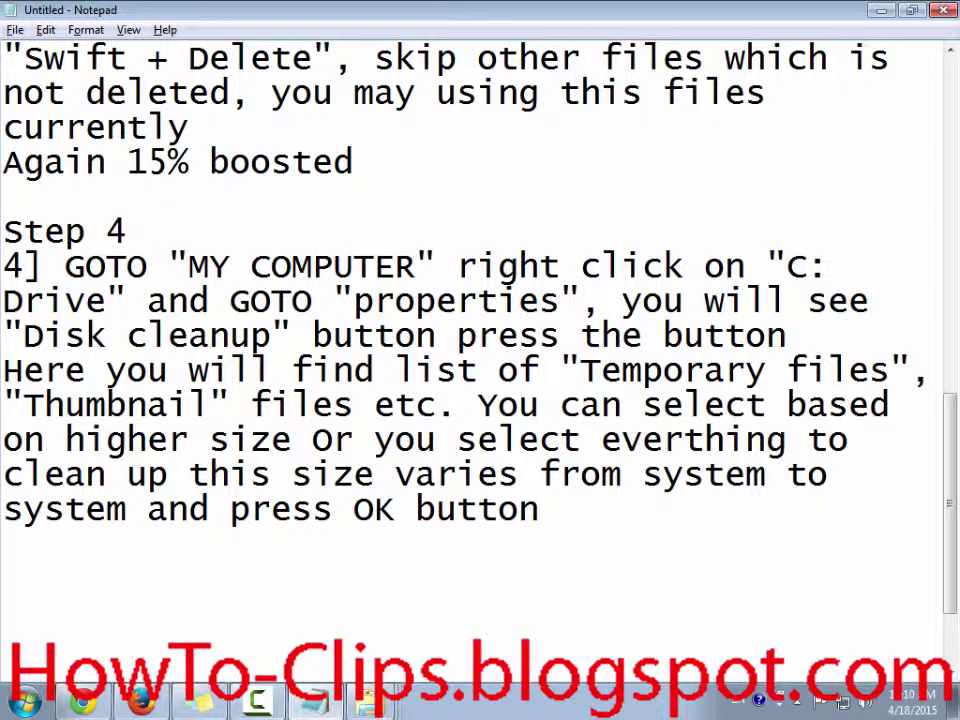
- Add the line "Again 15% boosted" below the Step 4 text, separated by a blank line
key("Return")
key("Return")
type("Aga")
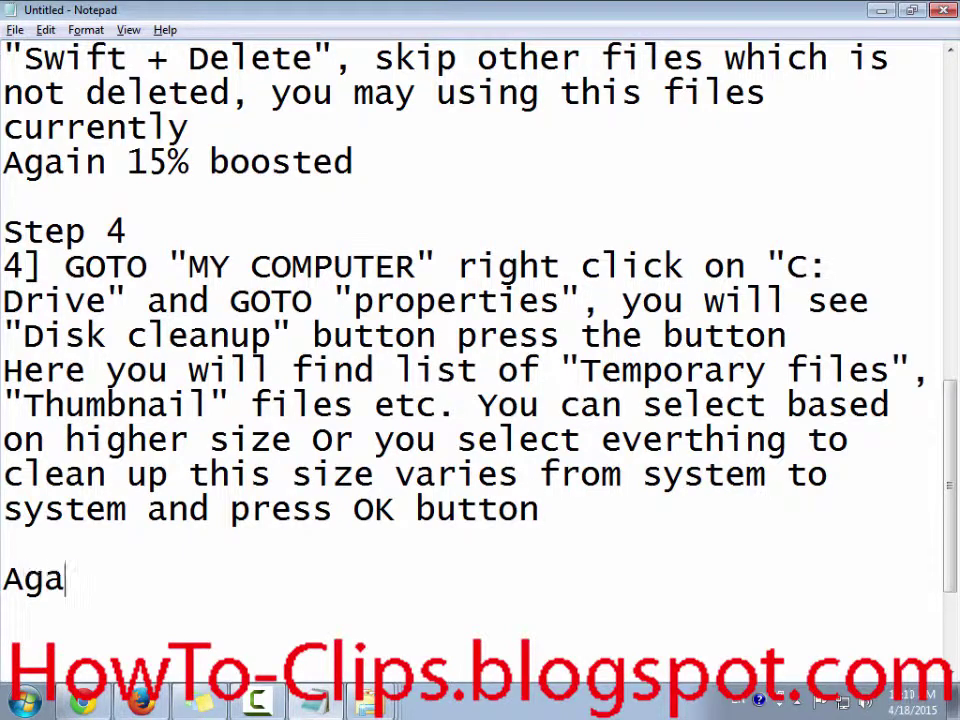
type("in 15")
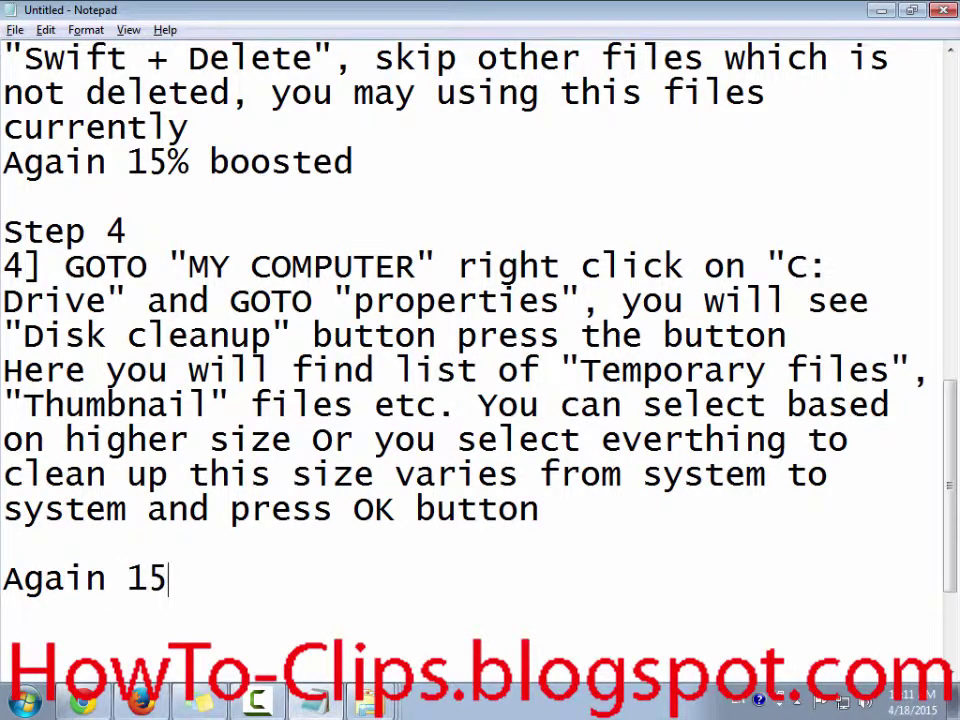
type("% Clea")
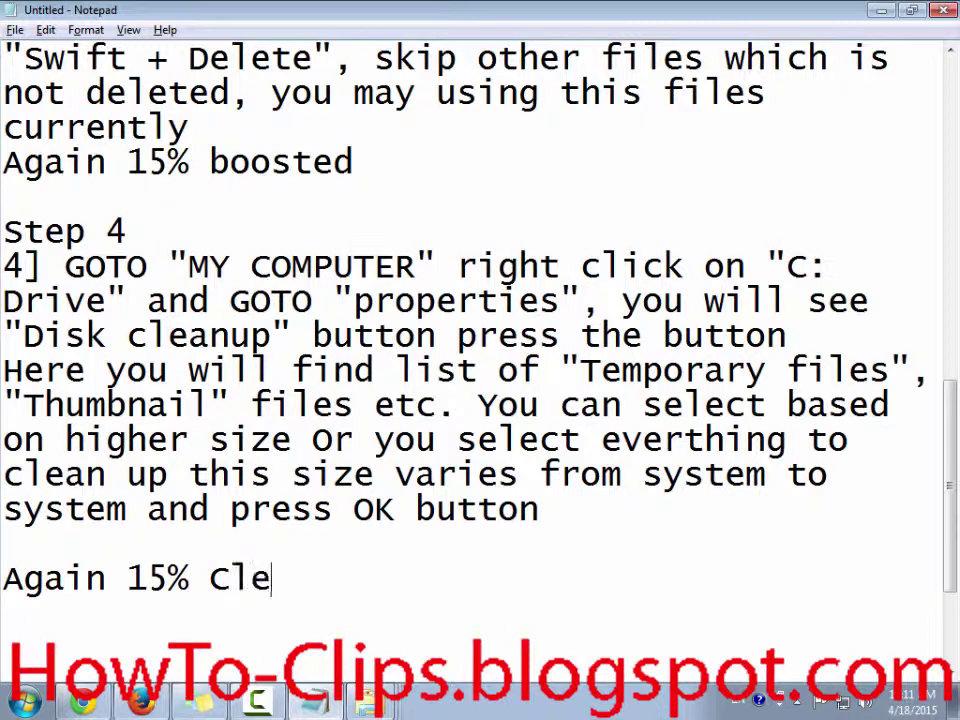
key("BackSpace")
key("BackSpace")
key("BackSpace")
key("BackSpace")
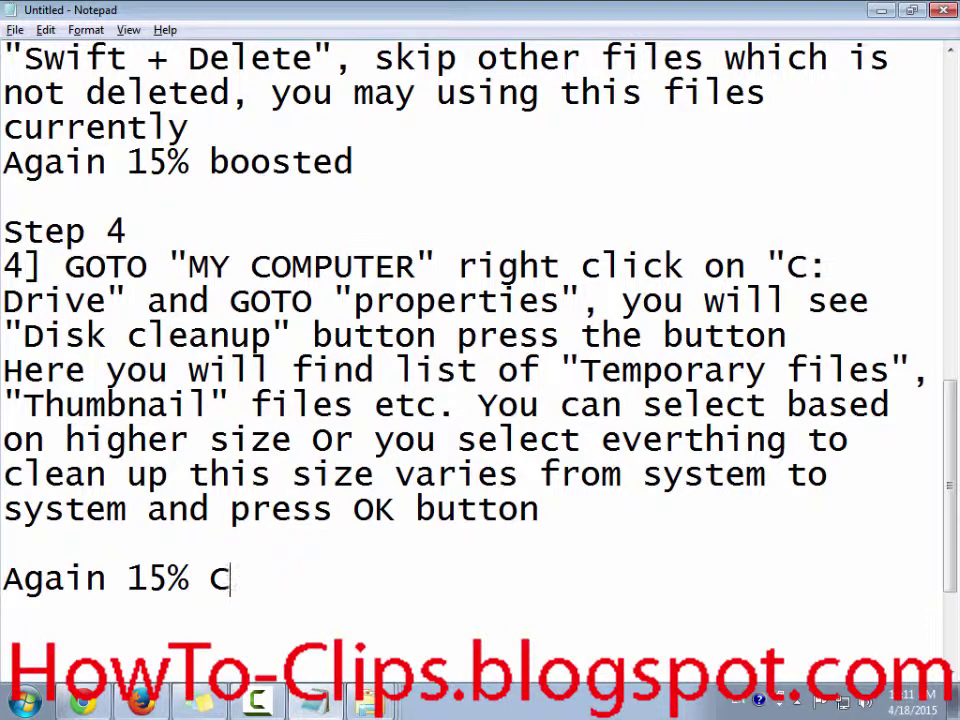
type("boosted")
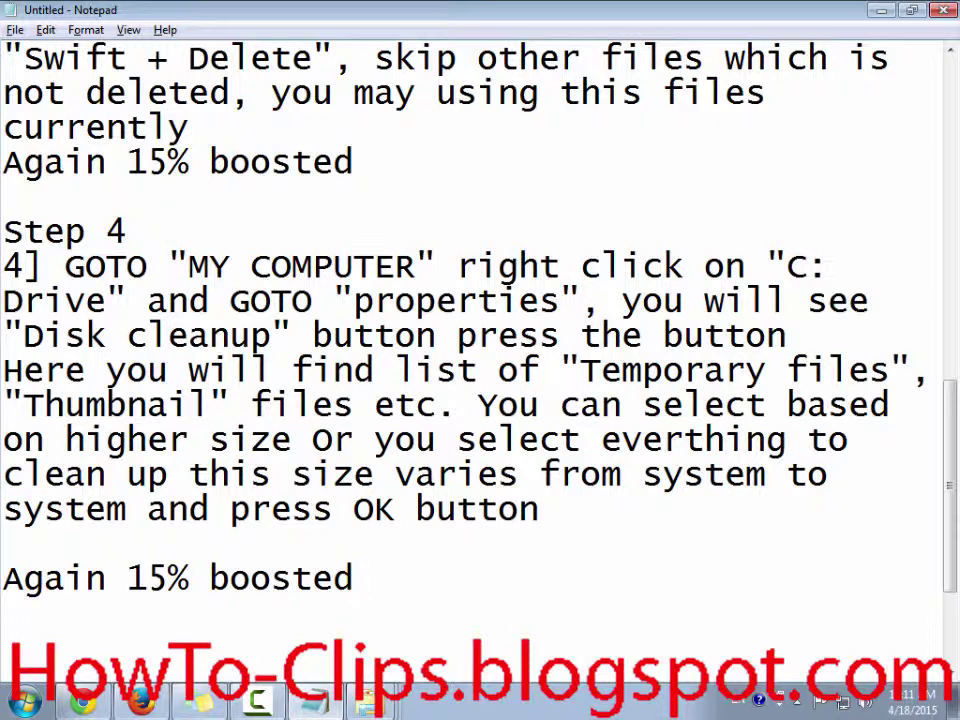
- Add the heading "Step 5" after a blank line and start the line beneath it with "5]"
key("Return")
key("Return")
type("T")
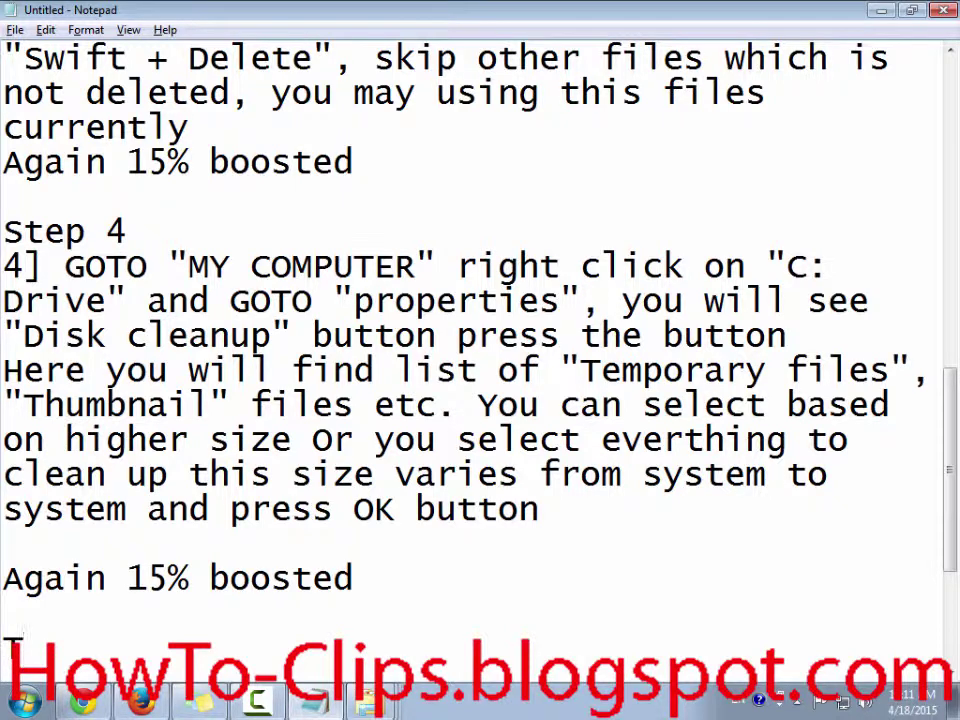
key("BackSpace")
type("Step ")
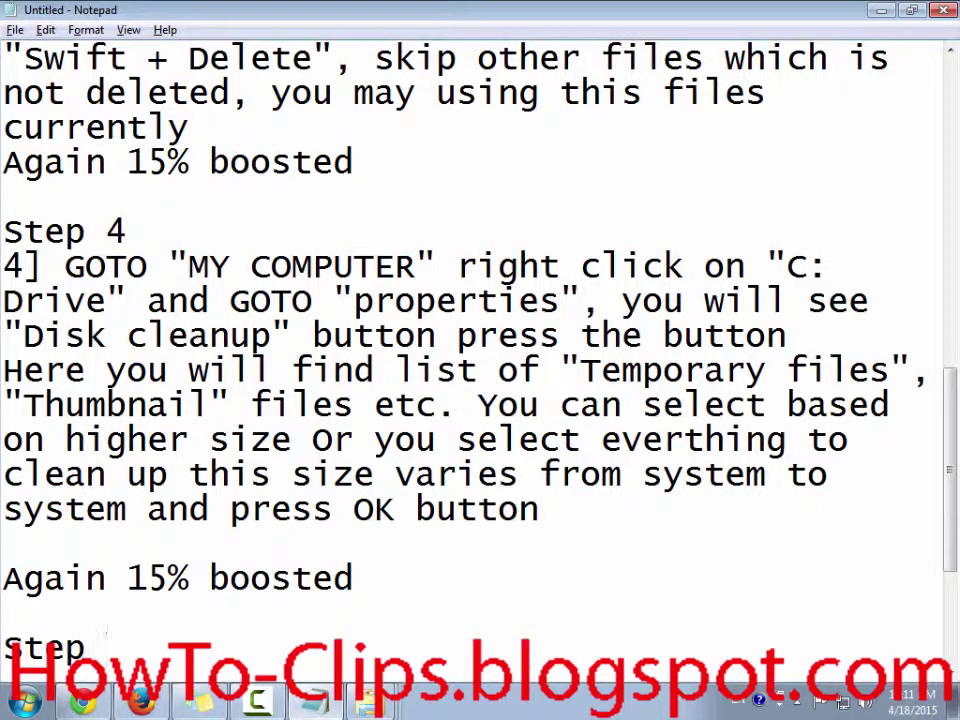
type("5")
key("Return")
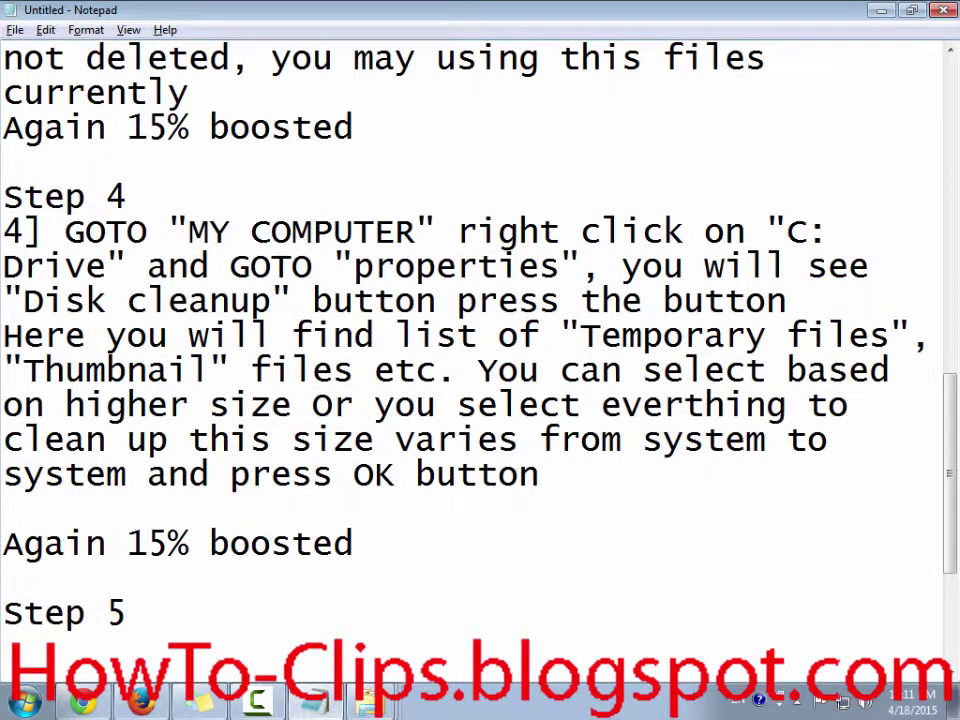
type("5]")
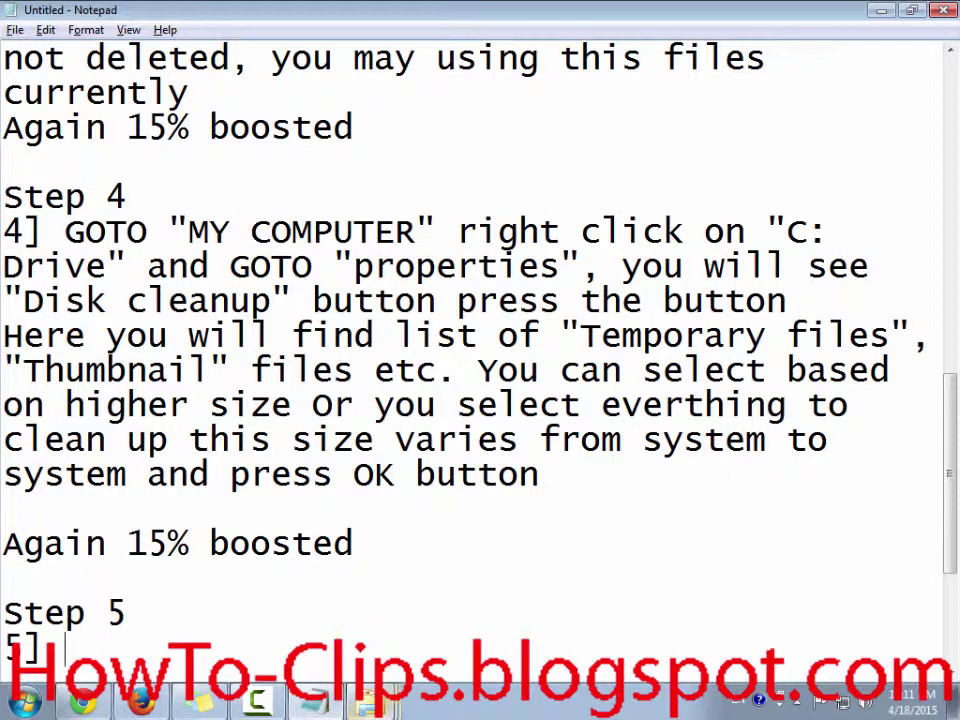
- Write "Again GOTO "My Computer"" after the "5]" marker
right_click(370, 703)
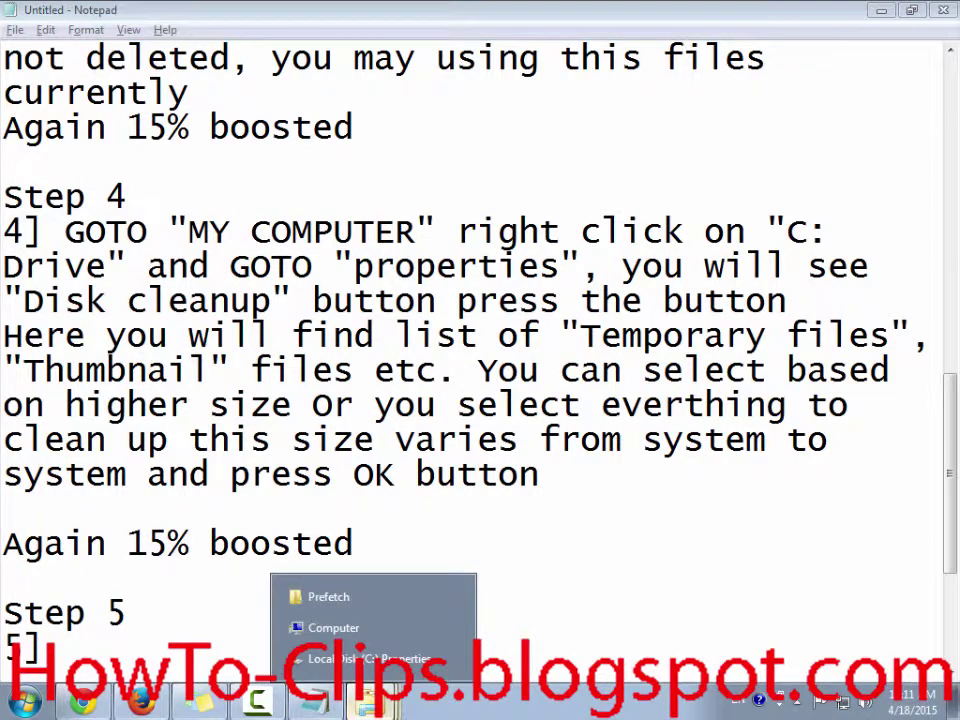
key("Escape")
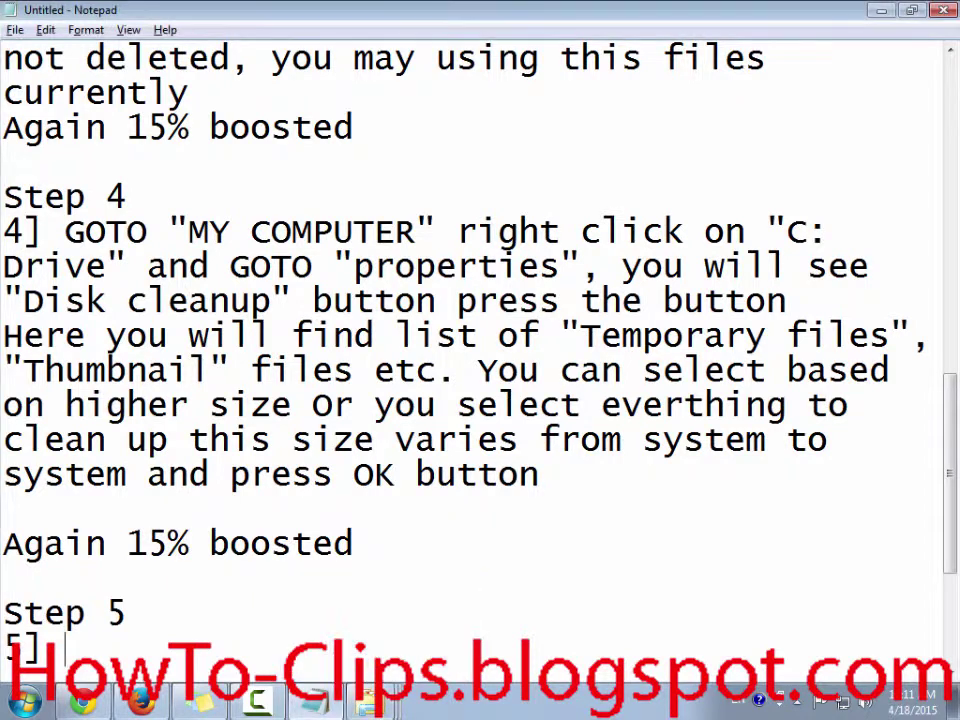
type("GOT O")
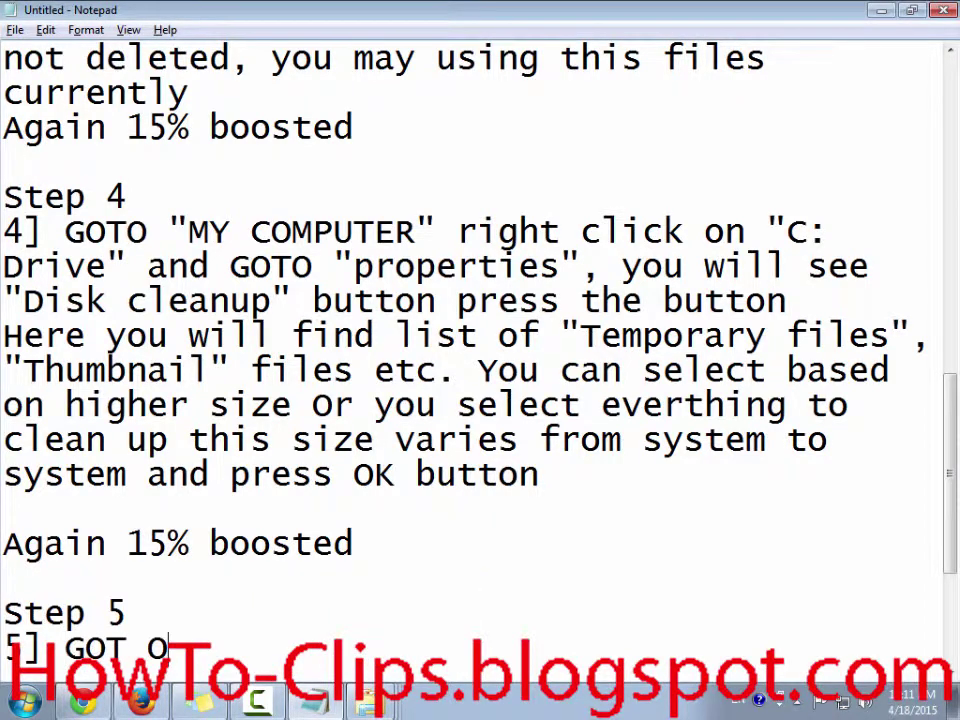
key("BackSpace")
key("BackSpace")
type("O \"")
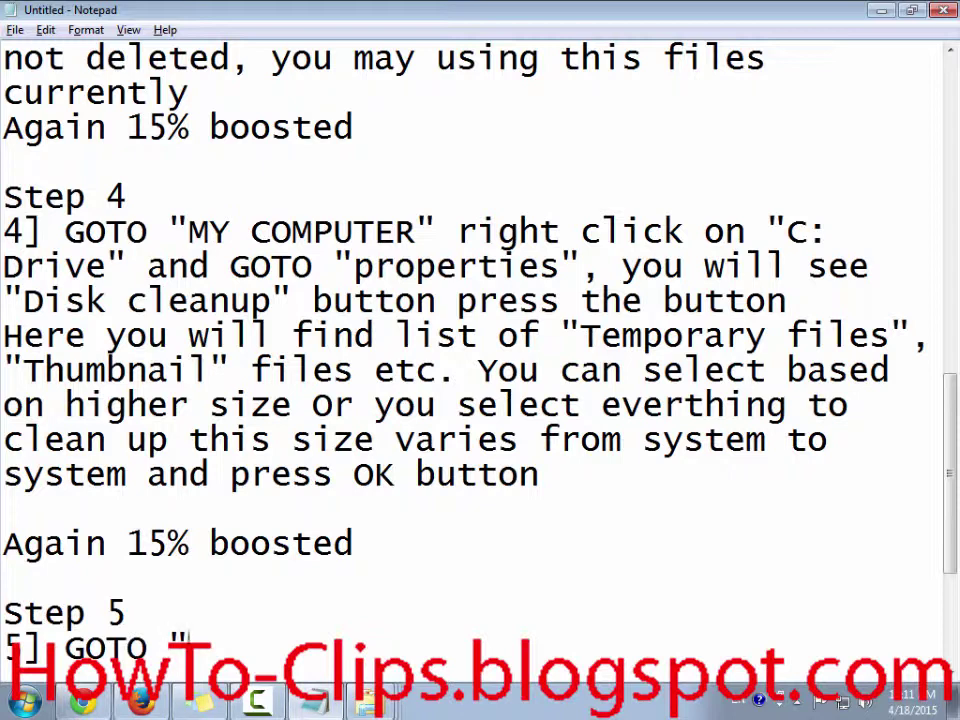
left_click(63, 647)
type("Aga")
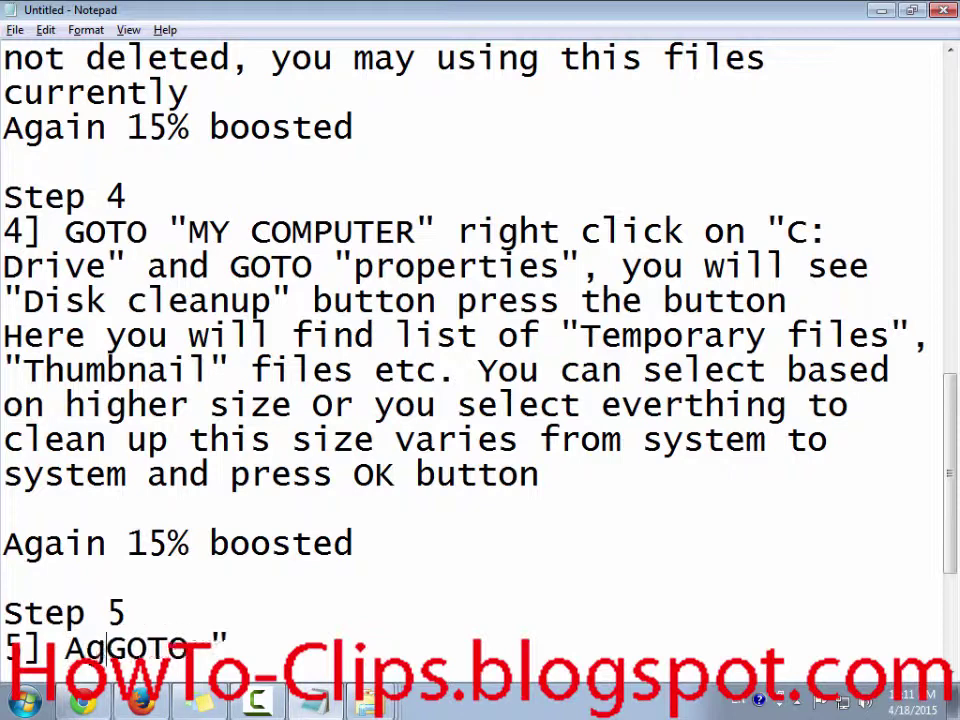
type("in GOTO \"")
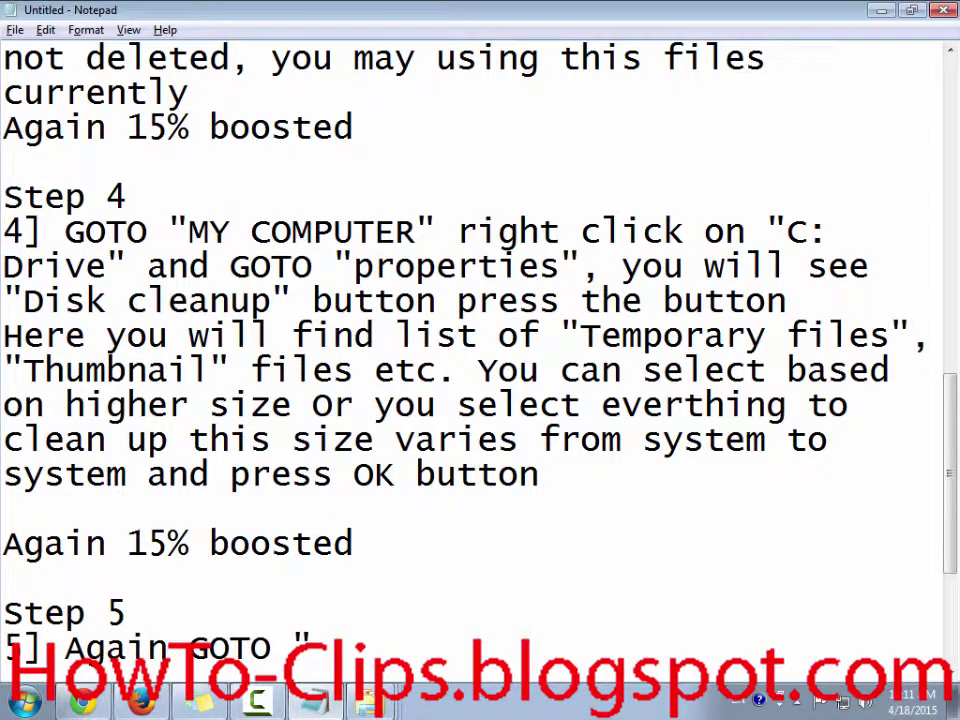
type("My C")
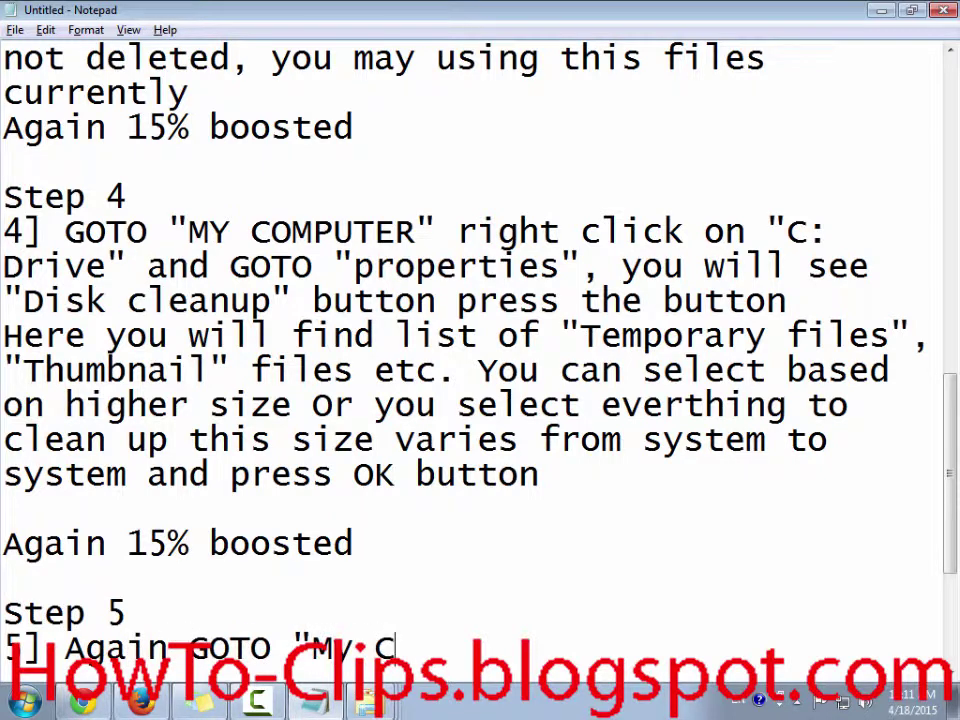
type("omputer")
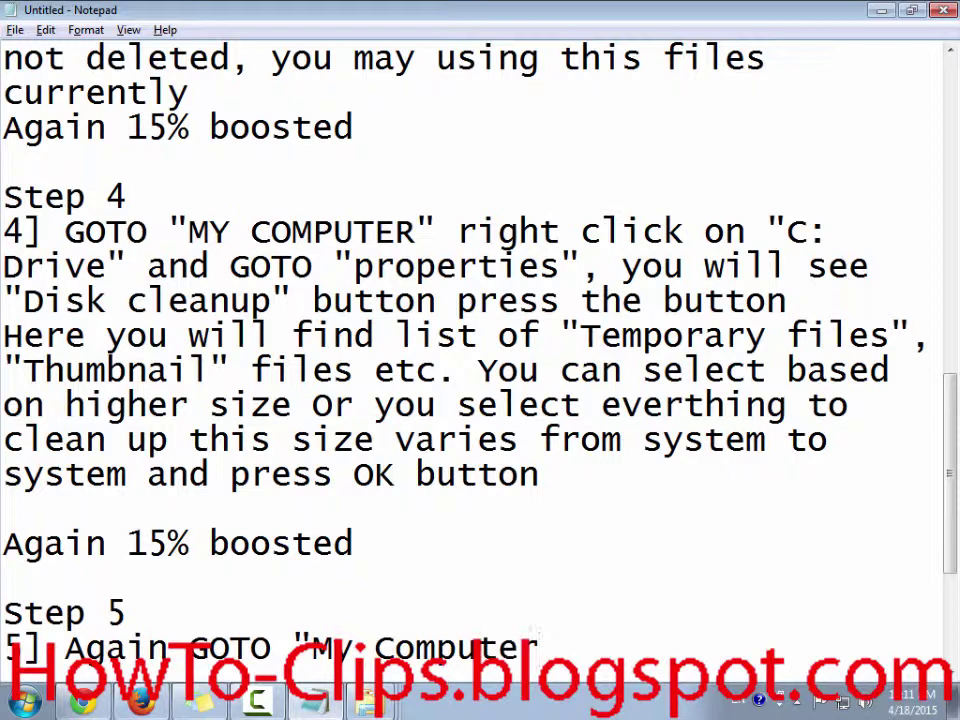
type("\"")
- Switch to the Computer window and open the properties of Local Disk (C:) at its error-checking and defragmentation tools
key("alt+Tab")
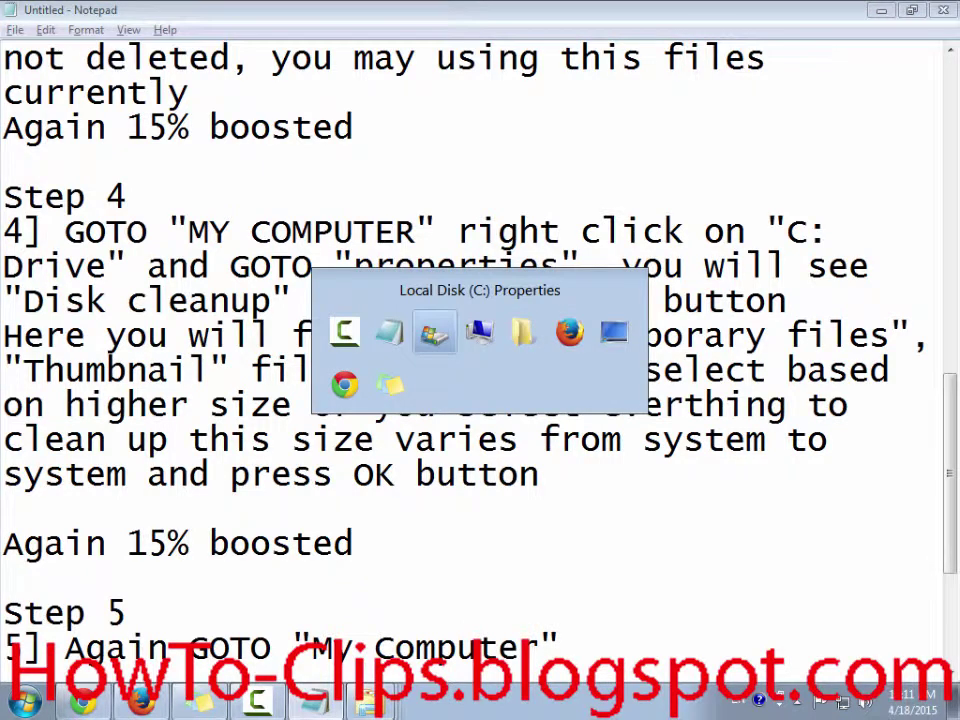
key("alt+Tab")
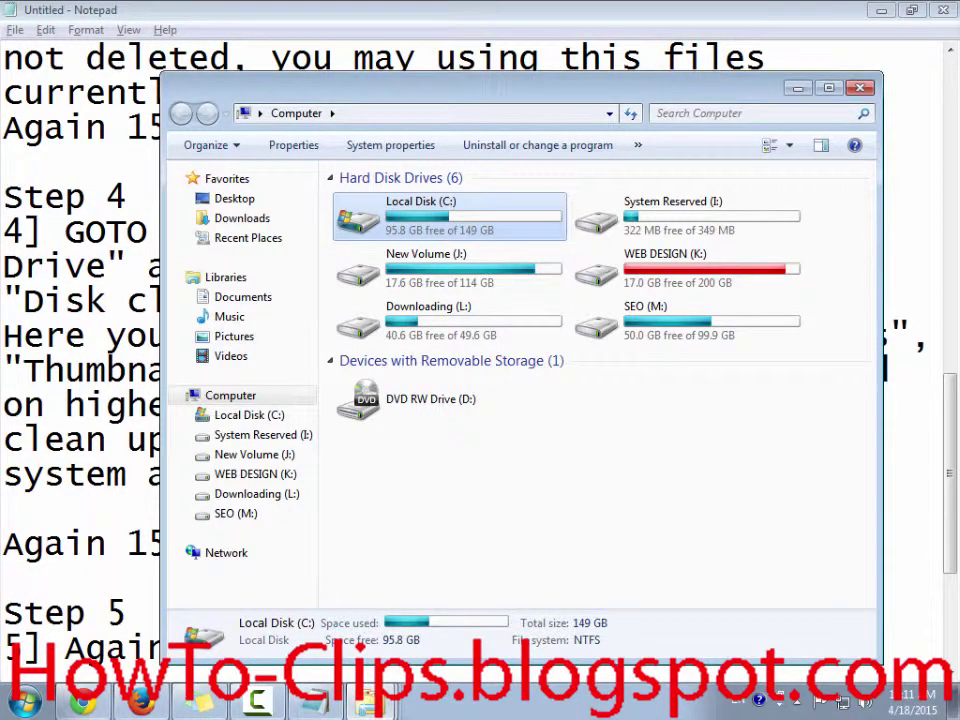
key("shift+F10")
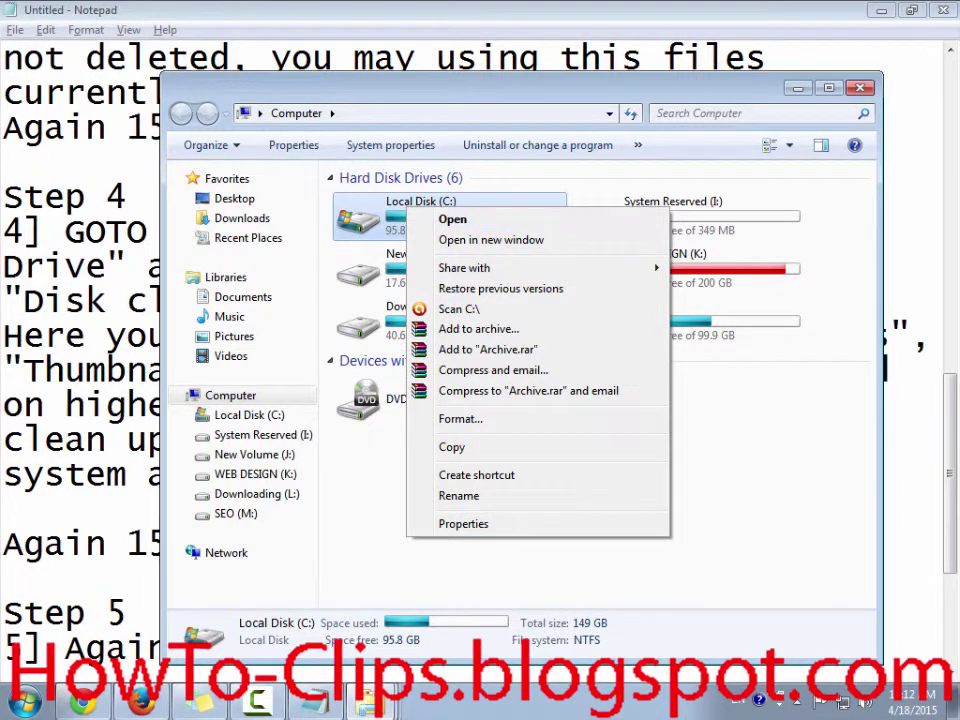
key("Up")
key("Return")
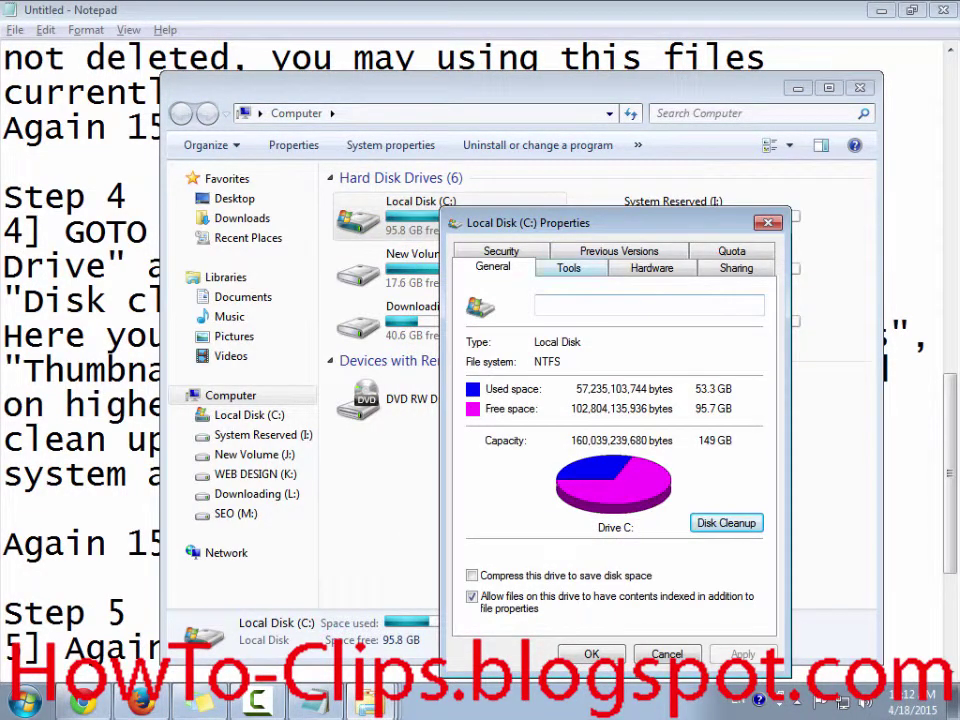
key("ctrl+Tab")
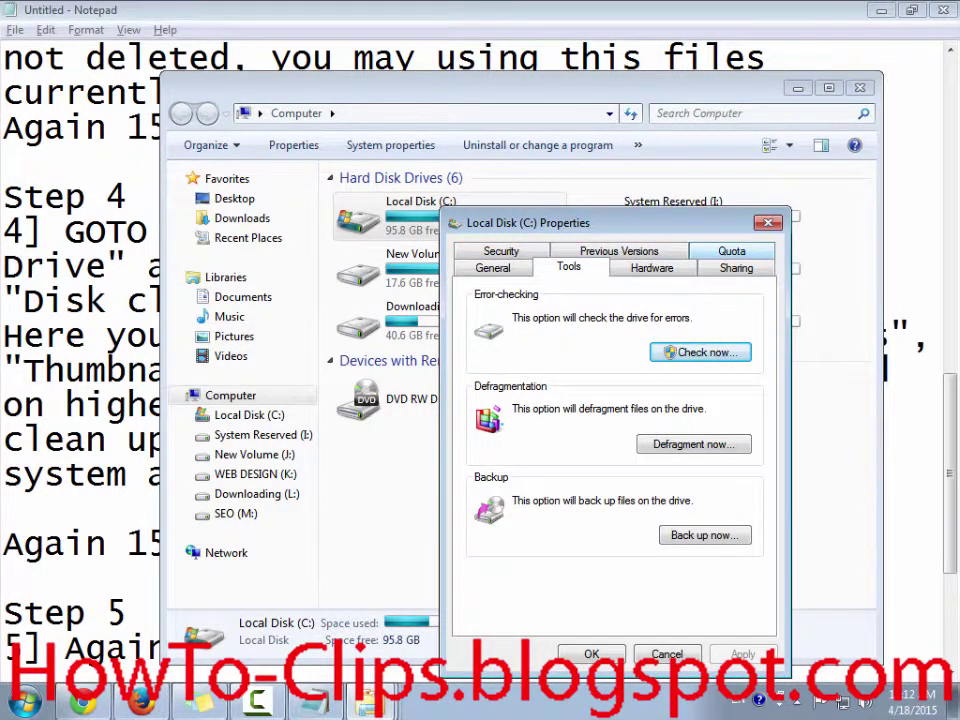
key("ctrl+shift+Tab")
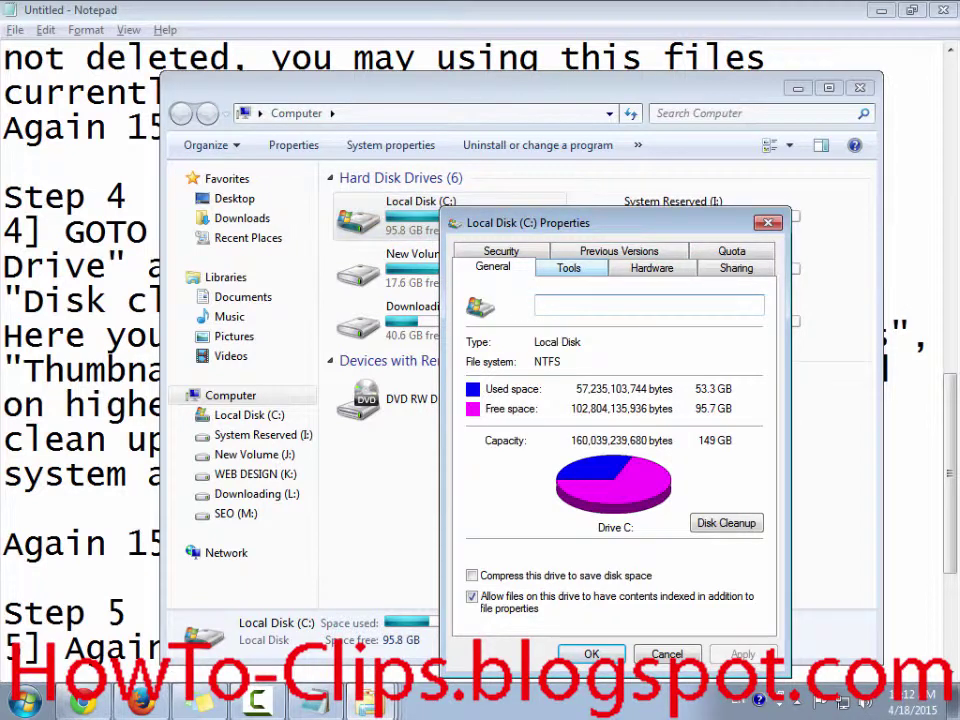
key("ctrl+Tab")
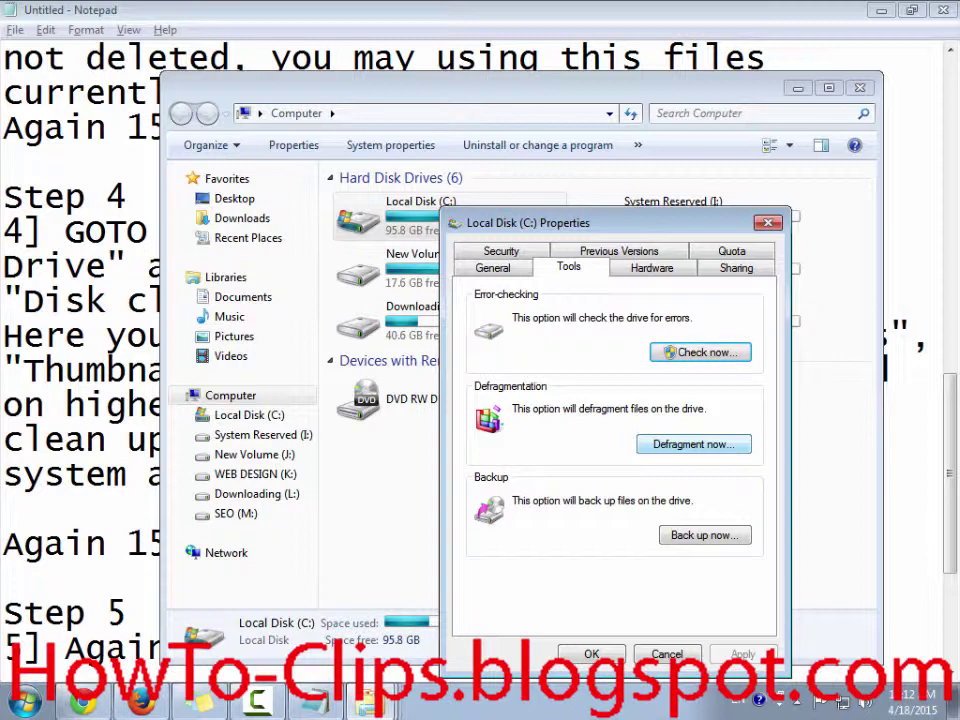
- Return to the note and continue the Step 5 sentence with "and click properties"
key("alt+Tab")
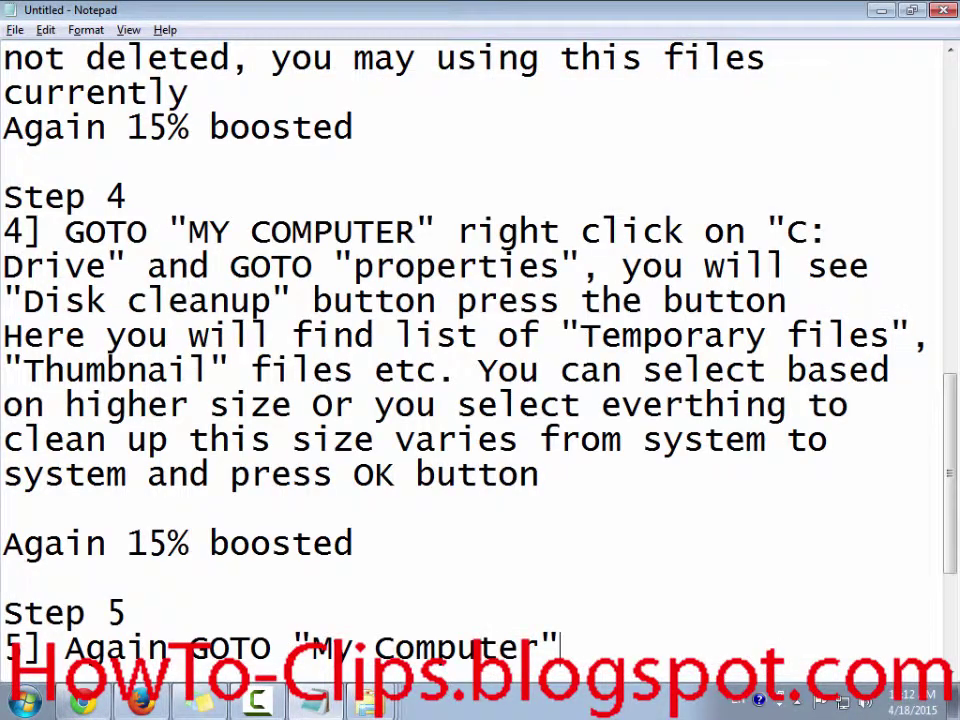
type("and clic")
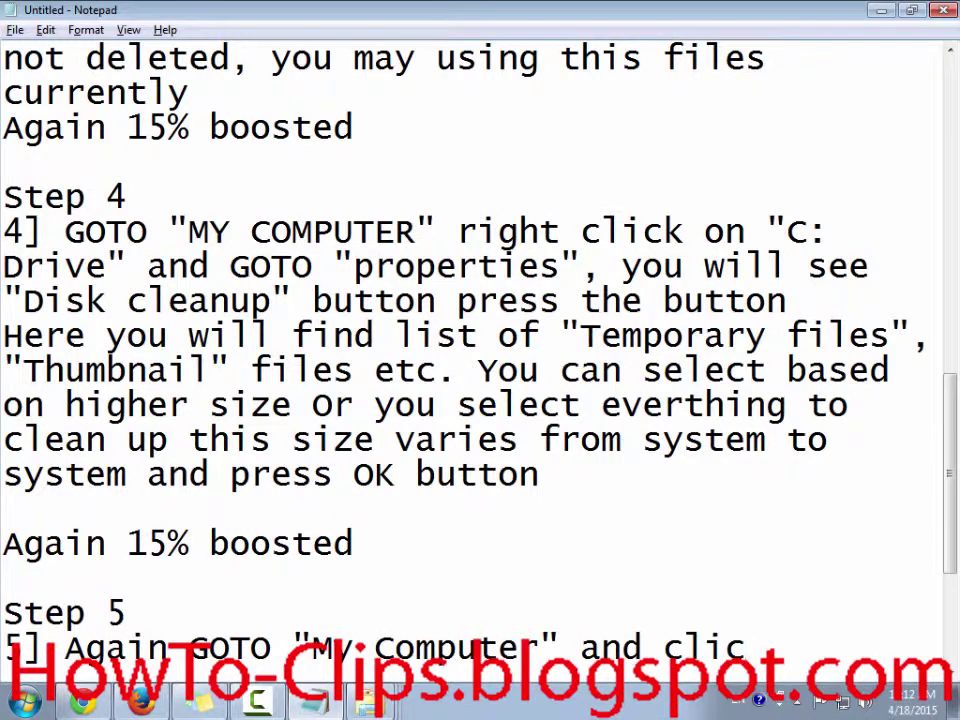
type("k p")
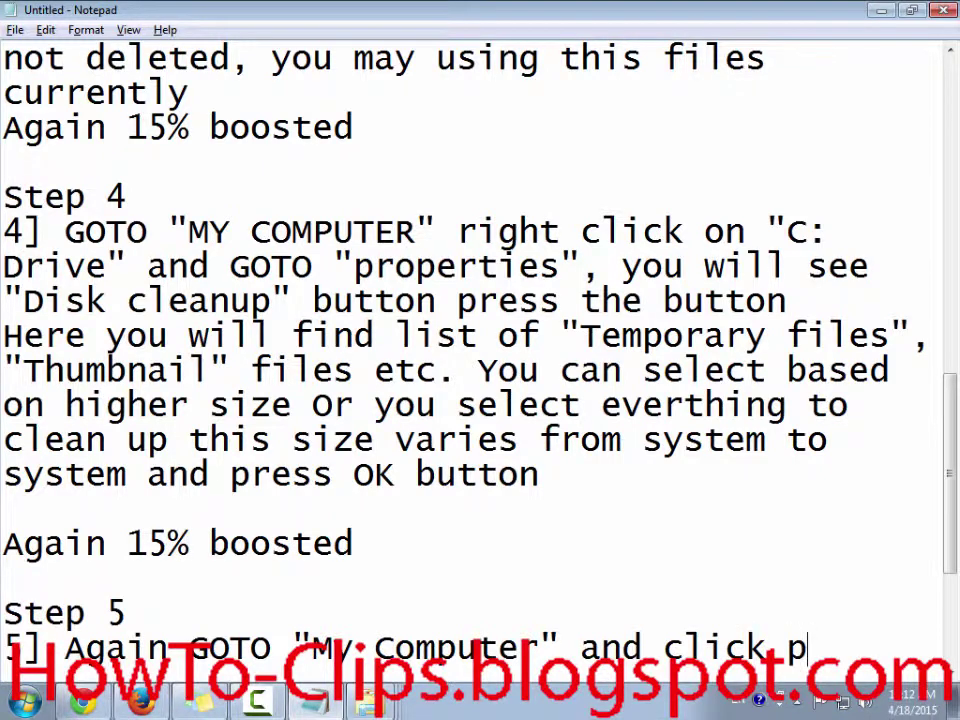
type("roperties")
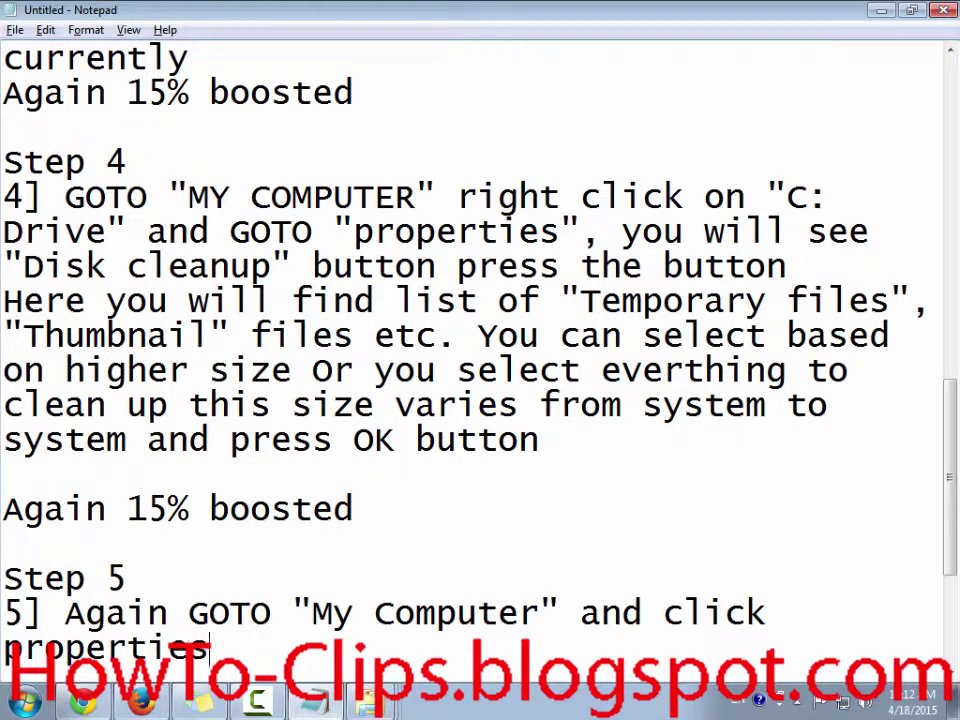
- Check the Local Disk (C:) properties, and continue the Step 5 sentence in the note with "click "Tools" tab and click"
key("alt+Tab")
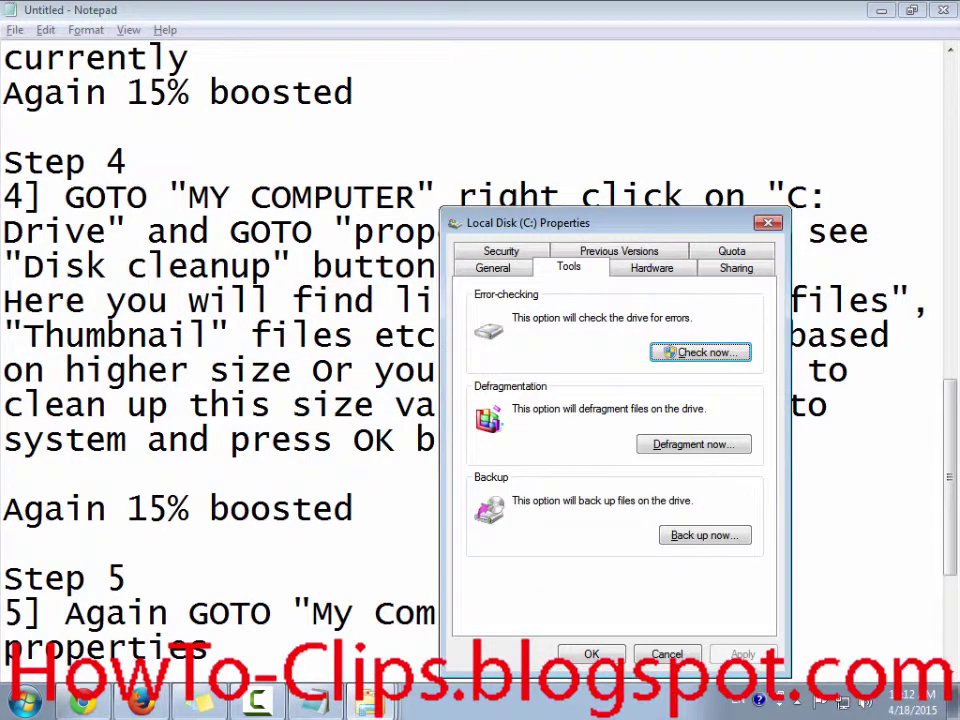
key("alt+Tab")
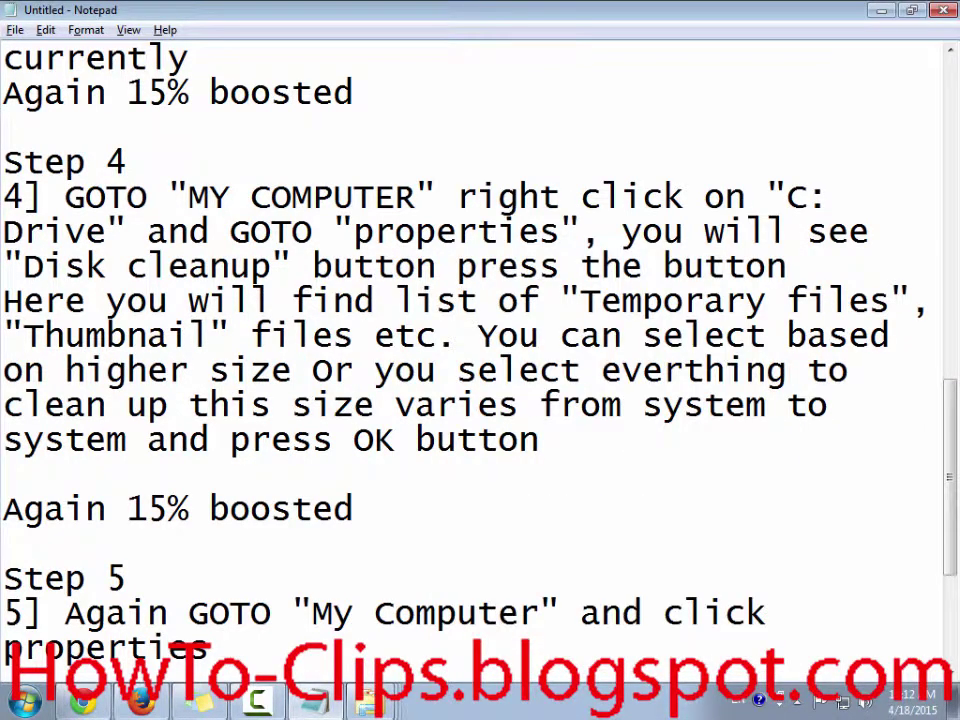
type("click ")
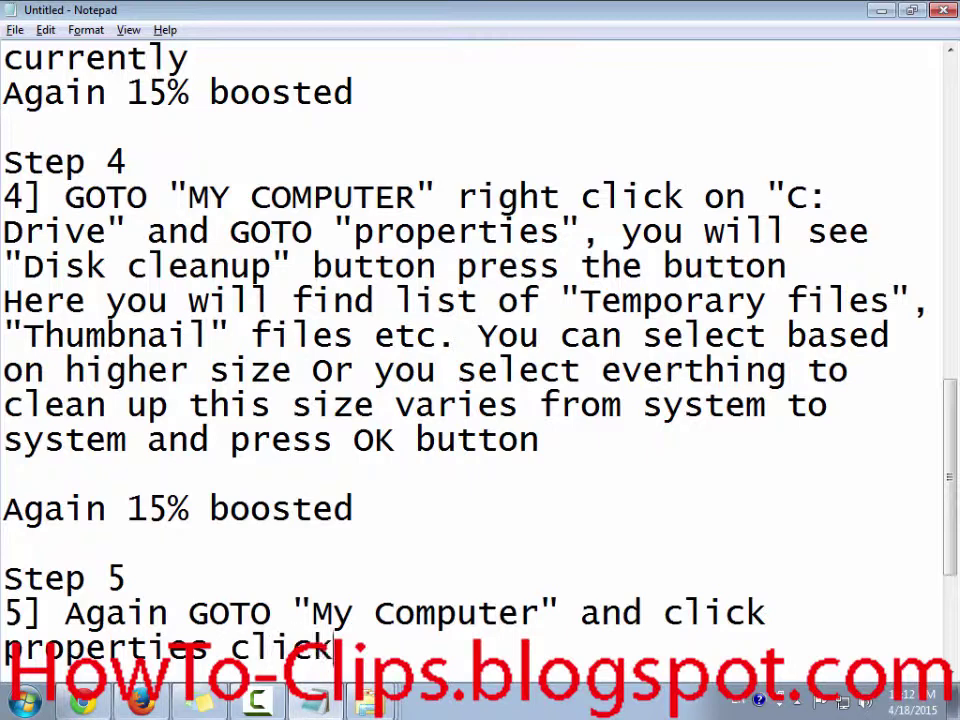
type("\"Tools")
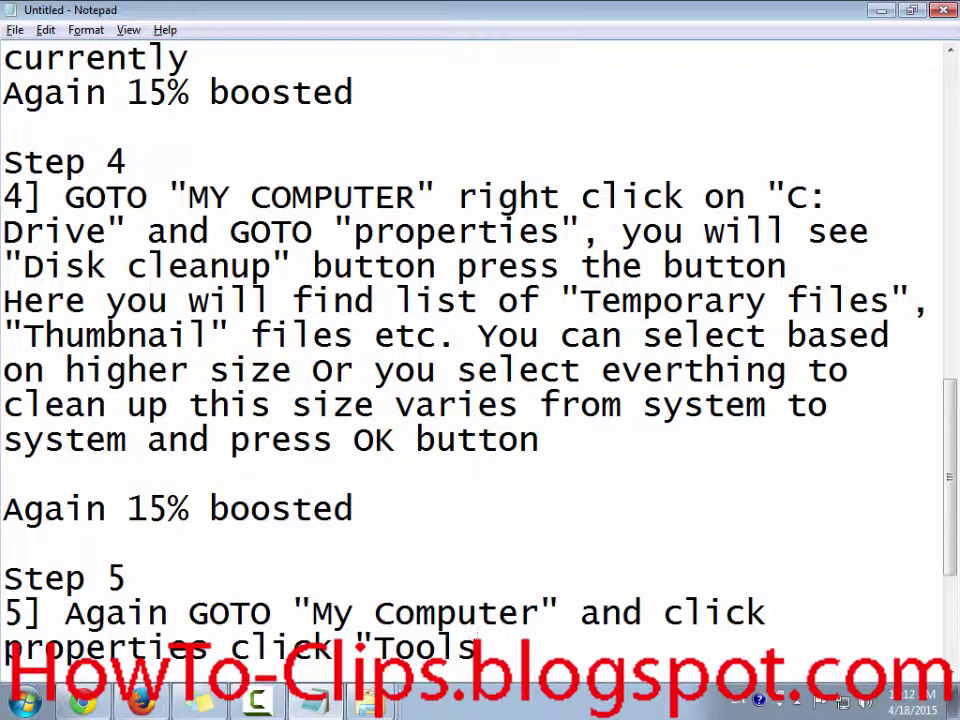
type("\" tab")
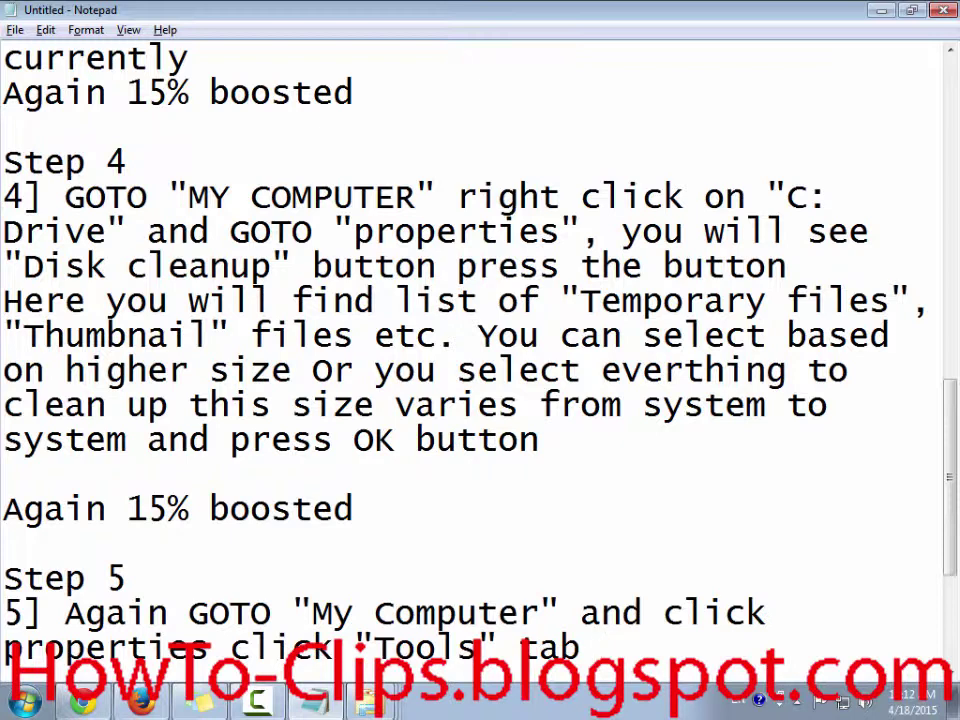
type("nd click")
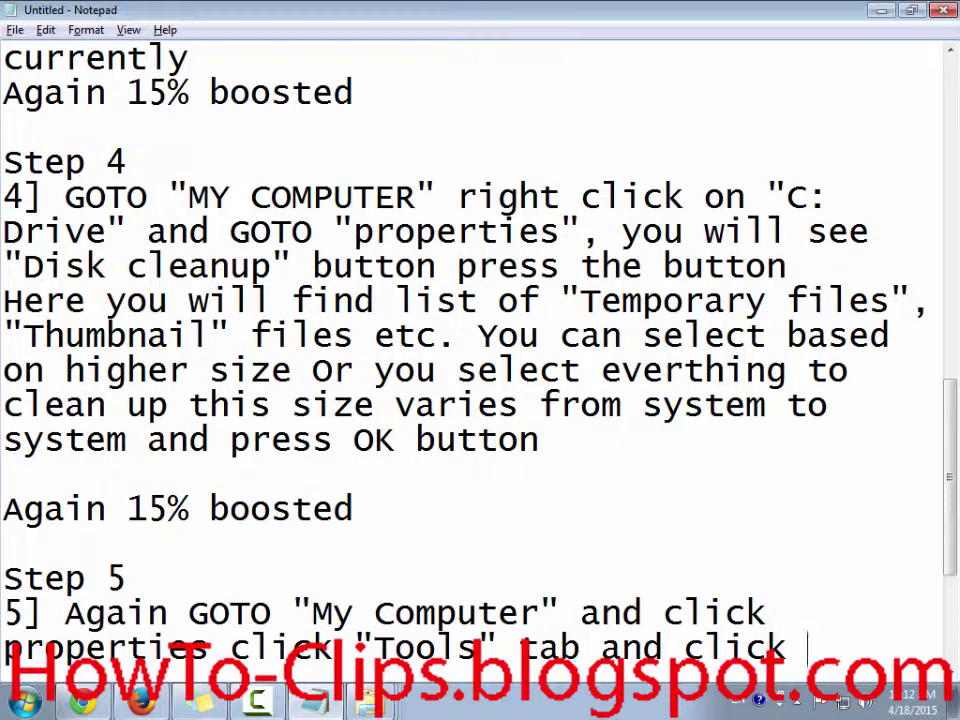
- Check the defragmentation option's name in the drive properties, and add "Defragment Now" in quotation marks to the Step 5 sentence
key("alt+Tab")
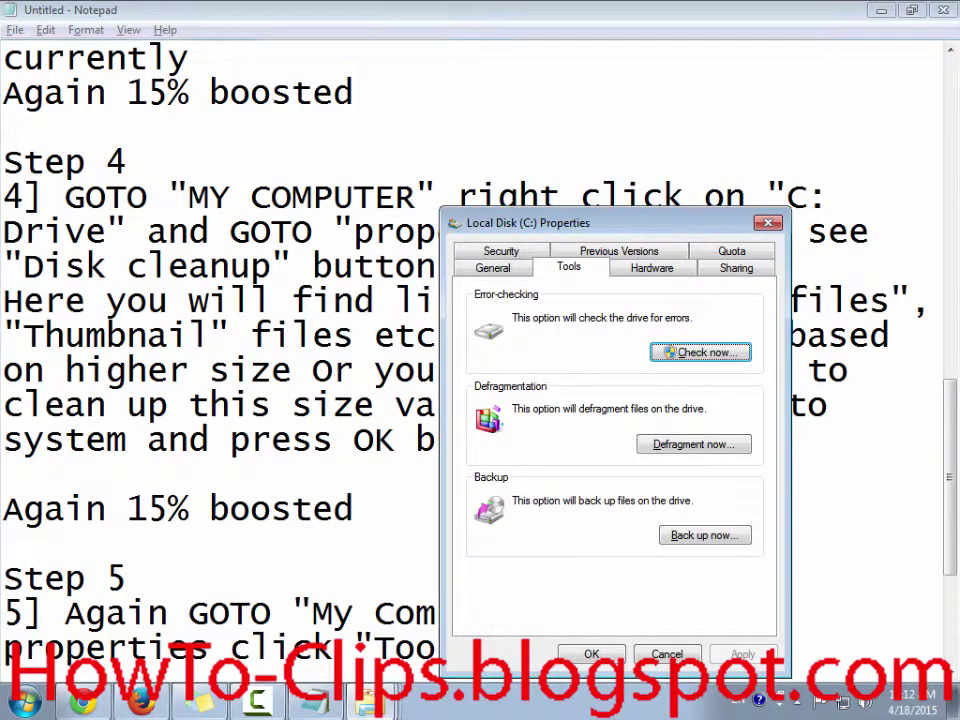
key("alt+Tab")
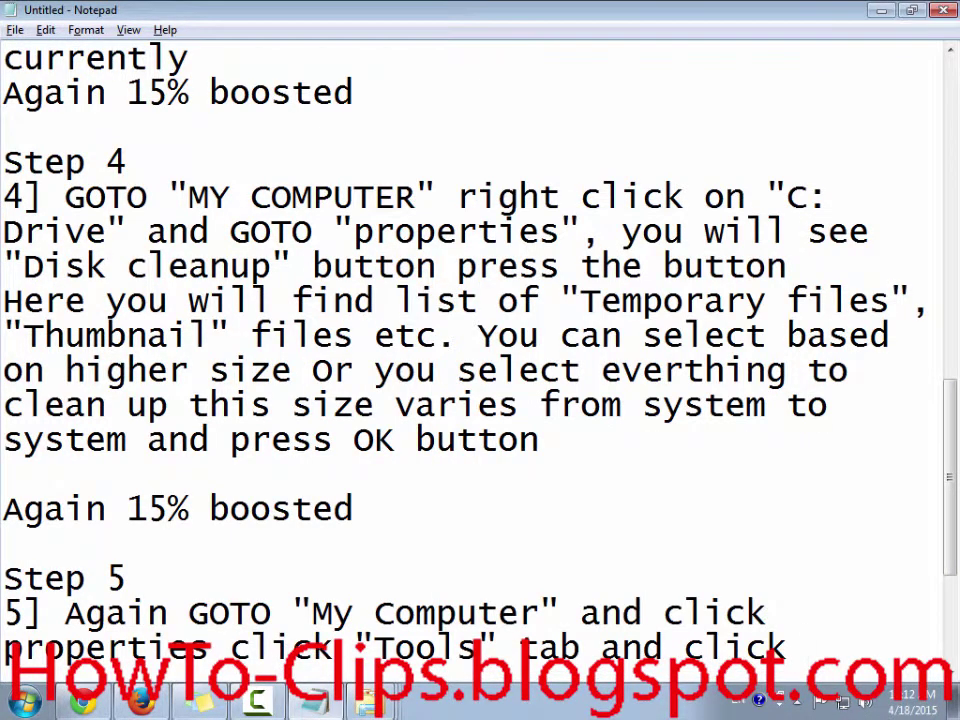
type("\"De")
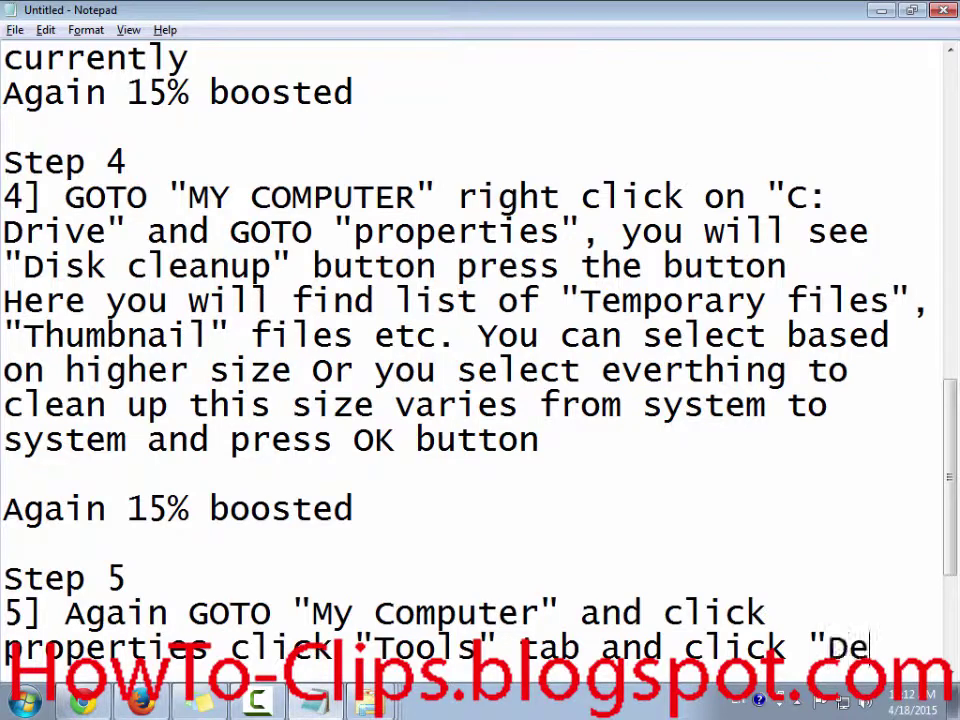
type("fragmen")
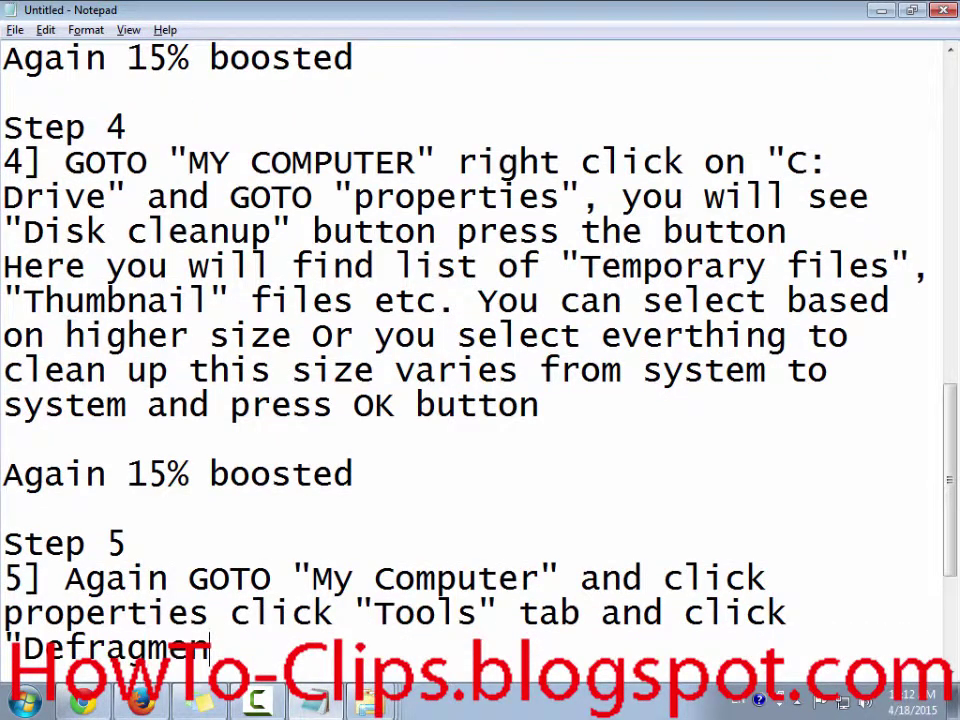
type("t NO")
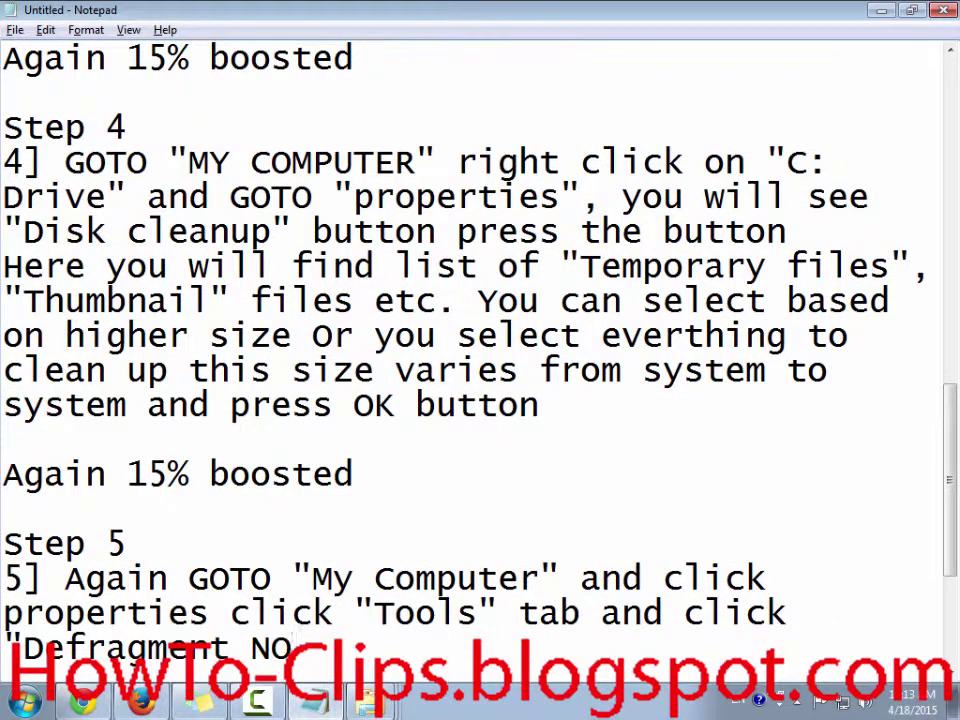
key("BackSpace")
type("ow\"")
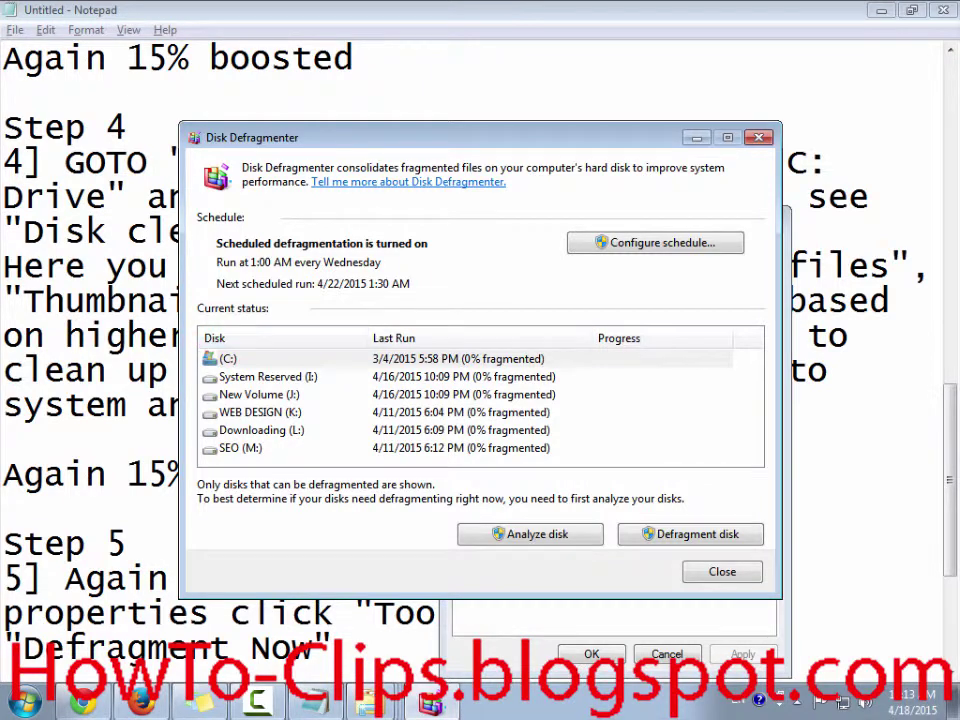
- Select drive (C:) in Disk Defragmenter, and extend the Step 5 sentence in the note with "select the drive you want to fragment"
left_click(228, 358)
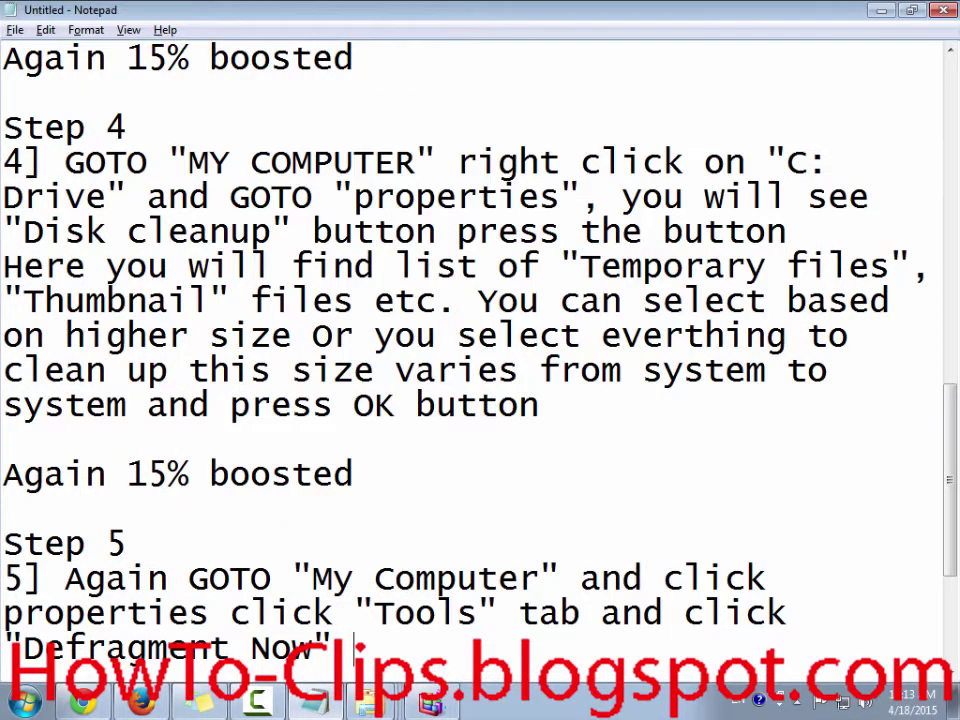
key("alt+Tab")
type("select ")
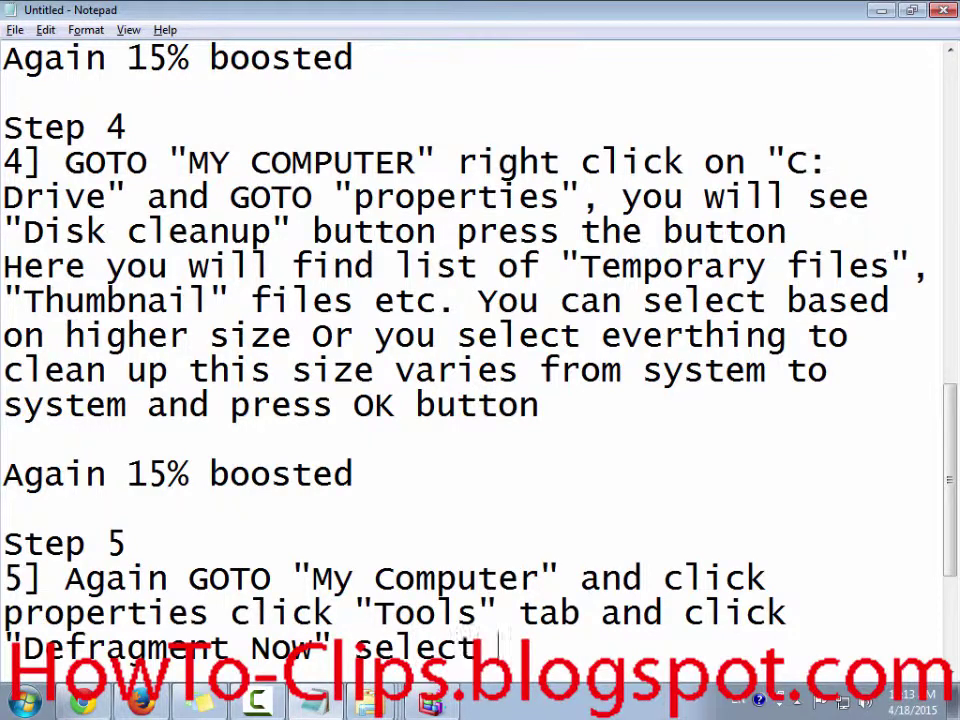
type("the drive")
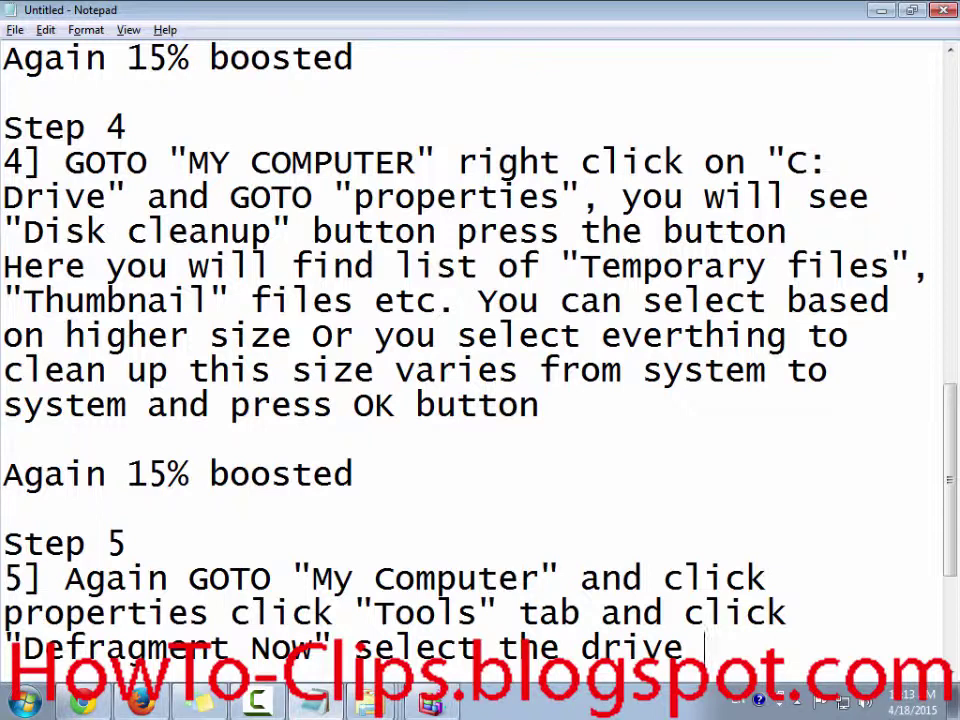
type("you want t")
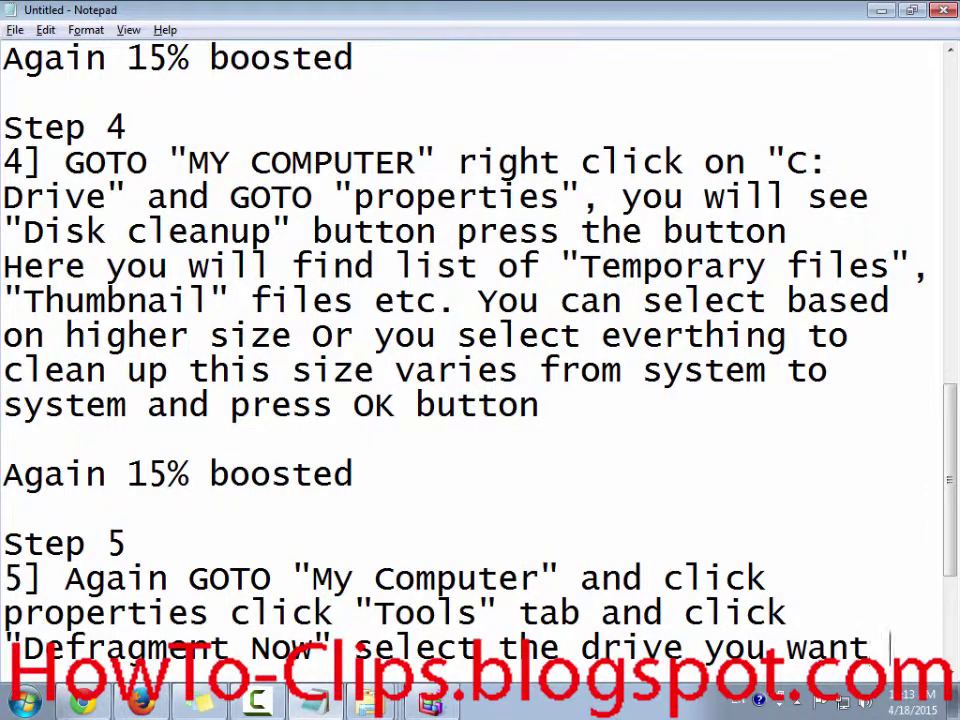
type("o")
key("BackSpace")
type("to fr")
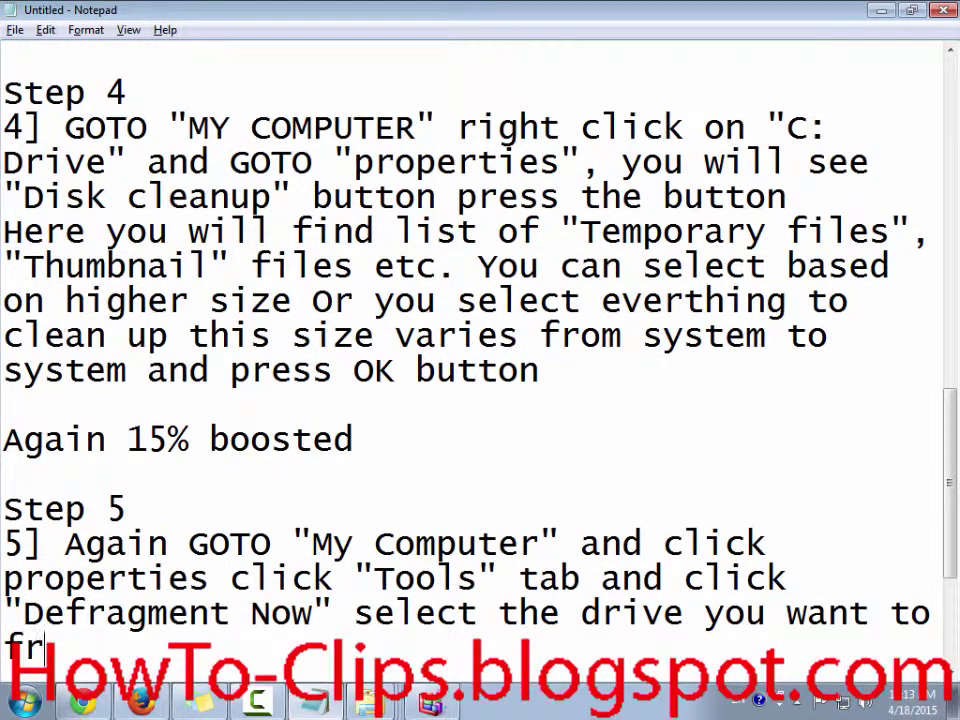
type("agment")
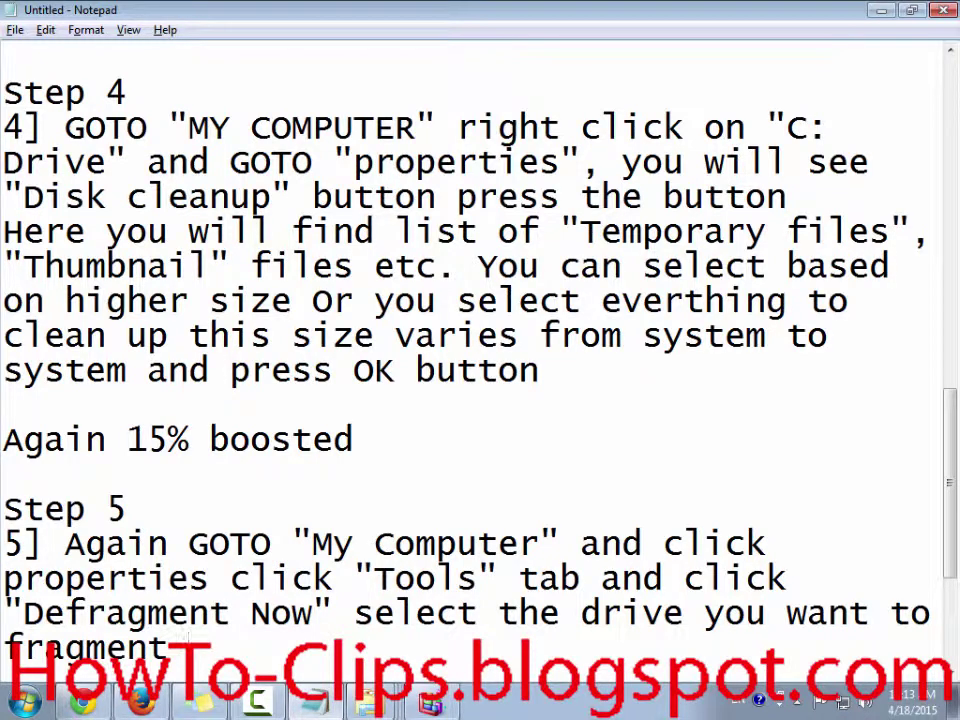
- Highlight drive (C:) in Disk Defragmenter again, and continue the note's Step 5 sentence with "and press fragment"
key("alt+Tab")
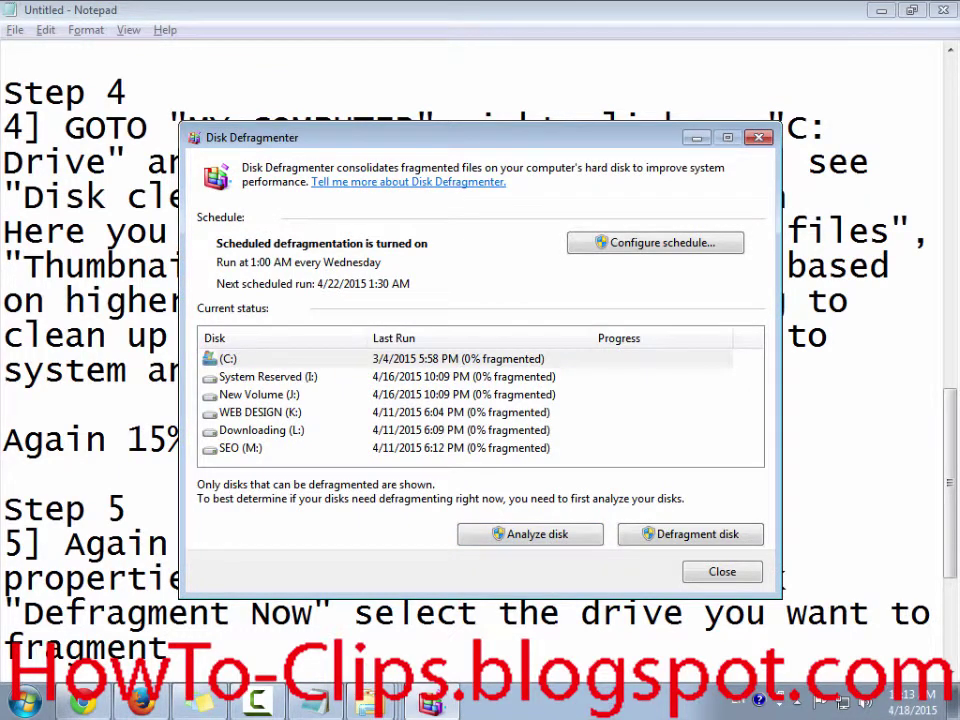
left_click(225, 358)
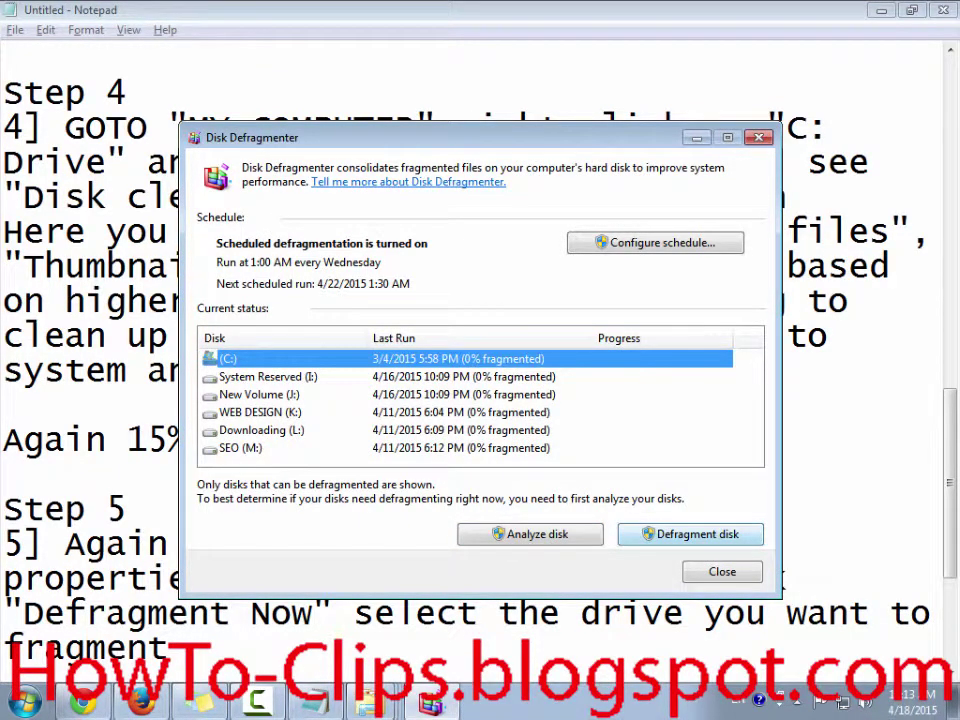
key("alt+Tab")
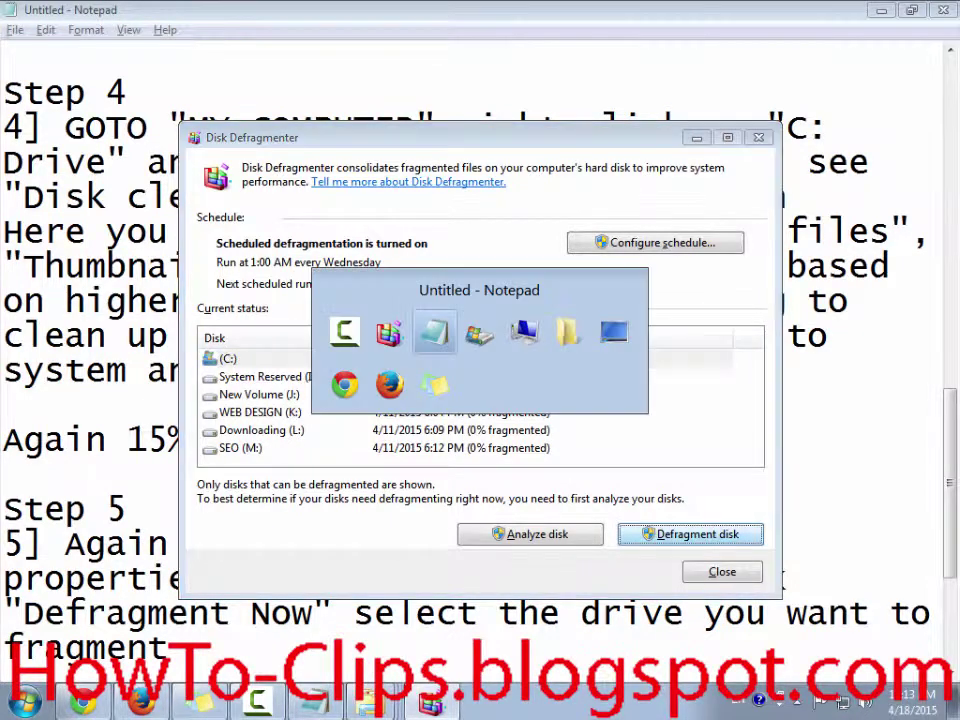
type("and pr")
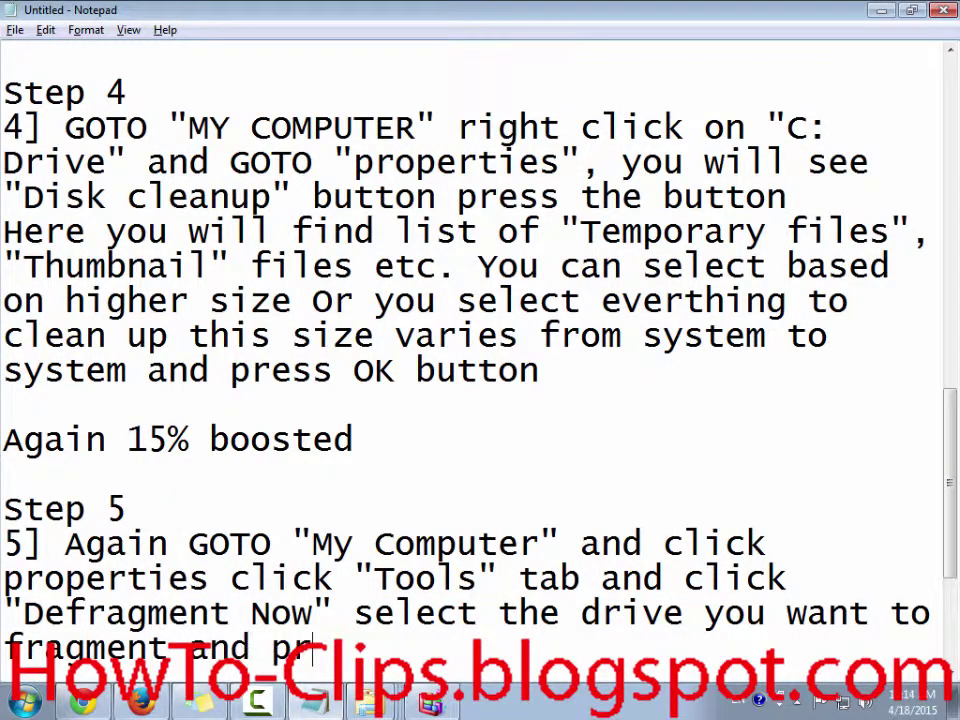
type("ess \"F")
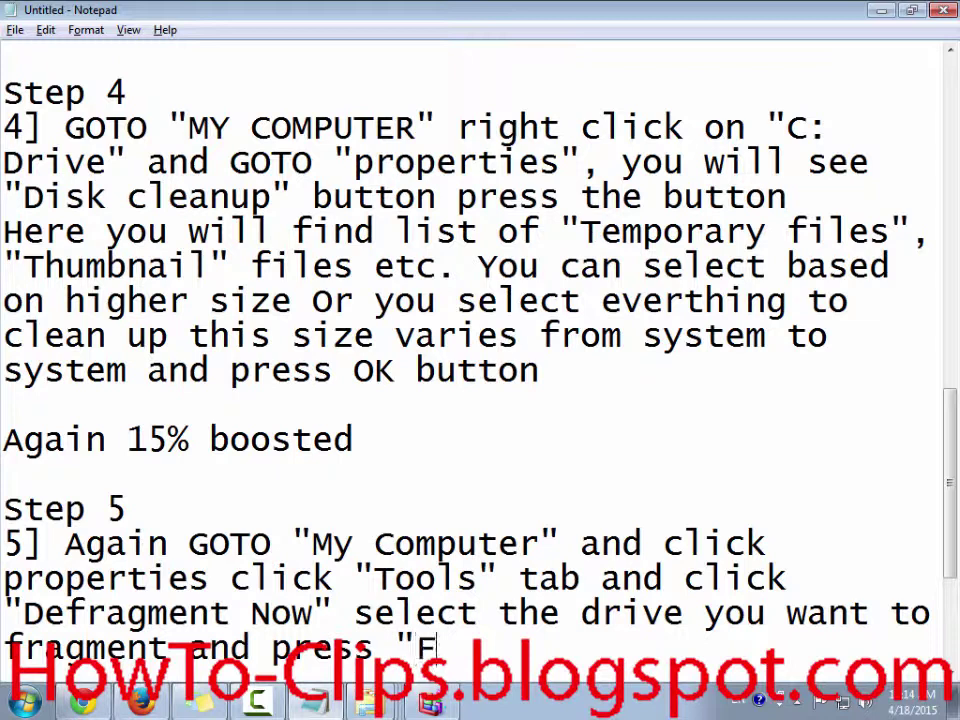
key("BackSpace")
key("BackSpace")
type("fre")
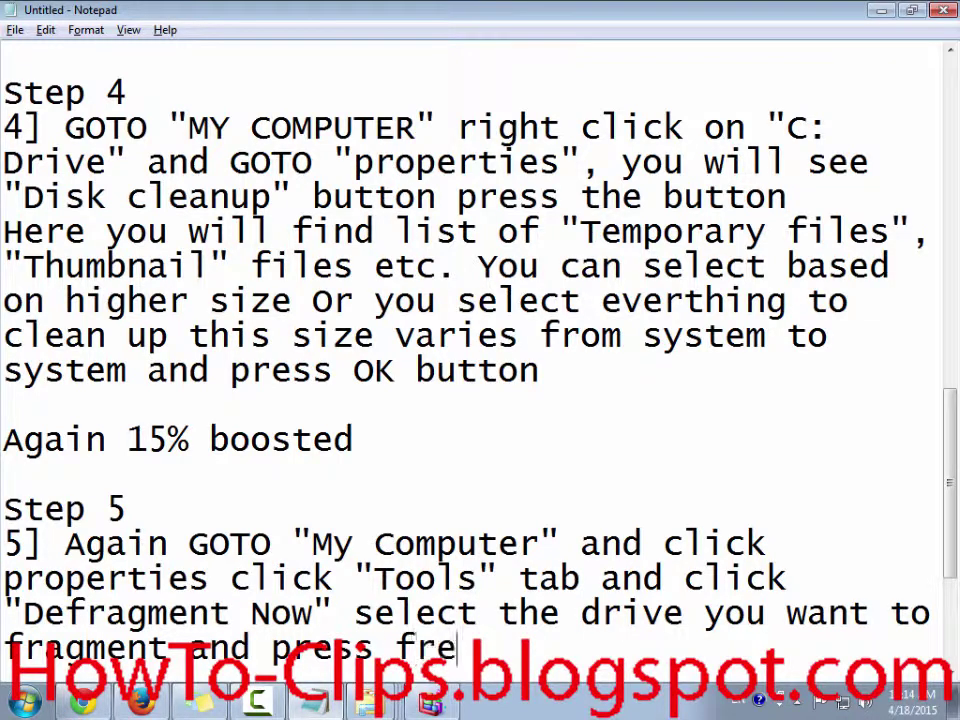
key("BackSpace")
key("BackSpace")
type("rag")
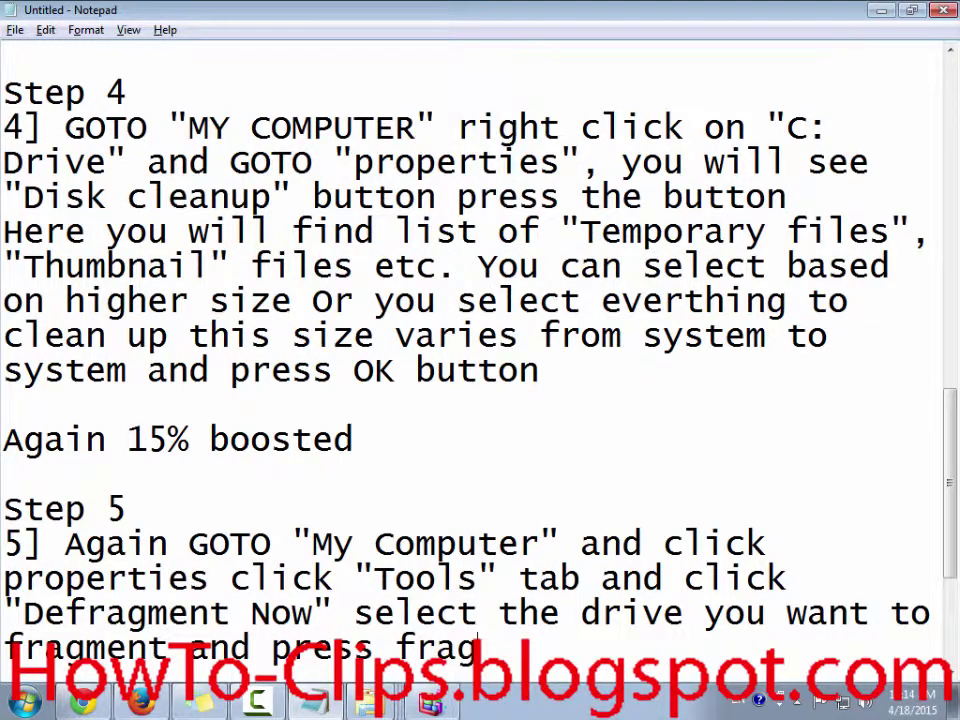
type("ment")
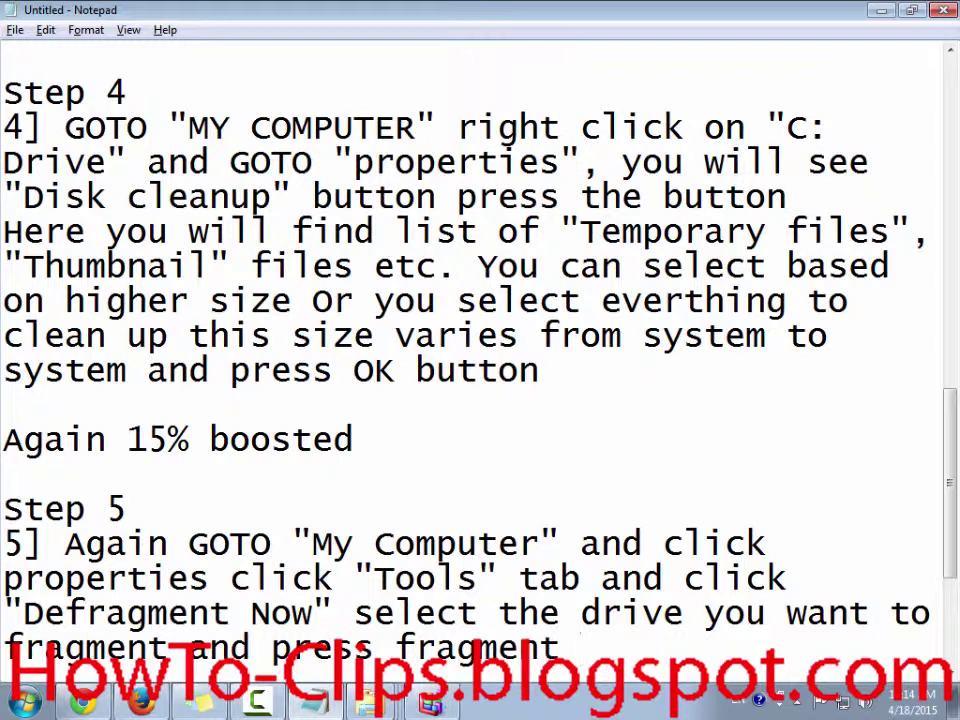
- Change the last word of the Step 5 sentence to "Defragment Disk" and enclose that option name in quotation marks
left_click(395, 648)
type("De")
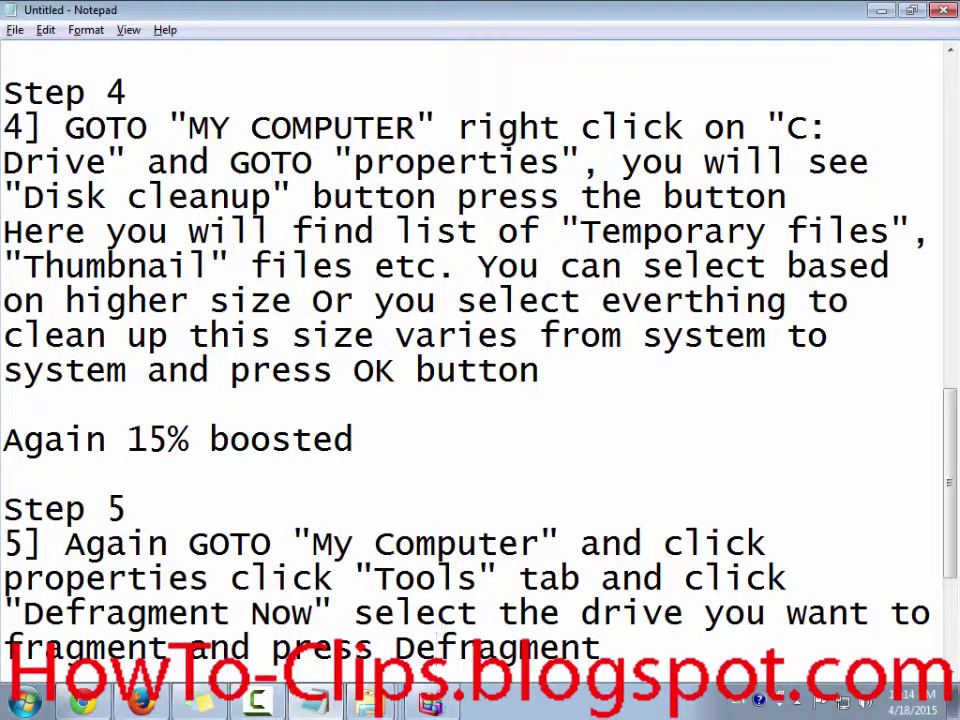
key("End")
type("Disk")
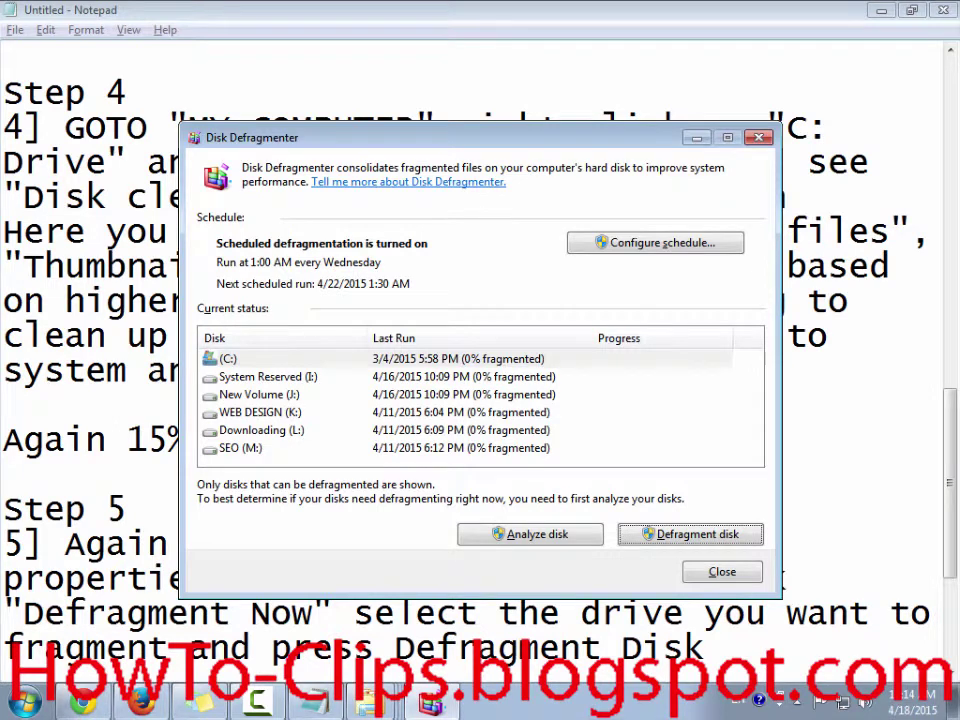
type("\"")
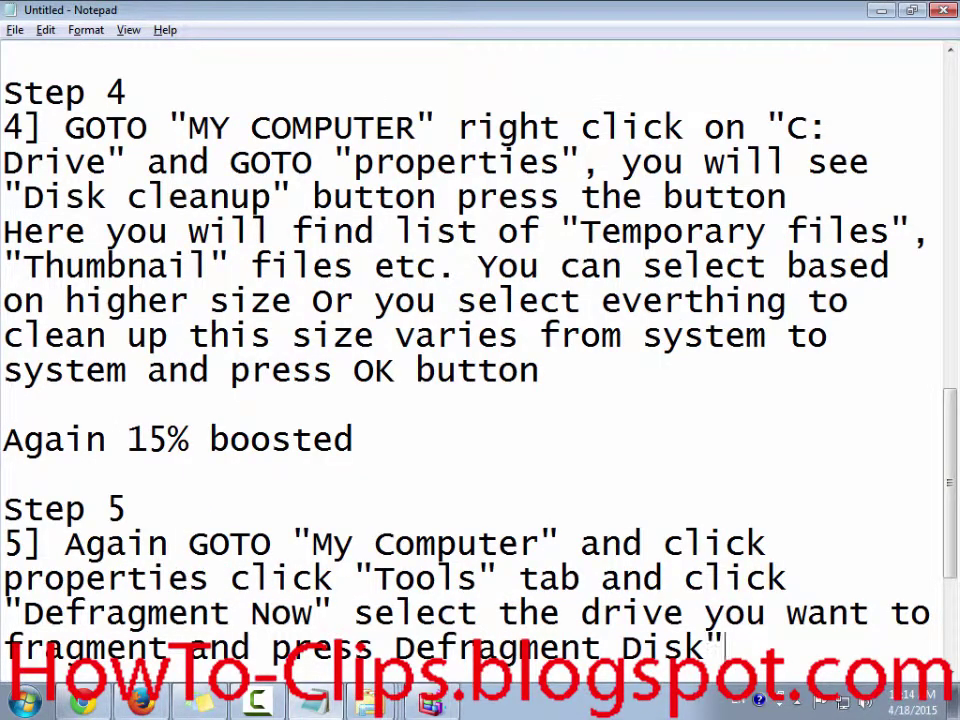
key("ctrl+Left")
key("ctrl+Left")
type("\"")
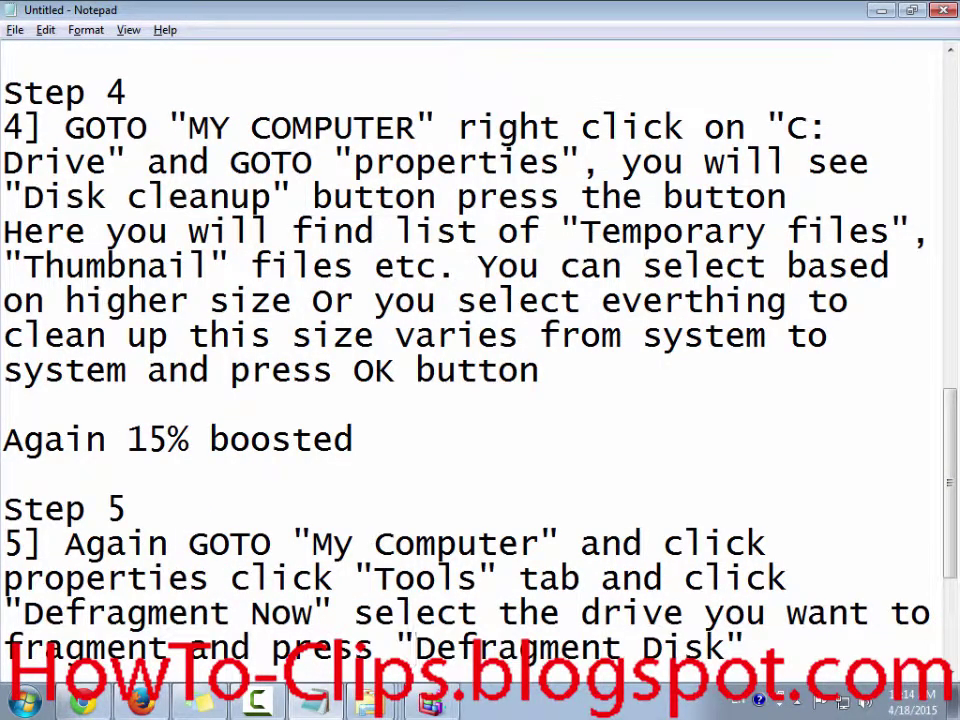
- Switch to Disk Defragmenter and start defragmenting drive (C:)
key("alt+Tab")
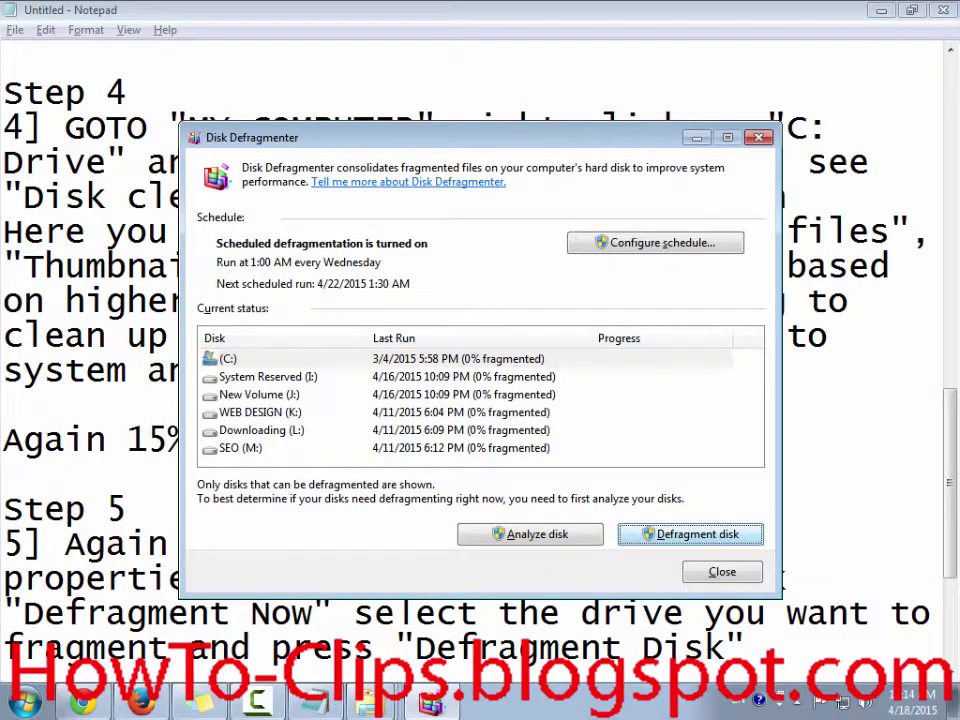
key("Return")
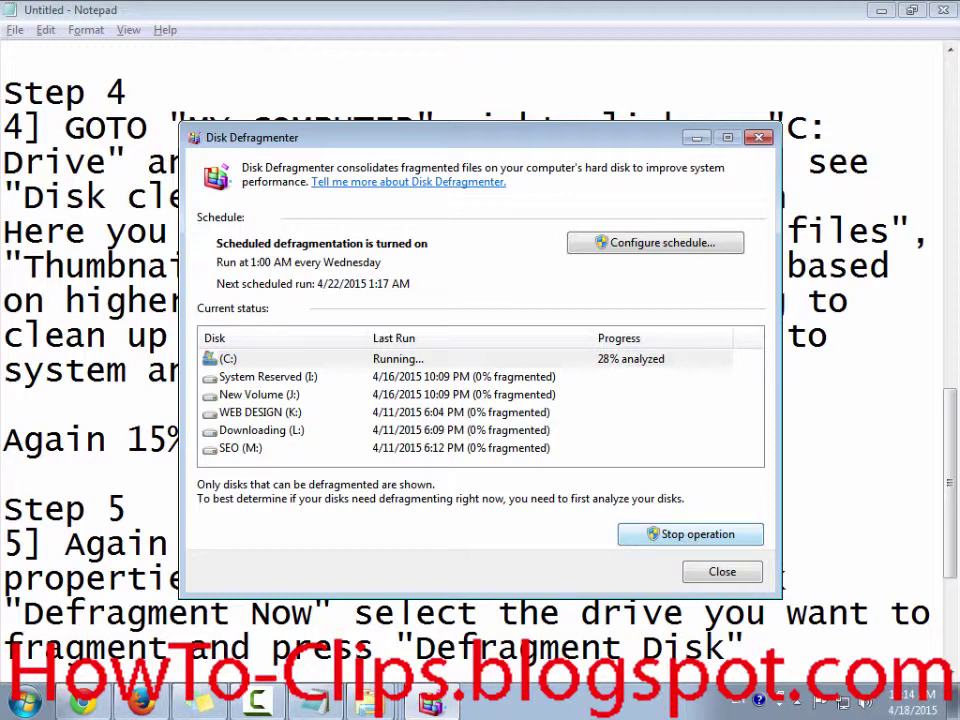
- Close Disk Defragmenter and add the line "Now 5% boosted" below the Step 5 text in the note
key("alt+F4")
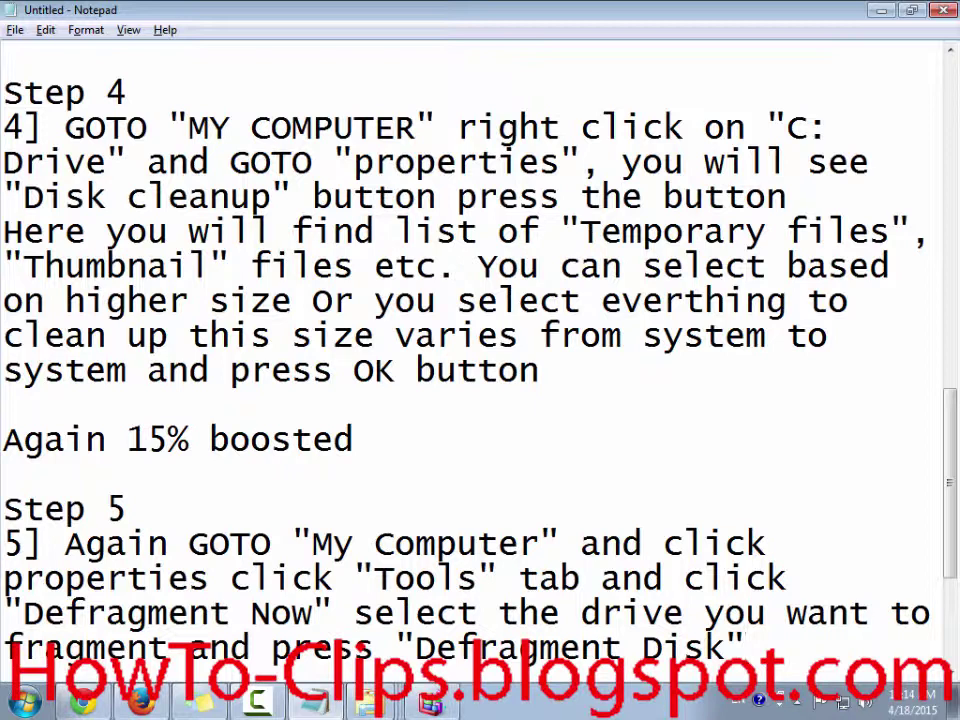
scroll(559, 485, "down", 2)
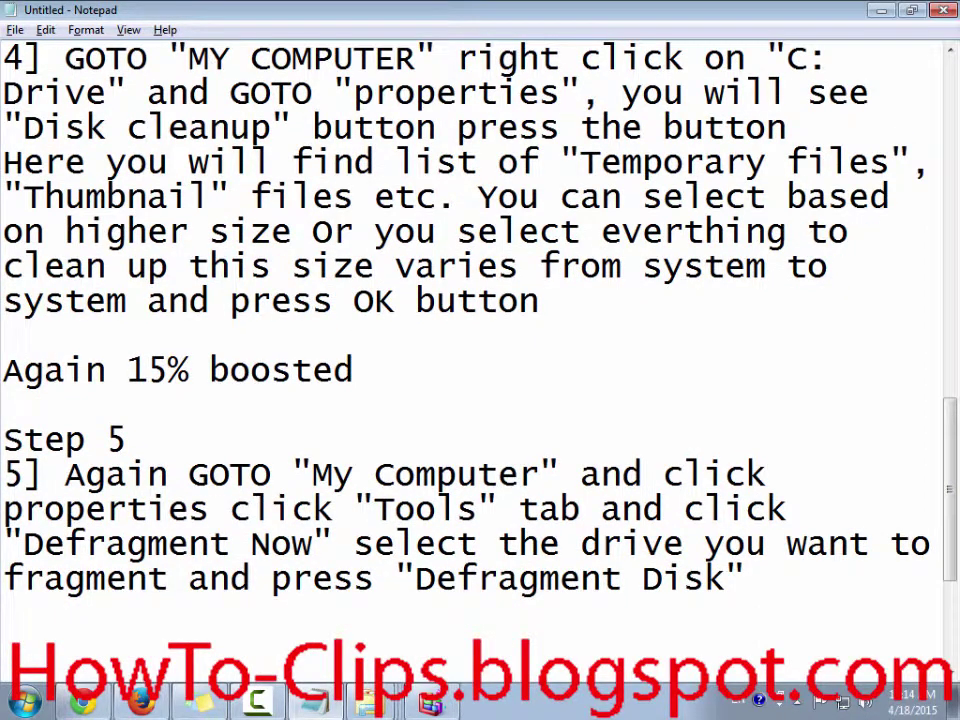
type("Now")
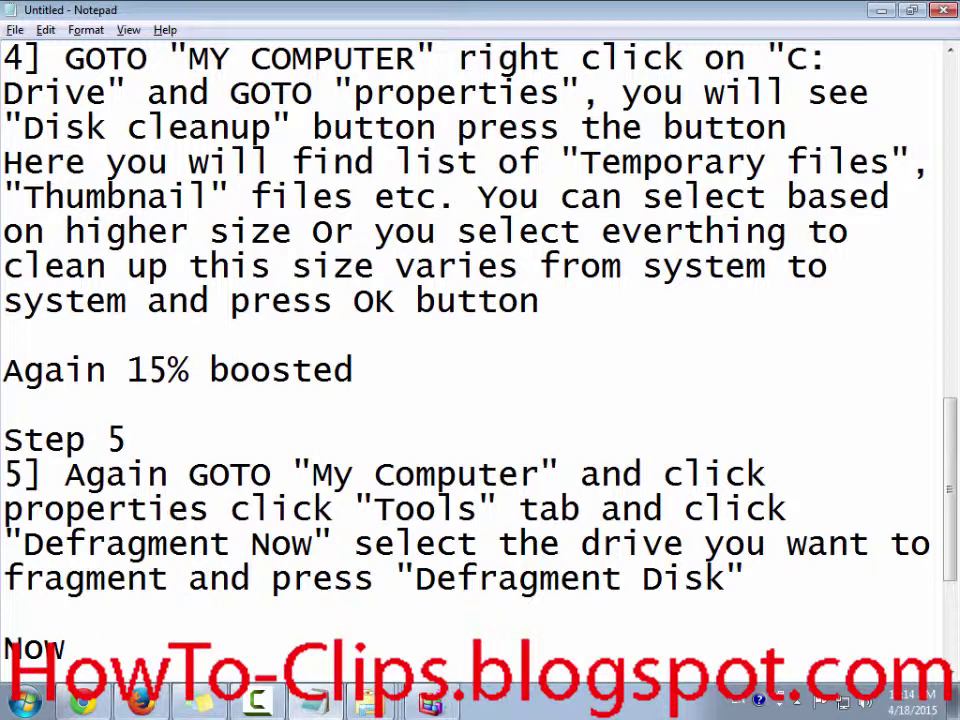
type("6")
key("BackSpace")
type("5% ")
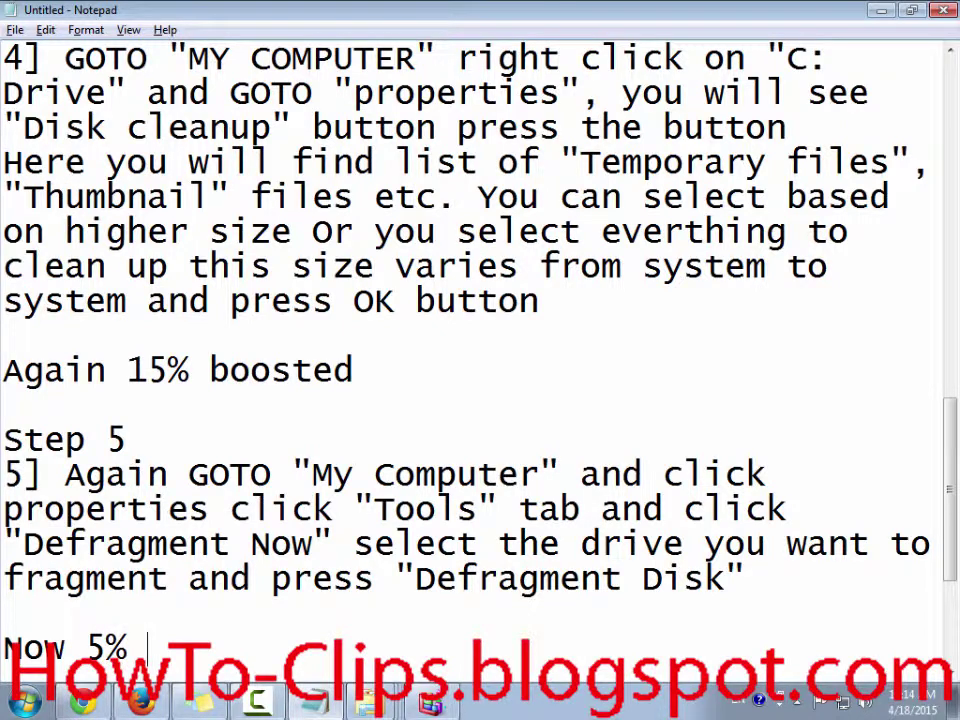
type("booste")
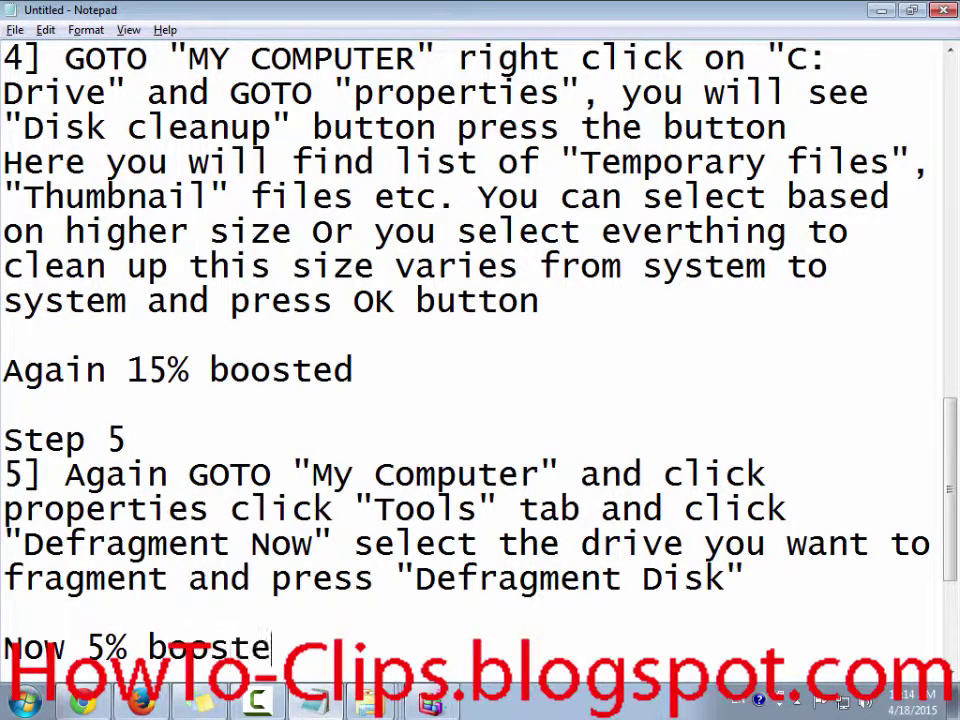
type("d")
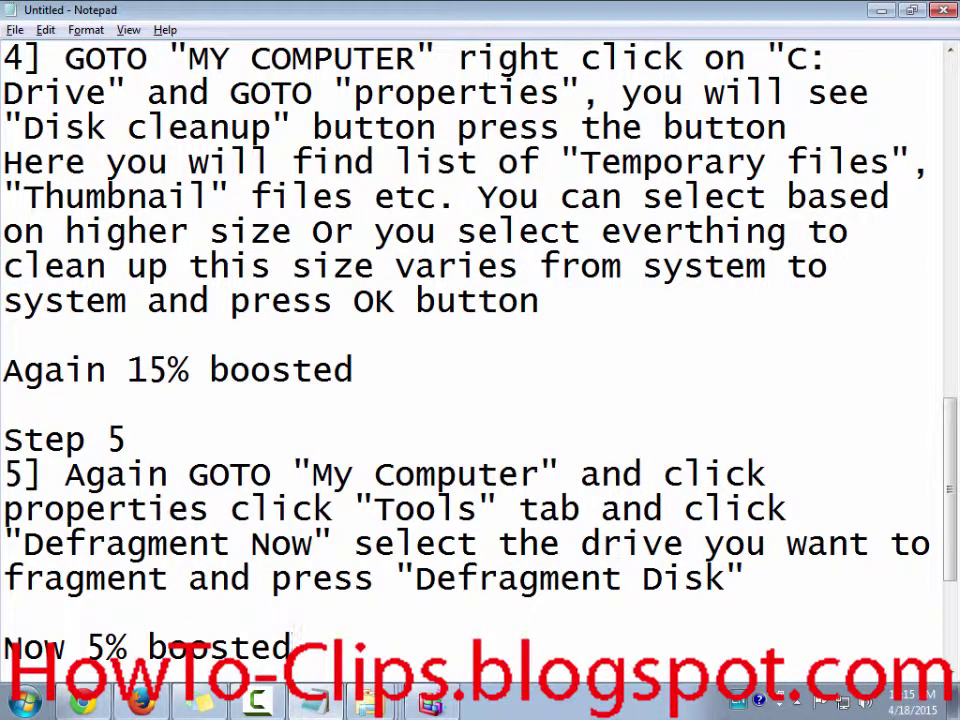
- Add a "step 6" heading after a blank line and start the line below it with "6]"
left_click(220, 480)
key("Return")
key("Return")
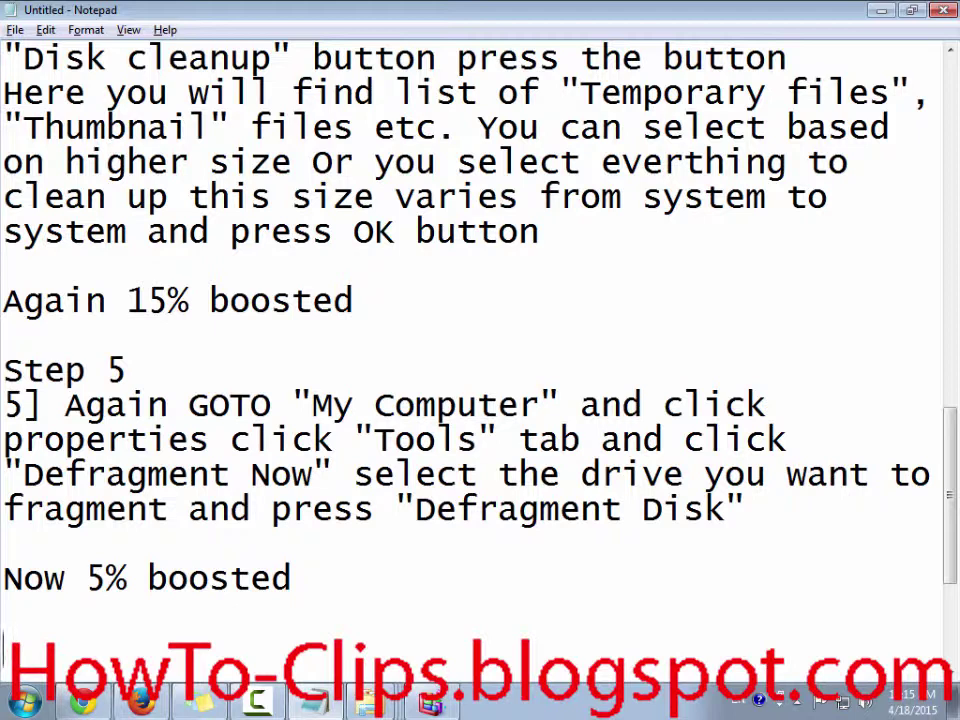
type("ste")
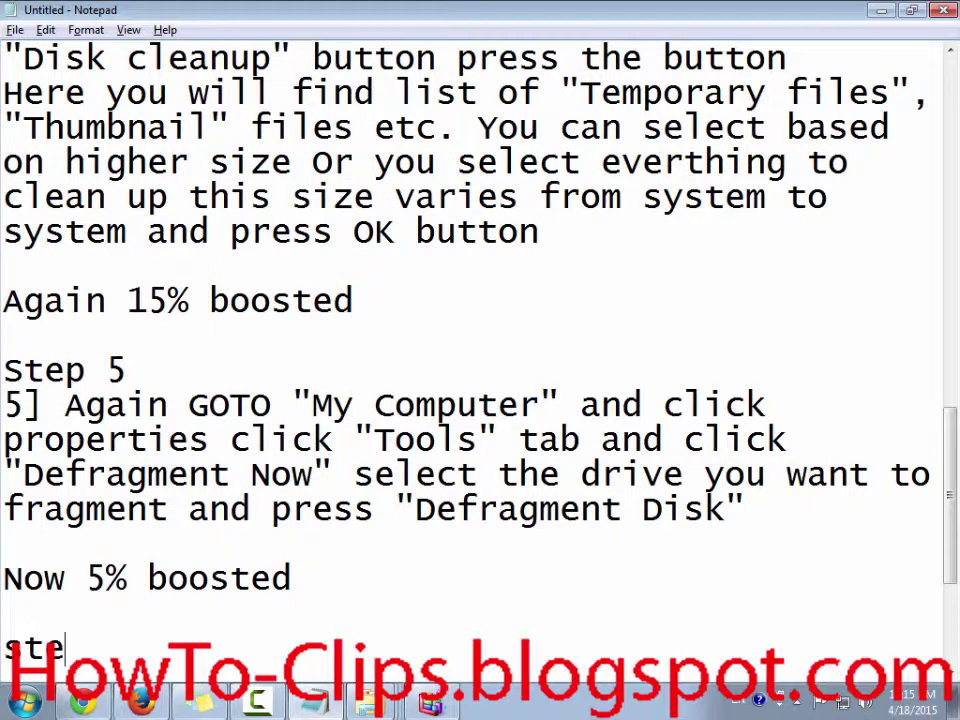
type("p 6")
key("Return")
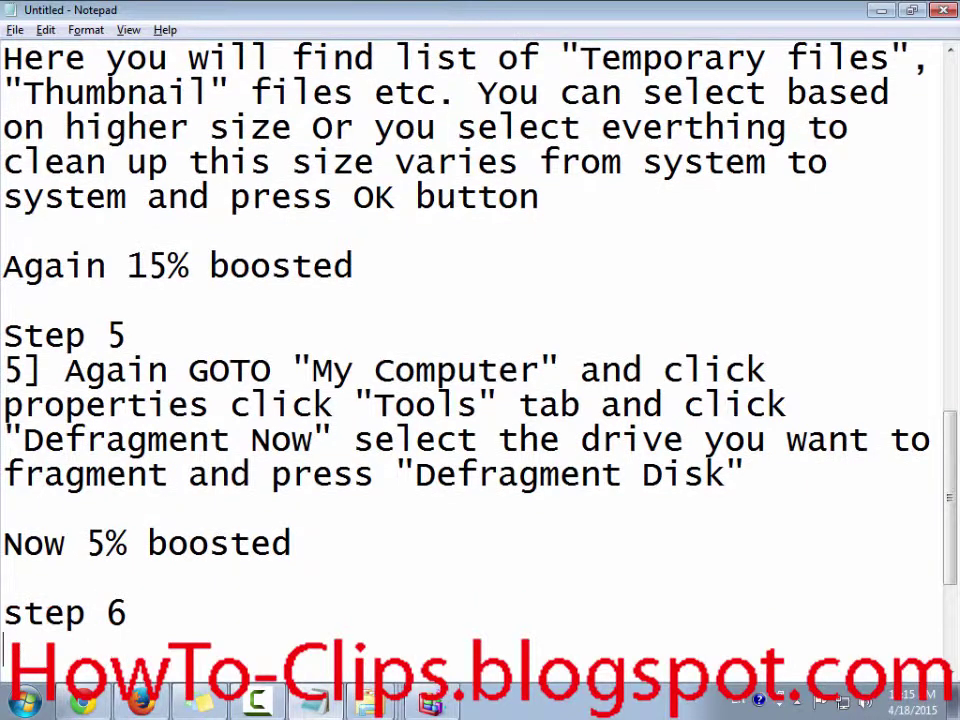
type("6]")
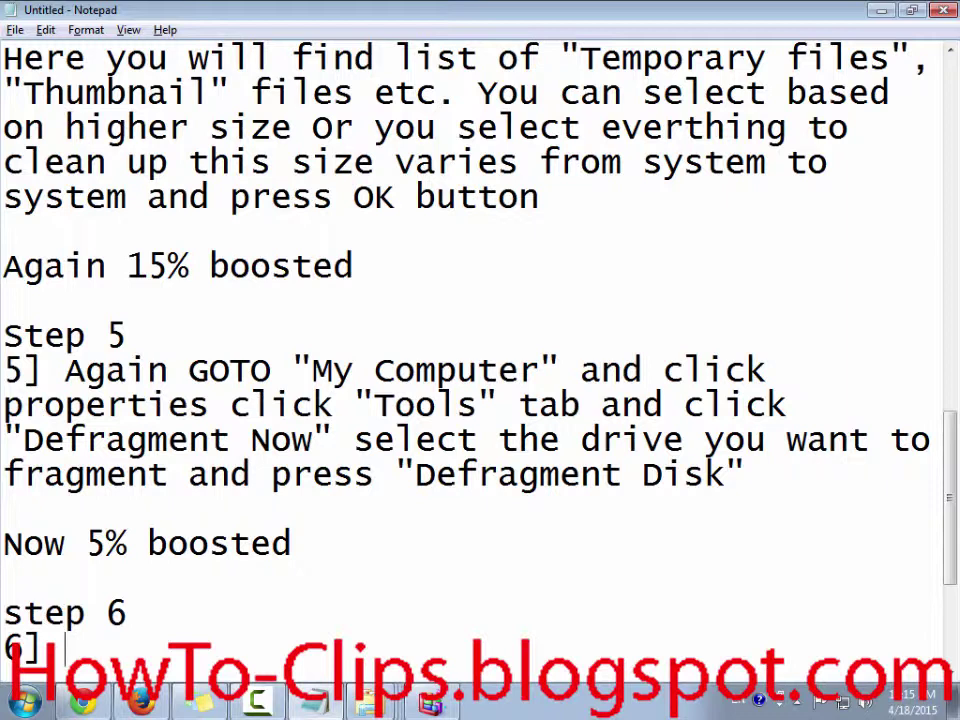
- Write "Install CCleaner" after the "6]" marker in the note
type("G")
key("BackSpace")
type("I")
key("BackSpace")
type("Inste")
key("BackSpace")
type("al")
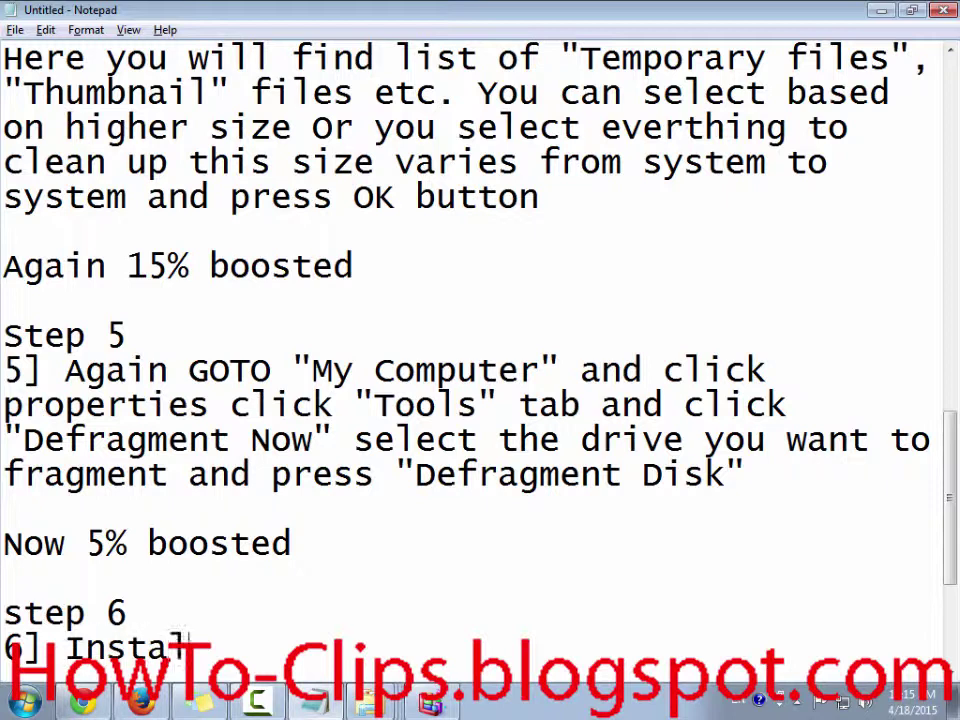
type("l CC")
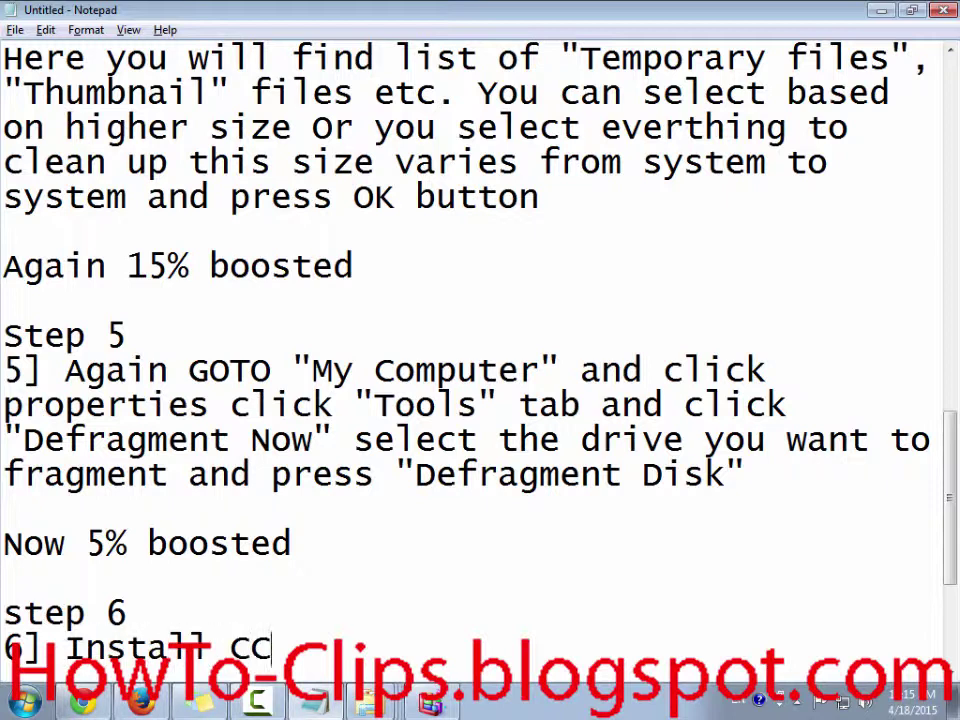
type("leaner")
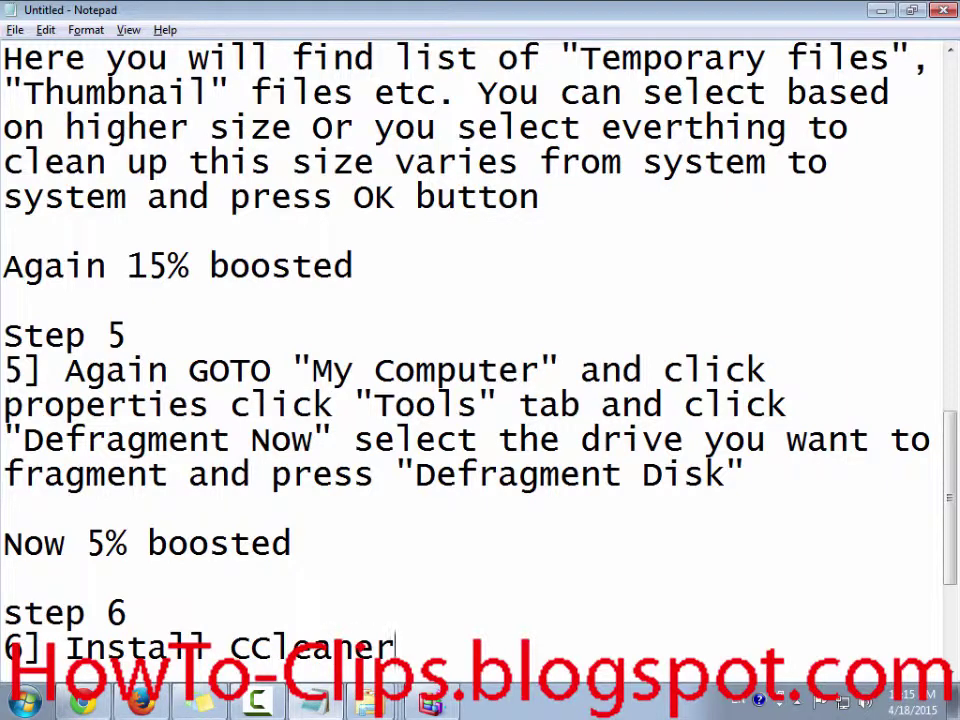
- Extend the program name in the Step 6 line to "CCleaner Software" and enclose it in quotation marks
left_click(231, 648)
type("\"")
left_click(415, 648)
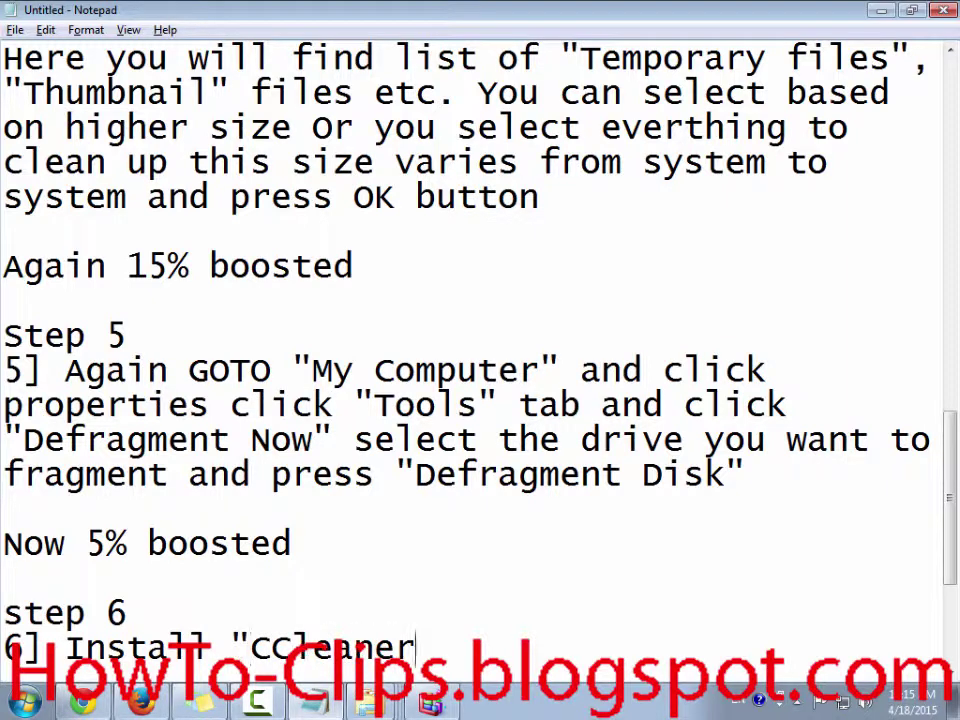
type("Softwa")
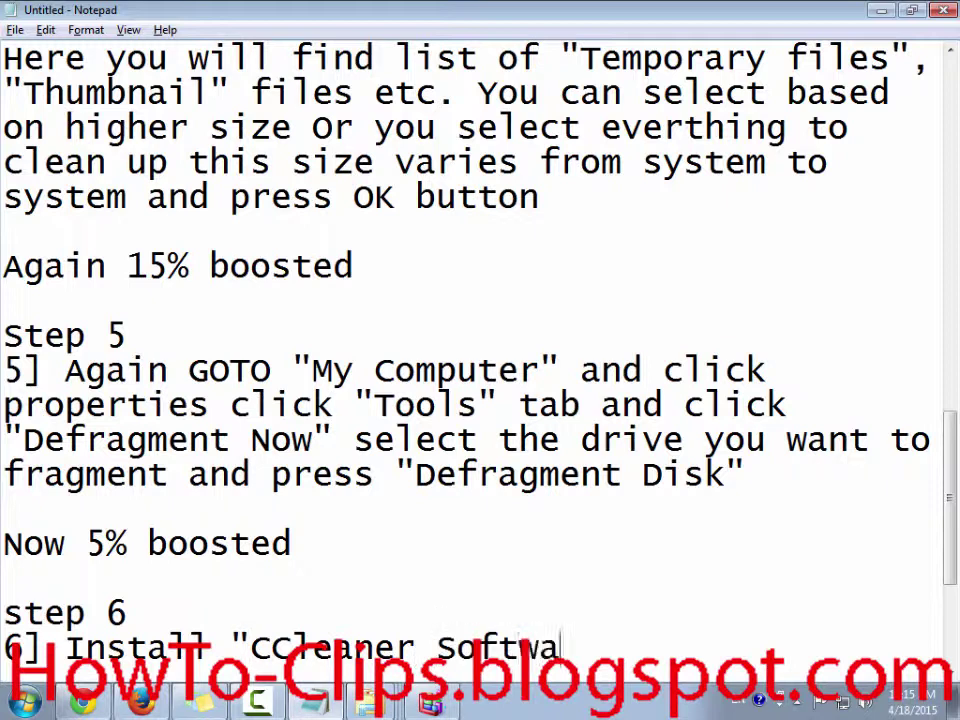
type("re\"")
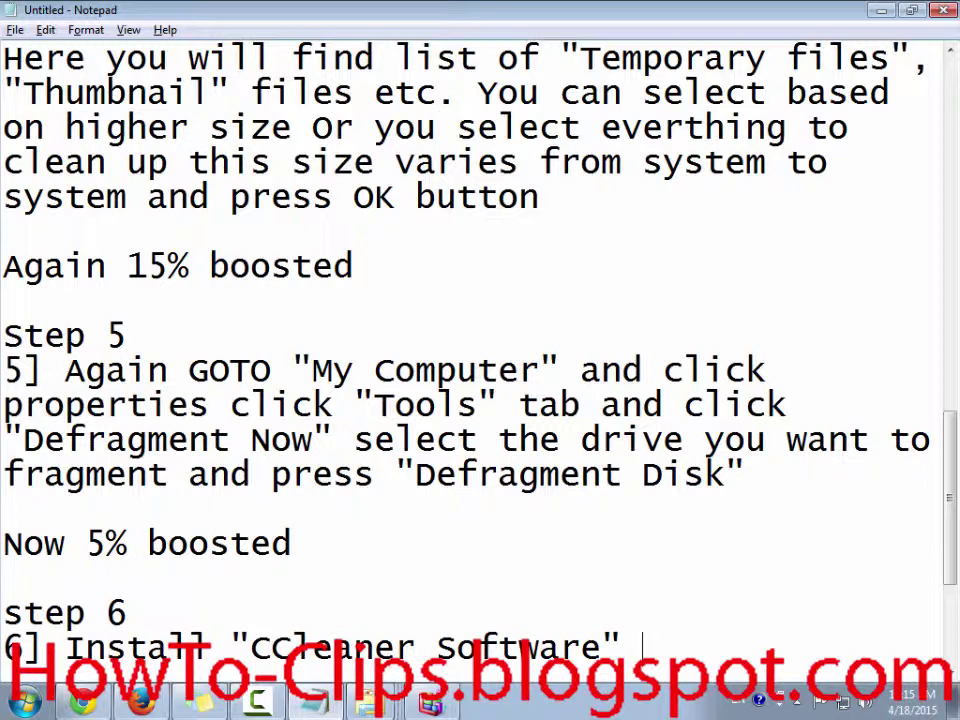
- Continue the Step 6 sentence with "into your system, i have already install"
type("into your system a")
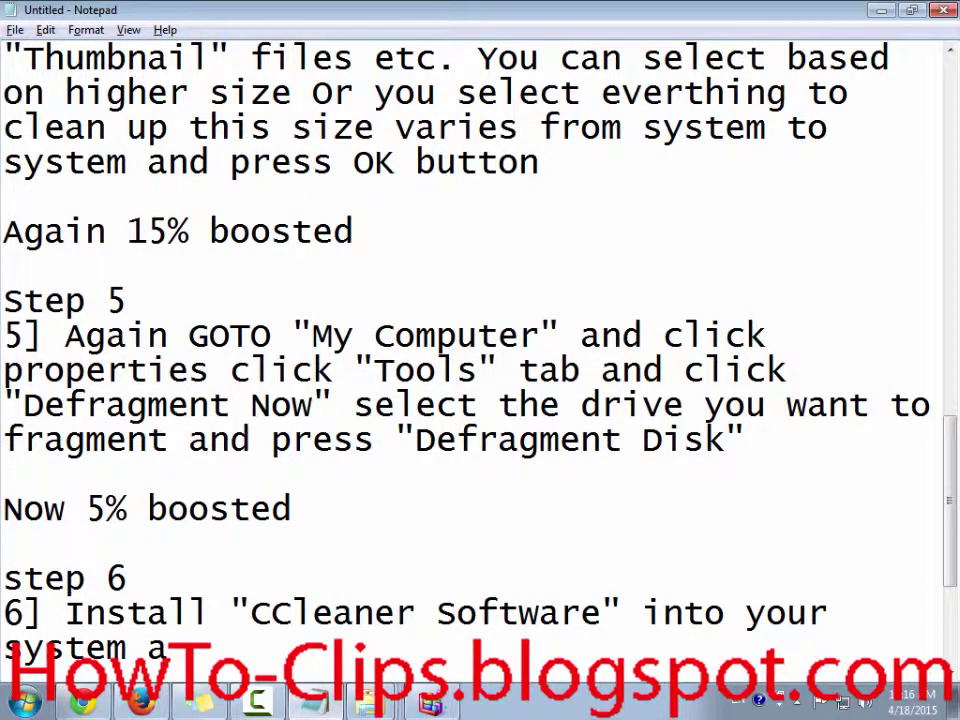
key("BackSpace")
key("BackSpace")
type("and")
key("ctrl+shift+Left")
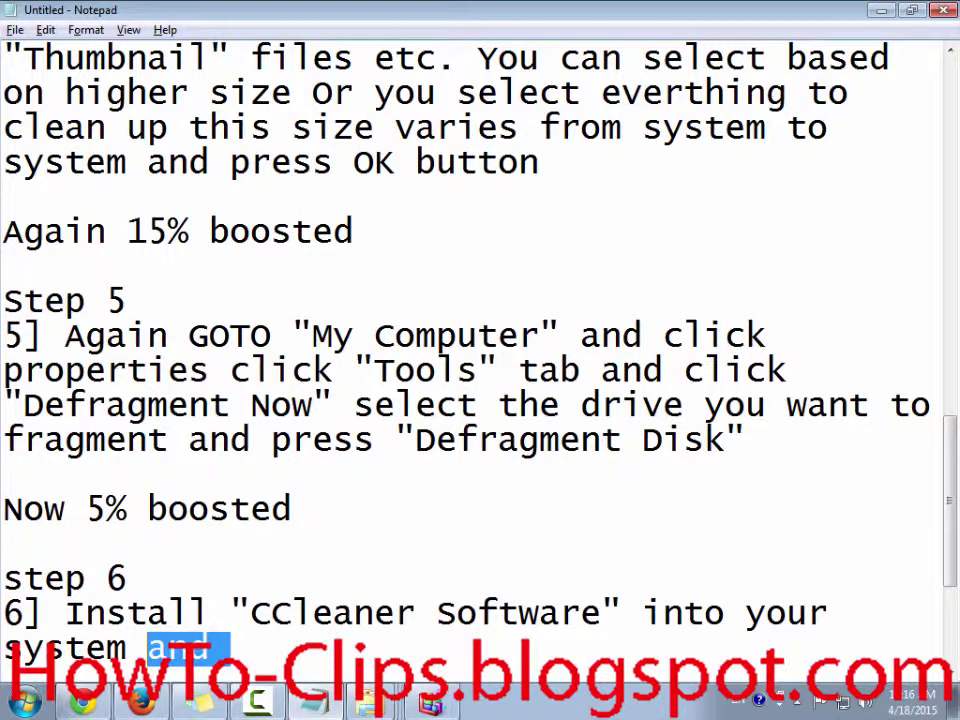
key("shift+Left")
type(". ")
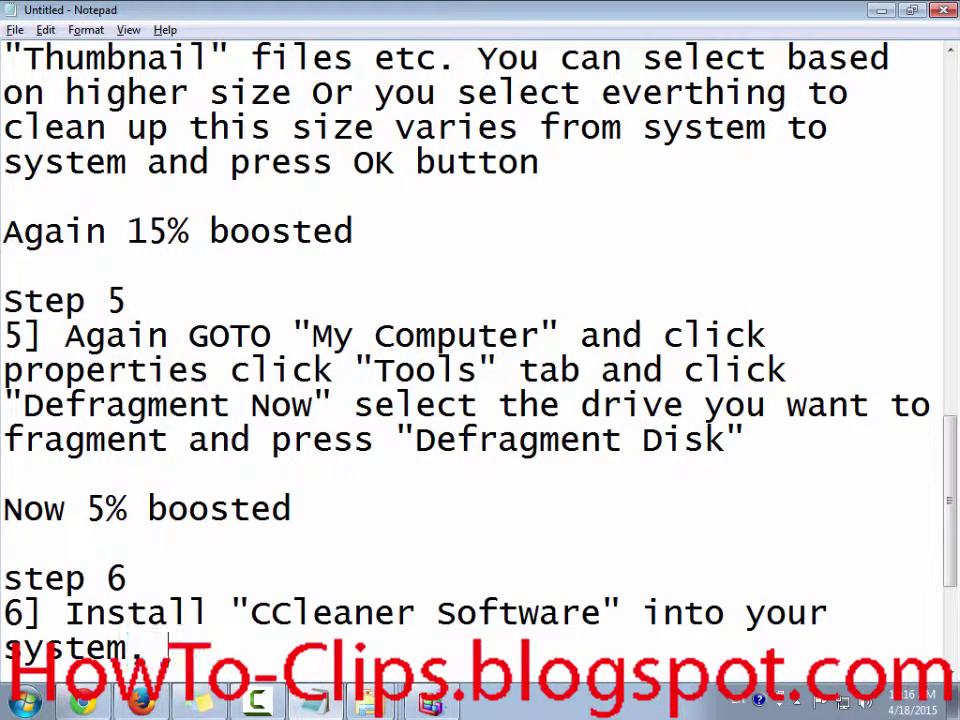
type("i have alrea")
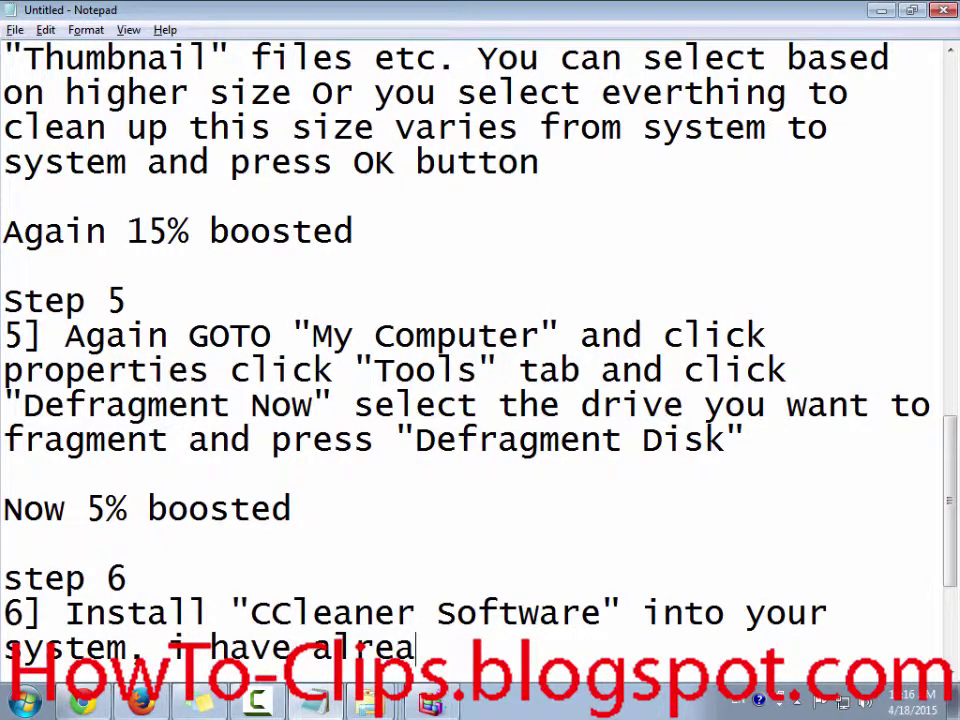
type("dy install")
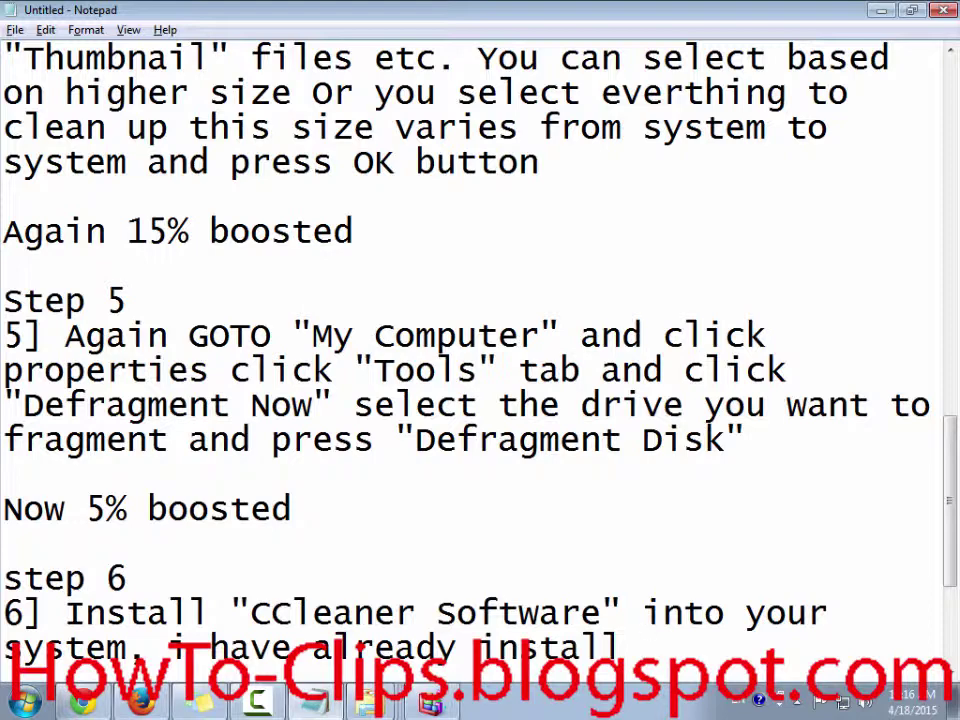
- Show the desktop, then search the installed programs for "cc" and open CCleaner
key("super+d")
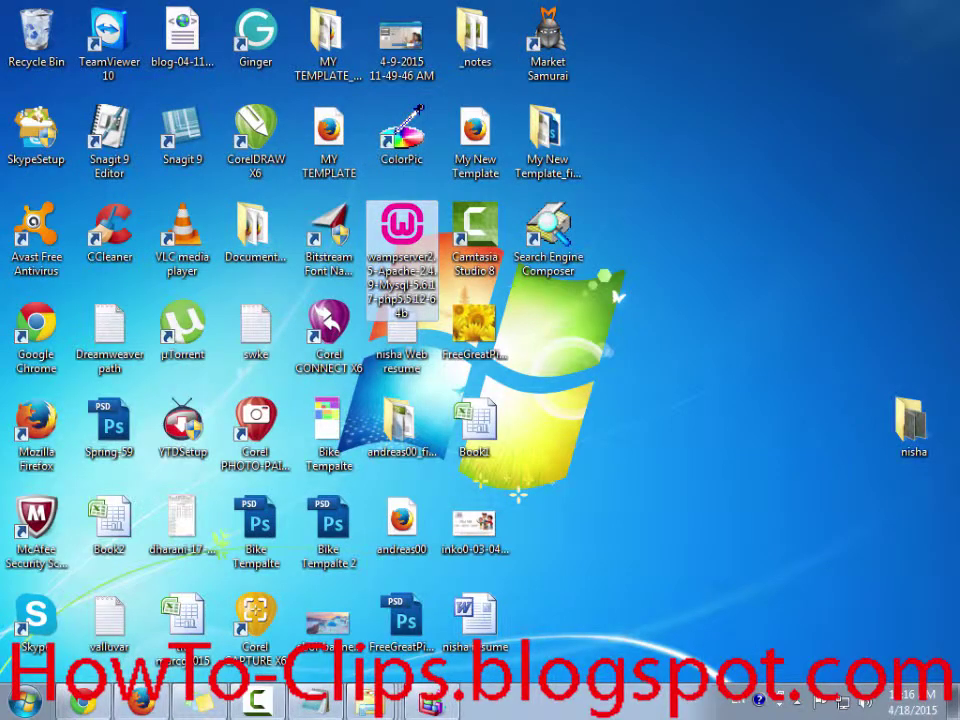
key("super")
type("cc")
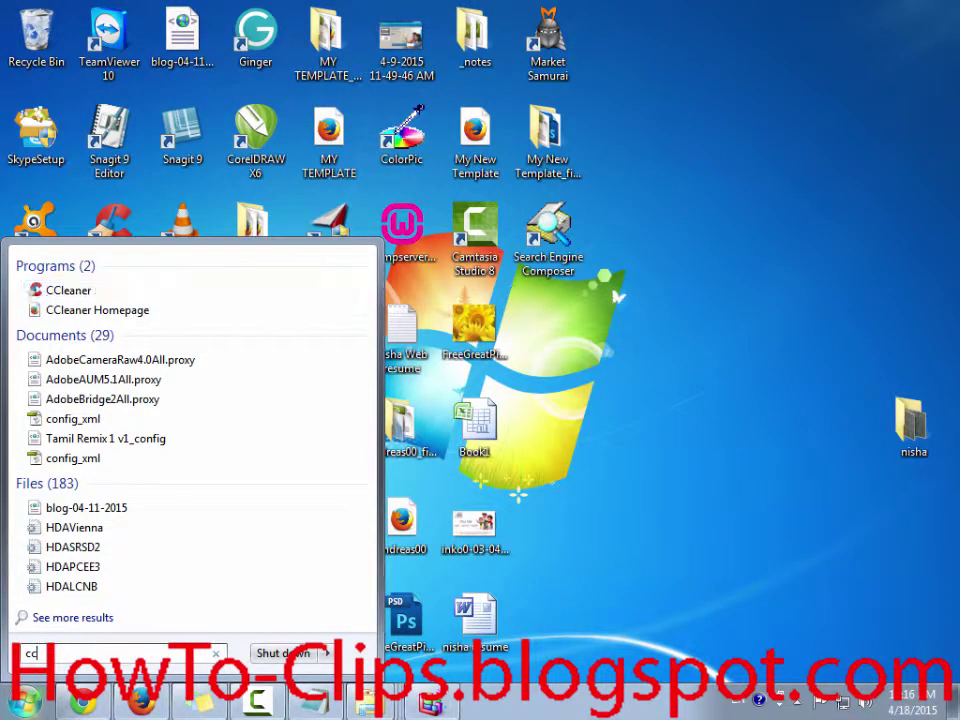
key("Return")
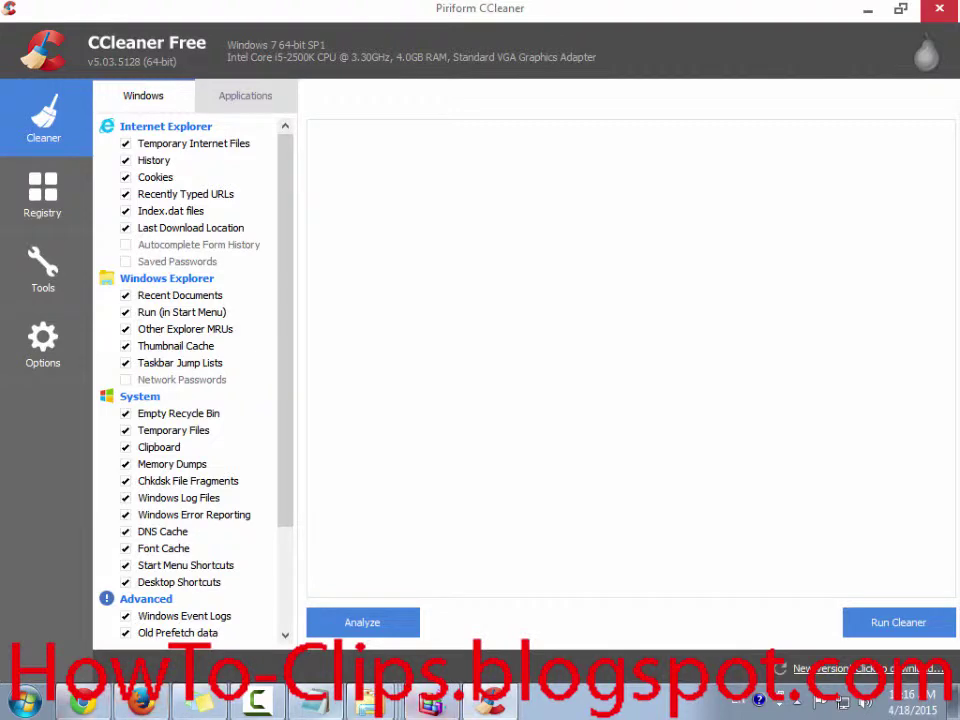
- Switch back to the Notepad note and insert "if not installed GOTO GOOGLE and seaerch for" before "i have already install"
key("alt+Tab")
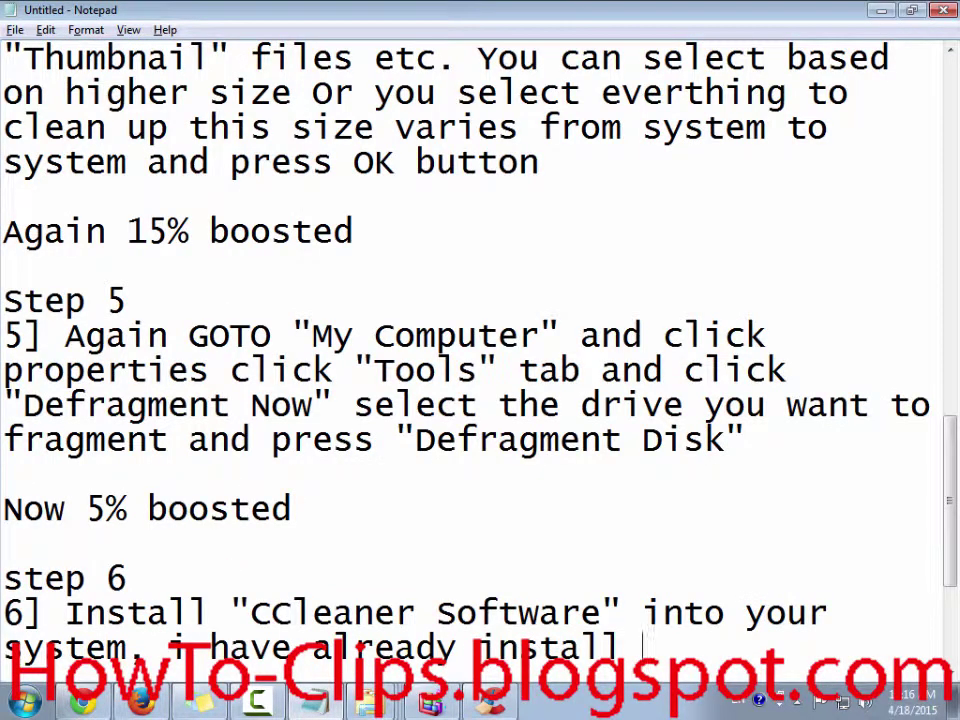
left_click(170, 648)
type("if not ")
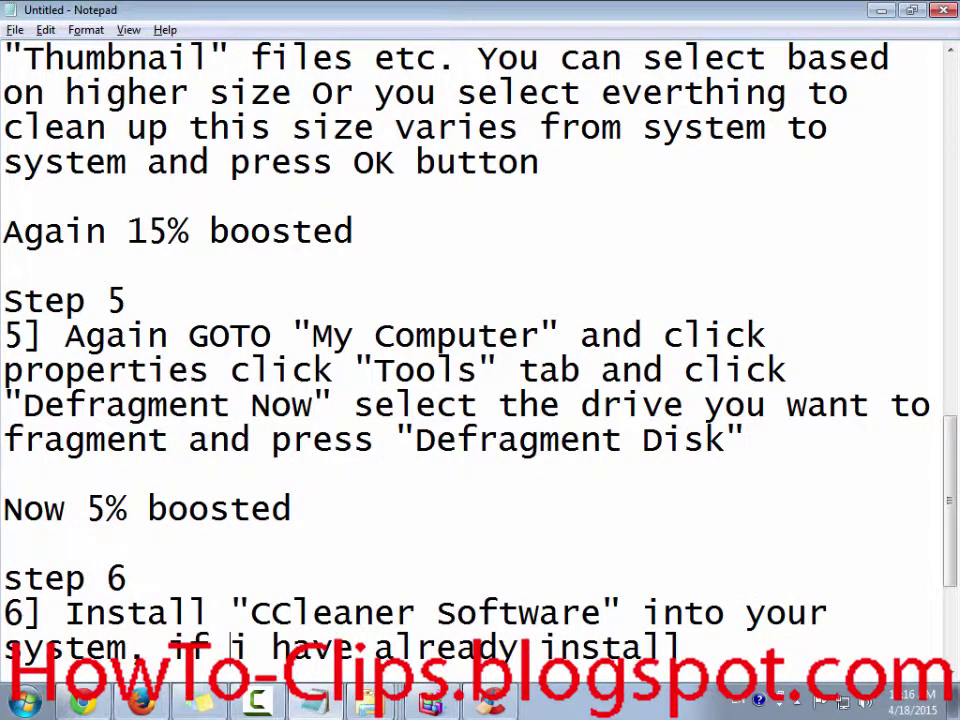
type("installed")
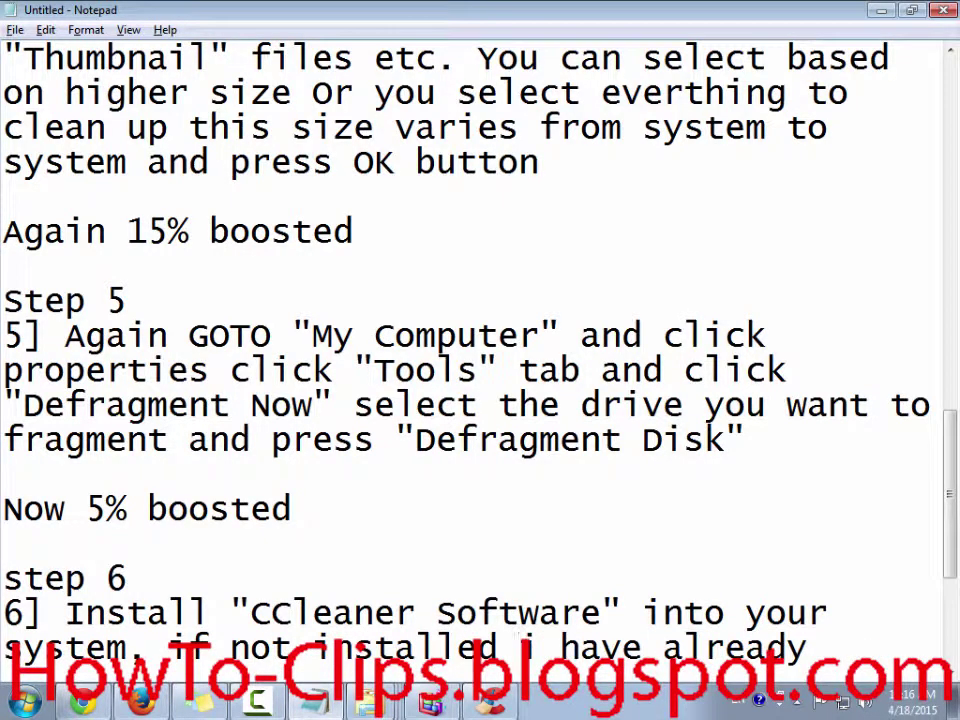
type(" GOTO G")
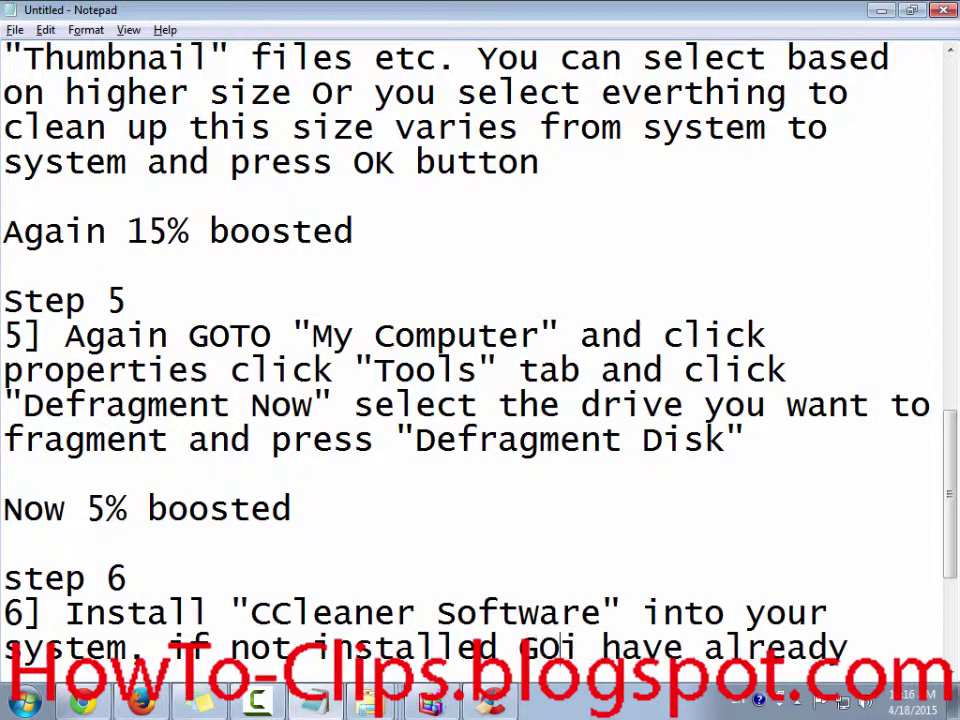
type("OOGLE a")
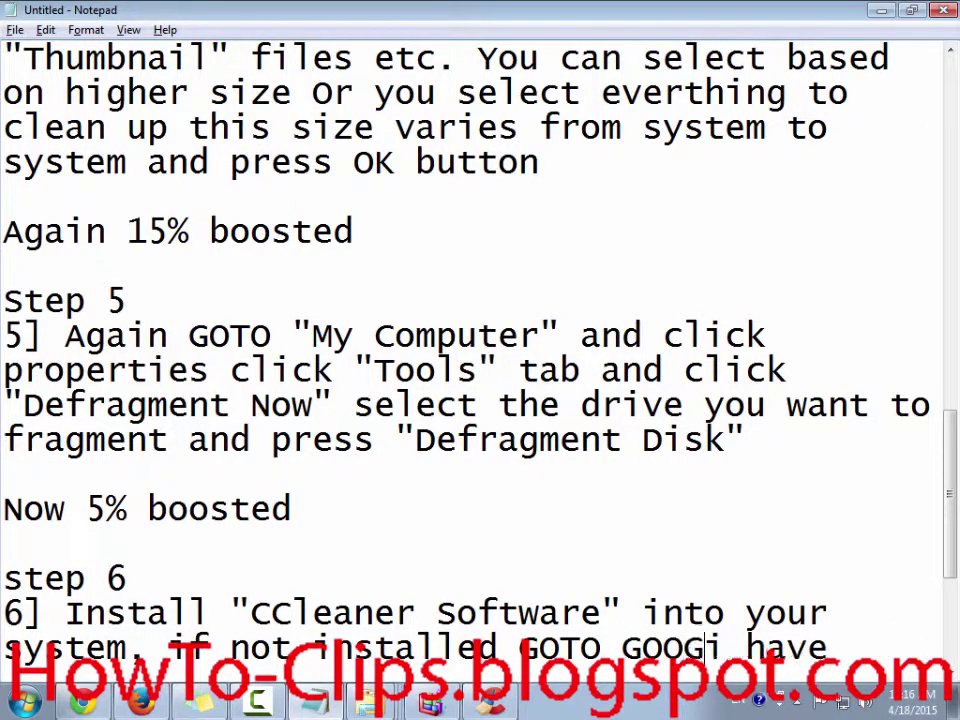
type("nd s")
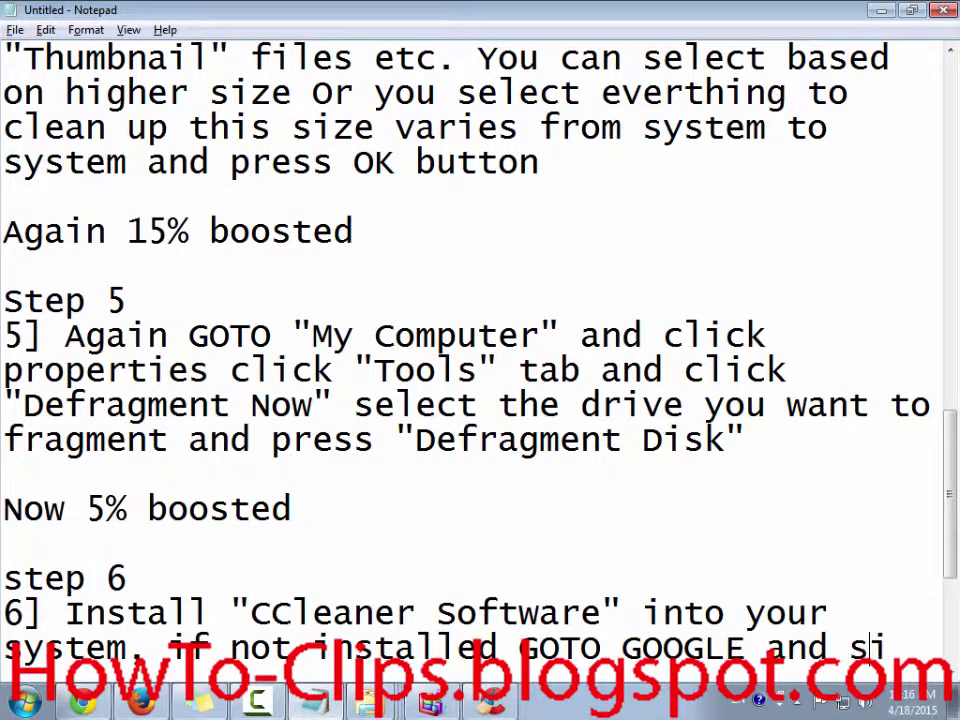
type("earch for ")
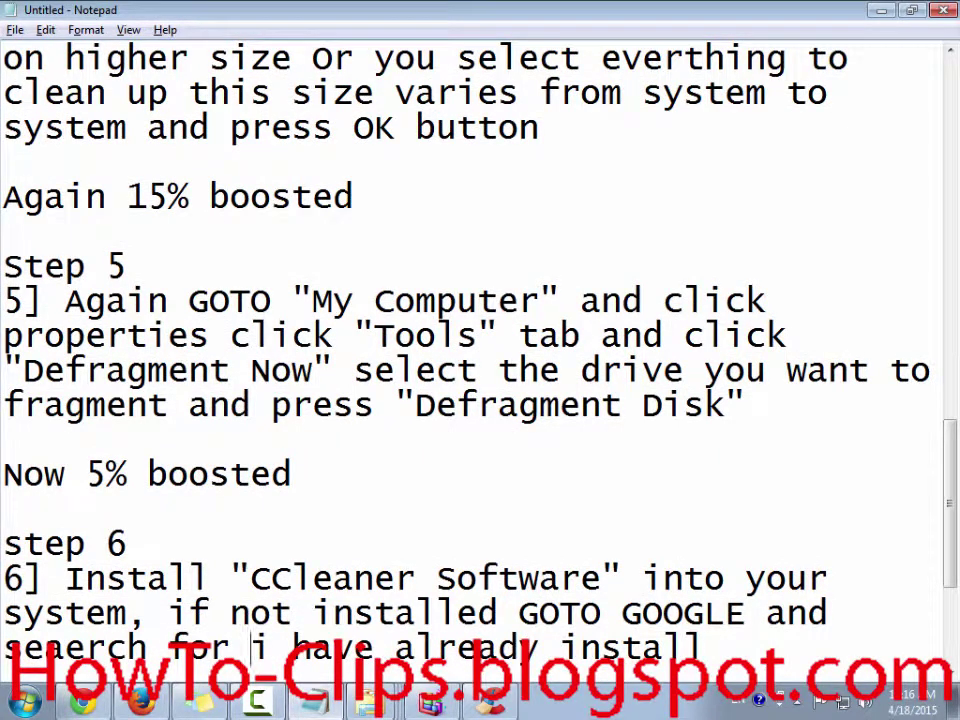
- Insert the search phrase "Download CCleaner" in quotation marks after "seaerch for" in the Step 6 sentence
type("Do")
type("wnload CC")
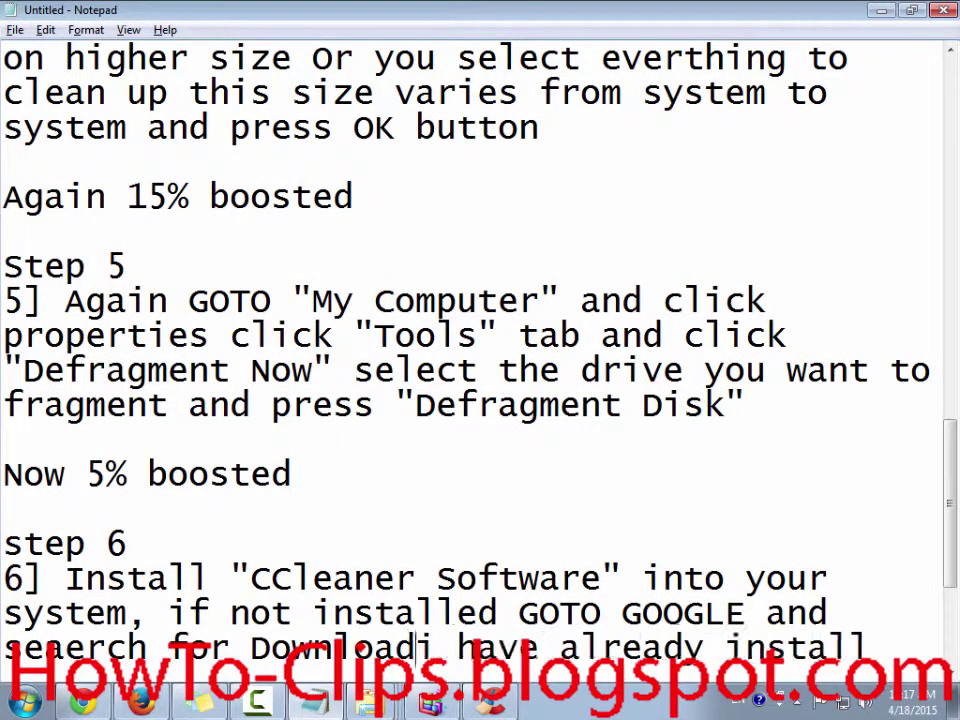
type("lea")
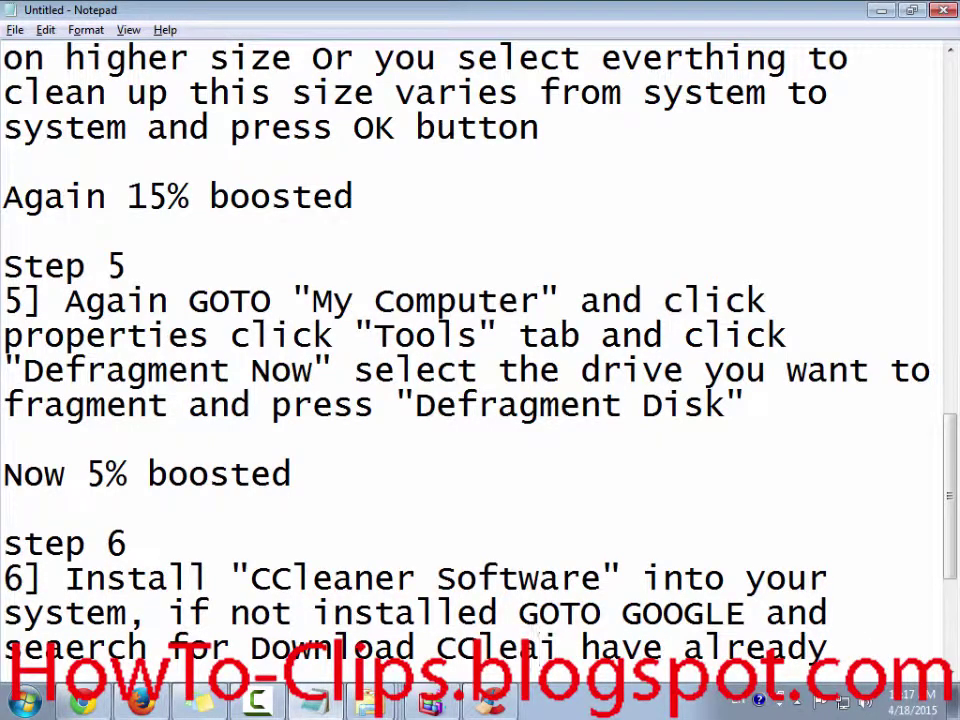
type("ner\" ")
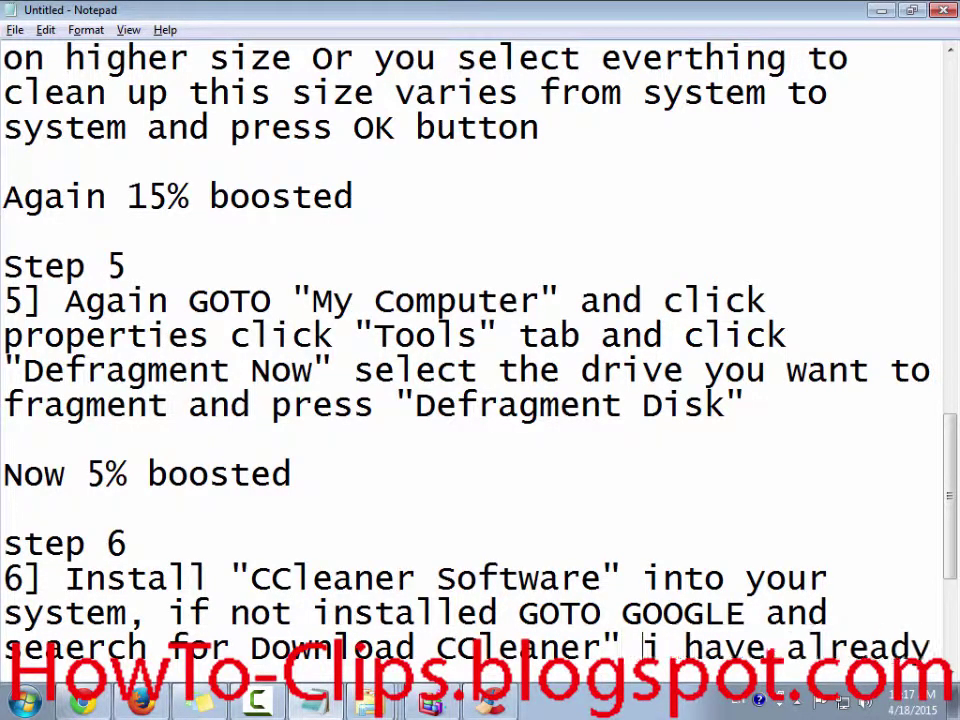
type("\"")
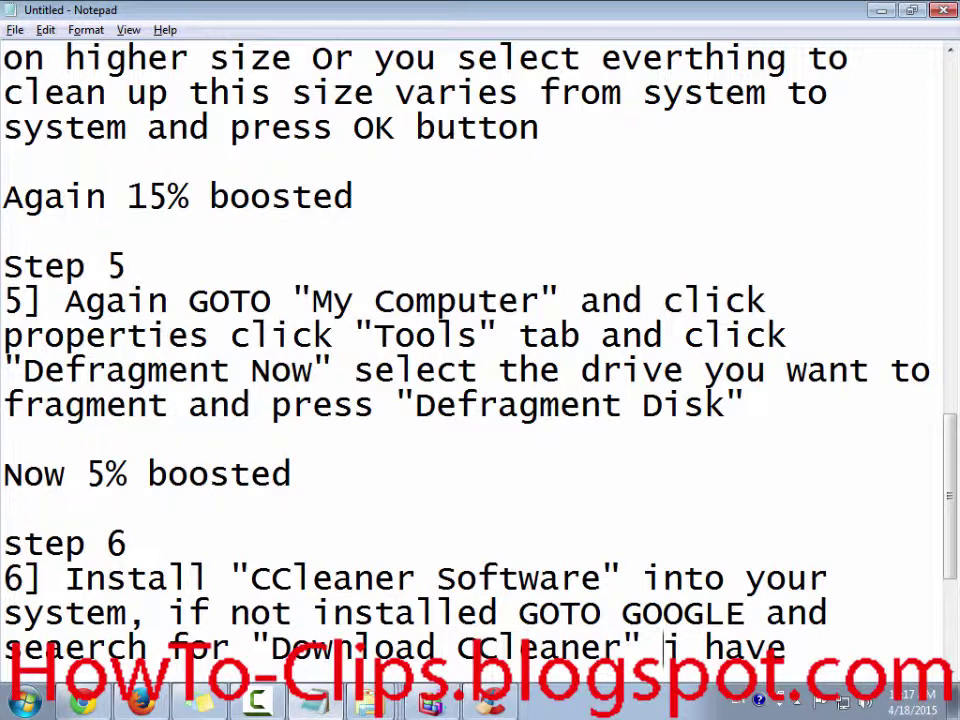
- Insert "please download it and install into your system" before "i have already install" in the Step 6 sentence
left_click(665, 647)
type("please downl")
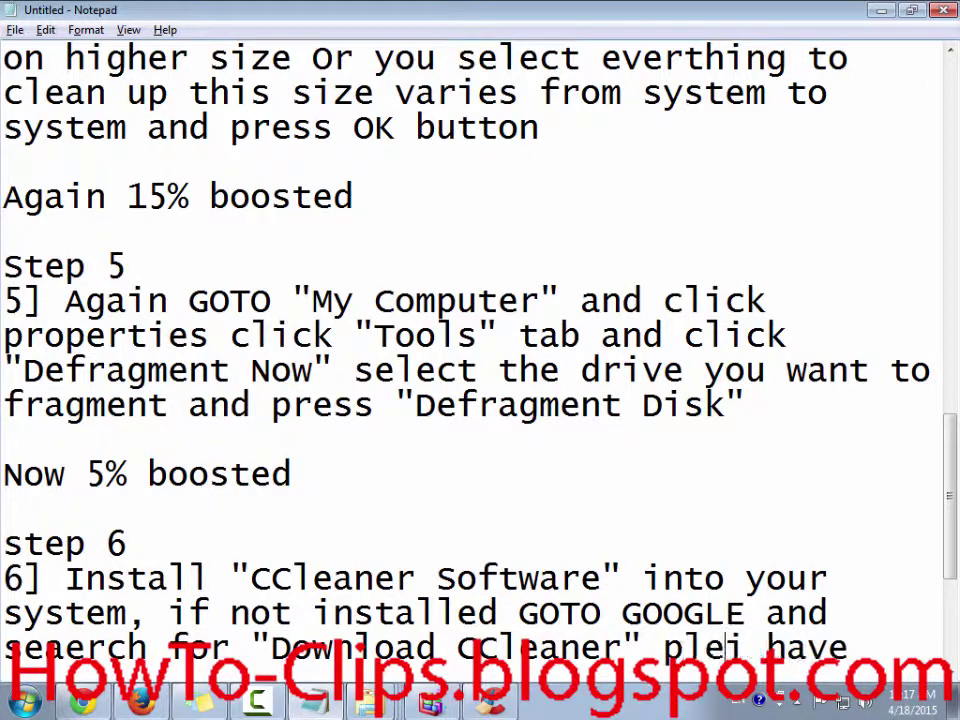
type("oad it and ")
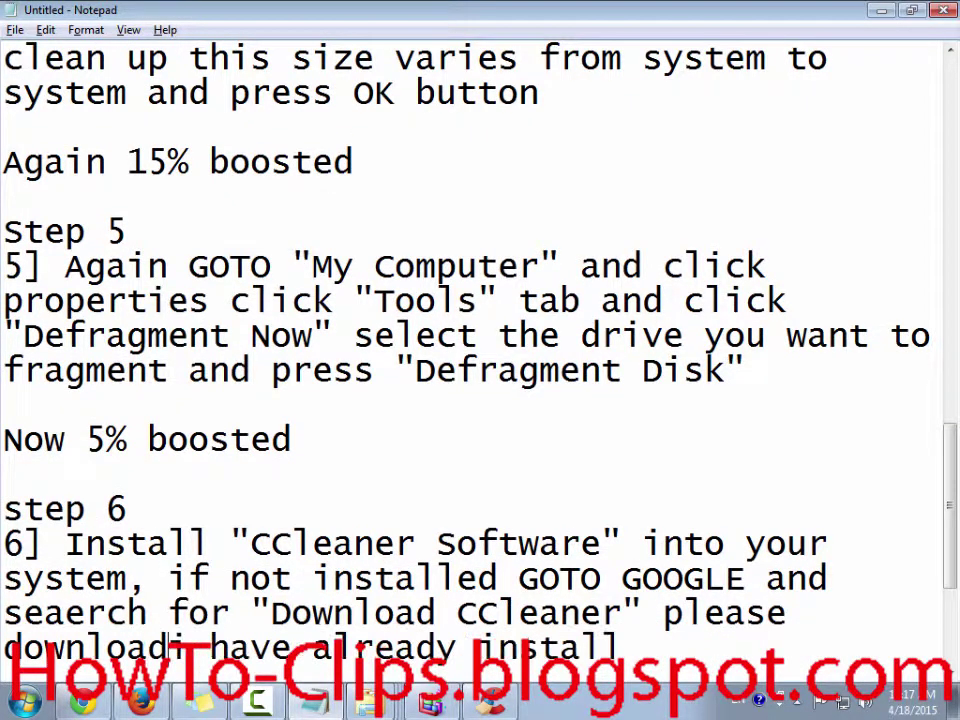
type("install in")
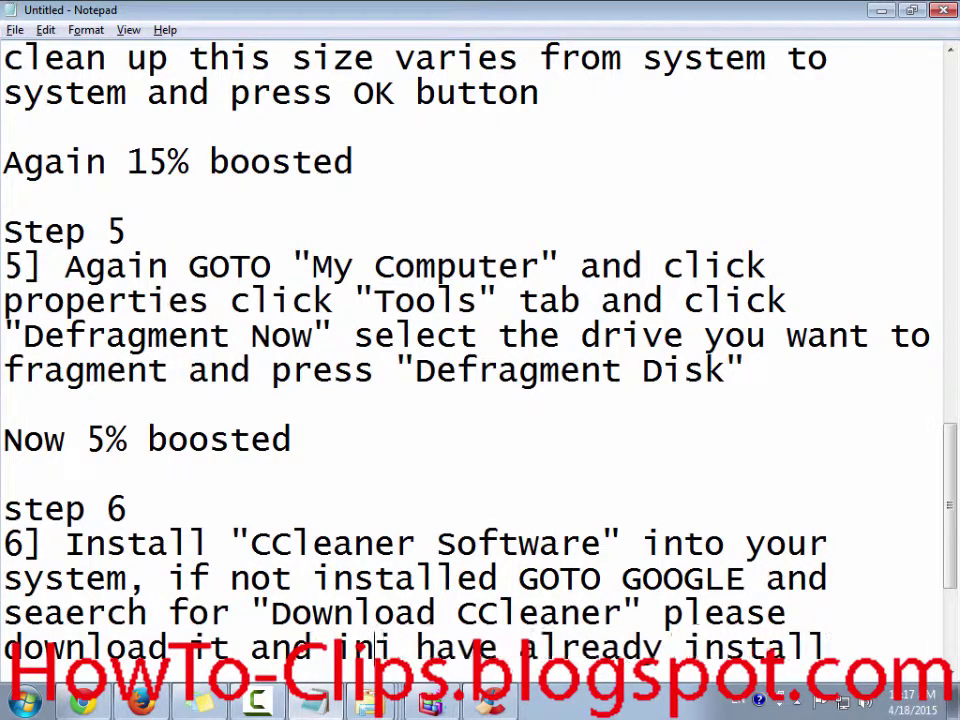
type("to your sy")
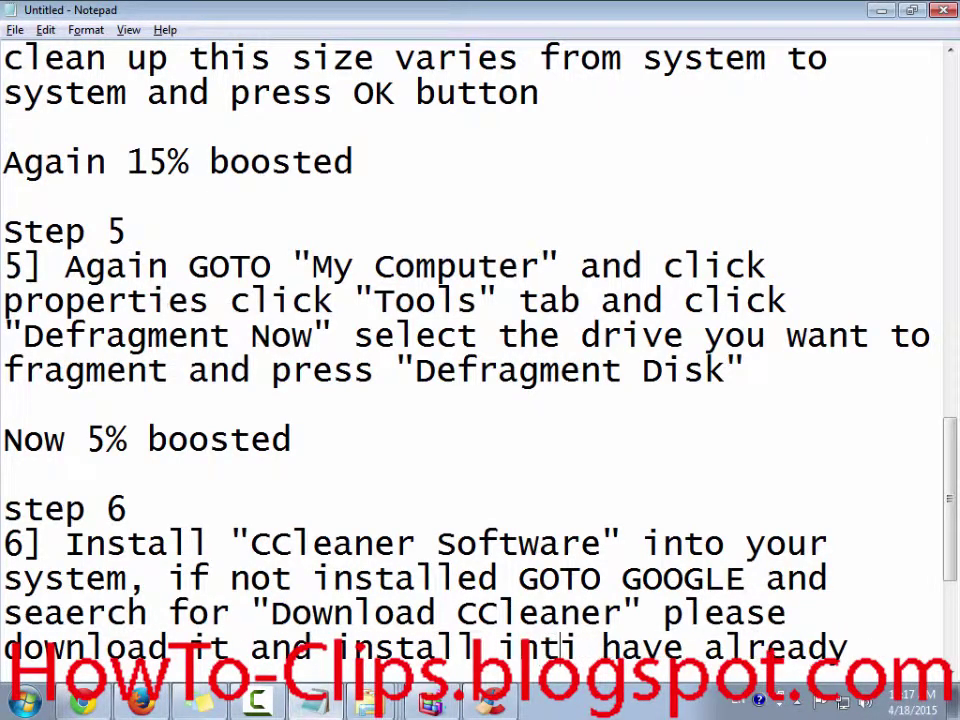
type("stem")
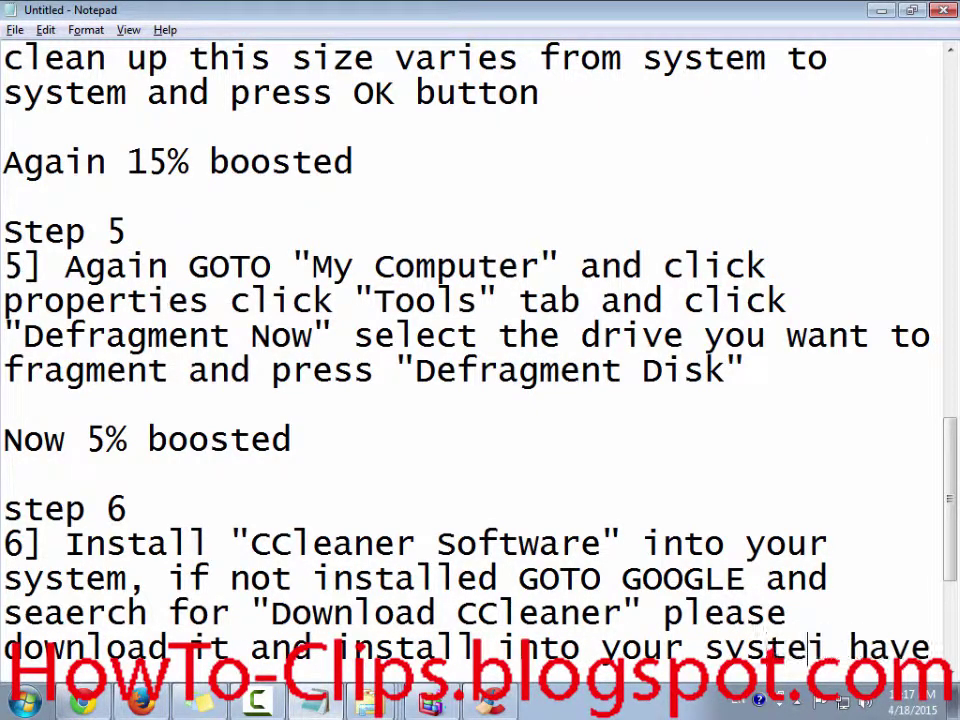
scroll(475, 360, "down", 3)
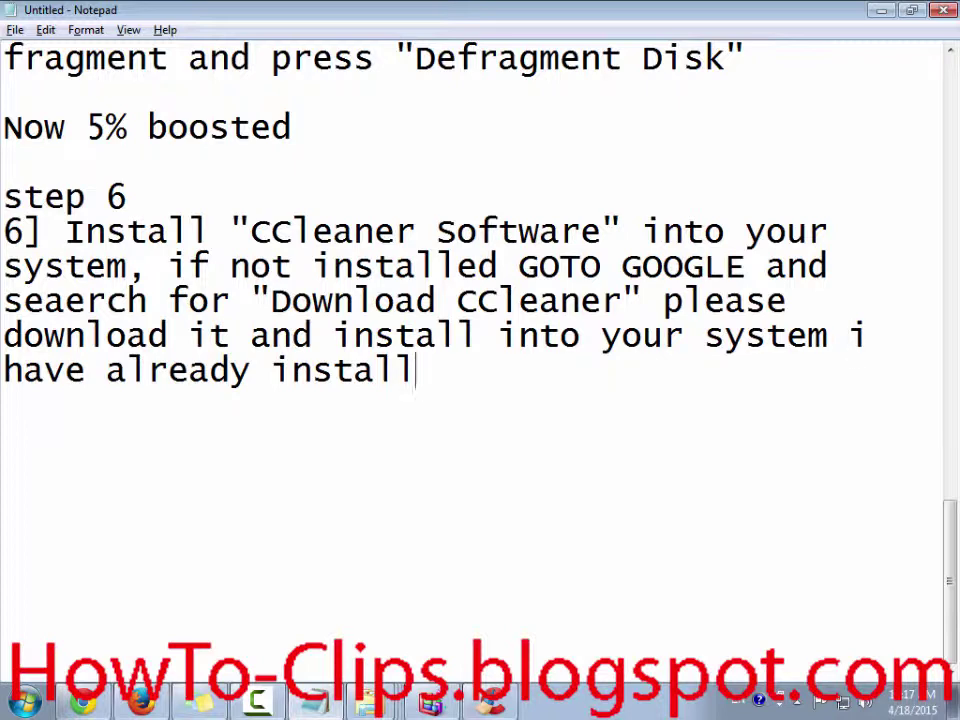
- Switch to CCleaner and look through its Registry and Tools sections, returning to the Cleaner section
left_click(490, 703)
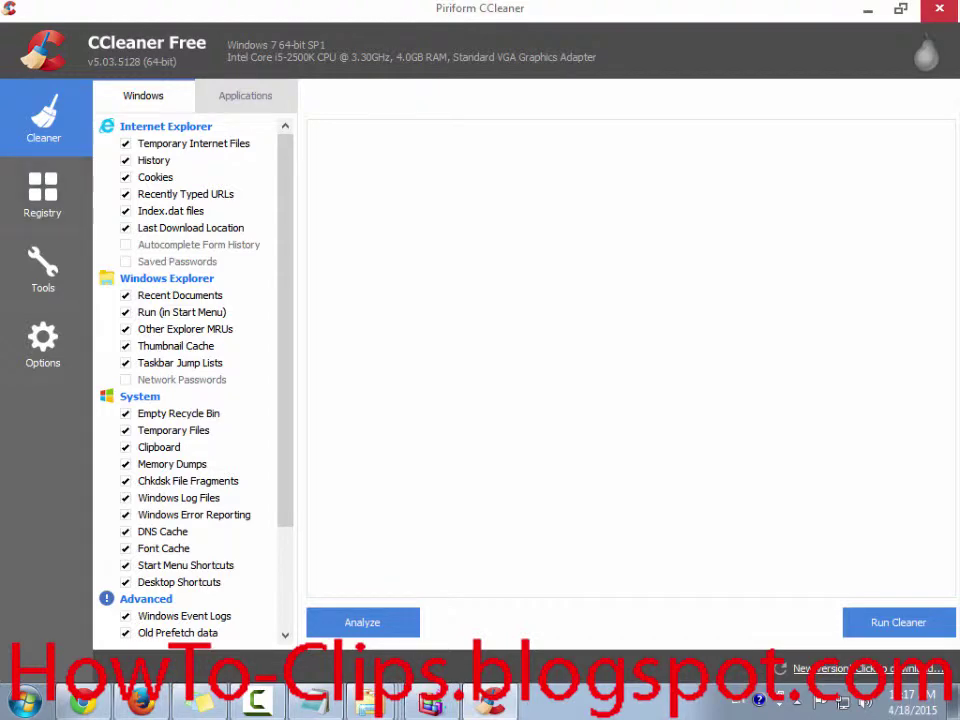
left_click(42, 195)
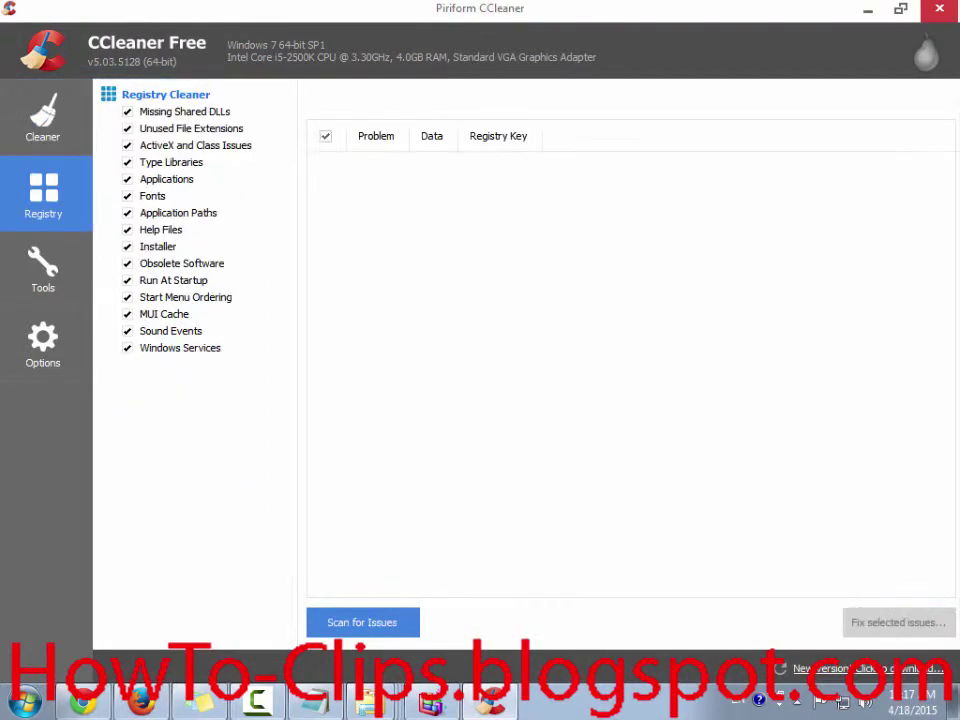
left_click(43, 268)
left_click(43, 118)
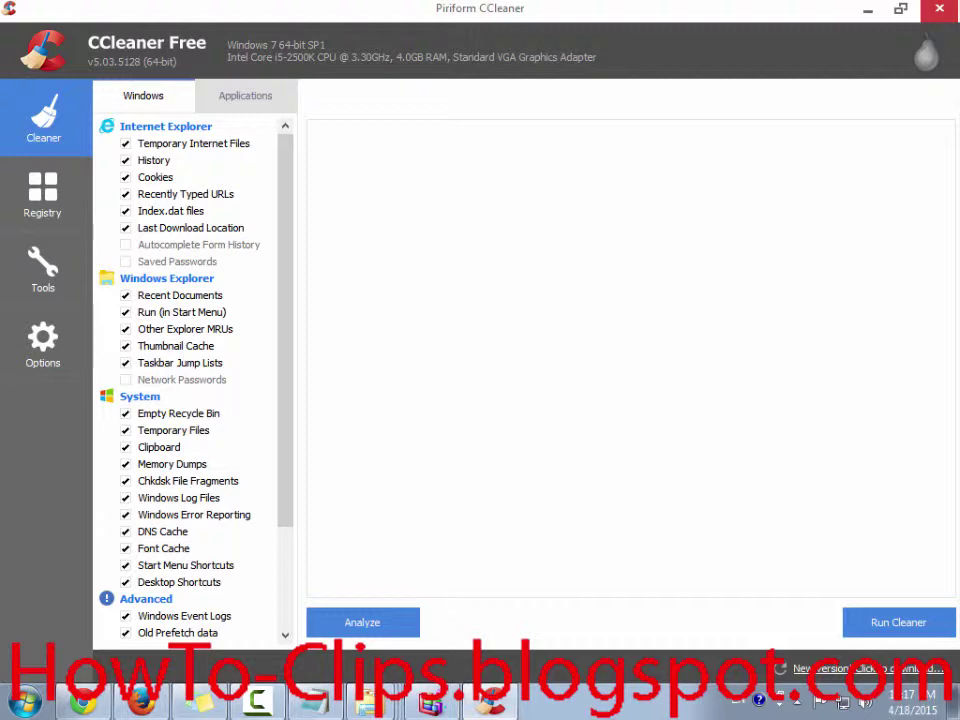
- Return to the Notepad note, end the sentence after "your system" with a period, and insert "This is totally FREE!!"
key("alt+Tab")
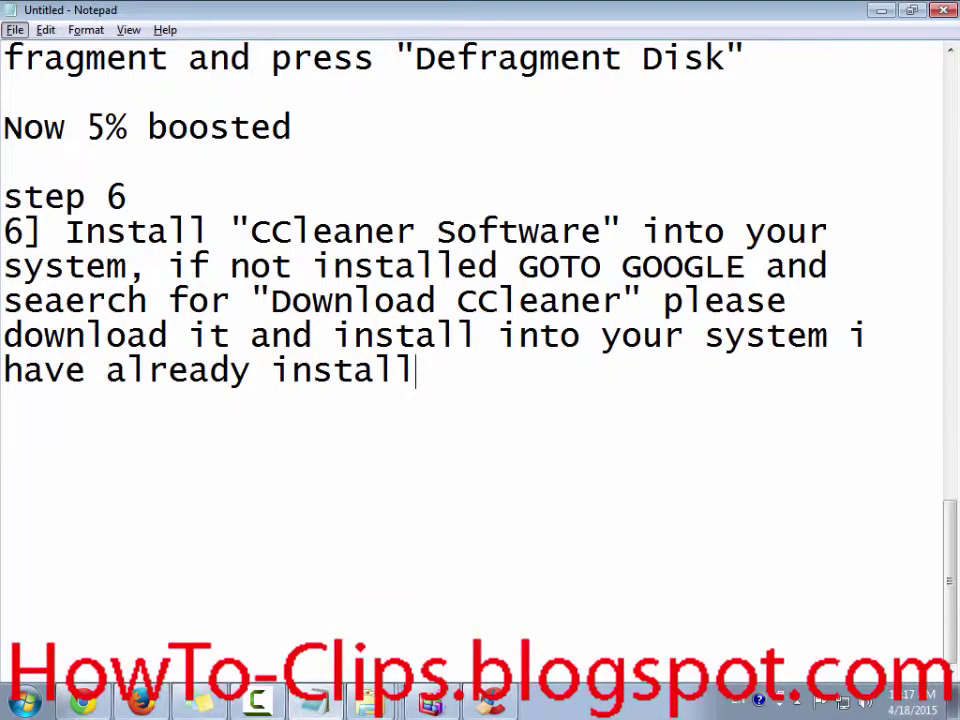
key("Down")
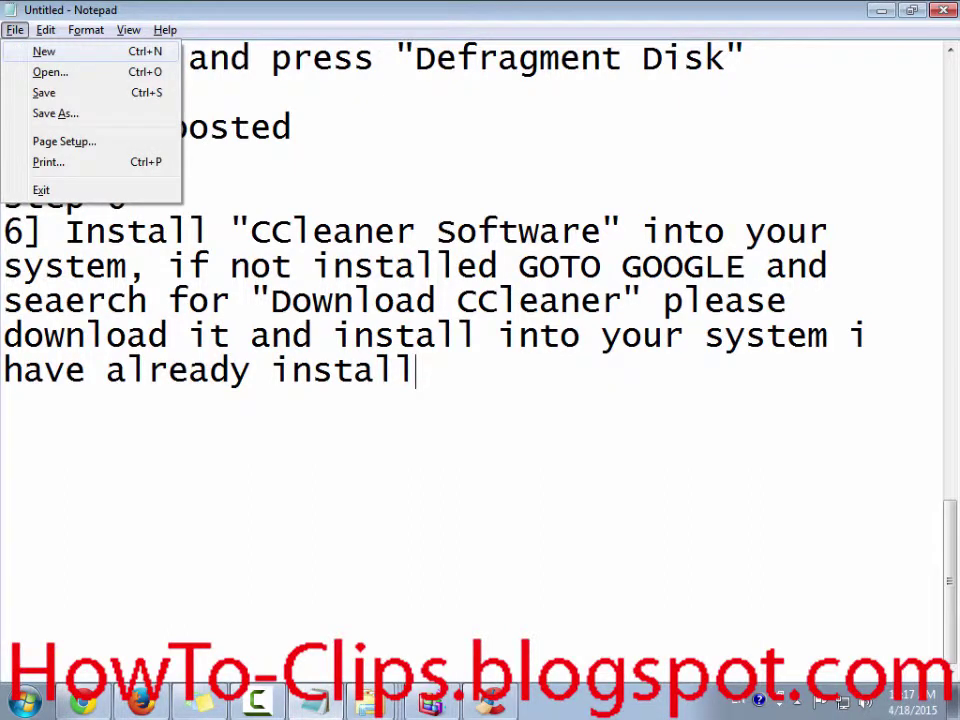
key("Escape")
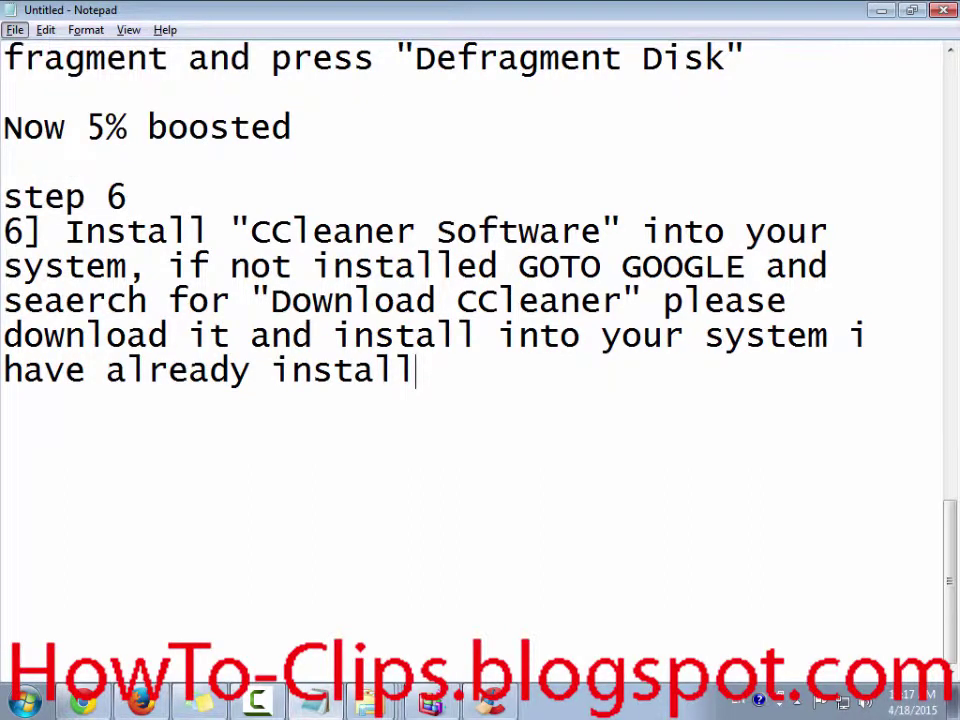
left_click(828, 336)
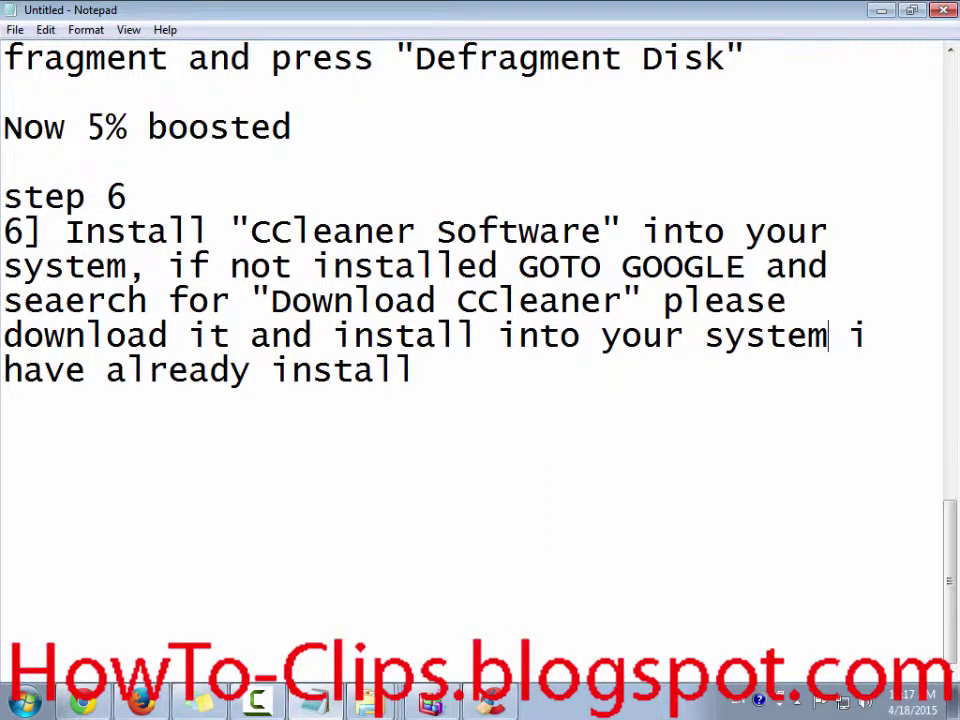
type(". This is t")
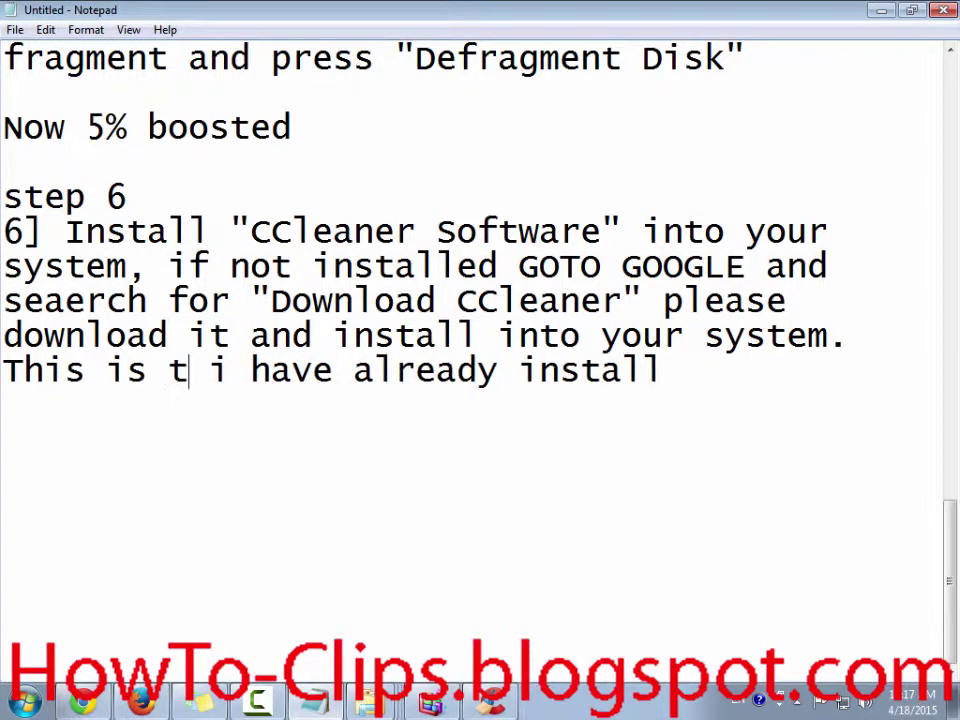
type("otally ")
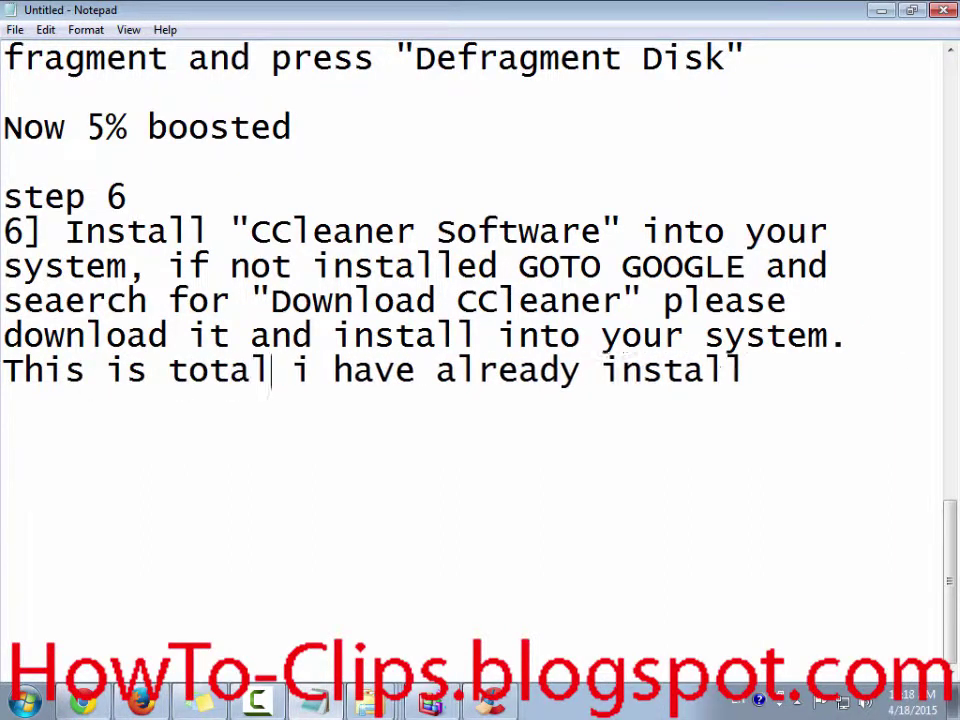
type("FREE")
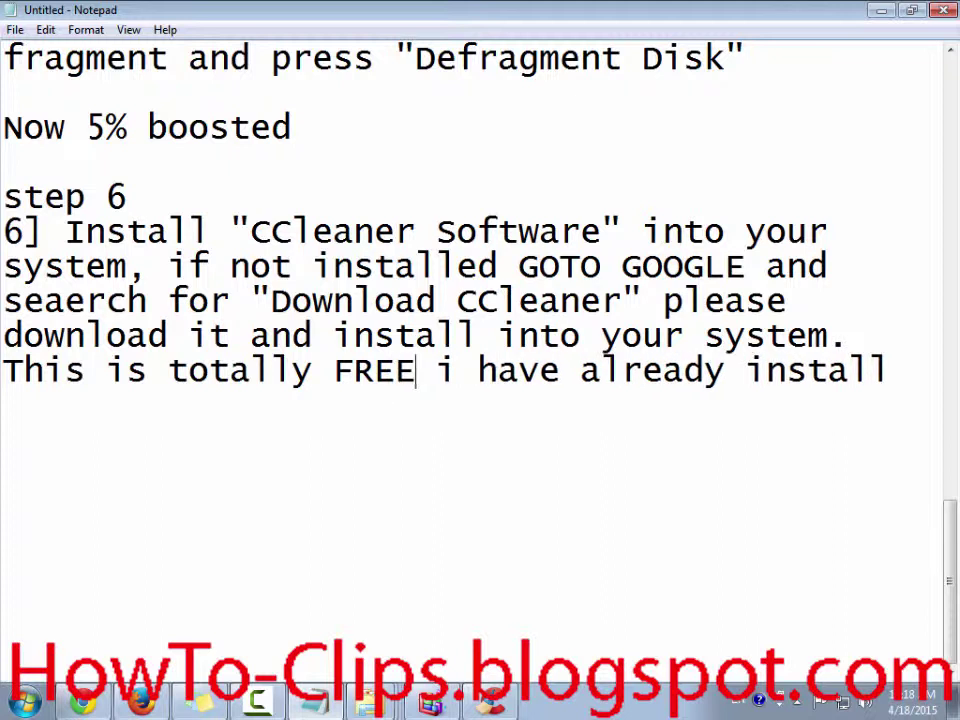
type("!!")
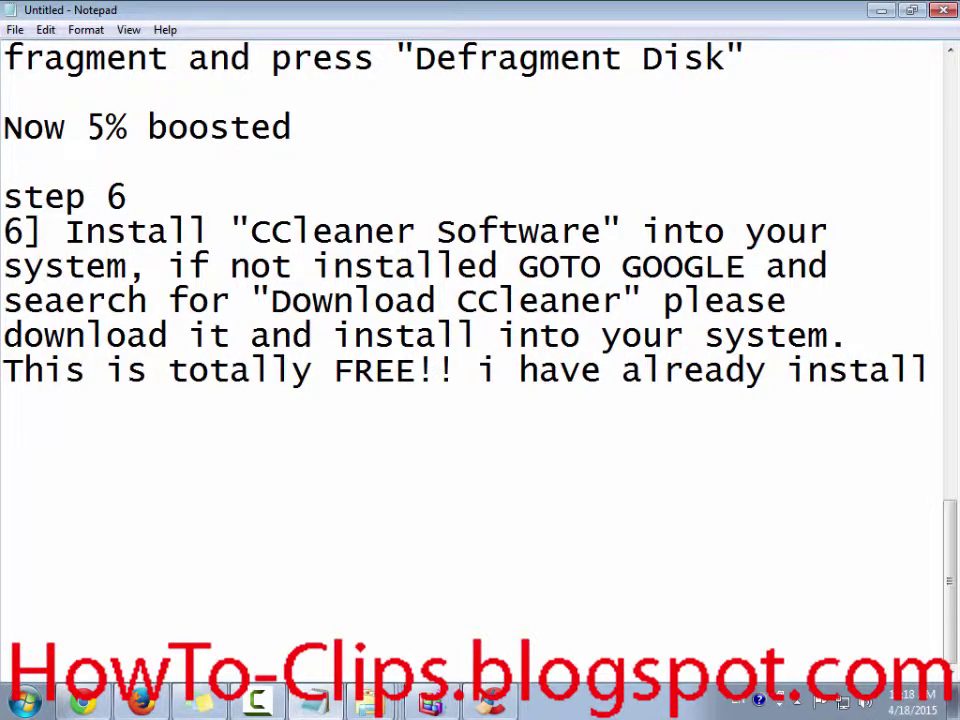
- Add "NO KEY NO REGISTRATION." after "FREE!!" and remove the extra space before "i have already install"
type(" NO KE")
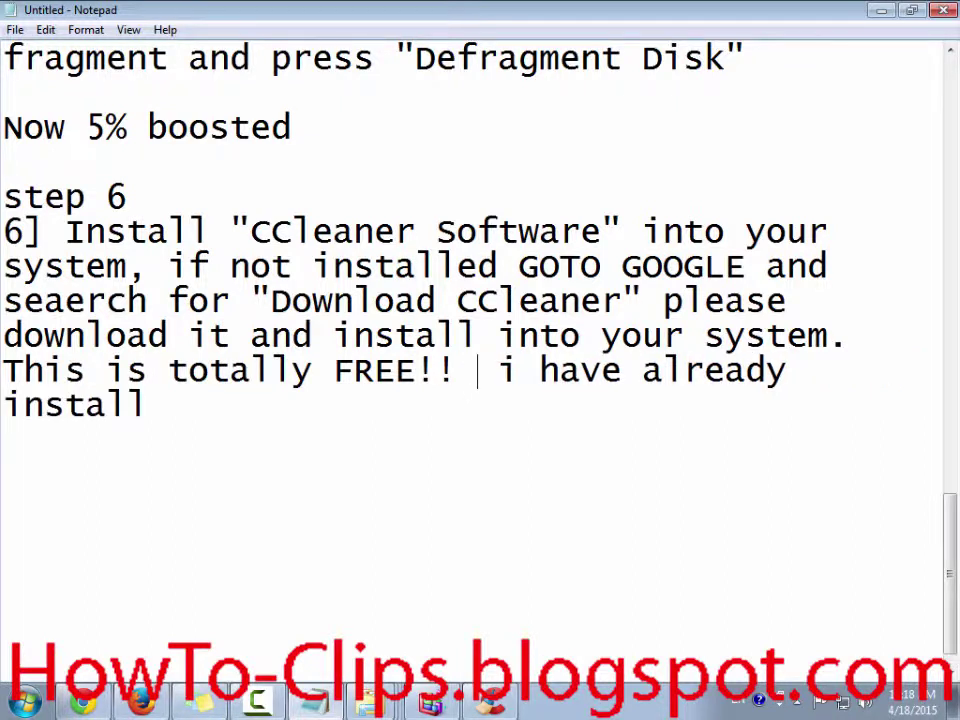
type("Y NO ")
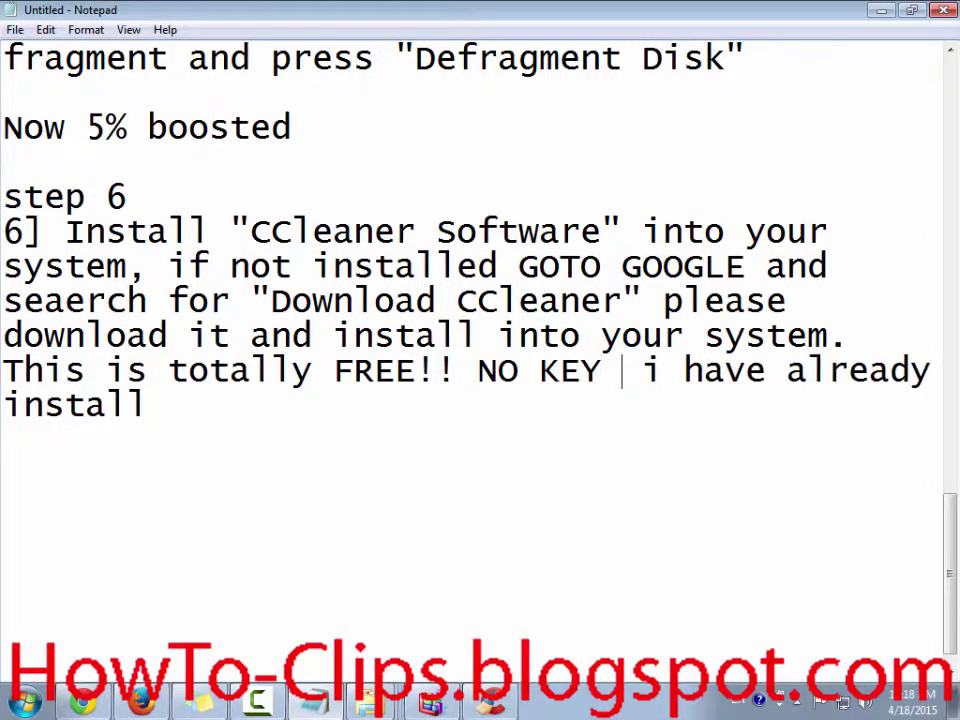
type("REGISTRA")
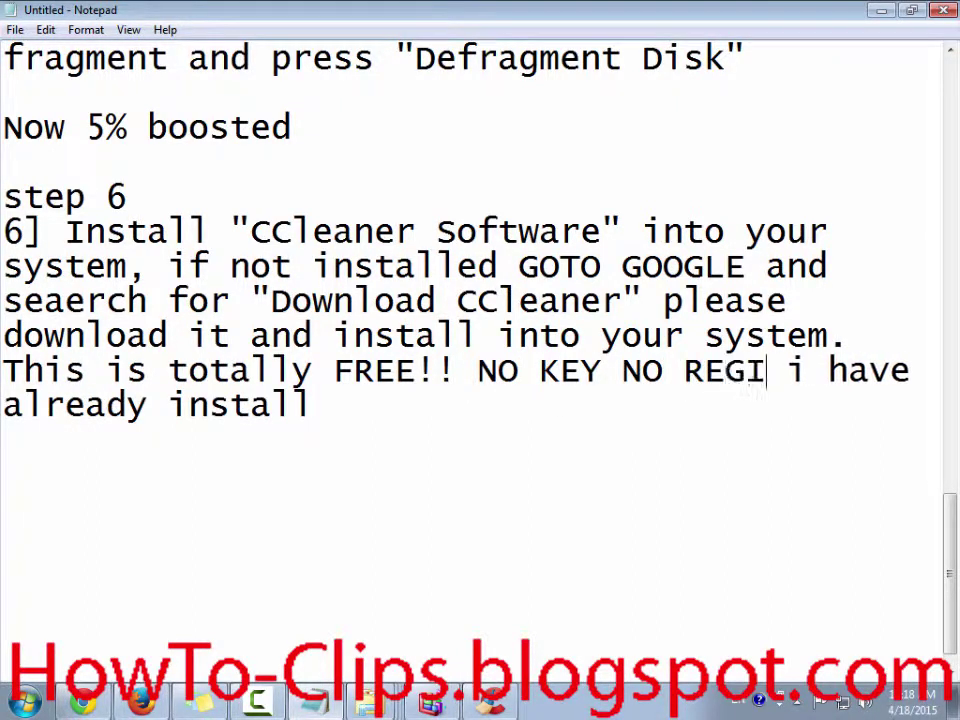
type("TION.")
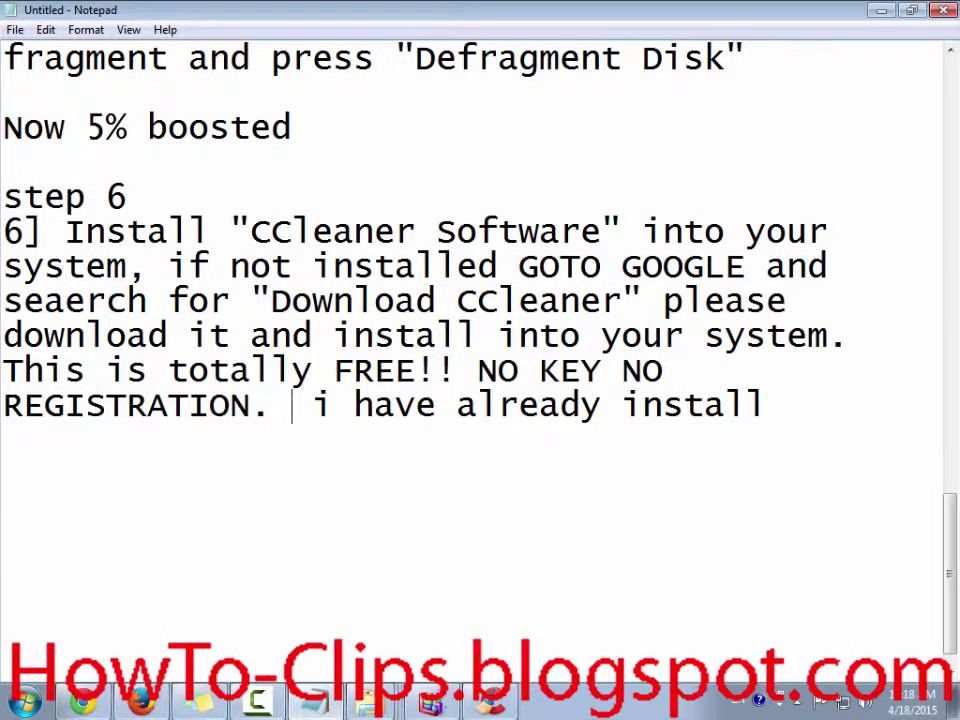
key("Delete")
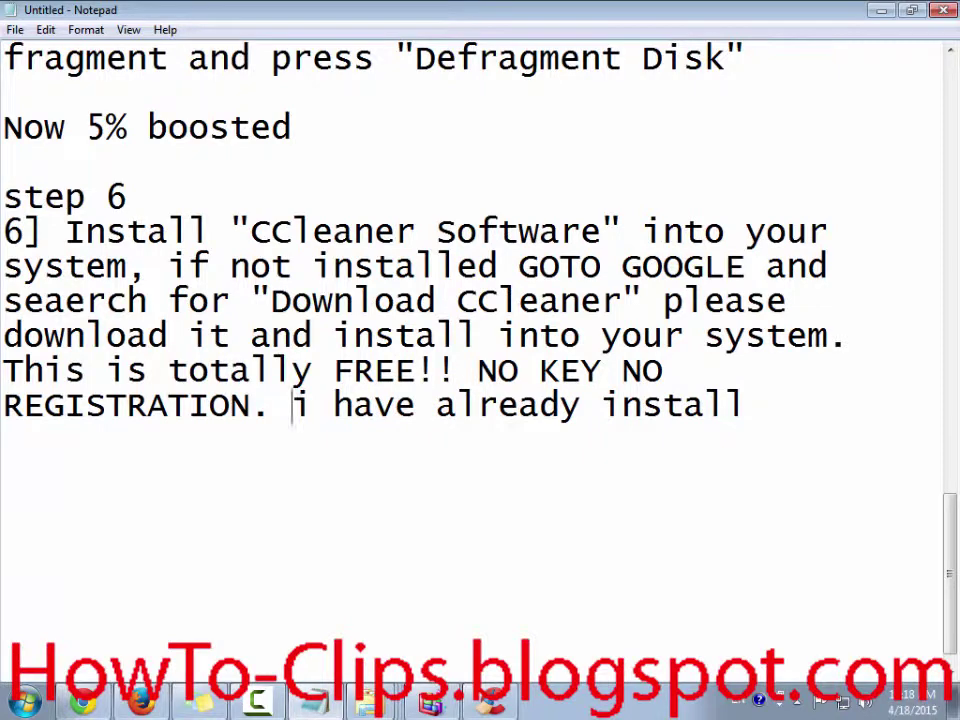
- Switch to CCleaner and examine the full list of Windows cleaning options and the hidden notification area icons
key("alt+Tab")
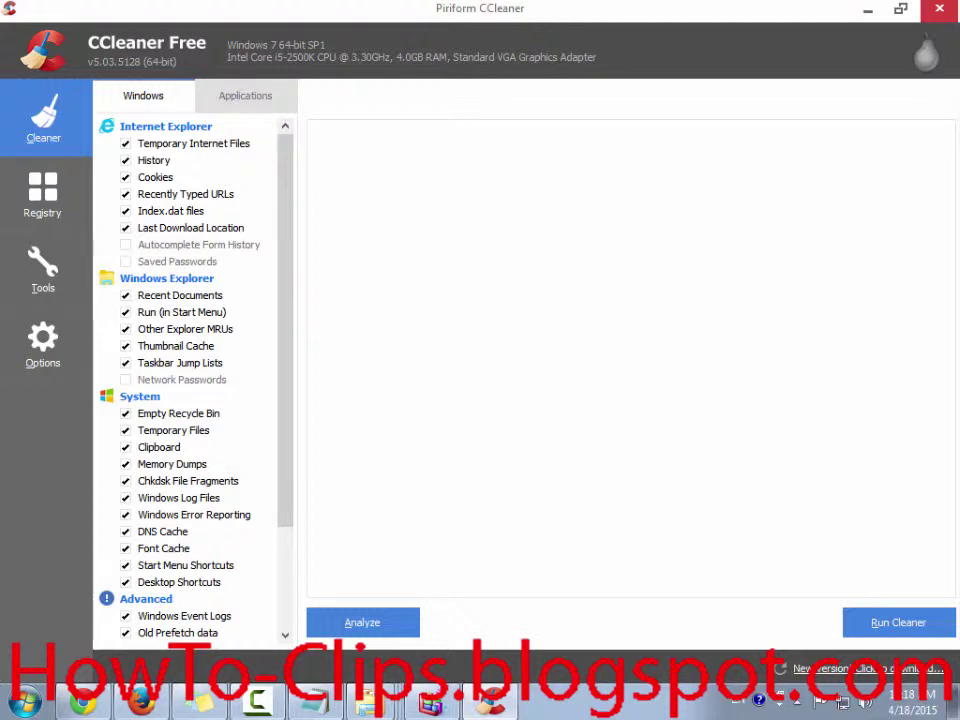
scroll(190, 380, "down", 1)
scroll(190, 380, "down", 2)
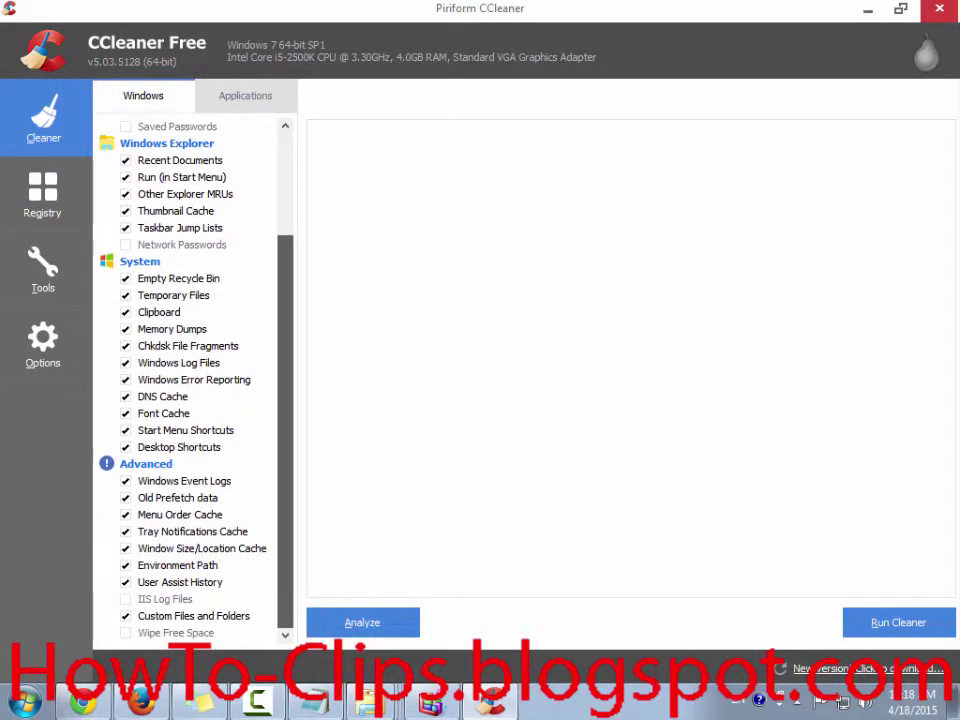
scroll(190, 380, "up", 3)
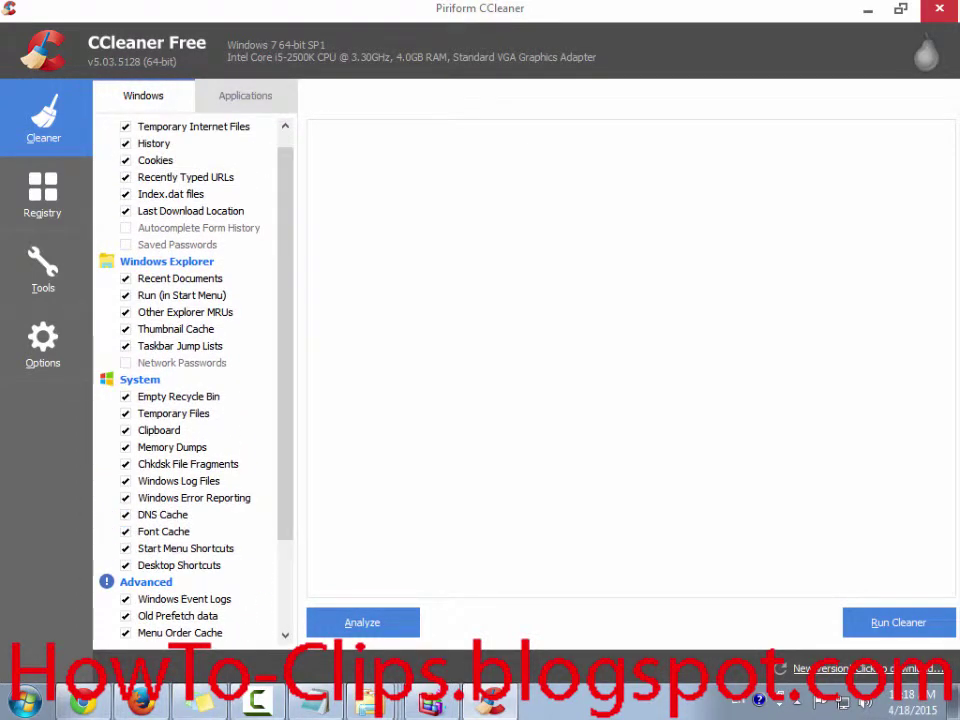
scroll(190, 380, "up", 1)
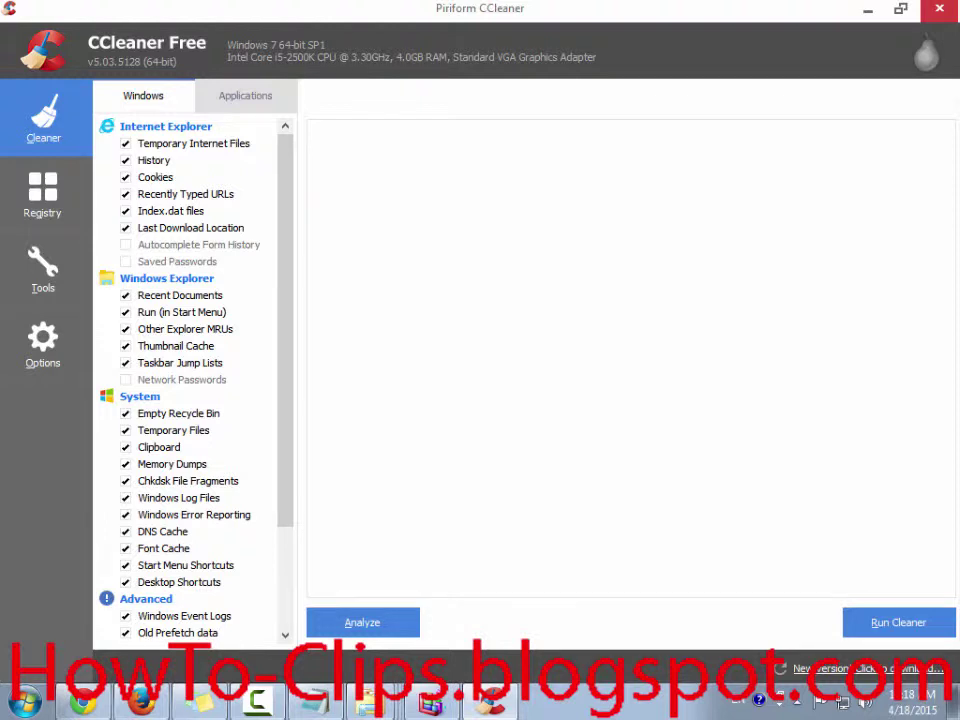
left_click(797, 700)
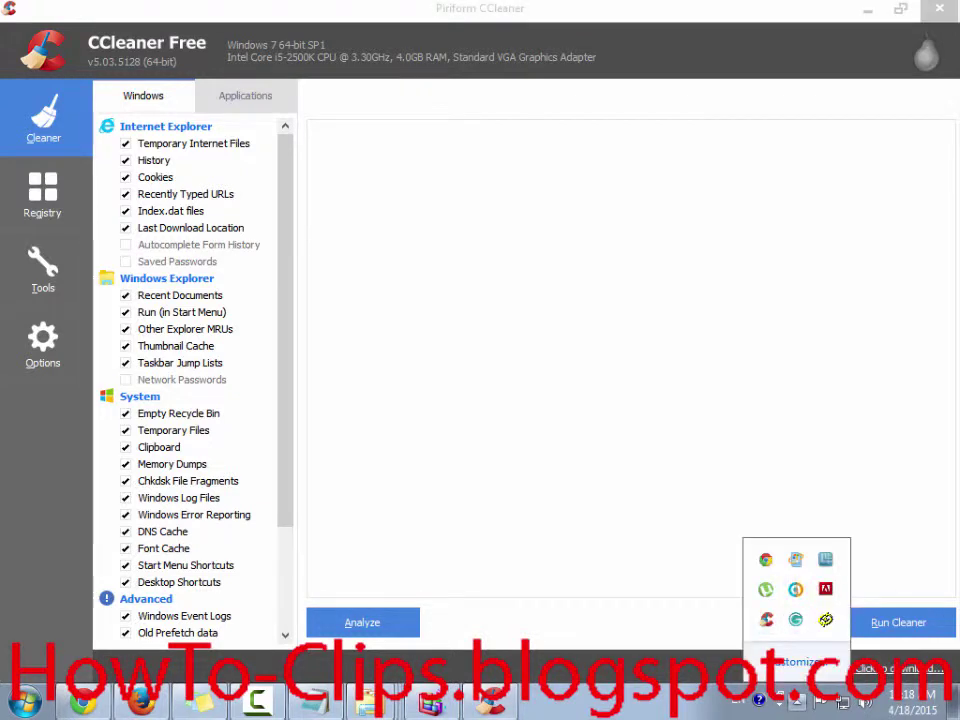
left_click(52, 218)
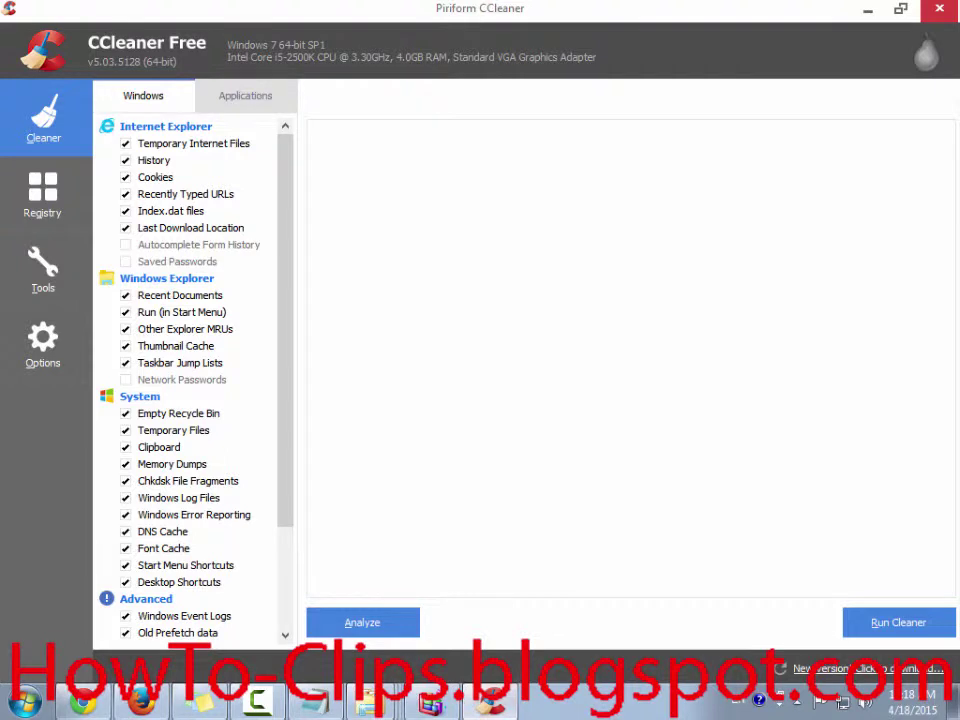
scroll(185, 380, "down", 3)
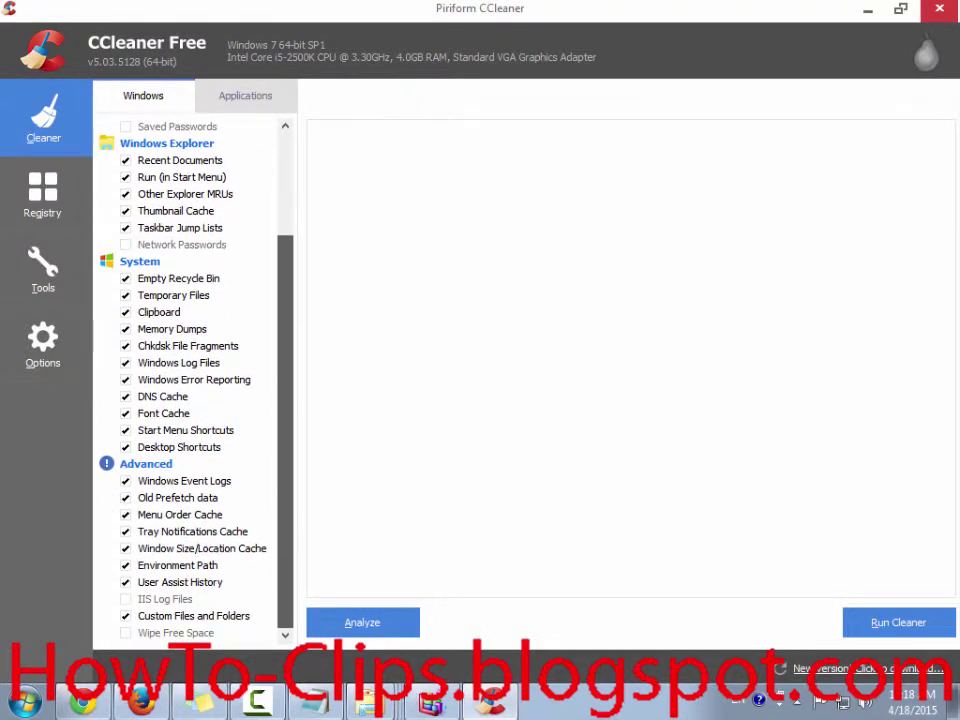
scroll(185, 380, "up", 3)
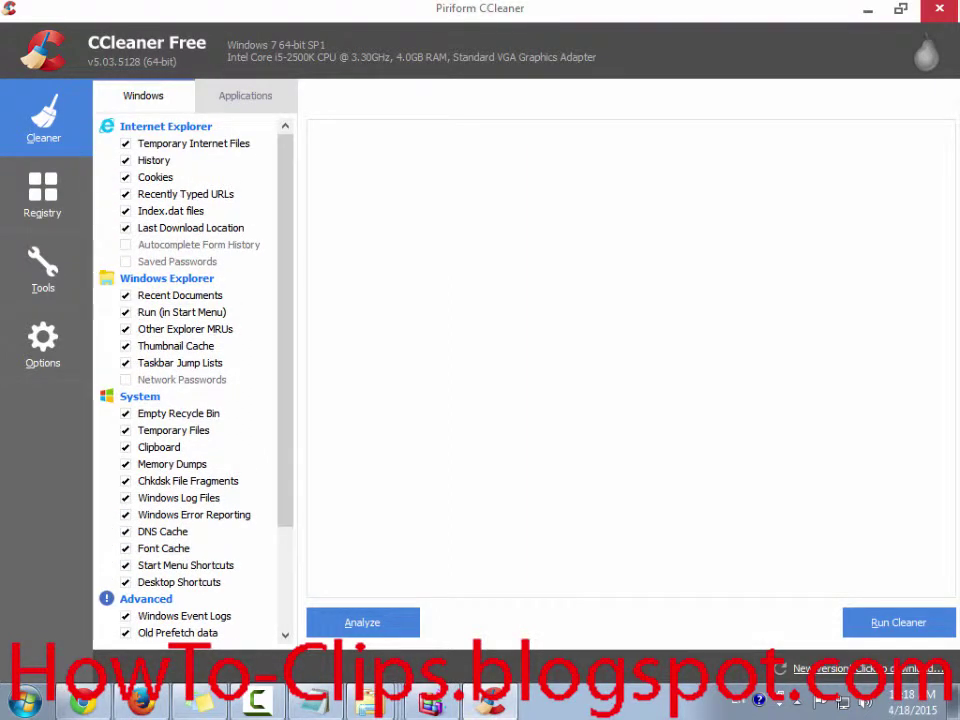
- Return to the Notepad note and insert "After installing your" before "i have already install"
key("alt+Tab")
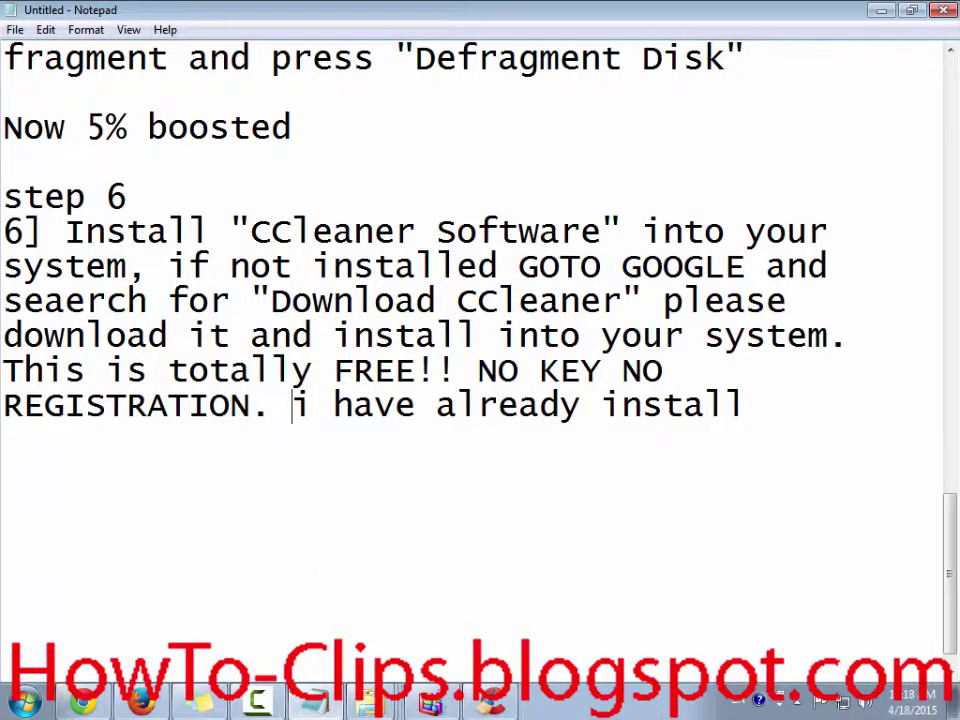
key("alt+Tab")
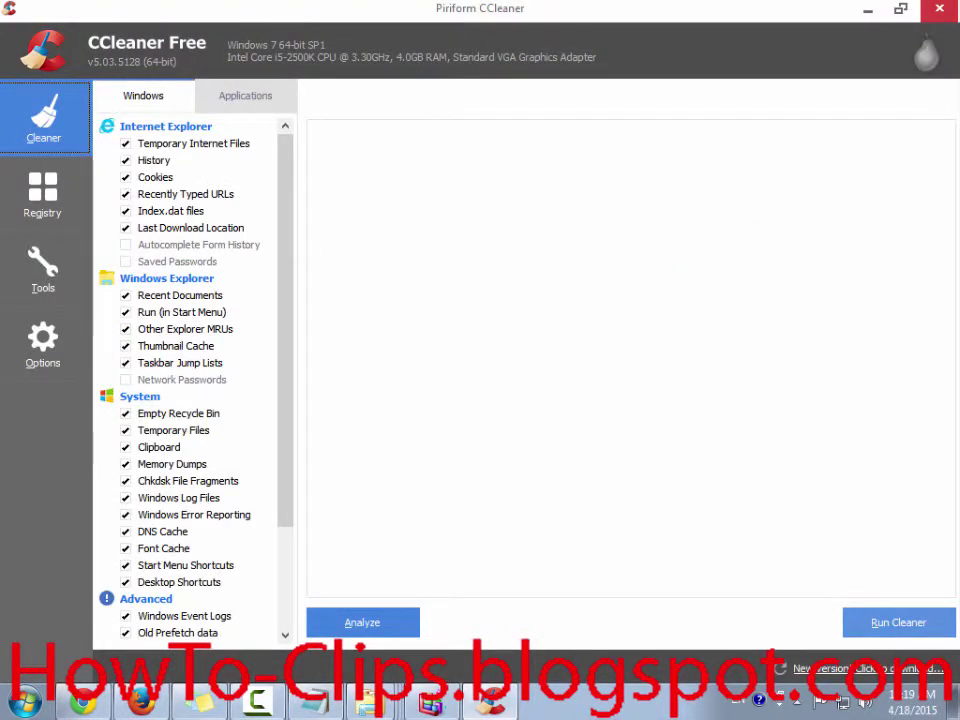
key("alt+Tab")
type("Now")
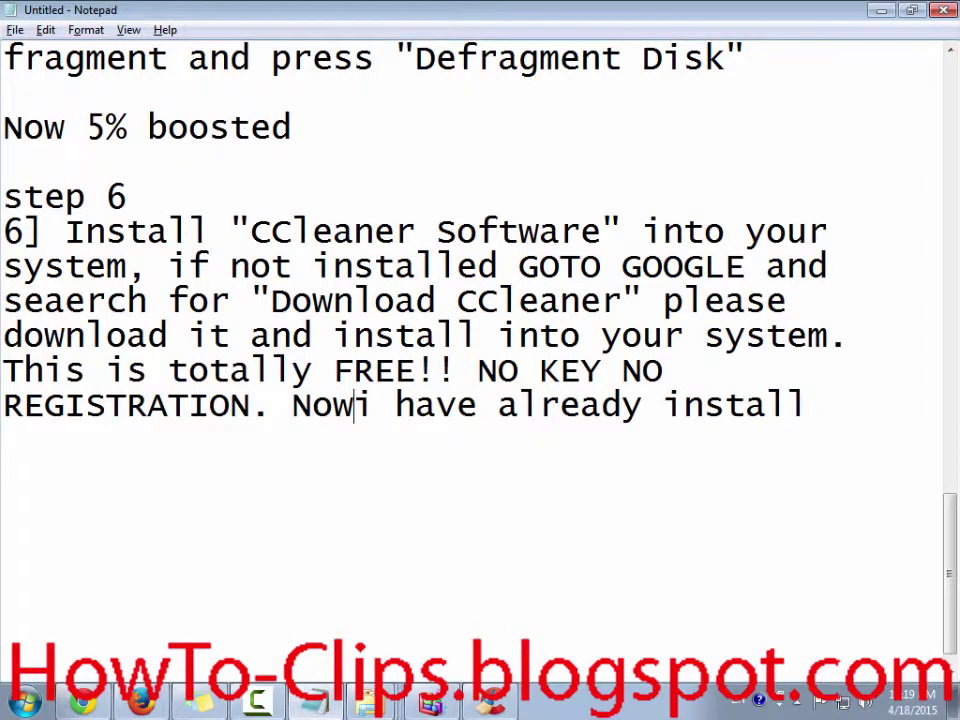
key("BackSpace")
key("BackSpace")
key("BackSpace")
key("BackSpace")
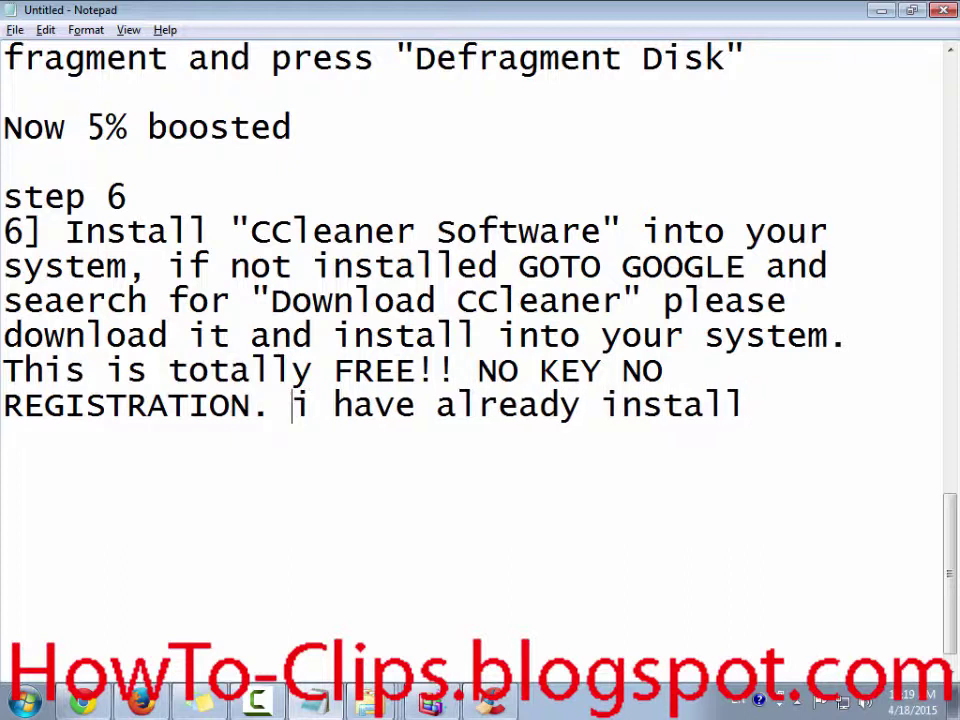
type("After installing ")
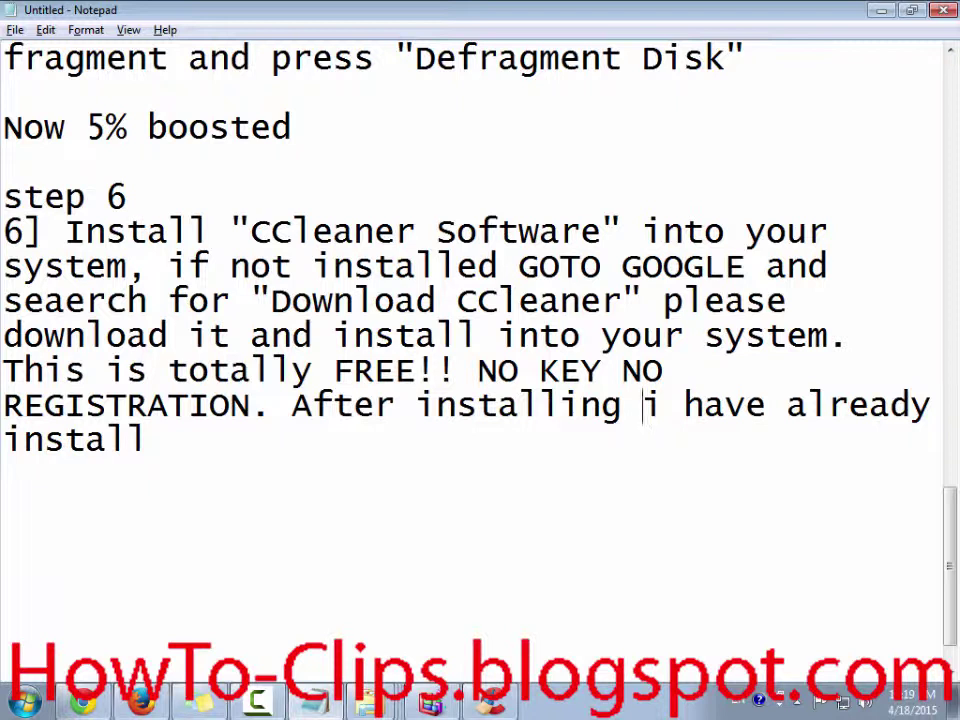
type("your ")
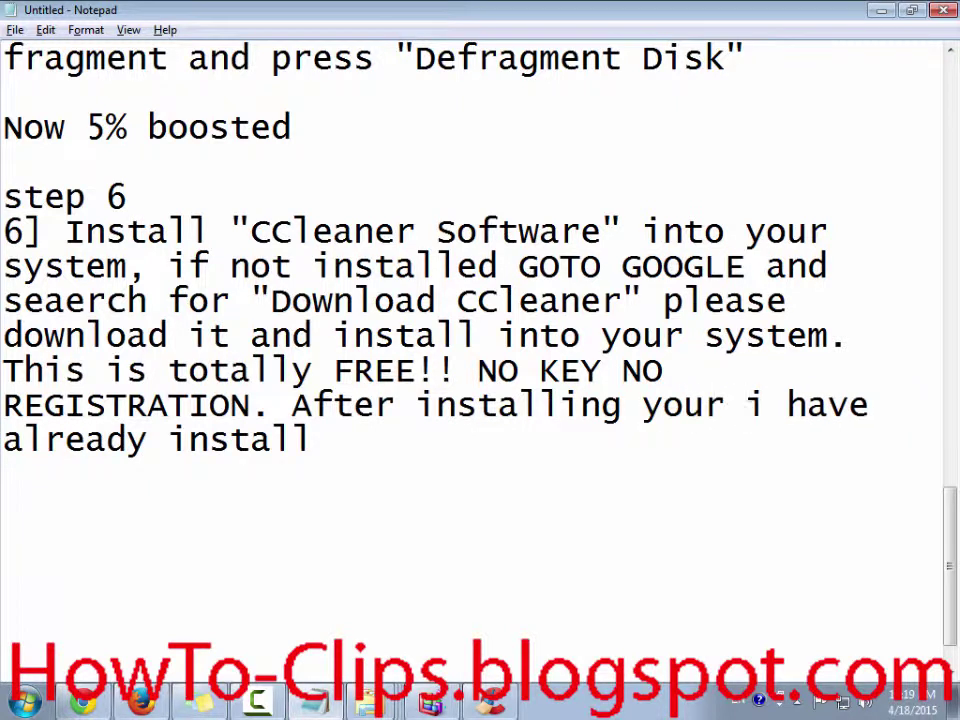
- Complete the sentence after "After installing your" with "CCleaner will look like this."
type("CC")
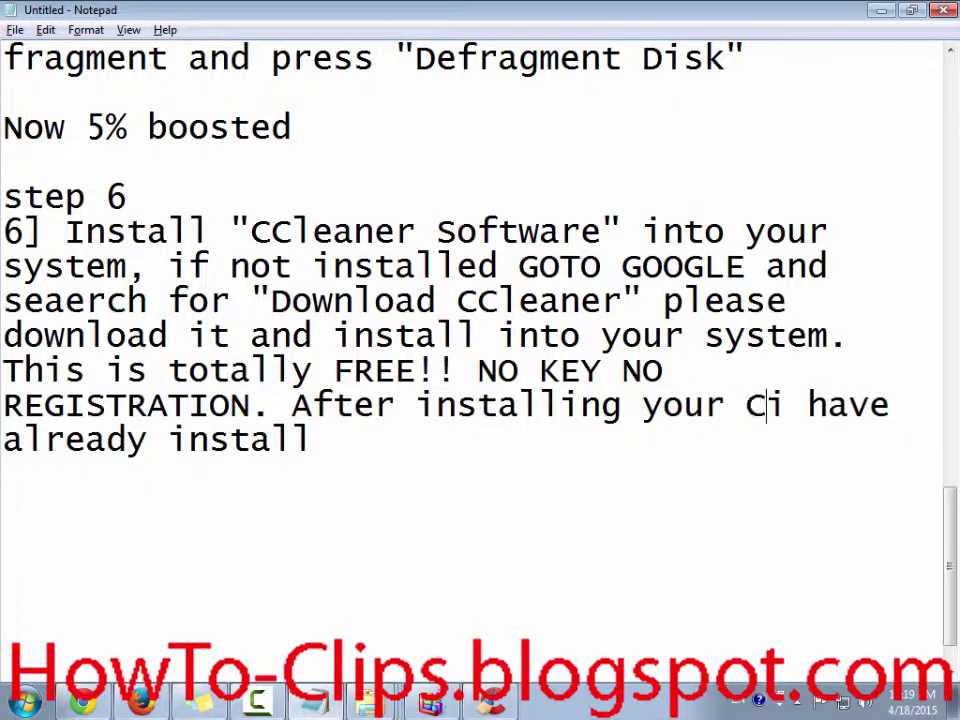
type("leaner wih")
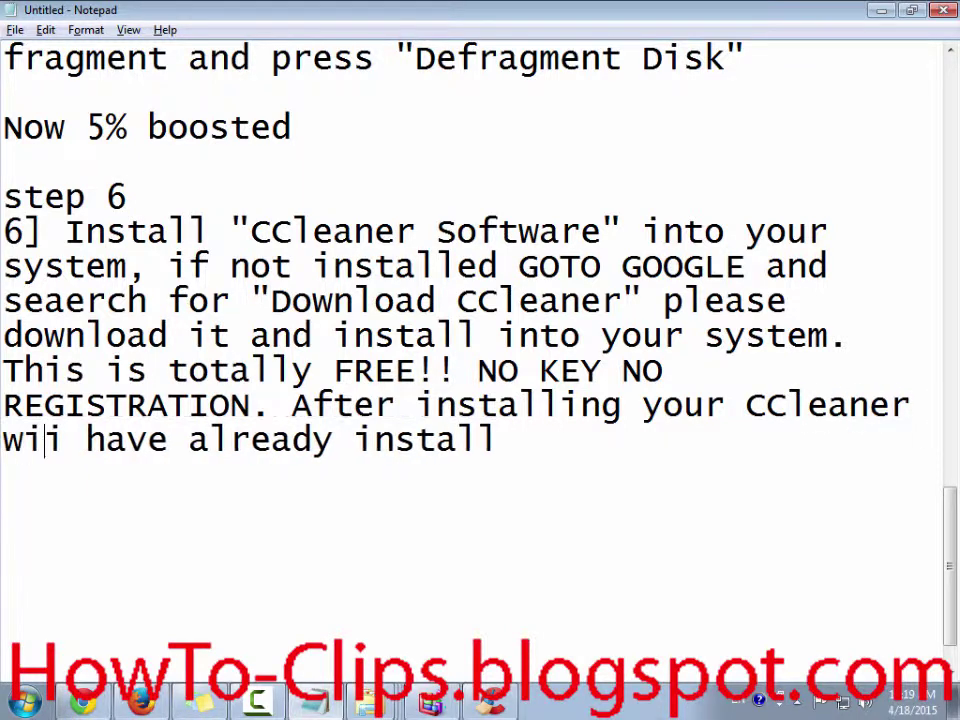
key("BackSpace")
type("ll loo")
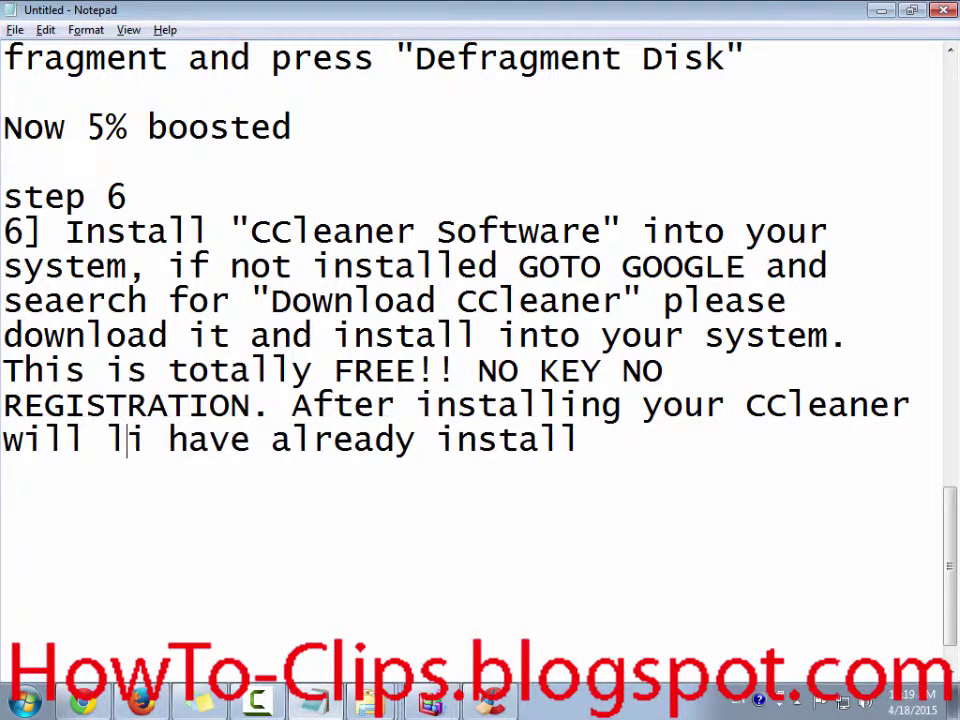
type("k lis")
key("BackSpace")
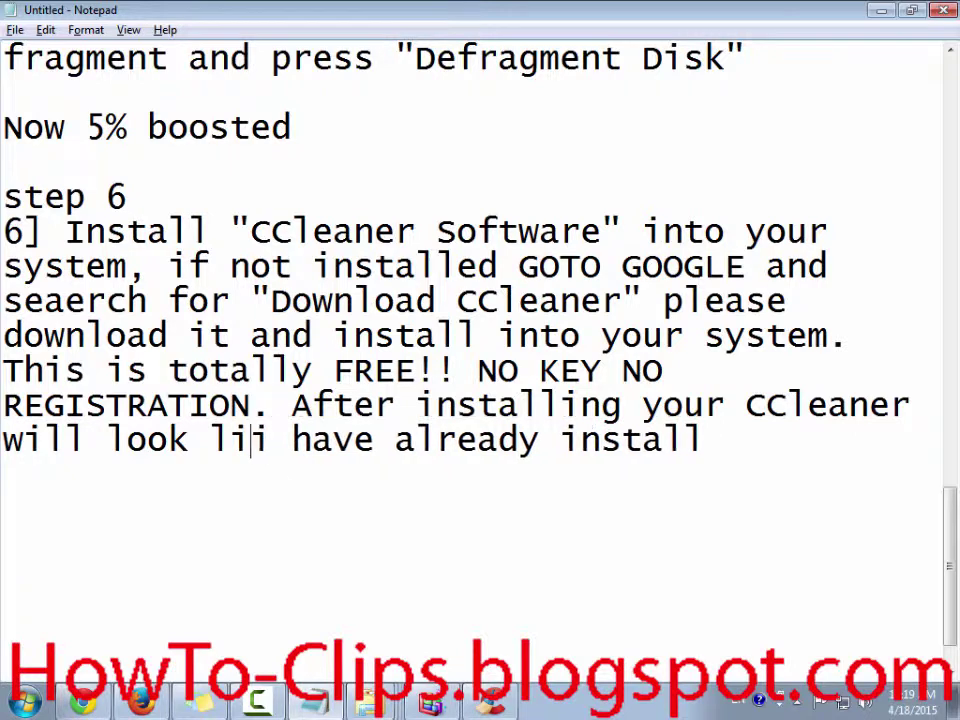
type("ke this.")
key("BackSpace")
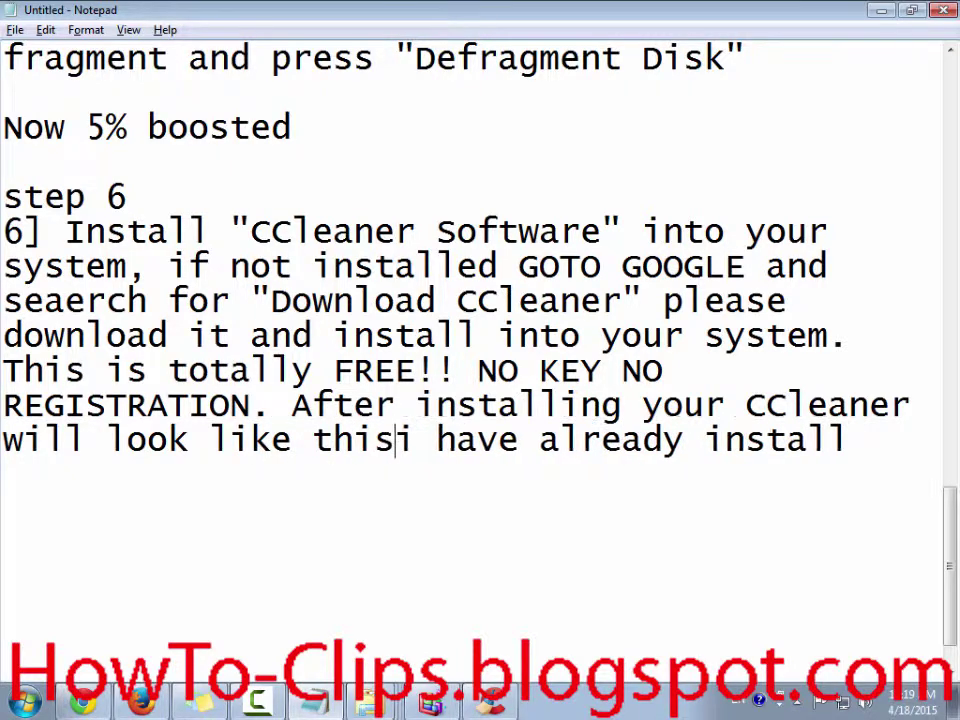
type(".")
- Check the CCleaner window, return to the note and insert "Now click "Run Cleaner" without its closing quotation mark after "look like this."
key("alt+Tab")
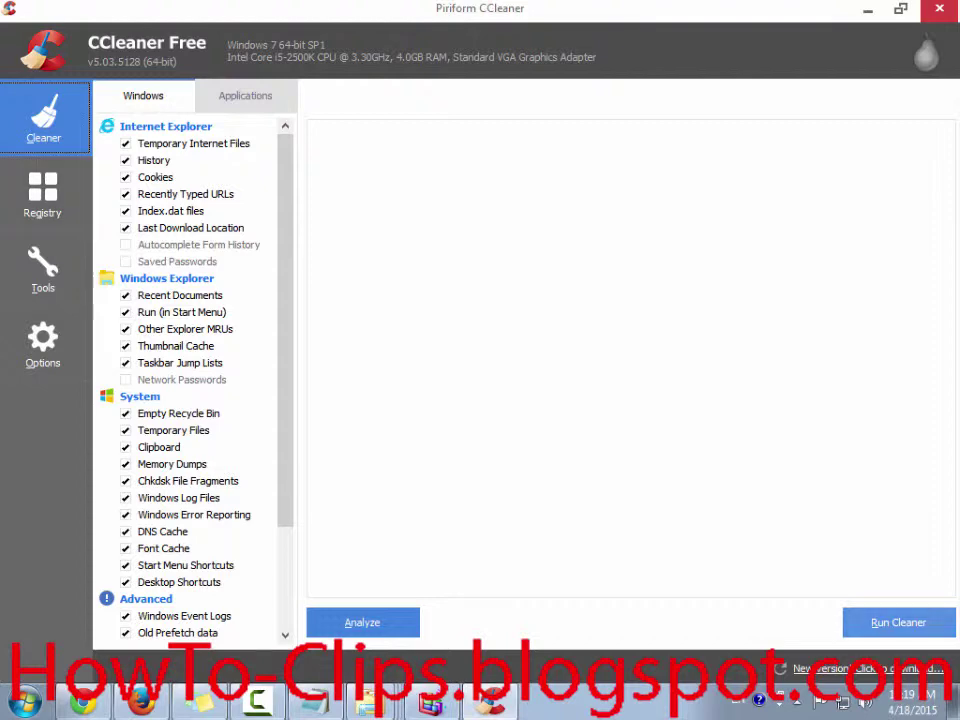
key("alt+Tab")
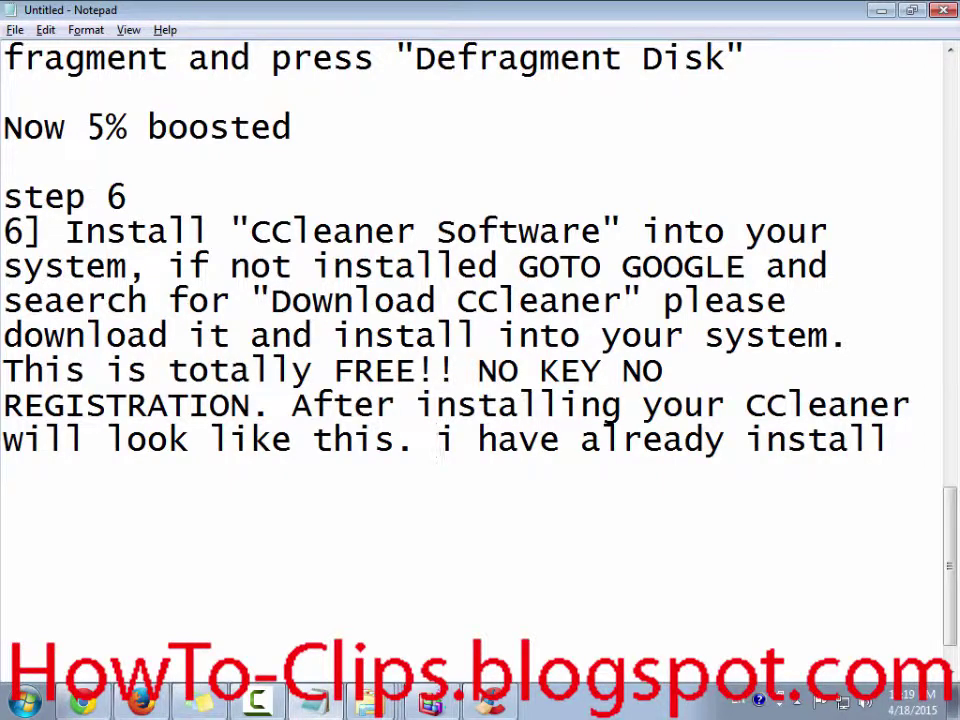
type("Now cl")
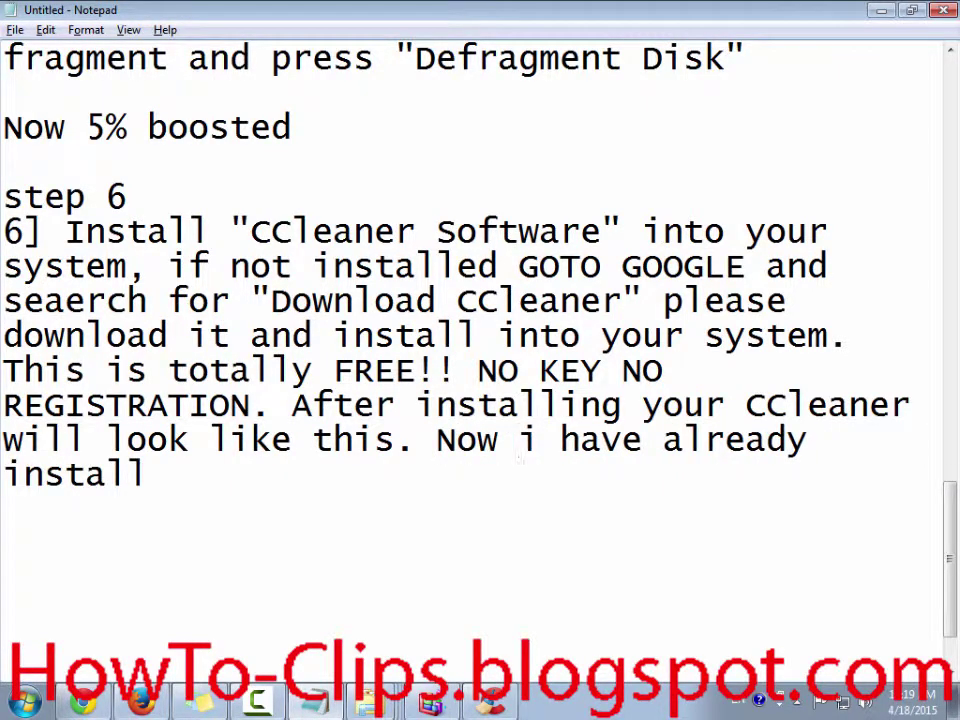
type("ick ")
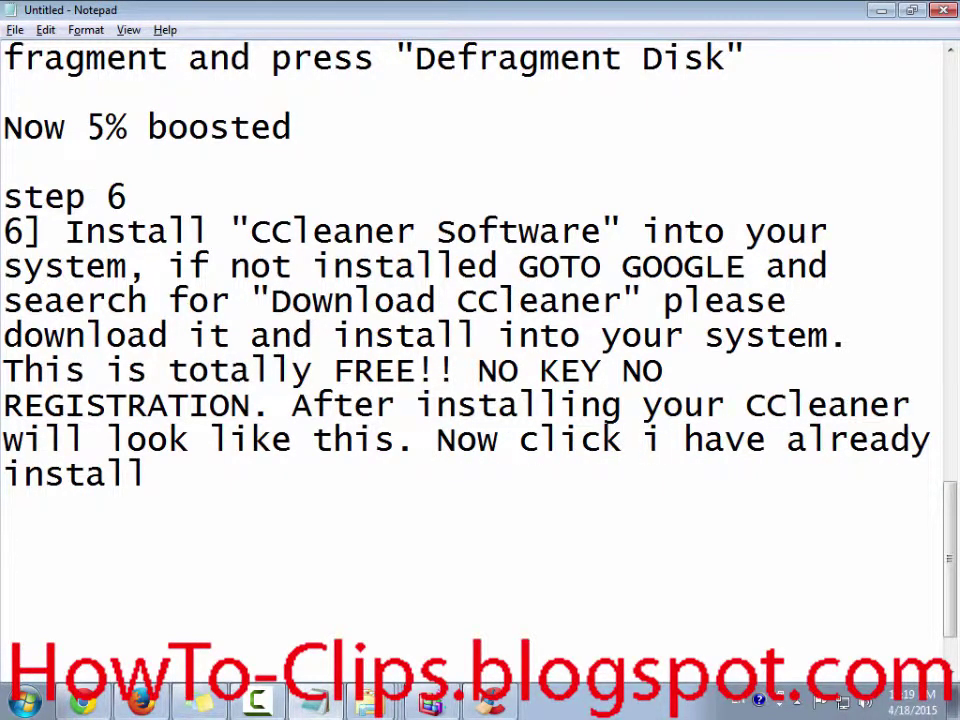
type("\"Run ")
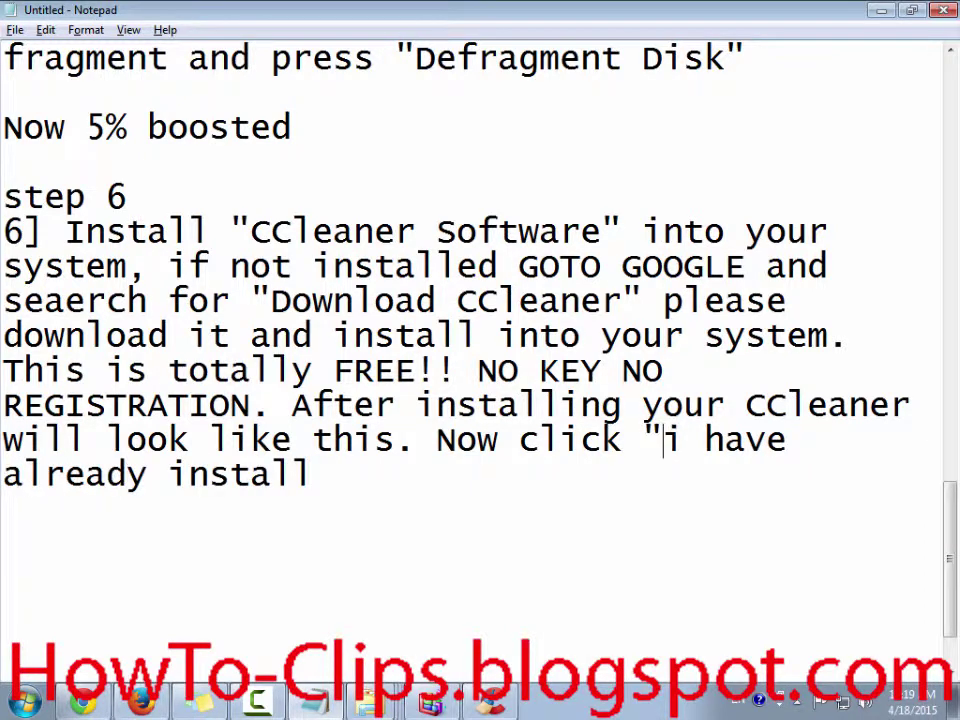
type("Clea")
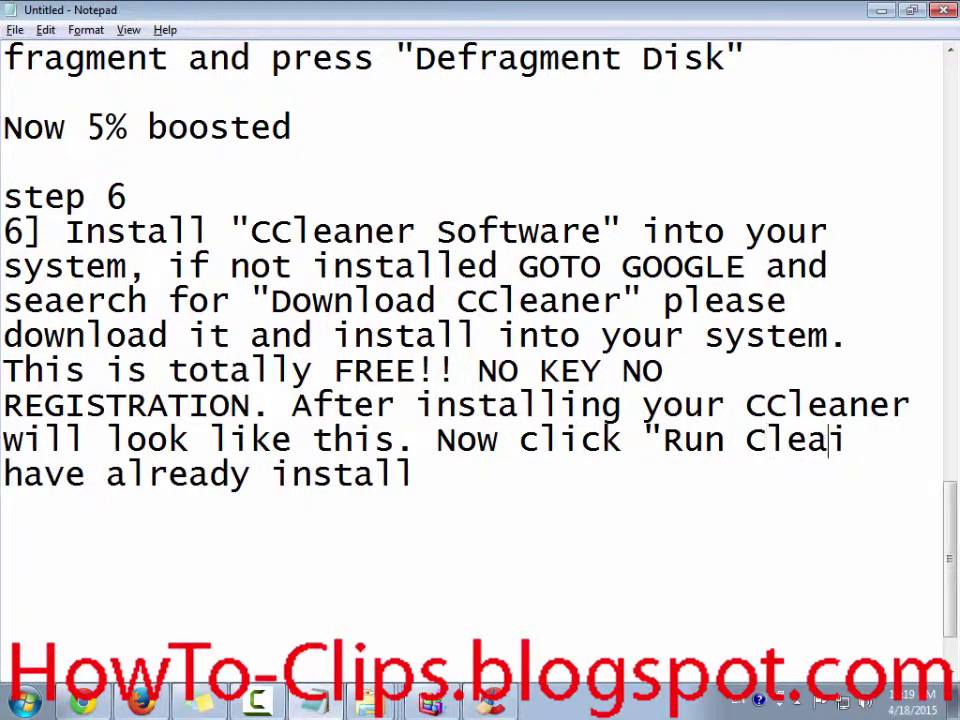
type("ner")
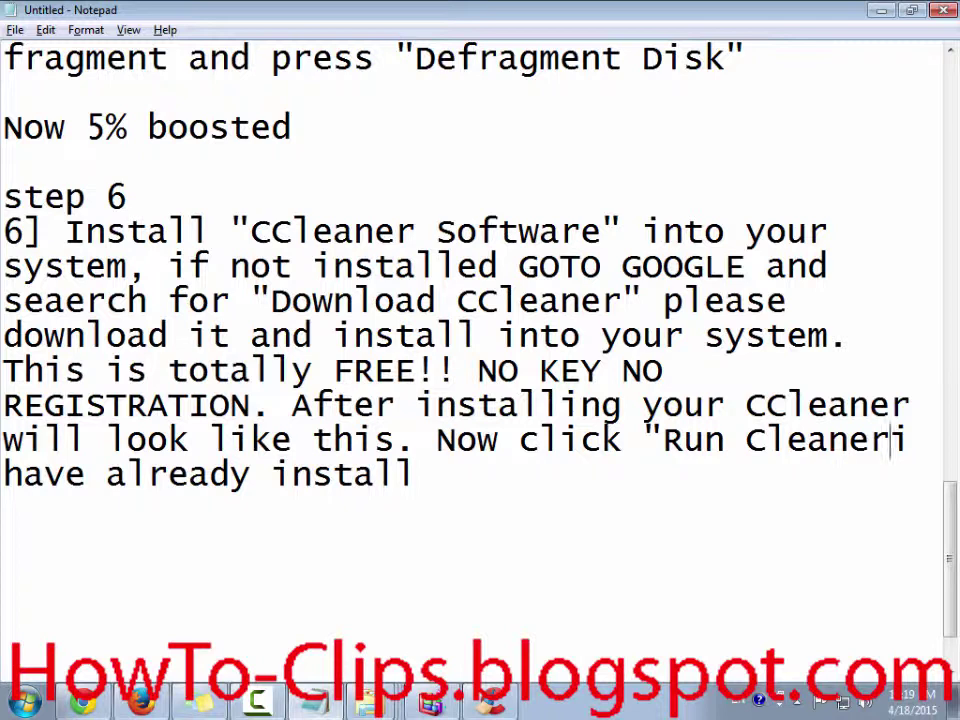
- Change "Cleaner" after "Run" to "CCleaner" and add the closing quotation mark
left_click(745, 440)
type("C")
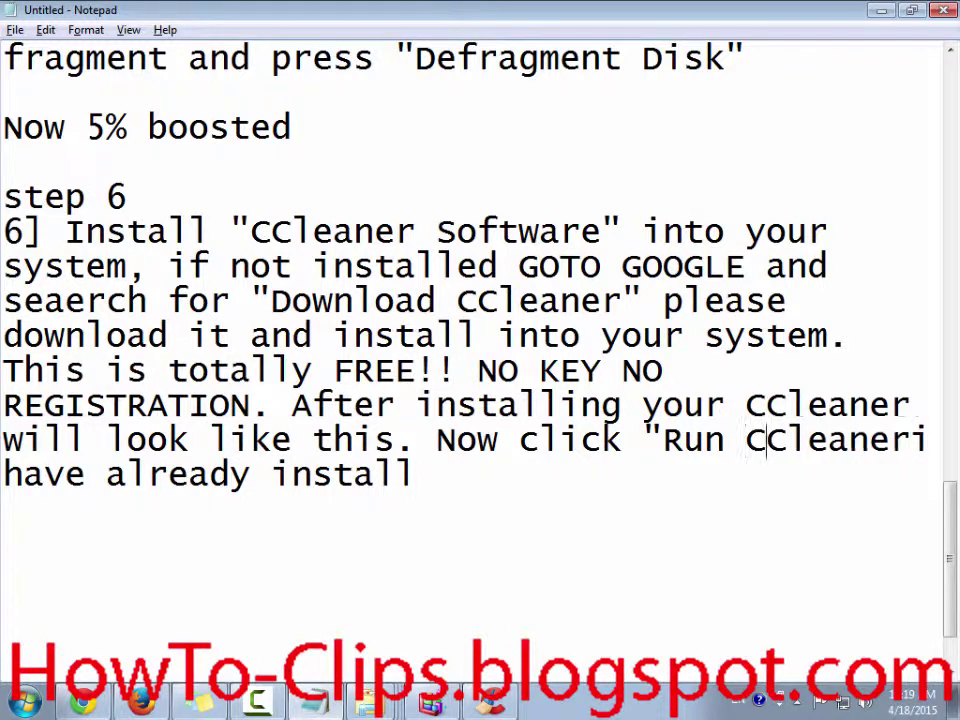
key("Right")
key("Right")
key("Right")
key("Right")
key("Right")
key("Right")
key("Right")
type("\"")
- Check the command's wording in CCleaner and correct the quoted name in the note to "Run Cleaner"
key("alt+Tab")
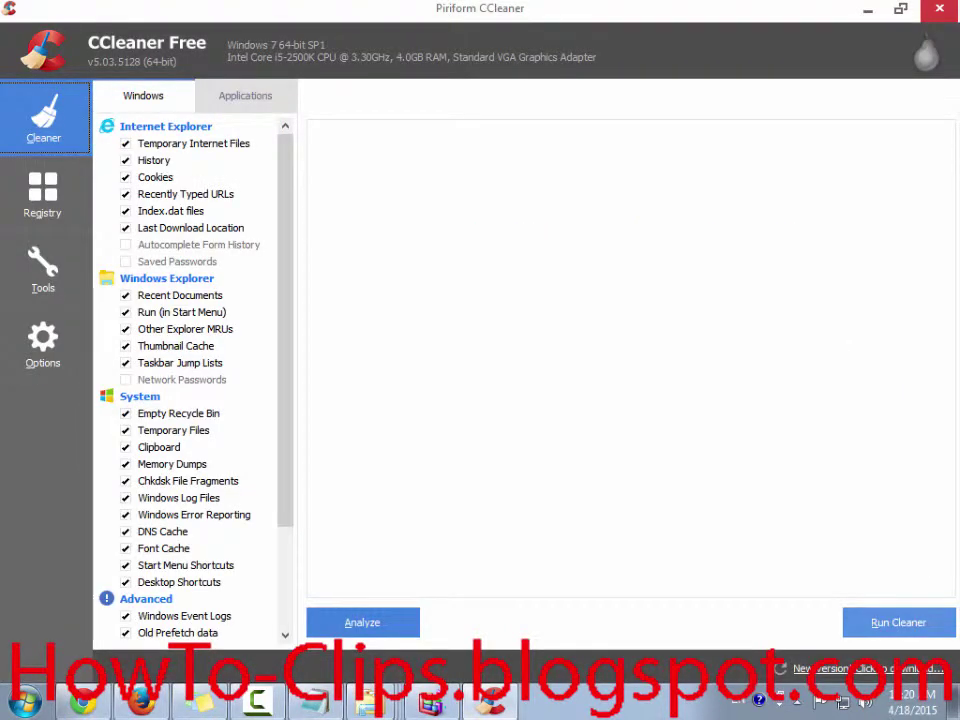
key("alt+Tab")
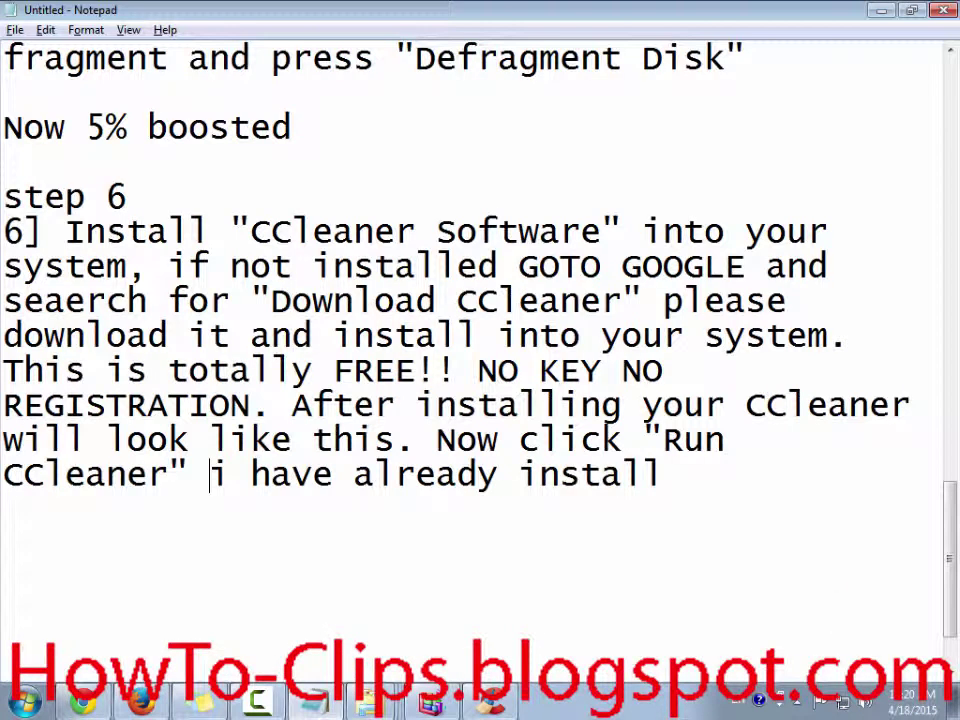
key("Home")
key("Delete")
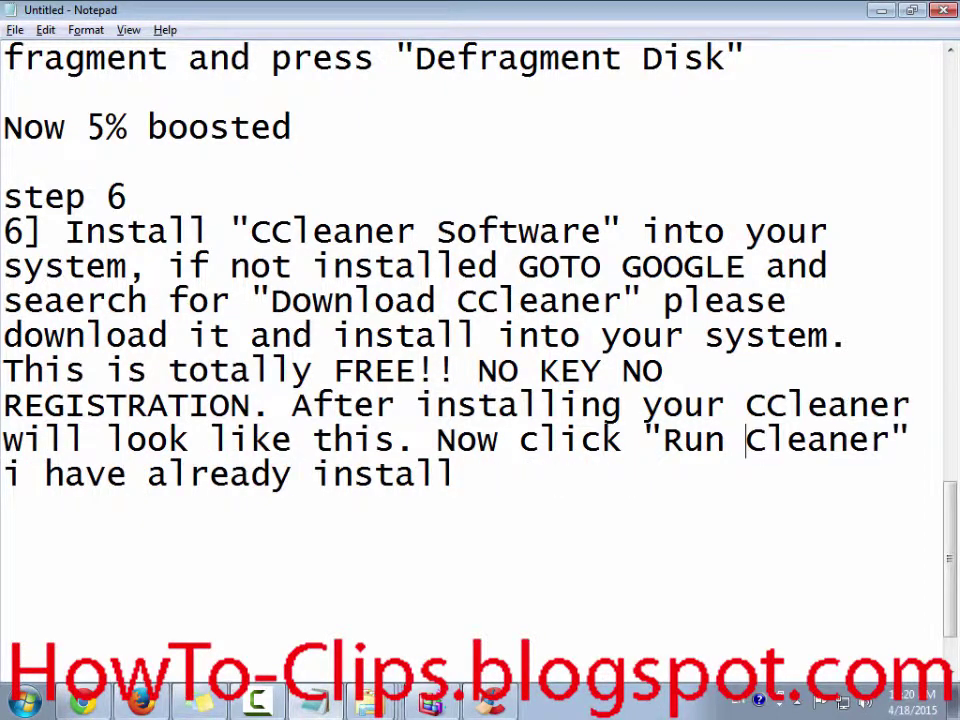
- Add "located in the botem of window" after "Run Cleaner" and separate "i have already install" from it with a blank line
key("ctrl+Right")
key("ctrl+Right")
key("End")
type("locaked")
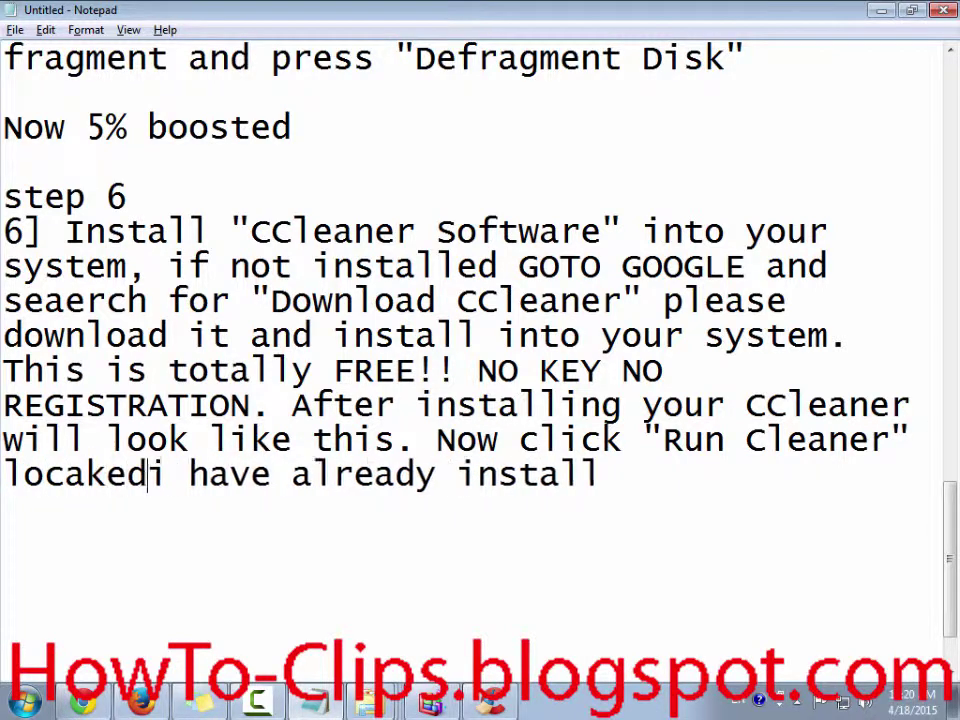
key("BackSpace")
key("BackSpace")
key("BackSpace")
key("BackSpace")
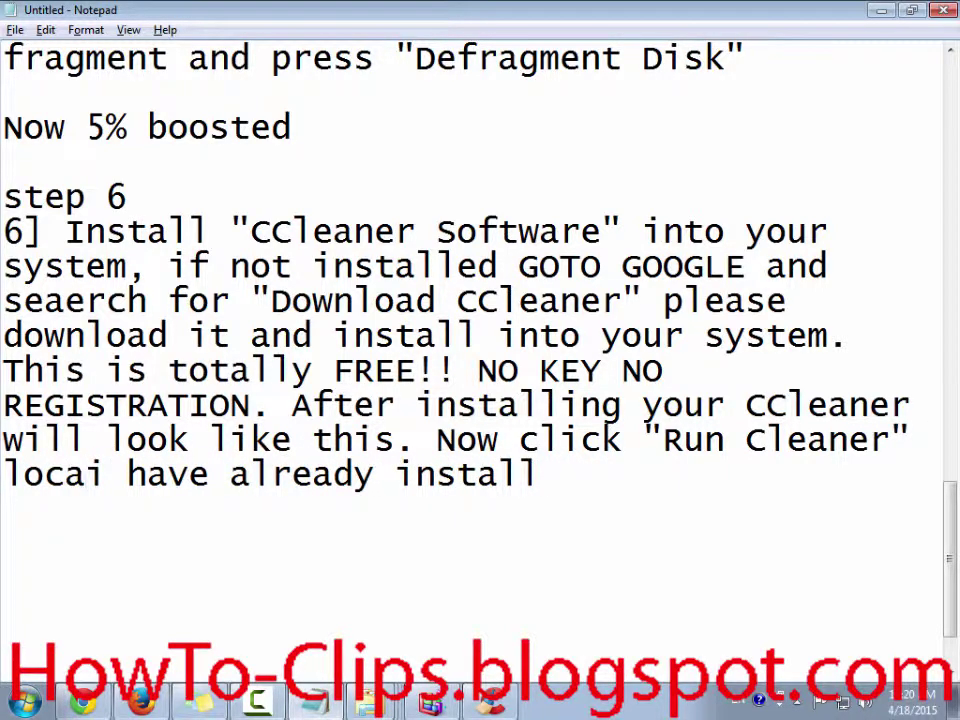
type("ted in t")
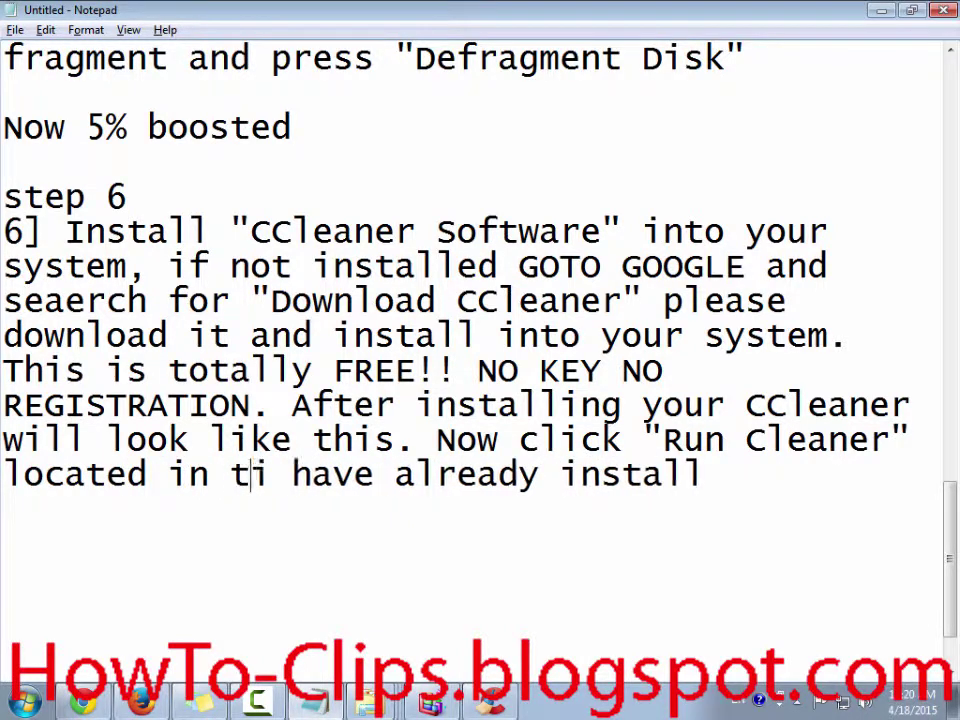
type("he botem of ")
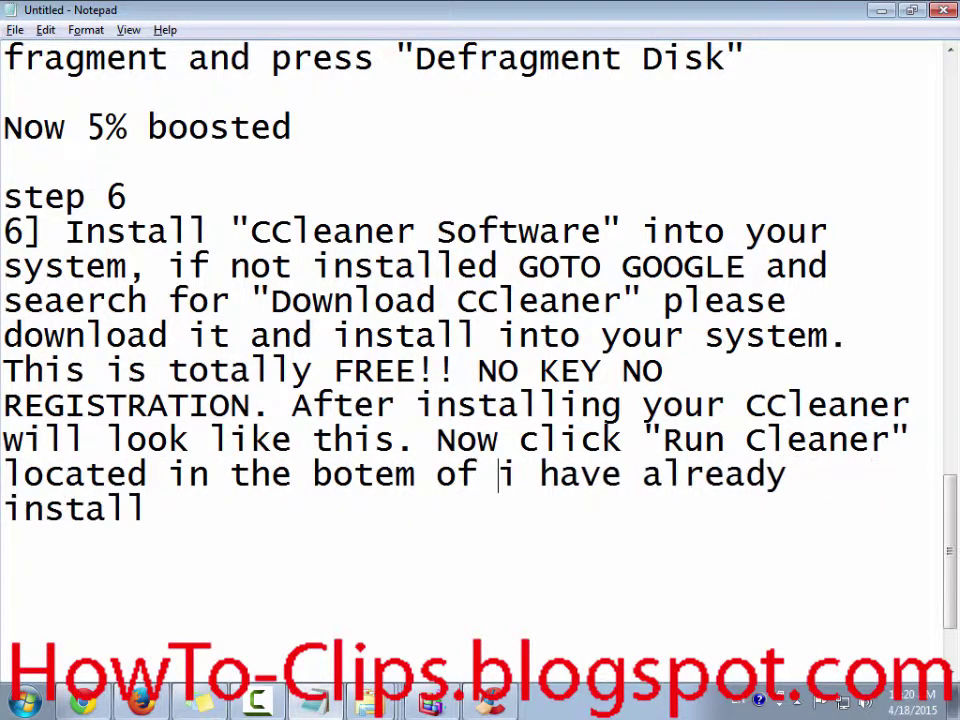
type("window")
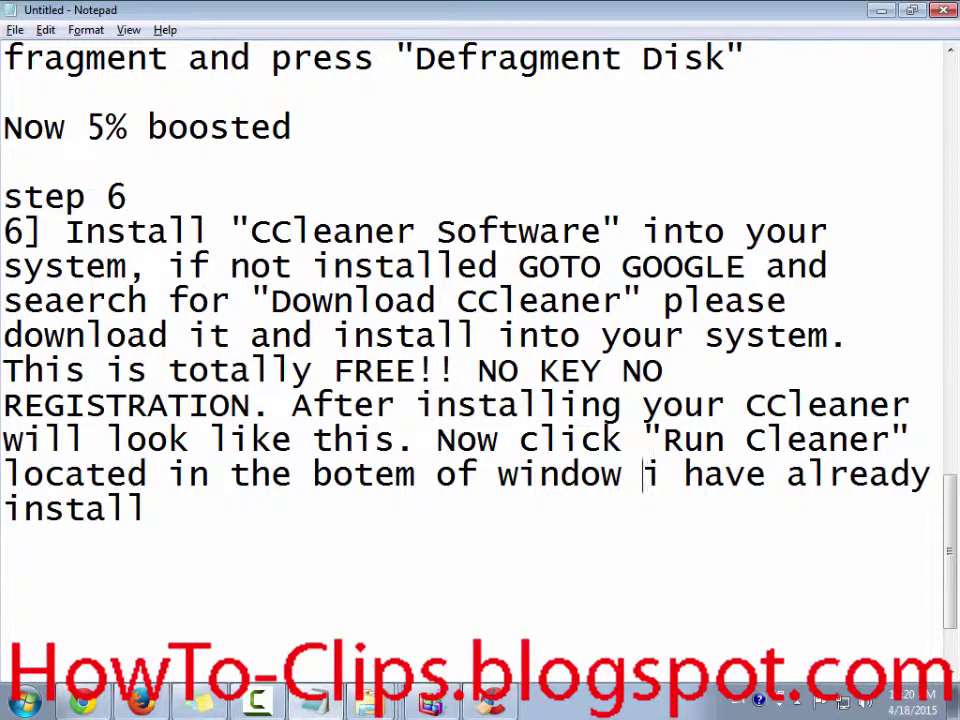
key("Return")
key("Return")
- Switch to CCleaner, run the cleaner, highlight the permanent deletion warning and agree to proceed
key("alt+Tab")
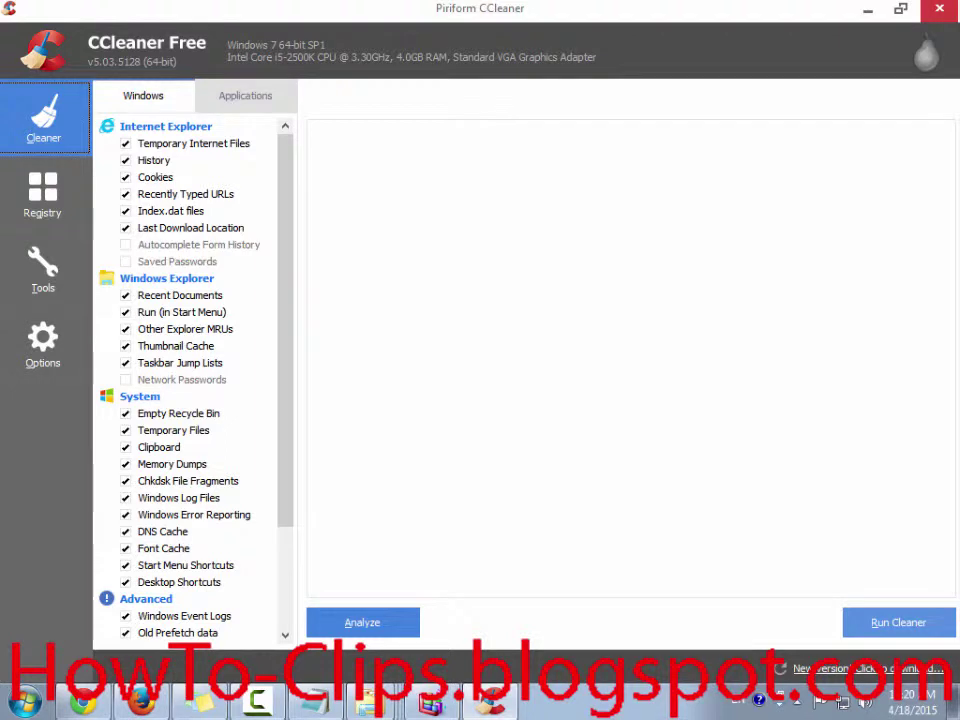
key("alt+r")
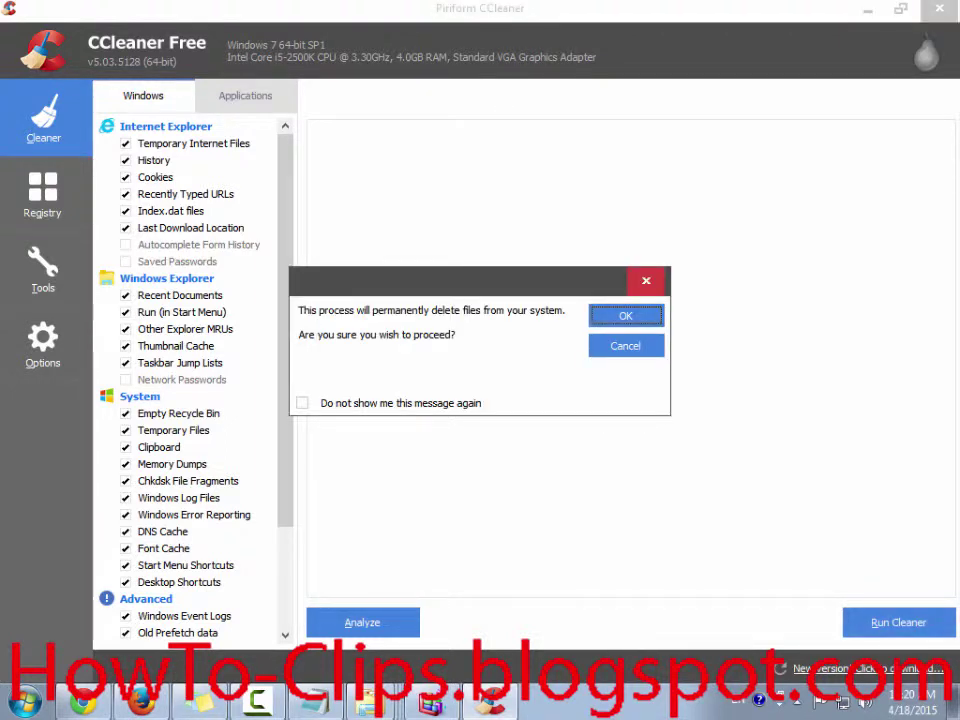
left_click_drag(303, 310, 565, 310)
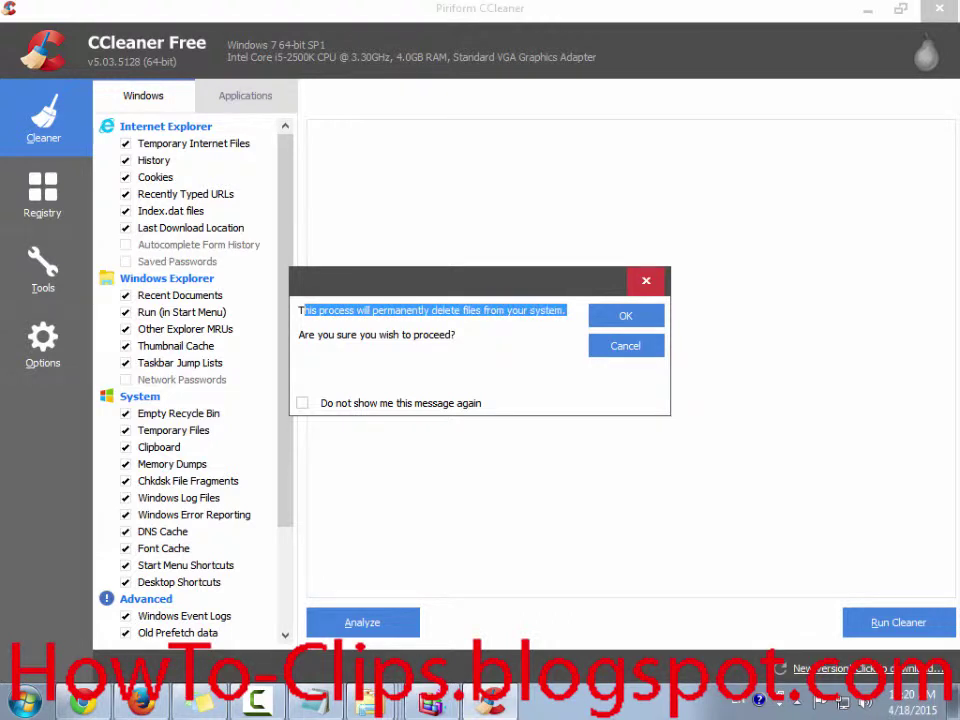
left_click_drag(299, 334, 456, 334)
left_click_drag(299, 310, 565, 310)
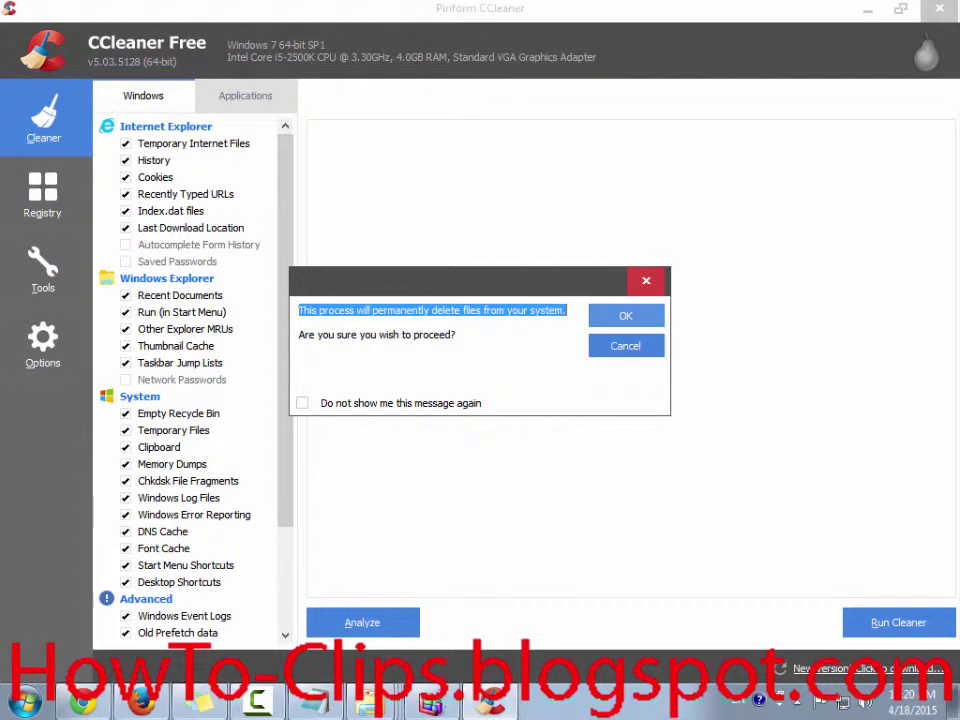
key("Return")
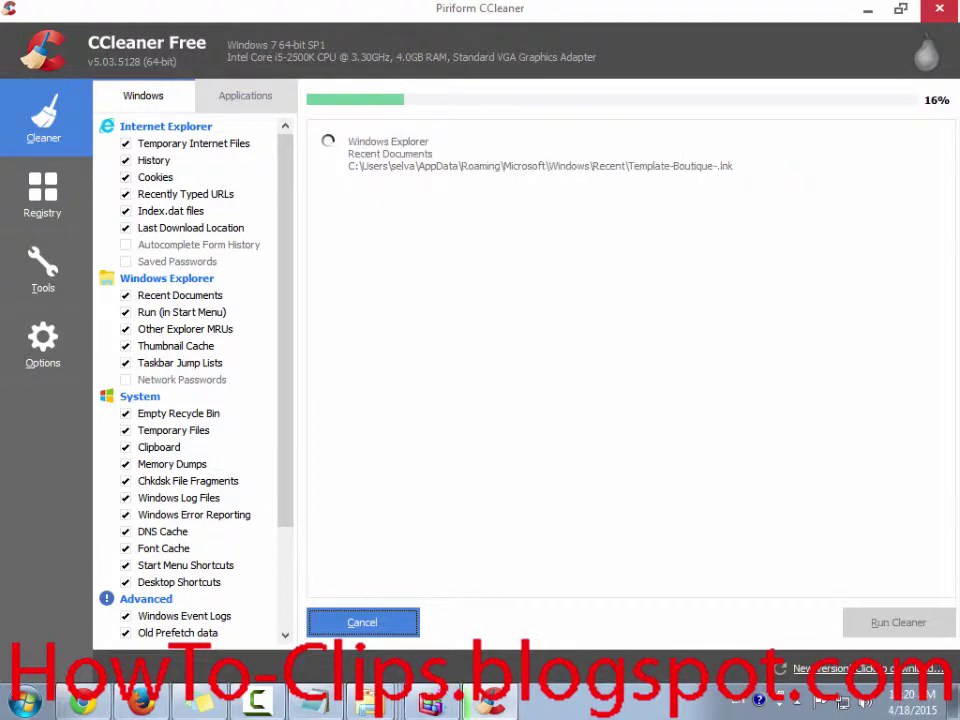
- Place the note's cursor after "window", return to CCleaner and allow it to close Firefox for cache cleaning
key("alt+Tab")
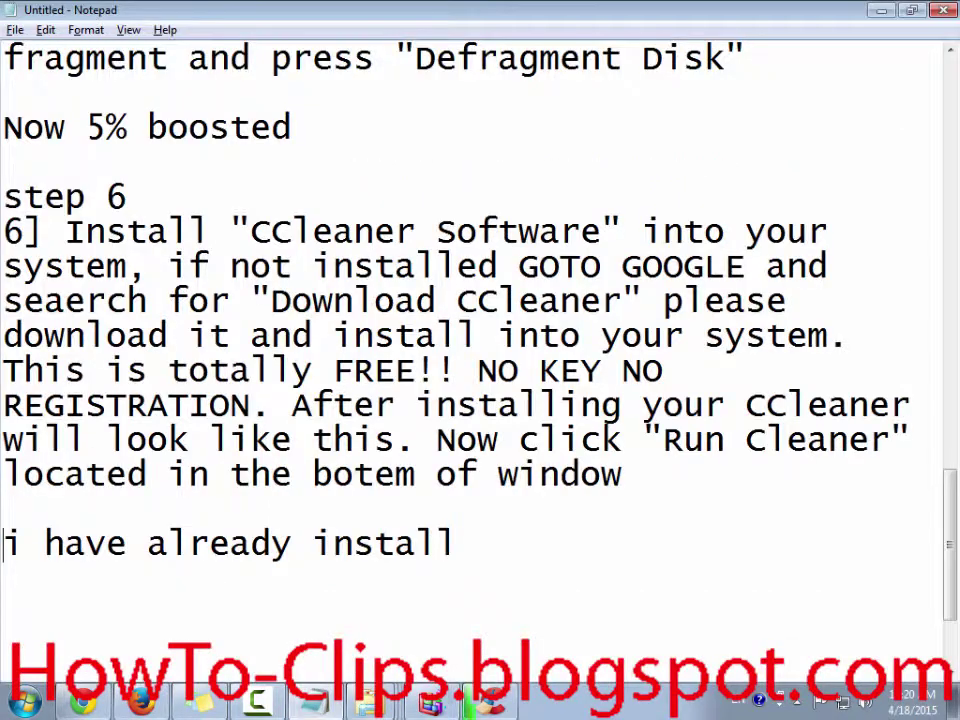
left_click(622, 474)
key("alt+Tab")
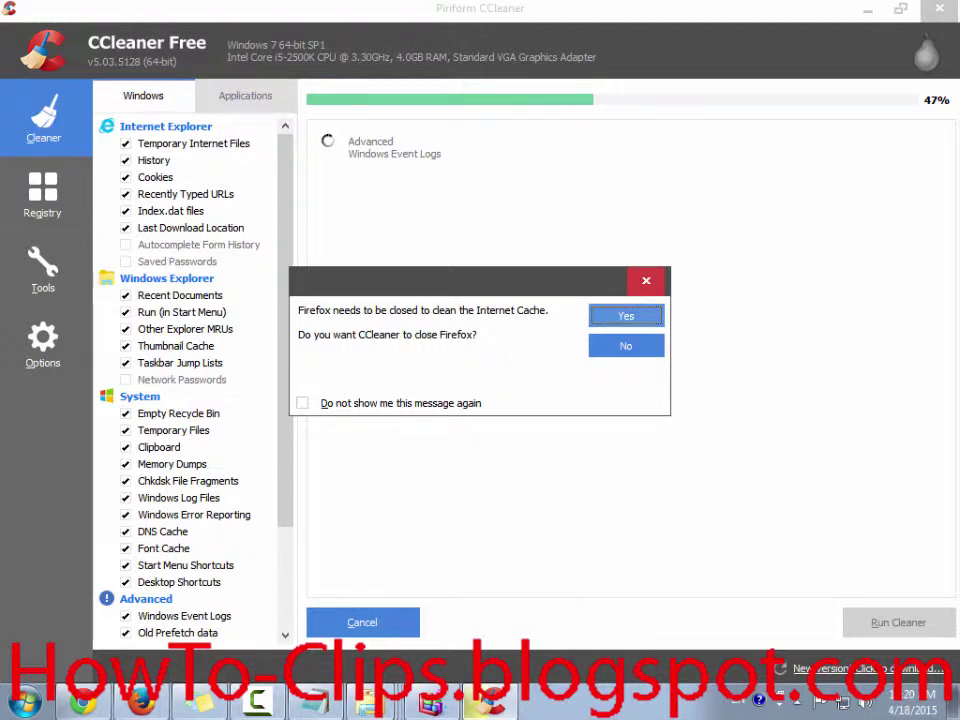
key("Return")
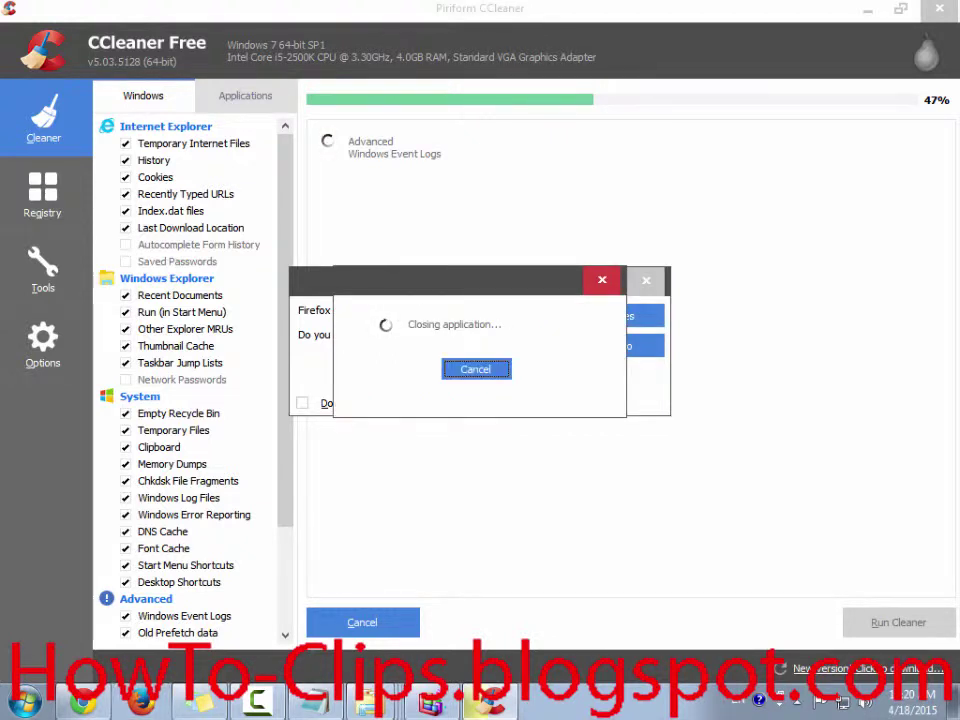
- Switch to the Notepad note and continue after "window" with ". Before running close all application"
key("alt+Tab")
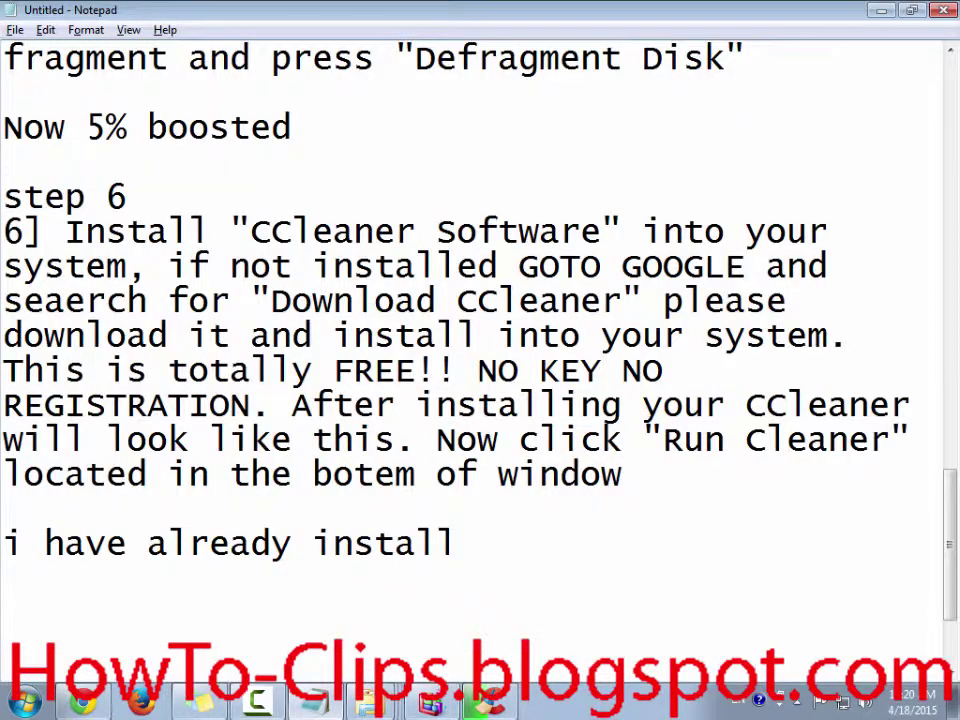
key("BackSpace")
type(". Bef")
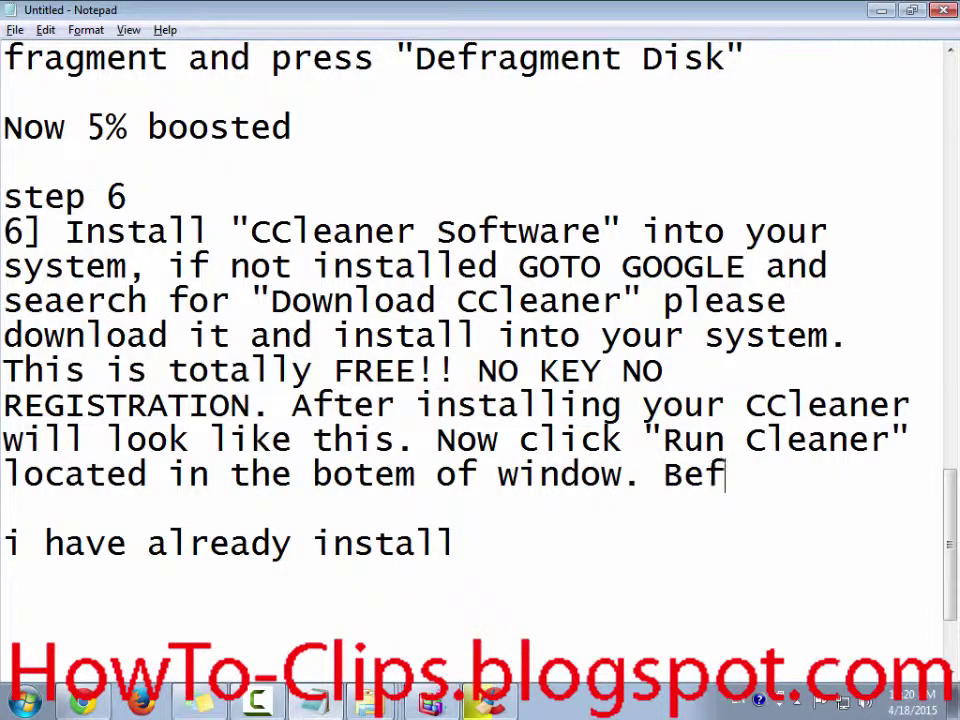
type("ore running ")
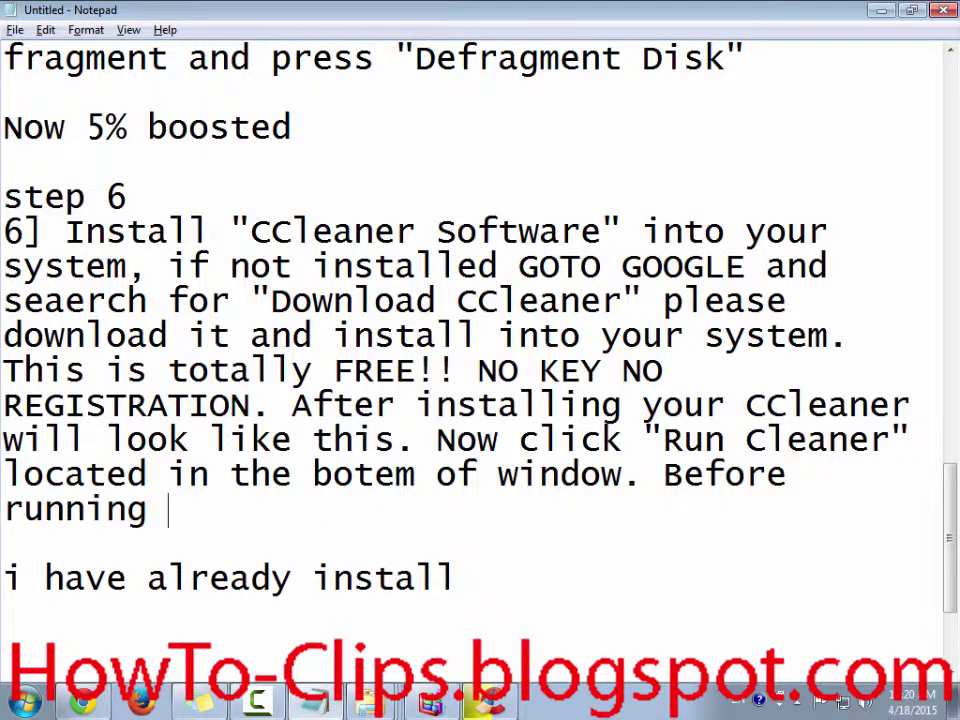
type("close all a")
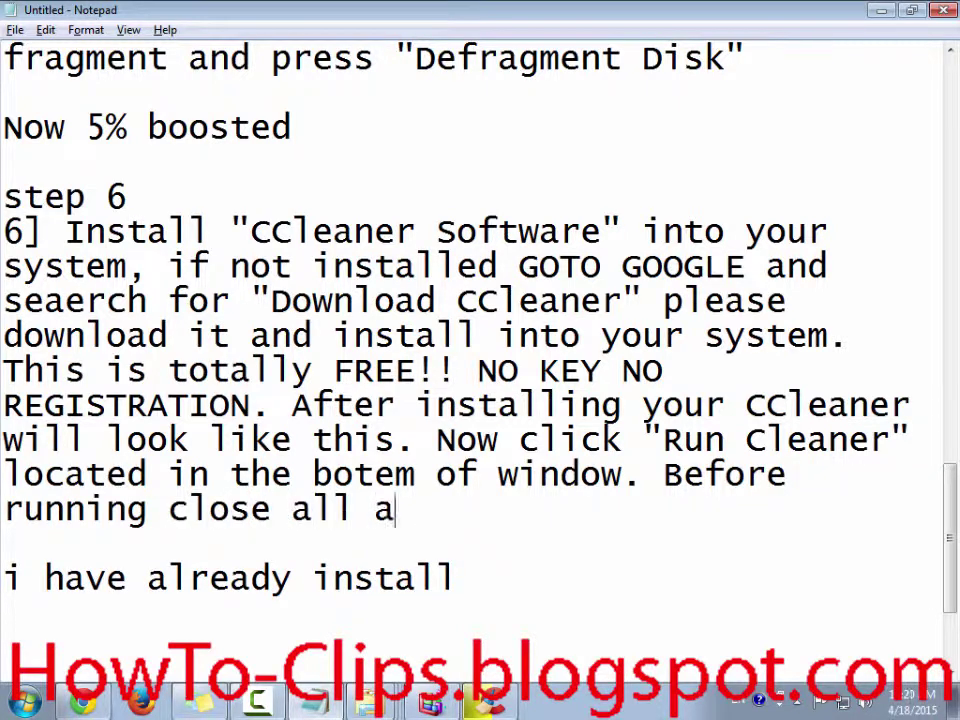
type("ppl.i")
key("BackSpace")
key("BackSpace")
type("ic")
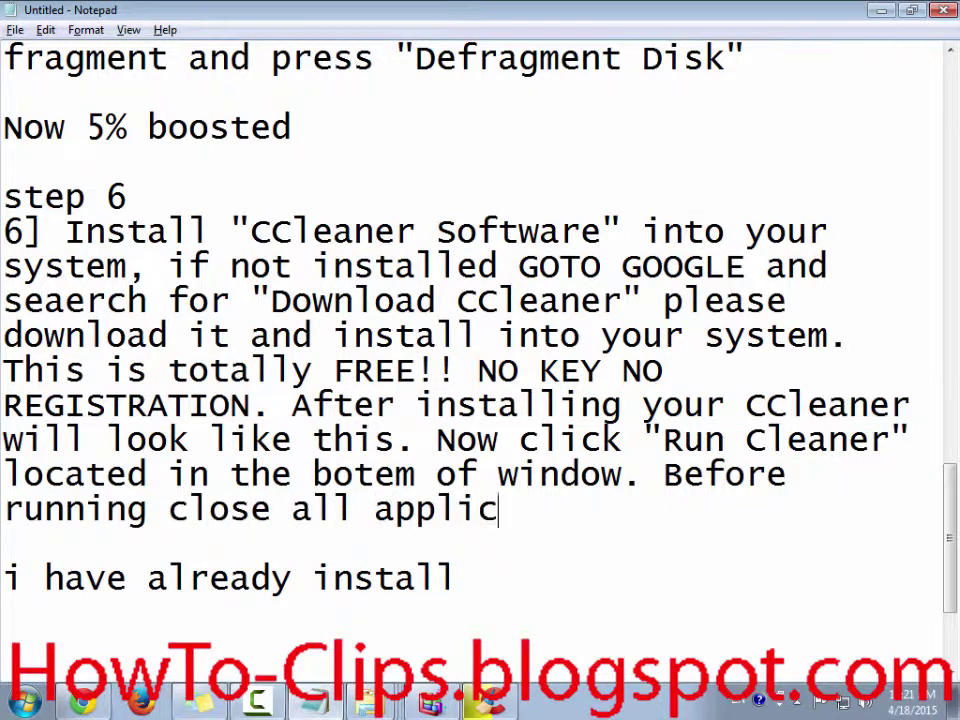
type("ation ")
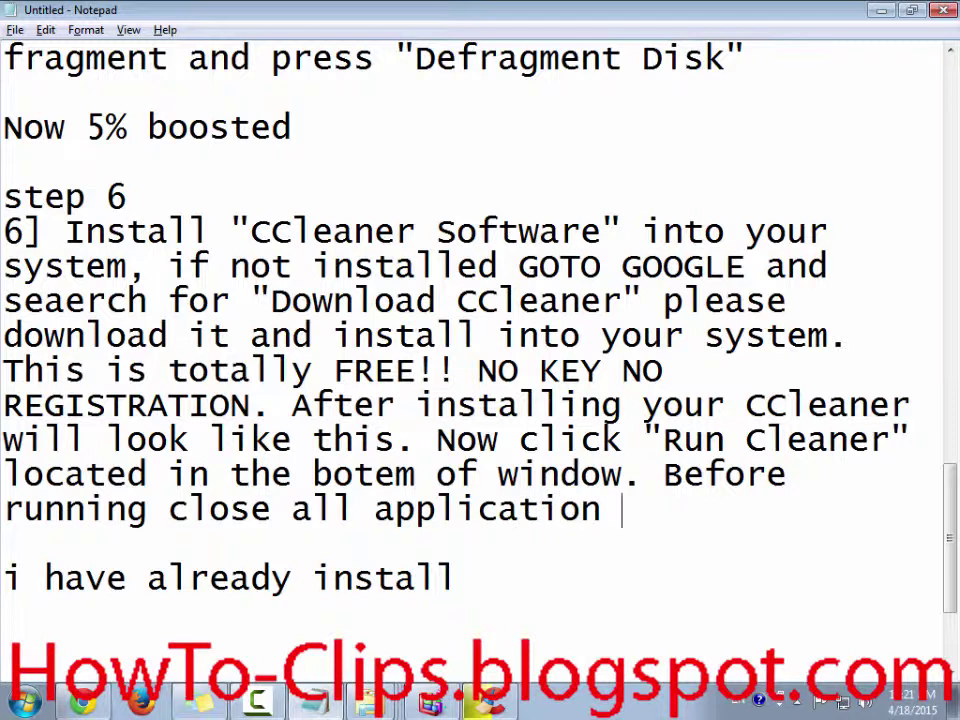
- Complete the advice about closing applications in the note with "to get 100% good result"
type("to get")
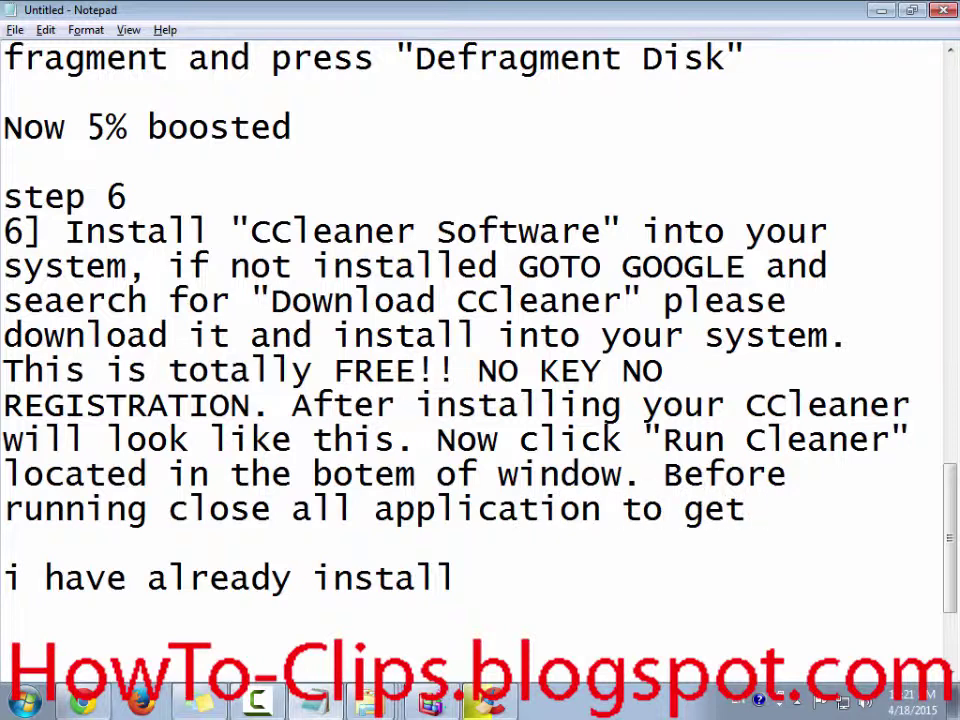
type(" 100% ")
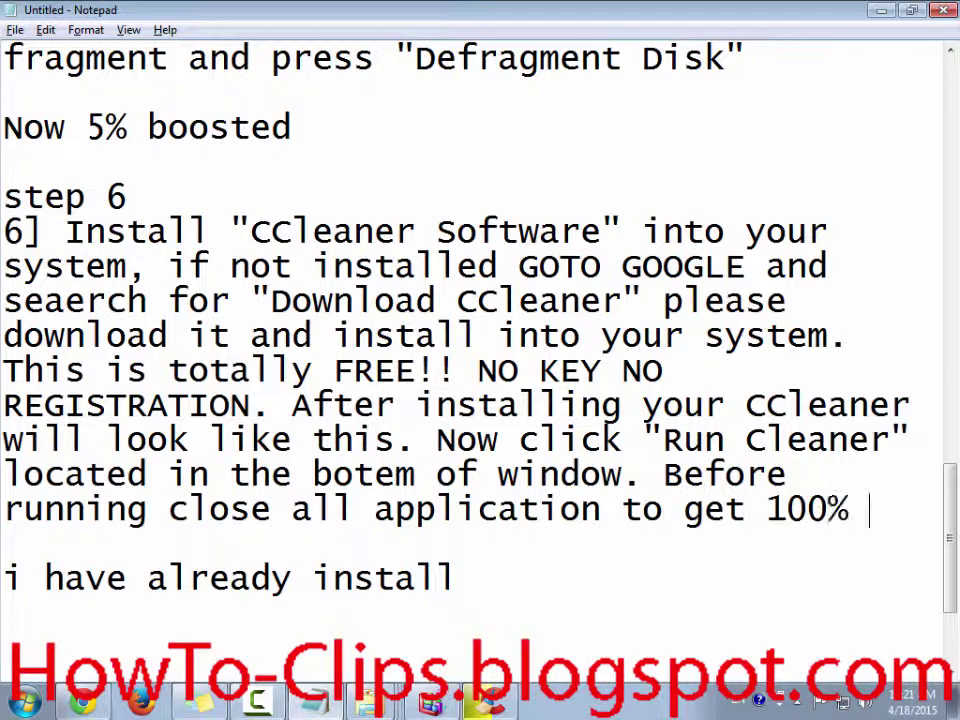
type("google")
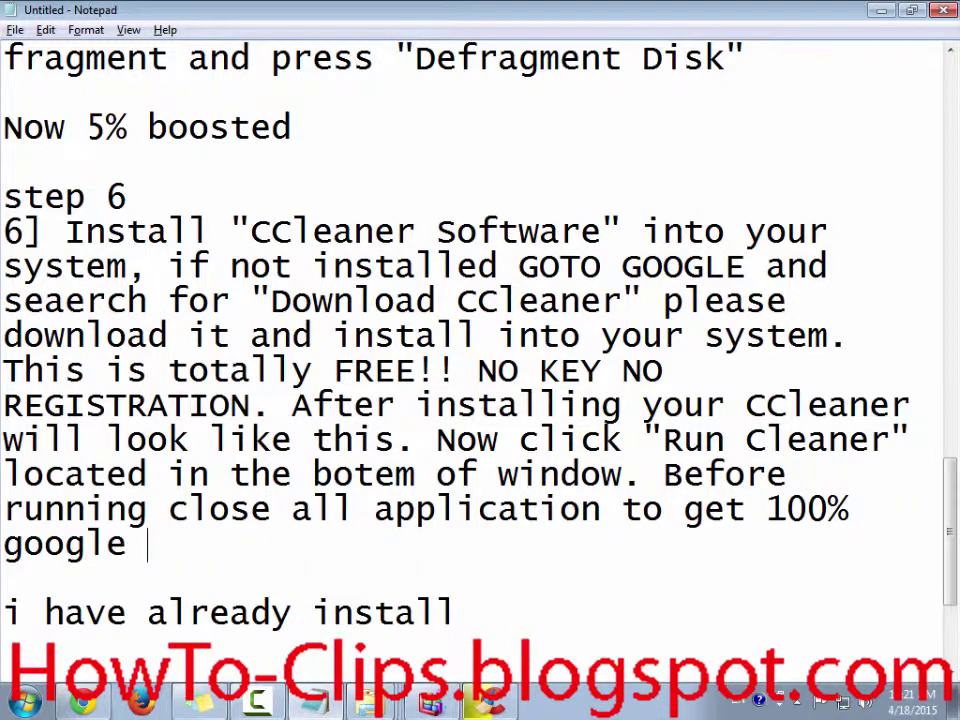
key("BackSpace")
key("BackSpace")
key("BackSpace")
key("BackSpace")
type("d resu")
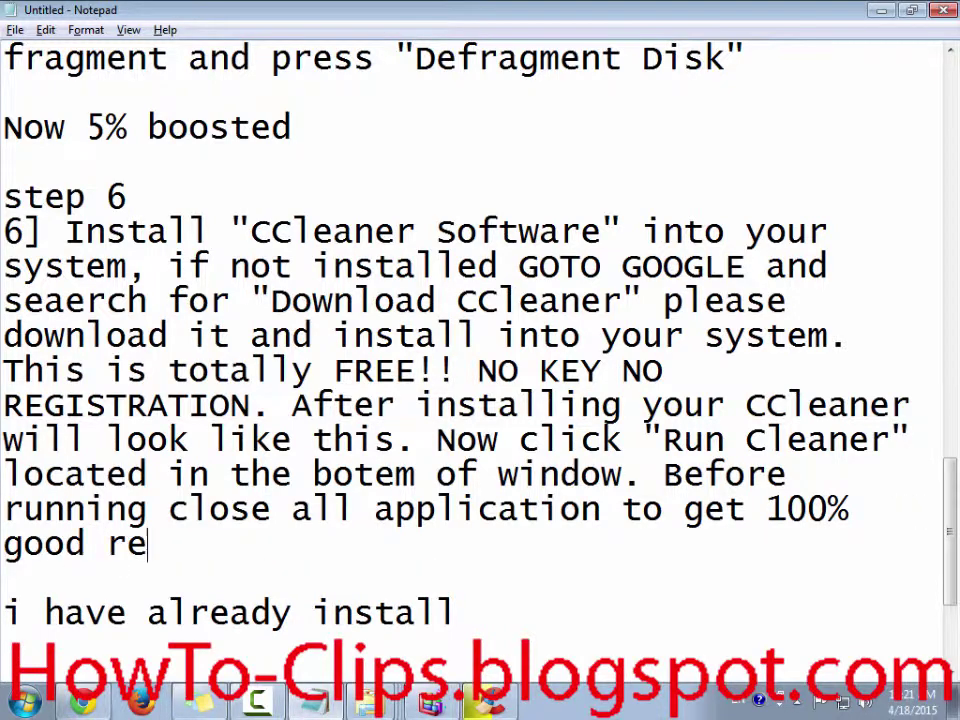
type("lt")
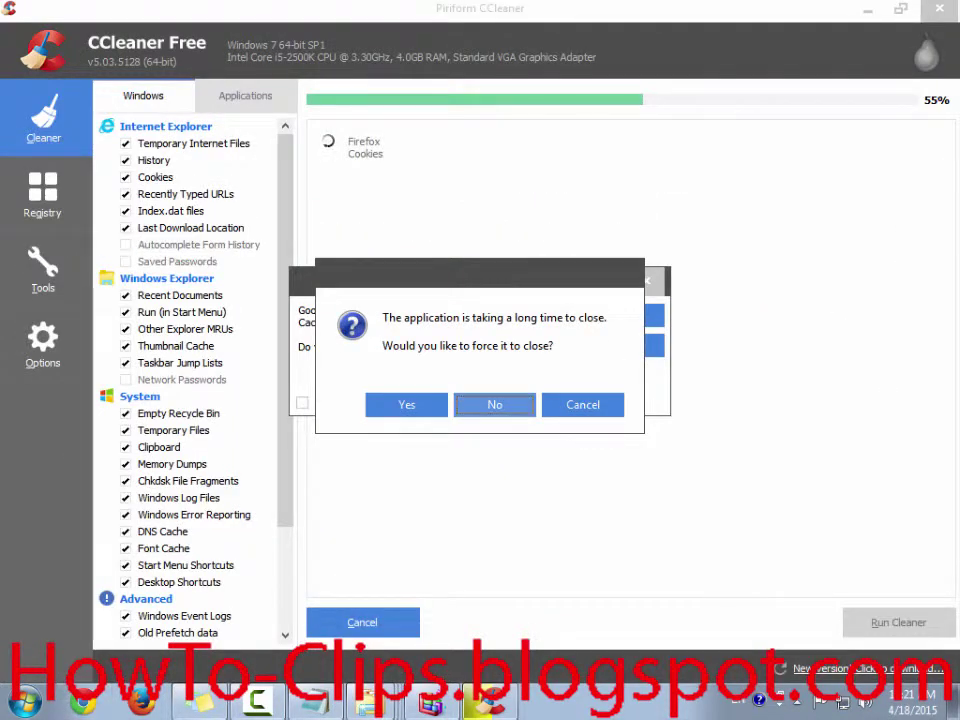
- Answer CCleaner's force-close question, then return to Notepad and add "you can see 370MB cleaned from my system" after "good result"
key("Return")
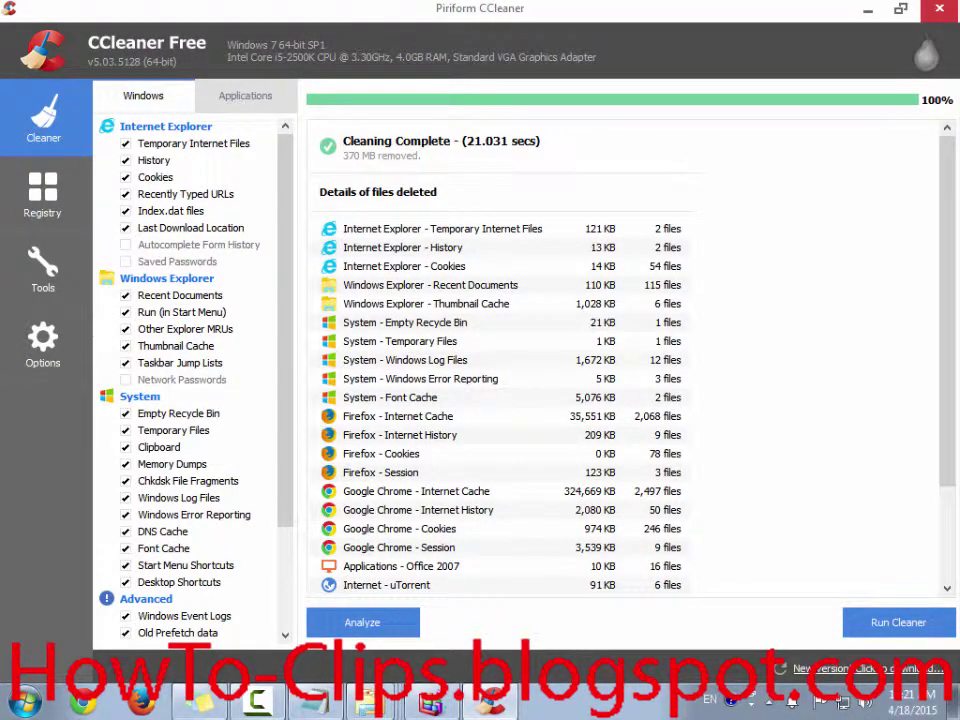
key("alt+Tab")
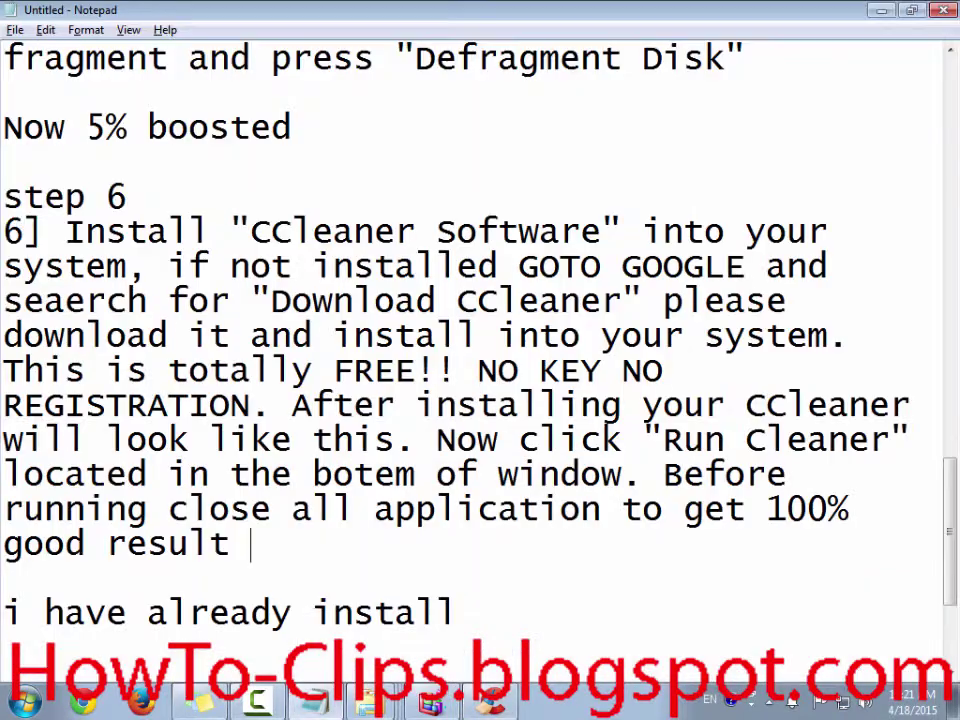
type("you can see")
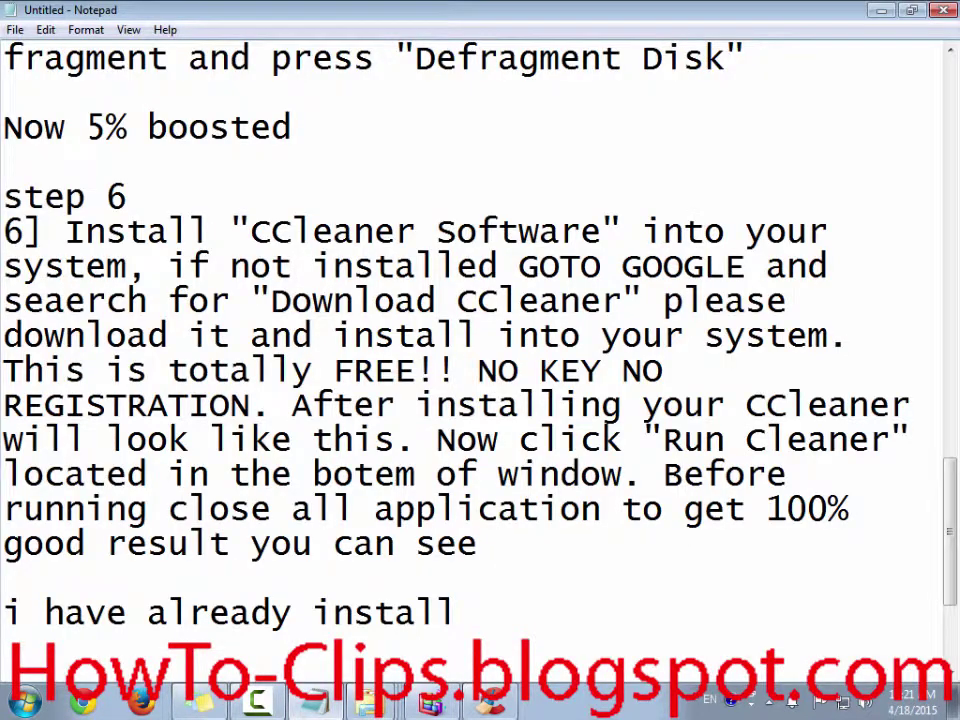
type("37")
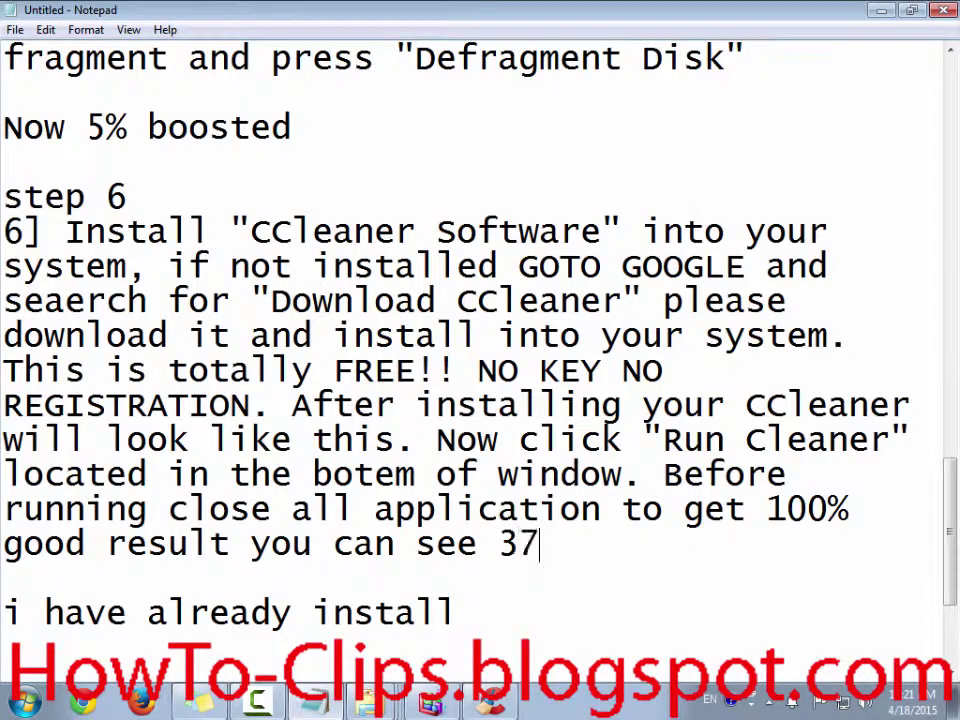
type("0MO")
key("BackSpace")
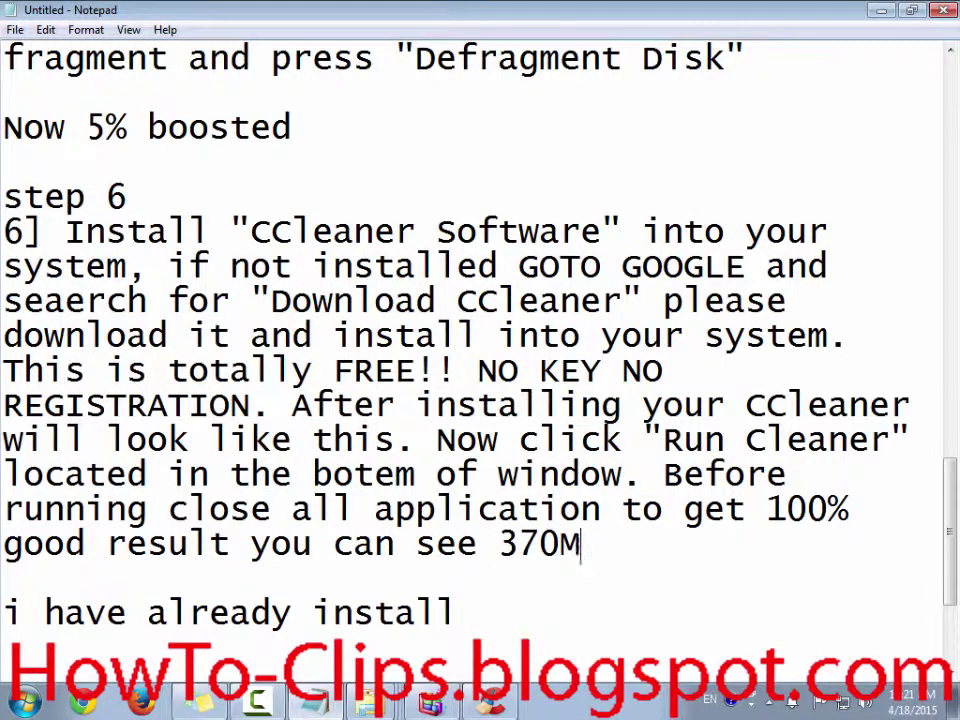
type("B clean")
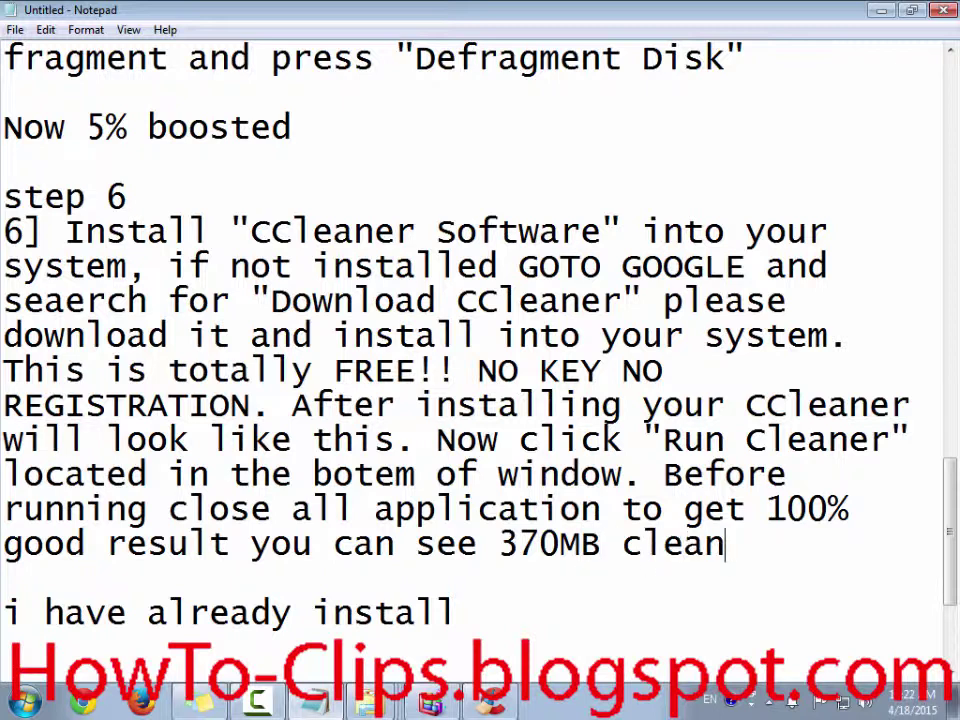
type("ed from ")
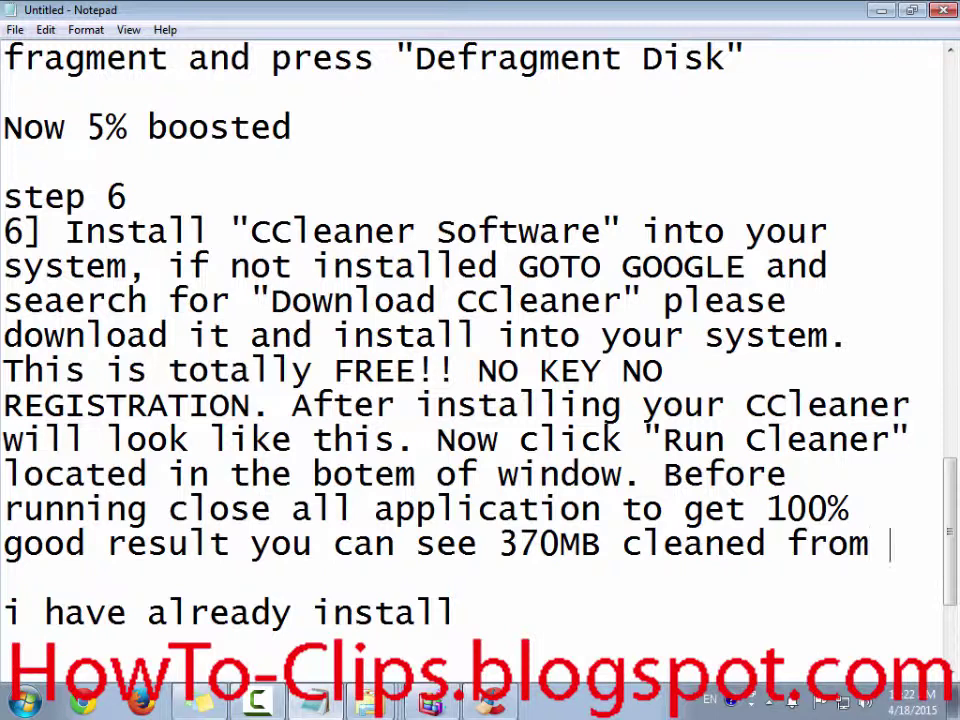
type("my sy")
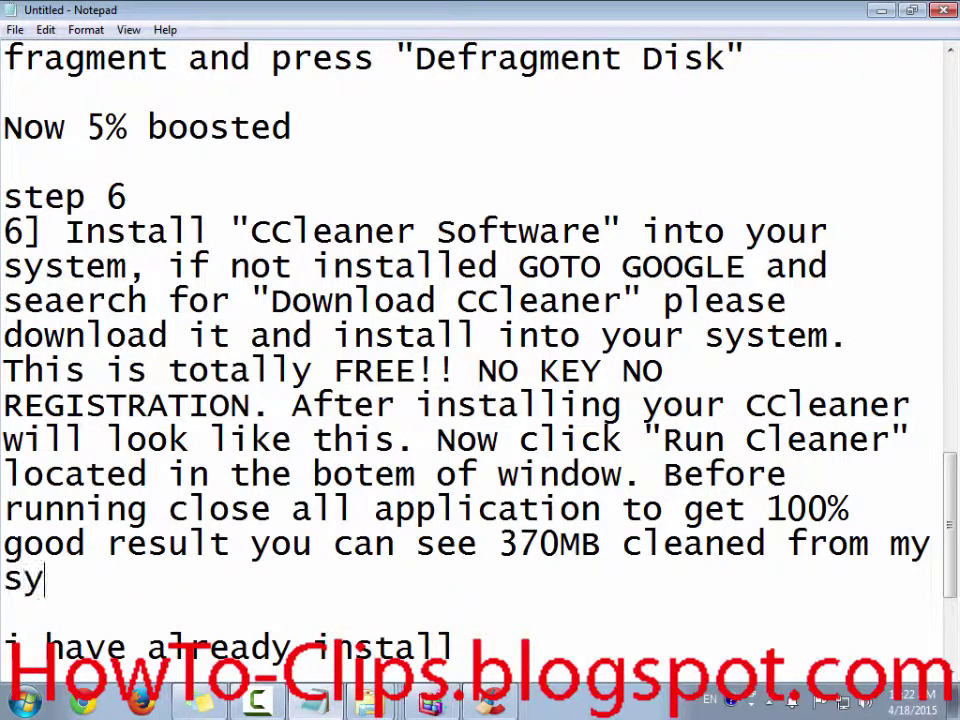
type("stem")
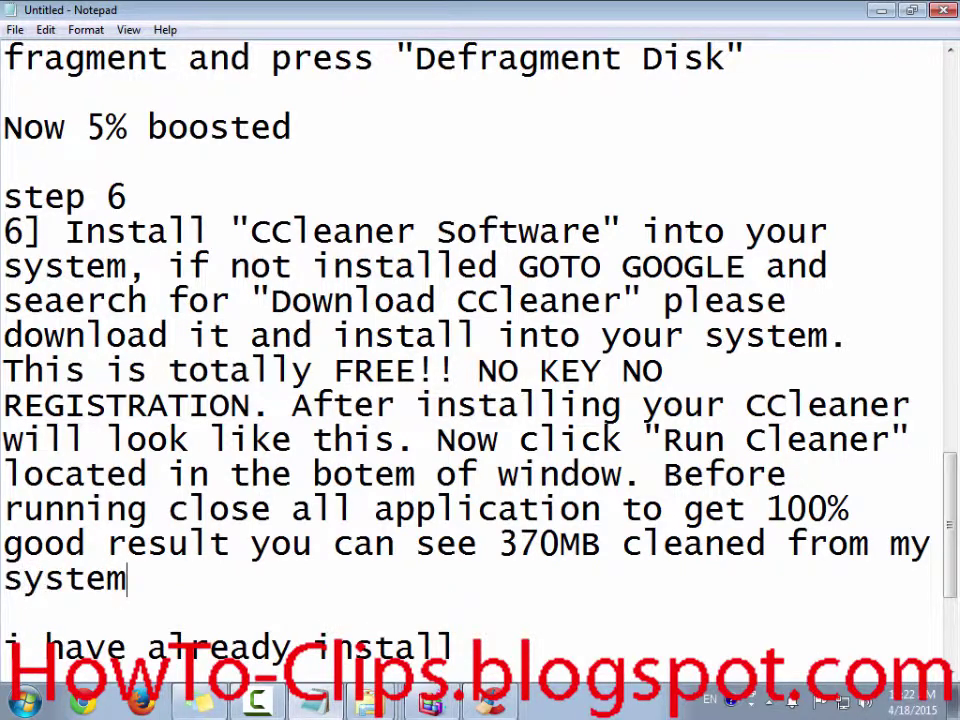
- Delete the leftover line "i have already install" and the blank line above it from the note
key("shift+Home")
key("BackSpace")
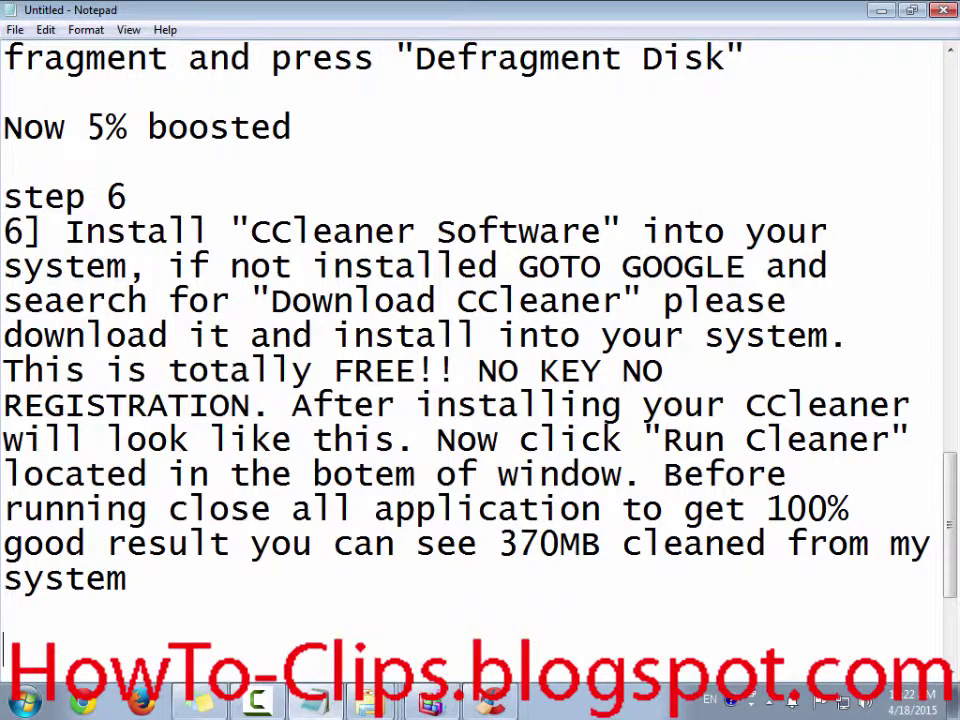
key("BackSpace")
key("BackSpace")
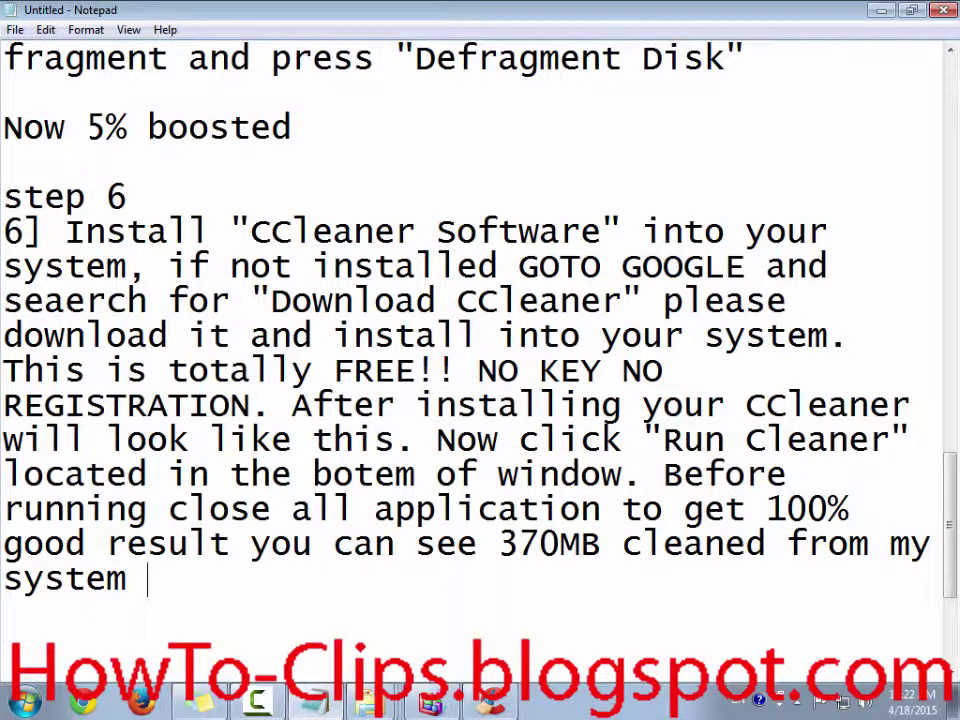
- End the sentence after "system" with a period and add "This will boost 50% higher speed"
type(". Now")
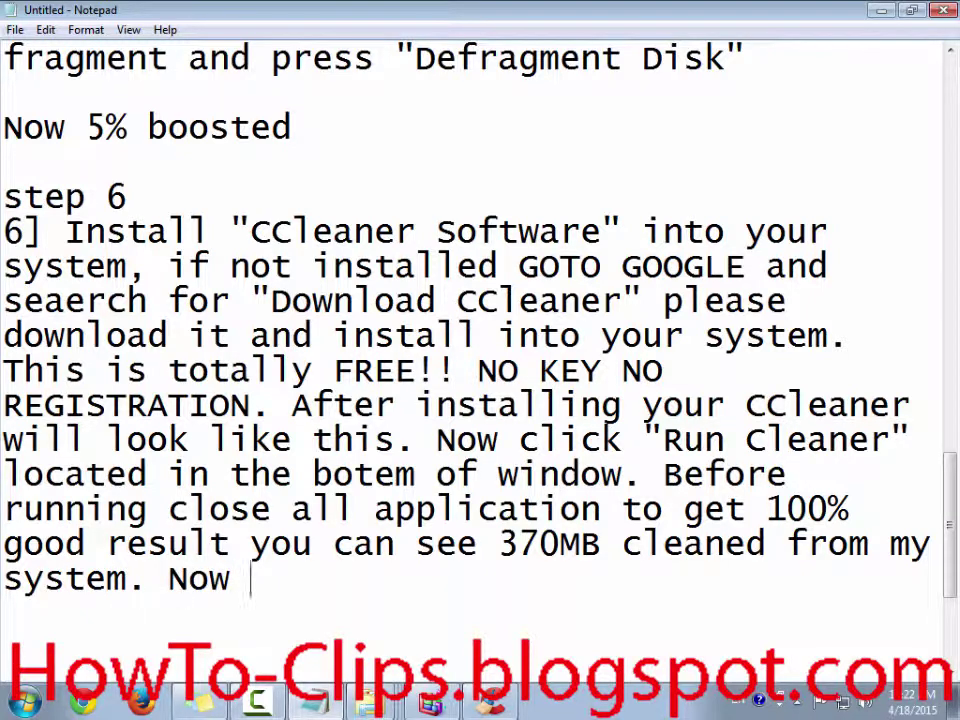
key("ctrl+shift+Left")
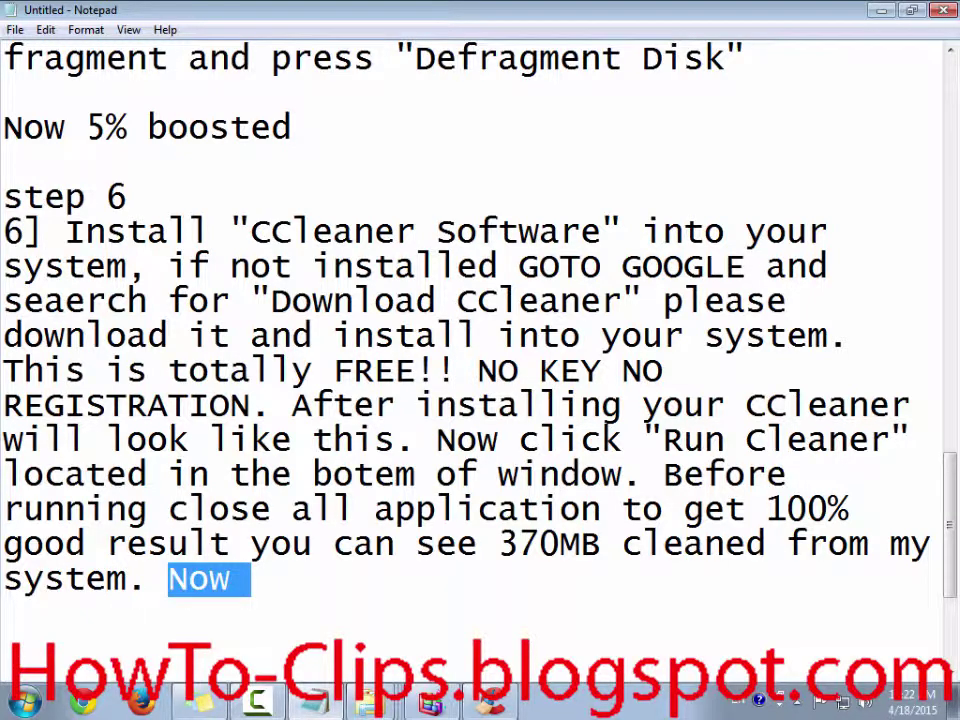
type("This ")
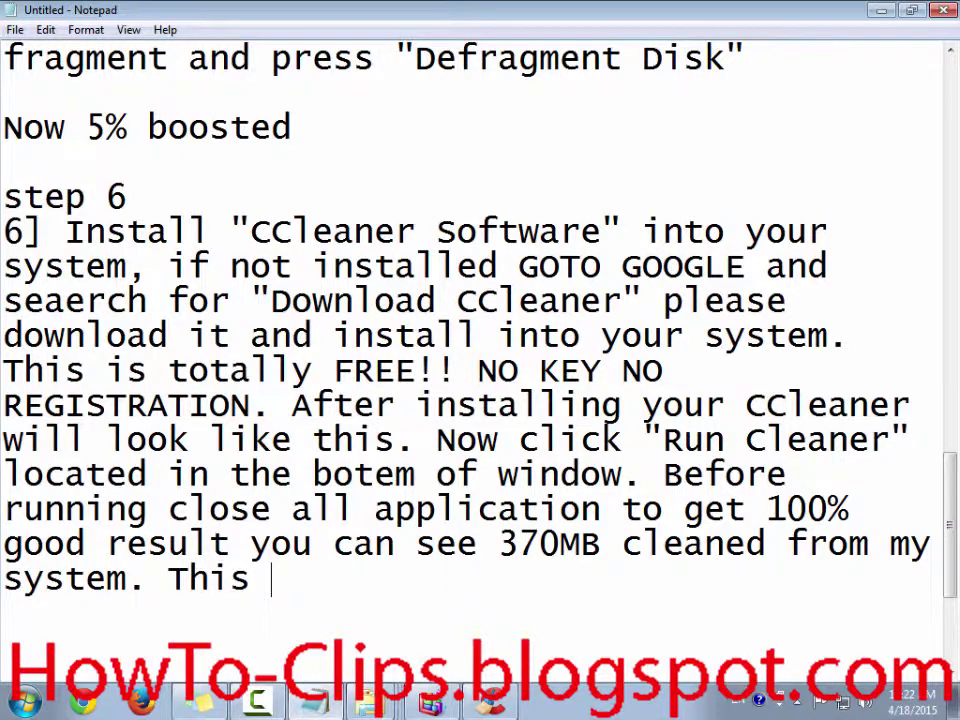
type("will boost ")
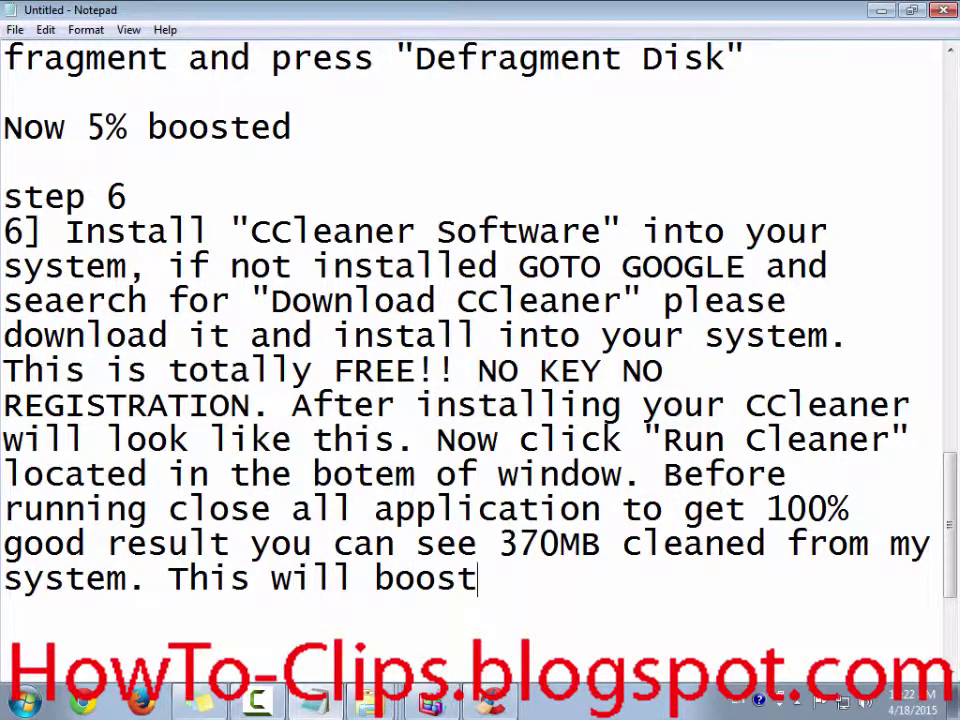
type("50")
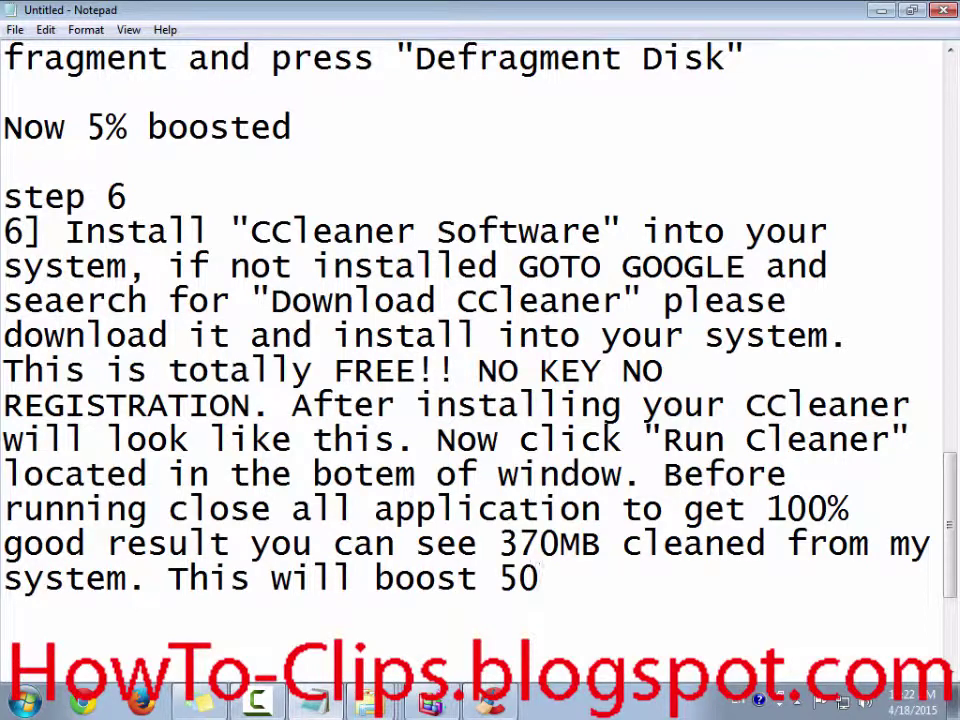
type("% hig")
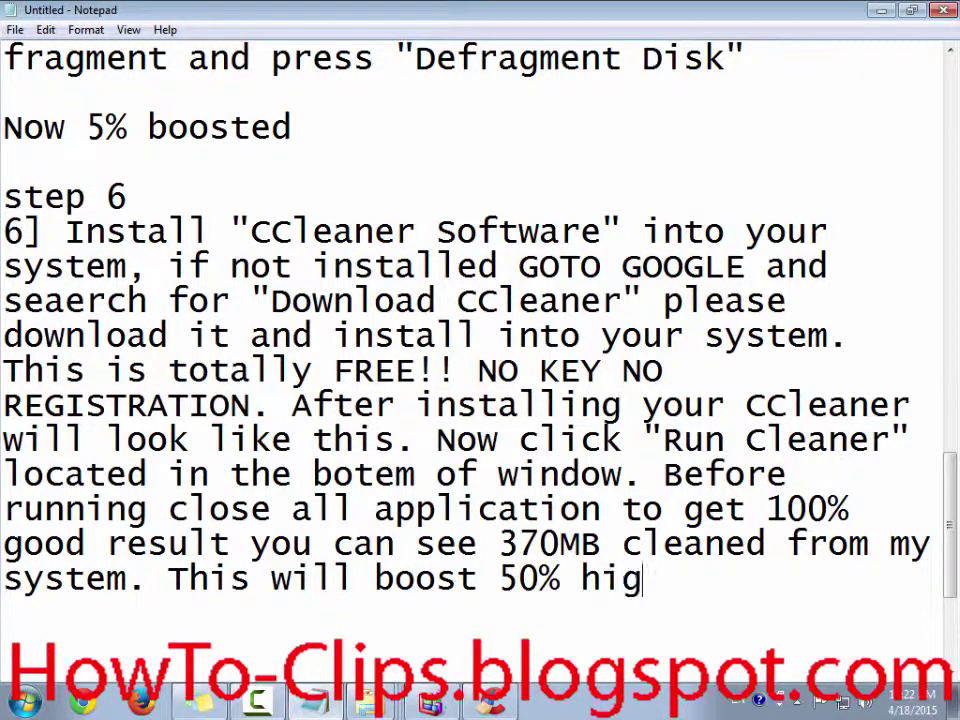
type("her speed")
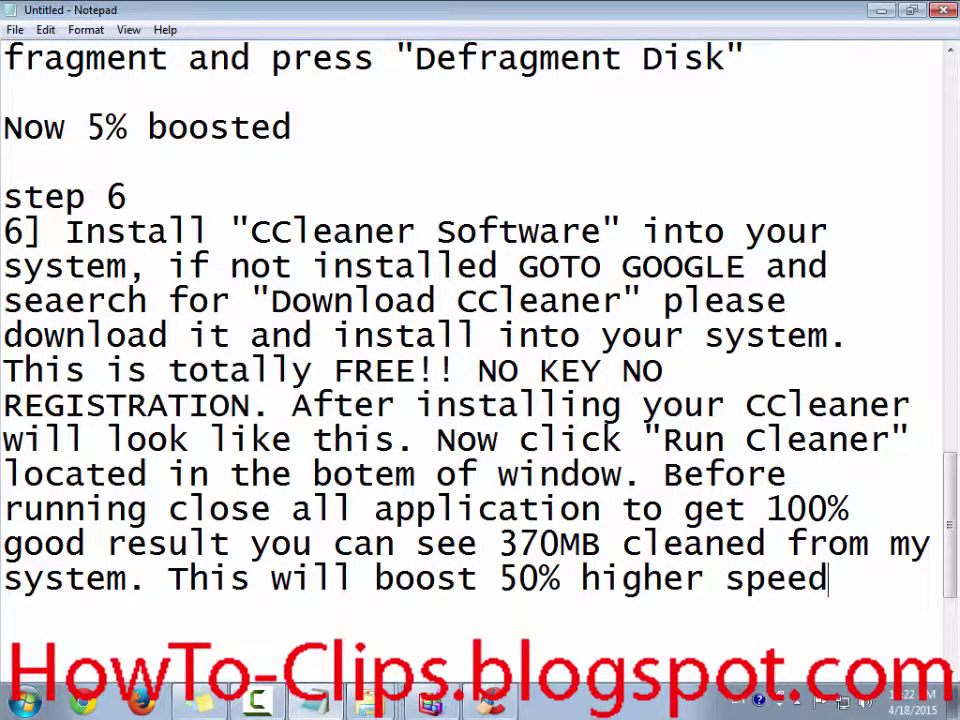
- Leave a blank line below the Step 6 text and start a new paragraph with "Now check your syste"
key("Return")
key("Return")
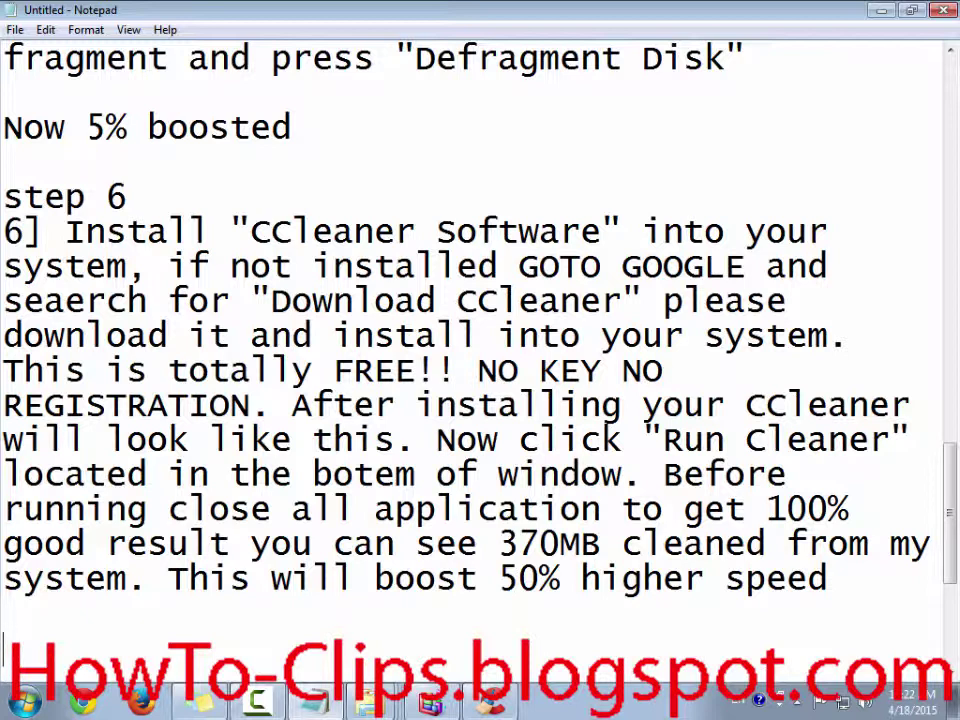
type("N")
type("T")
key("BackSpace")
type("Now chc")
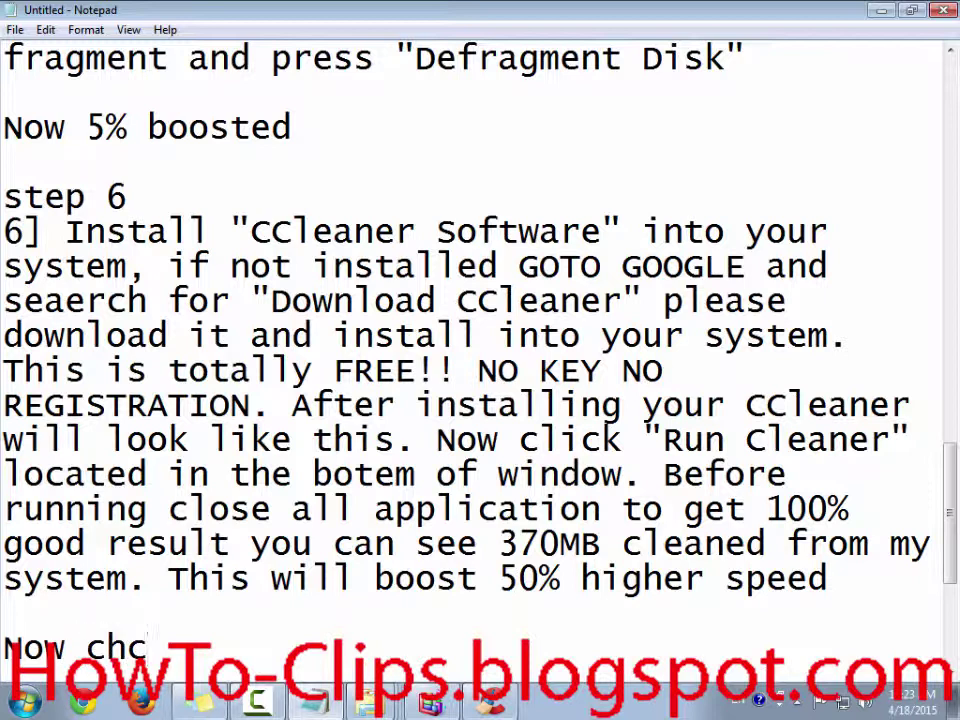
key("BackSpace")
type("eck ")
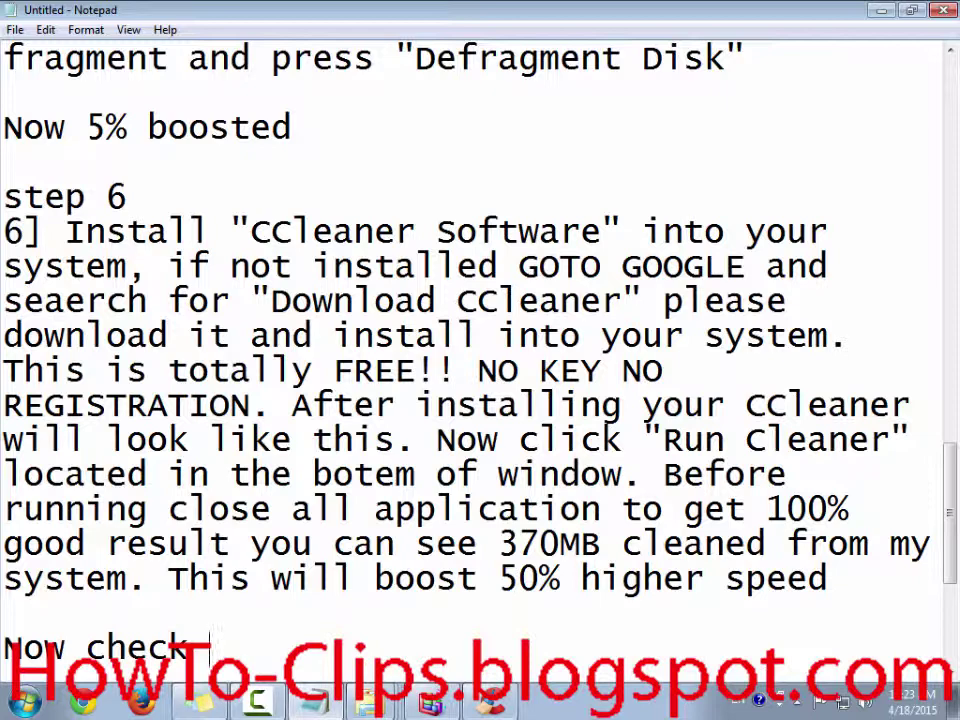
type("your syste")
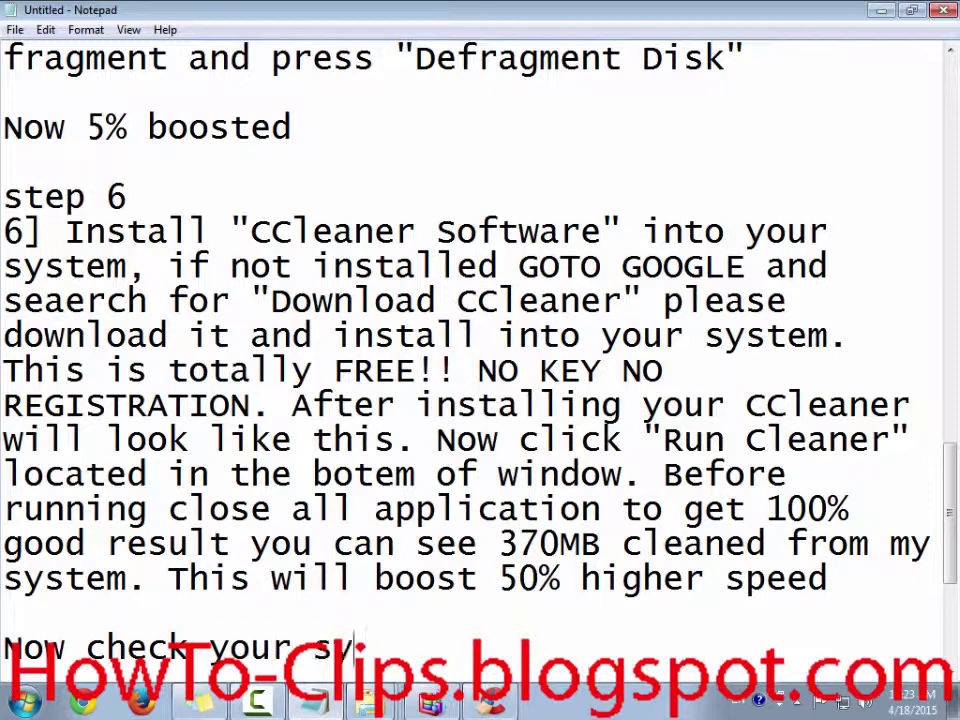